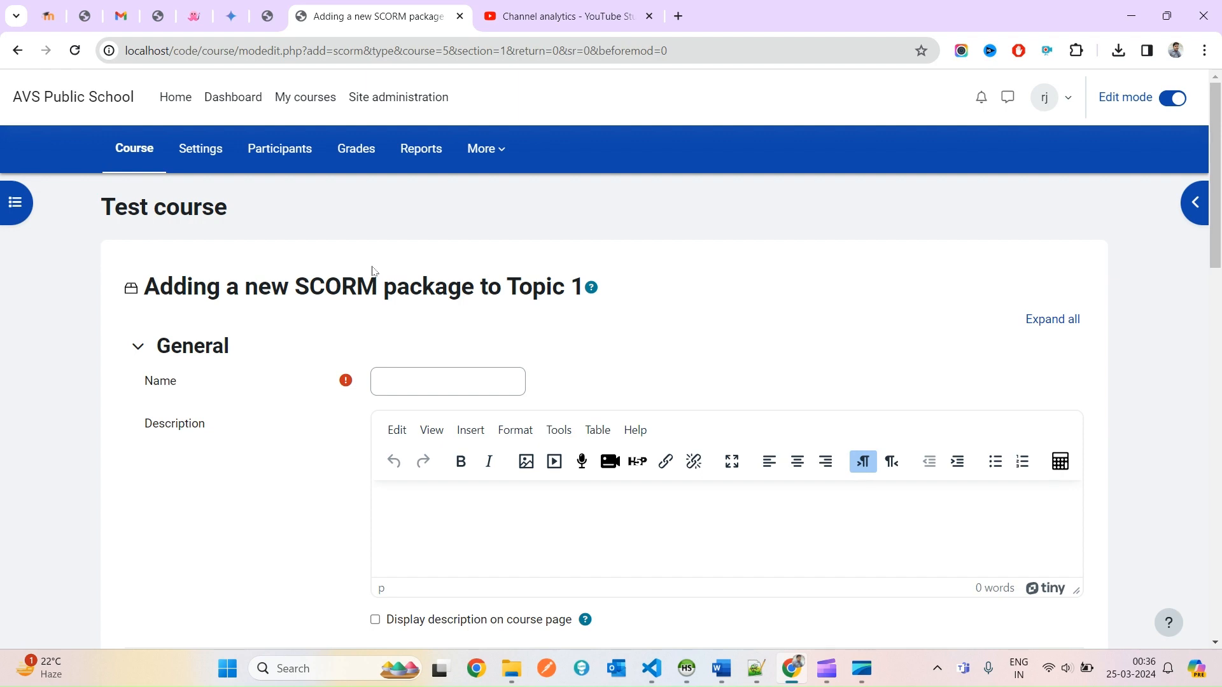
# Open the Package file picker and browse Content bank and Server files, ending on Upload a file.
pyautogui.scroll(-10, 616, 444)
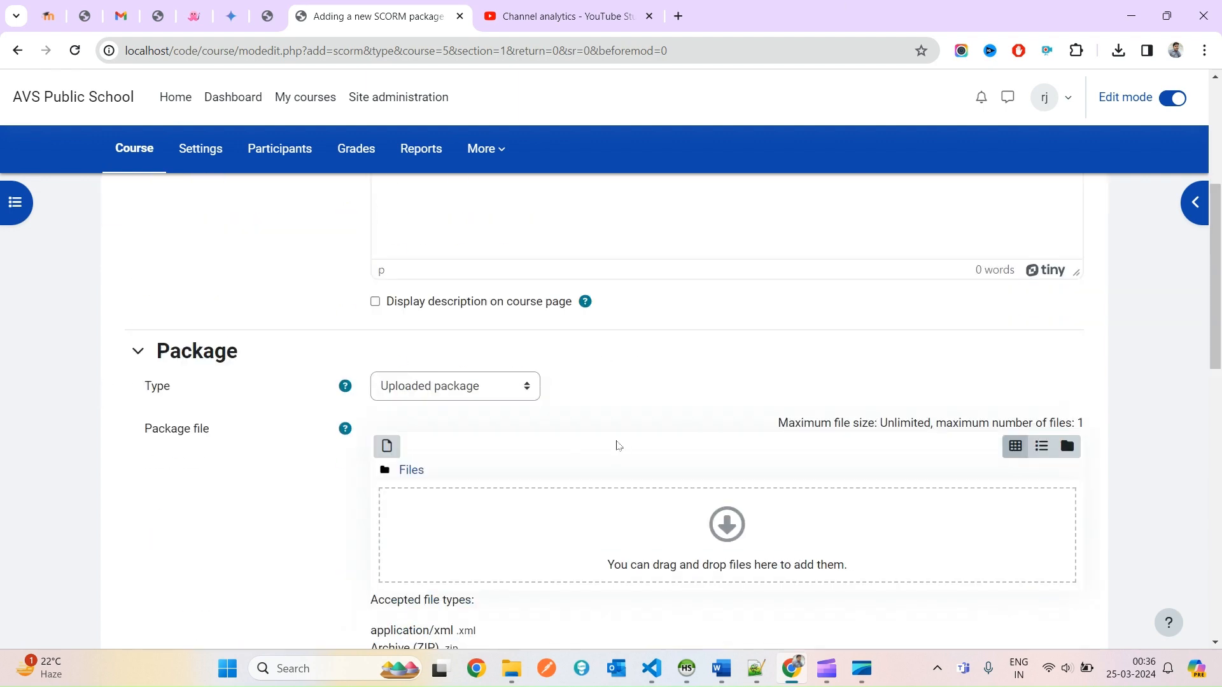
pyautogui.scroll(4, 616, 446)
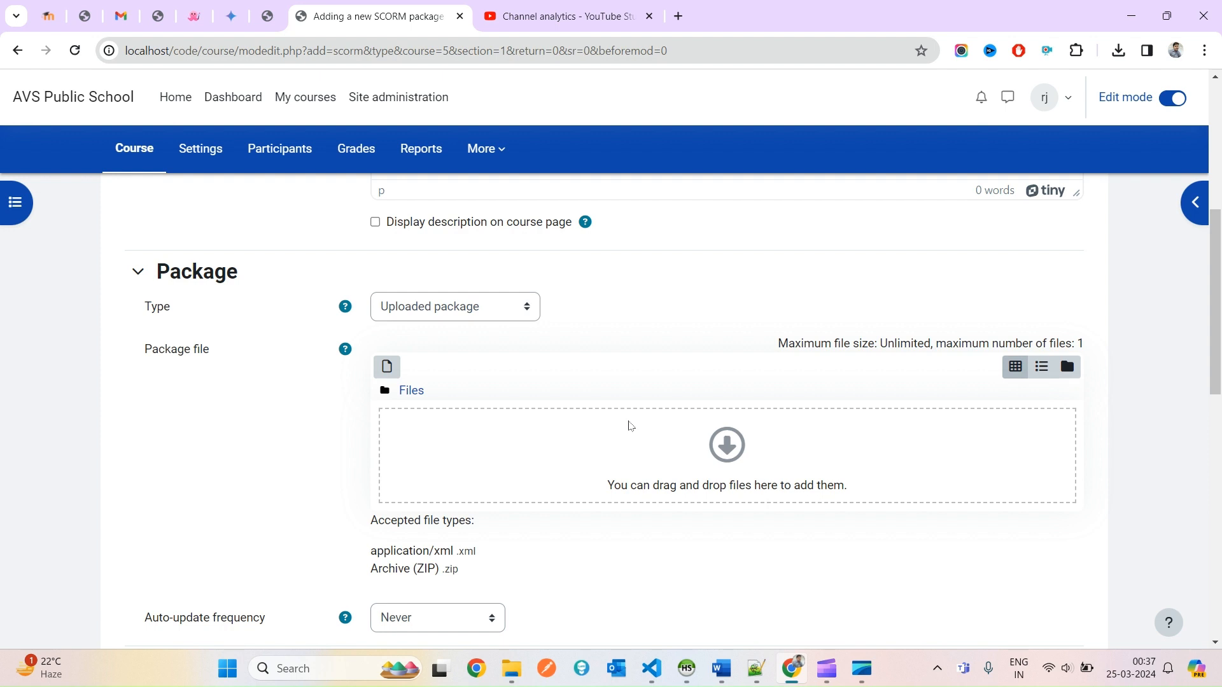
pyautogui.click(386, 367)
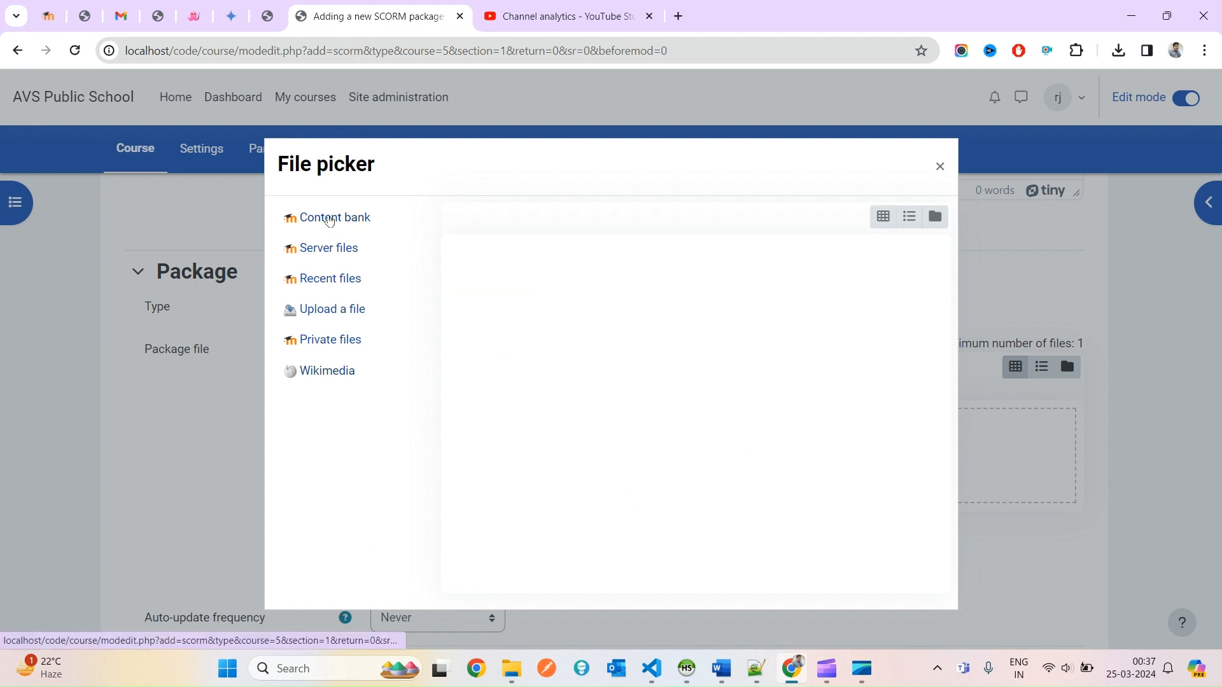
pyautogui.click(326, 217)
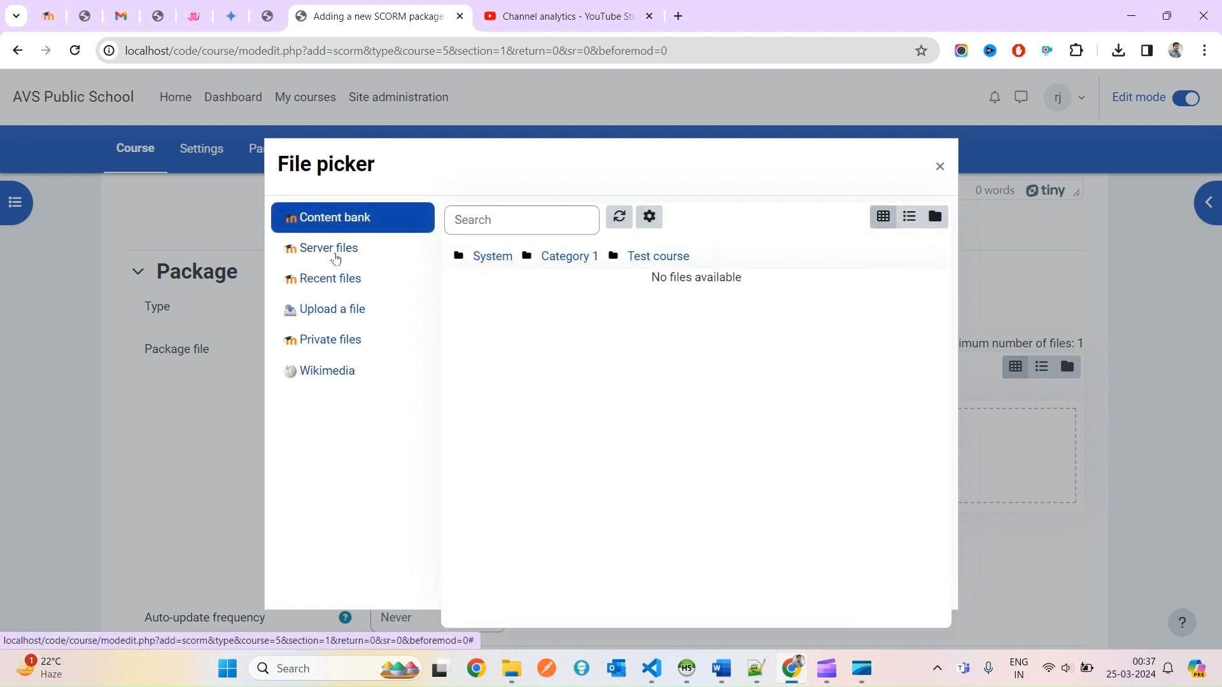
pyautogui.click(335, 252)
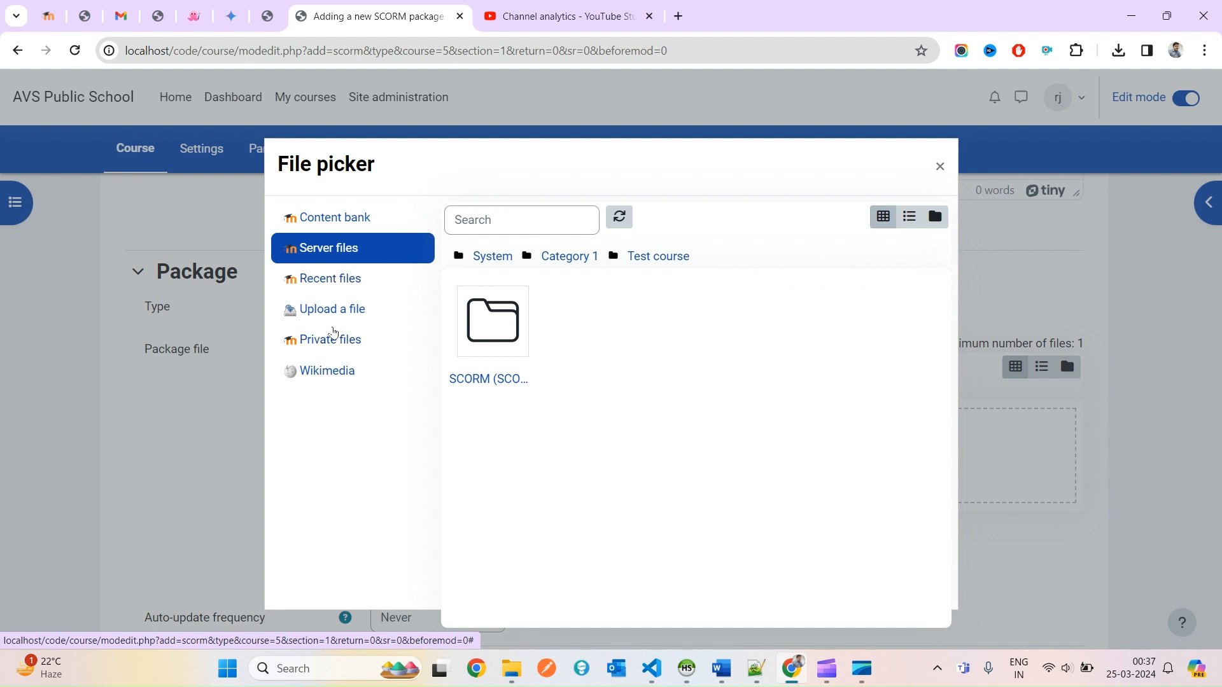
pyautogui.click(336, 313)
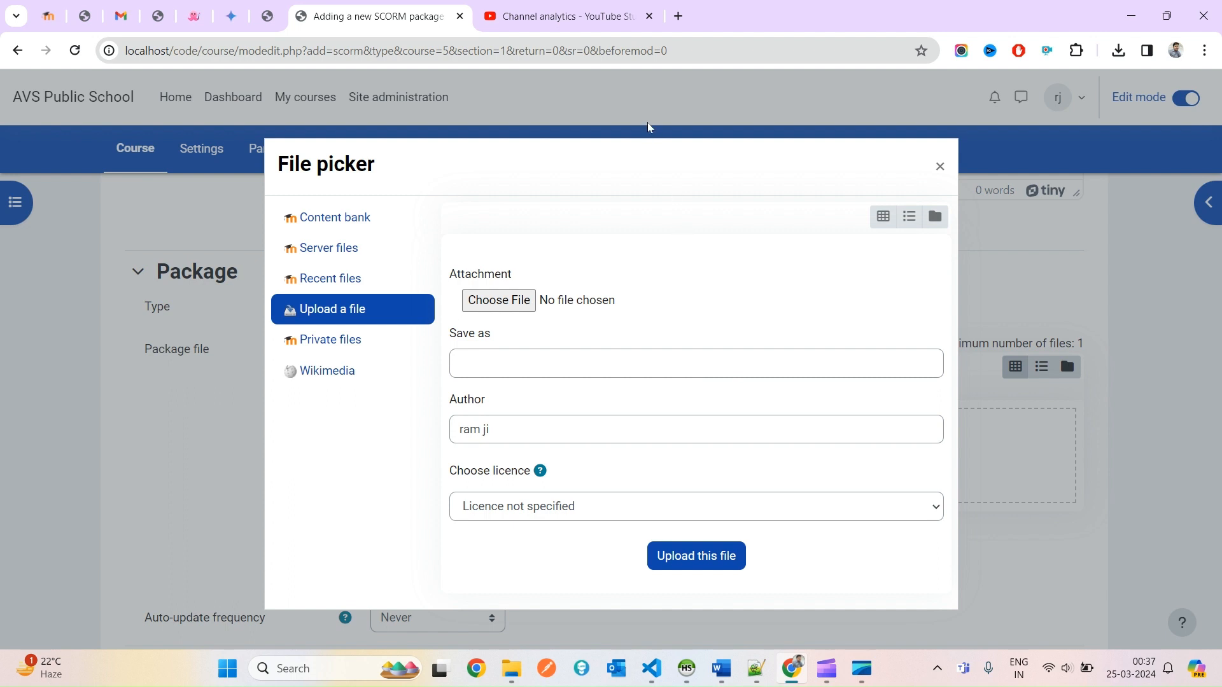
pyautogui.click(583, 10)
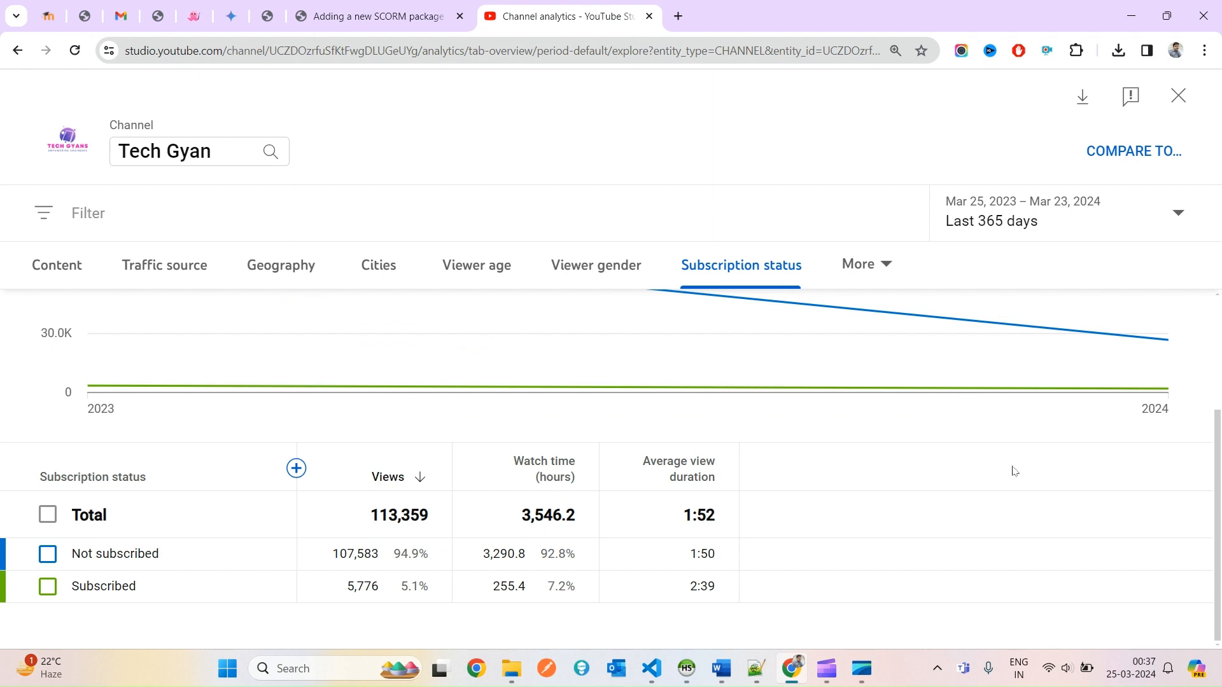
# Highlight the 3,290.8 watch-time figure and the 7.2% subscriber watch-time share in YouTube Studio.
pyautogui.doubleClick(493, 553)
pyautogui.click(777, 598)
pyautogui.moveTo(579, 585); pyautogui.dragTo(517, 585)
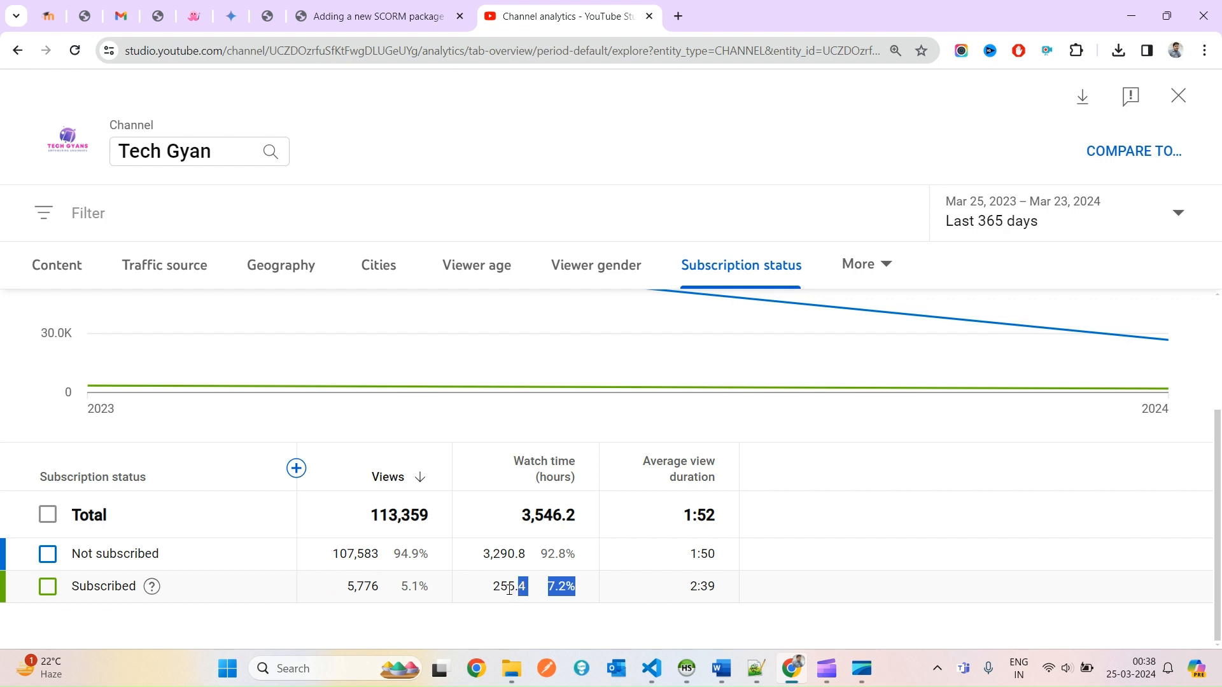
pyautogui.click(740, 592)
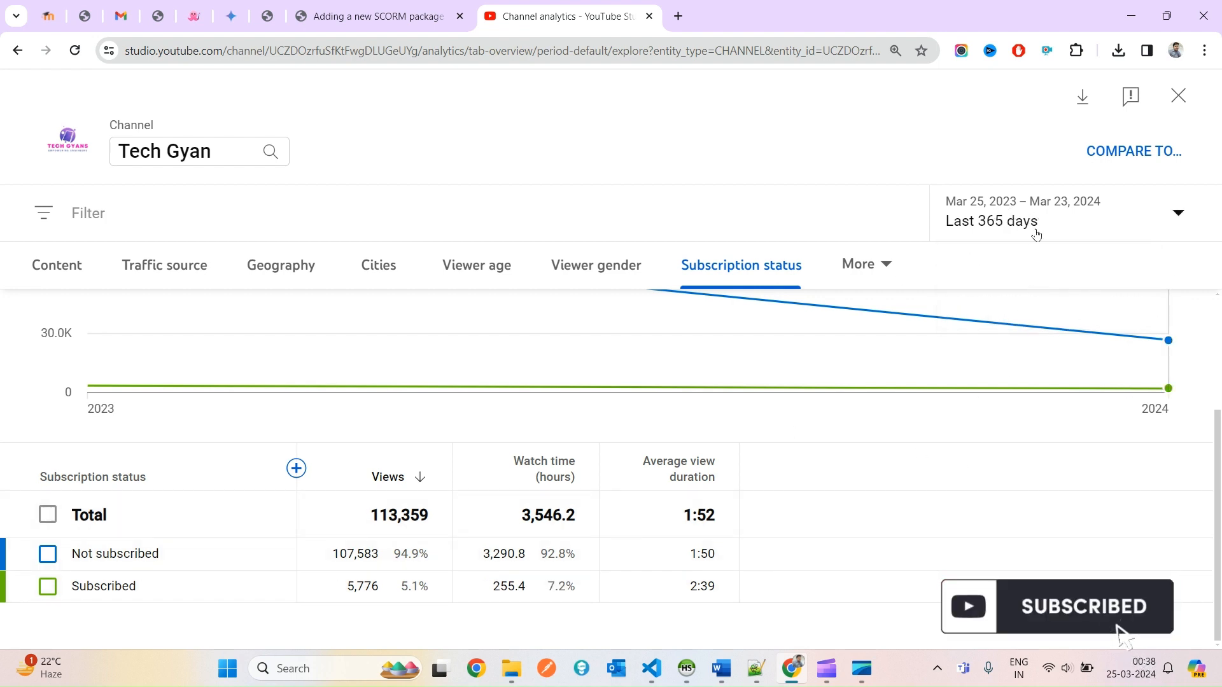
# Set the analytics date range to Last 28 days and note the 11.5% subscriber share.
pyautogui.click(1079, 228)
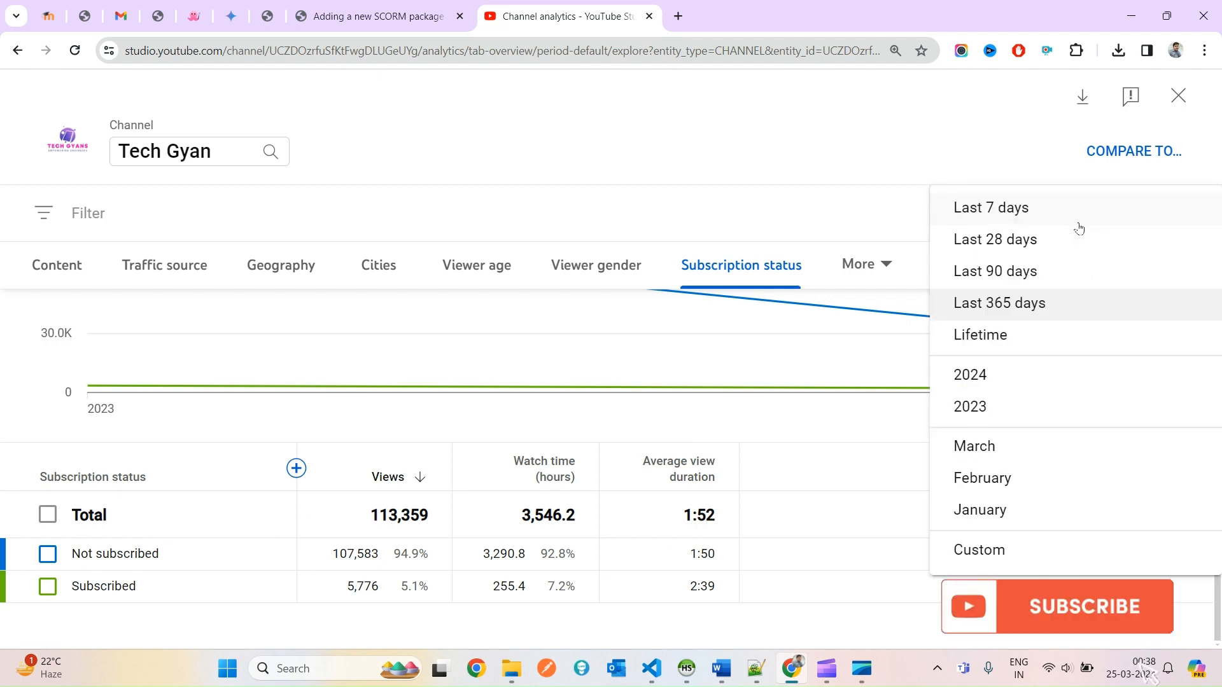
pyautogui.click(1004, 243)
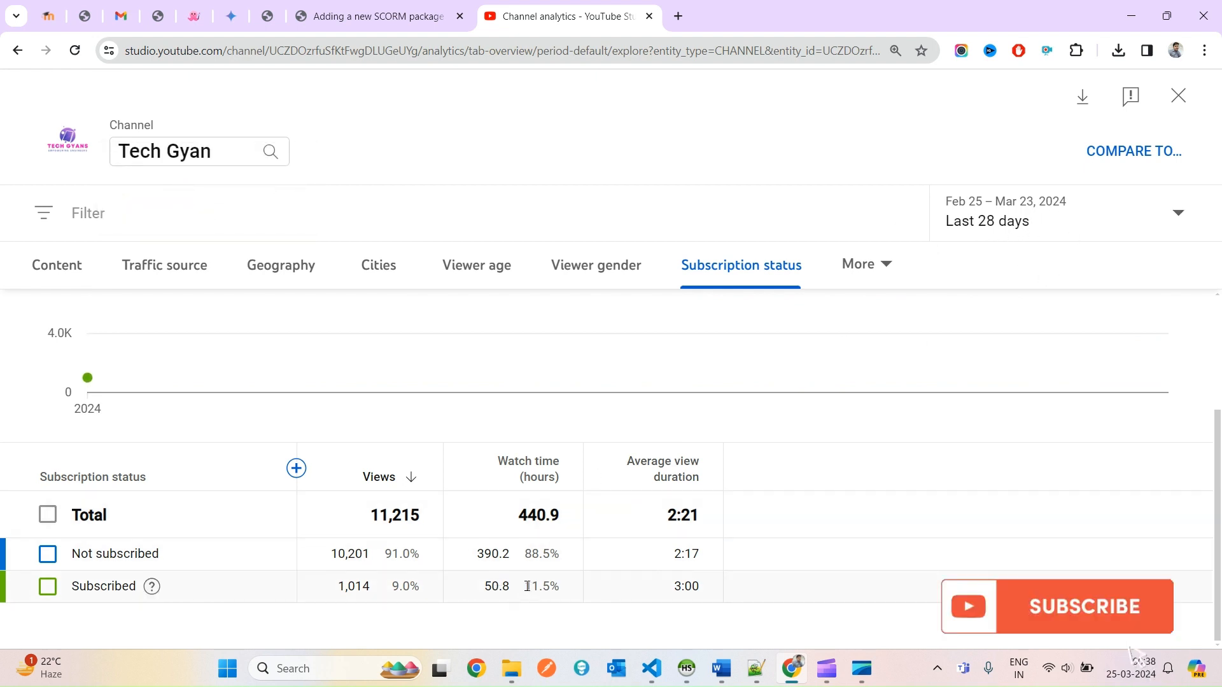
pyautogui.moveTo(525, 585); pyautogui.dragTo(560, 584)
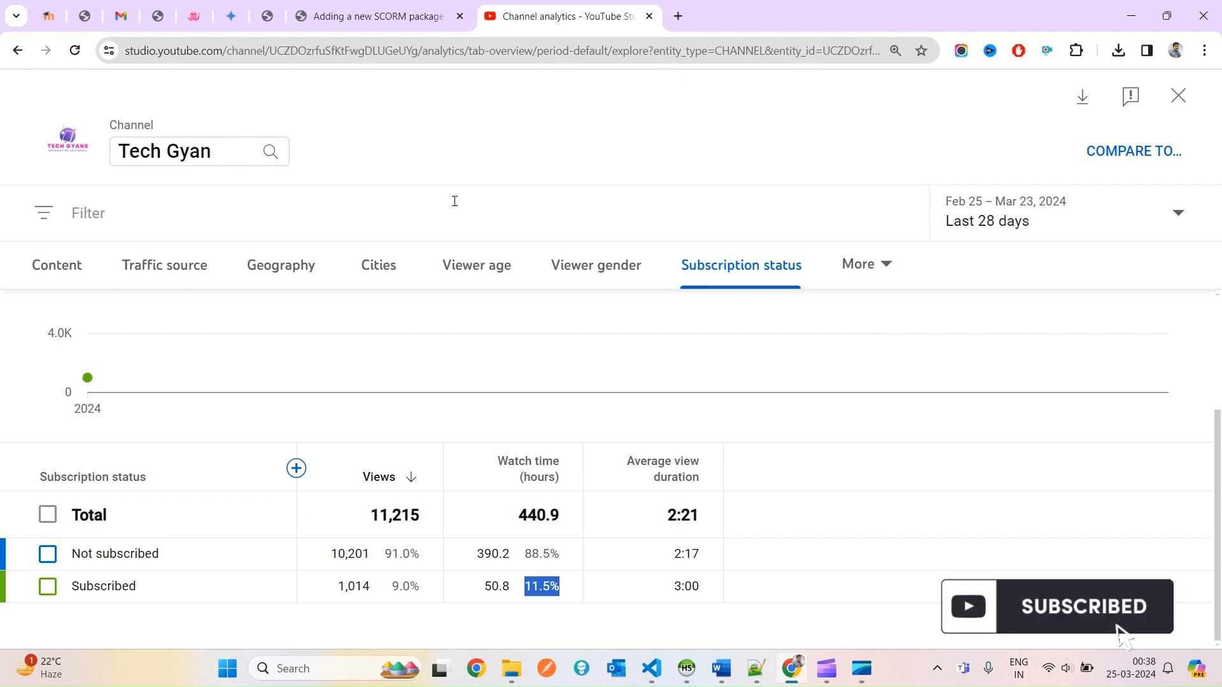
pyautogui.click(414, 11)
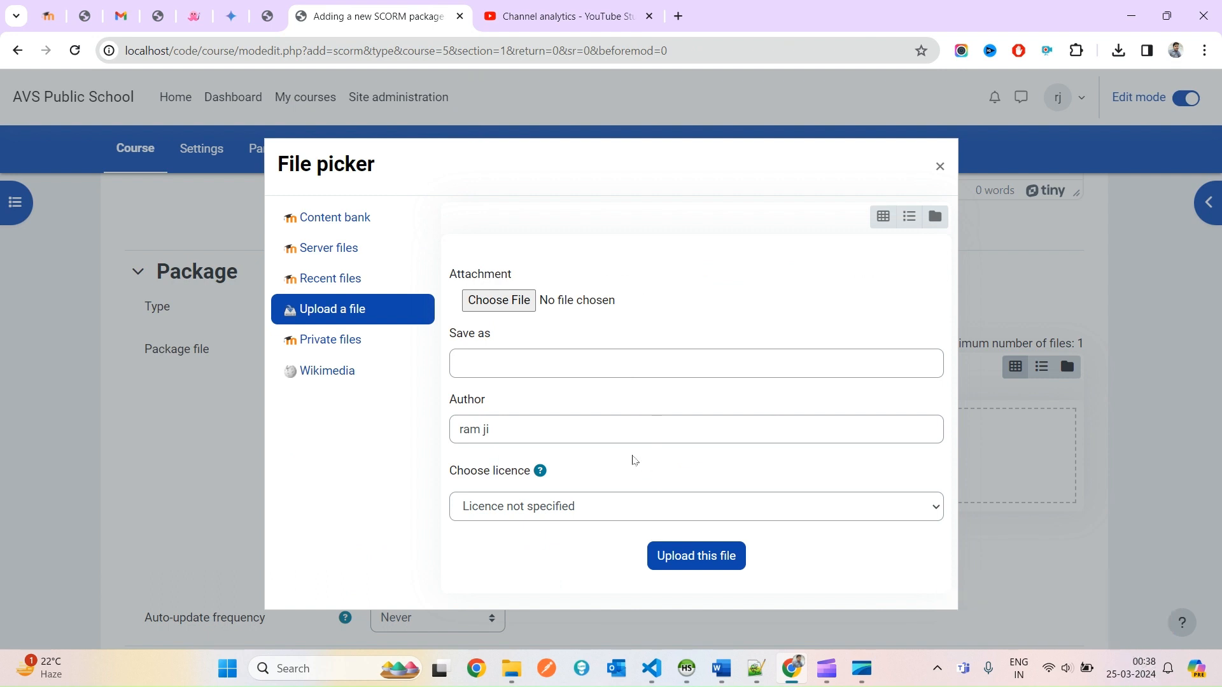
# Check the dataroot path D://wampp/www/code_moodledata in config.php, then view that folder in File Explorer.
pyautogui.click(651, 668)
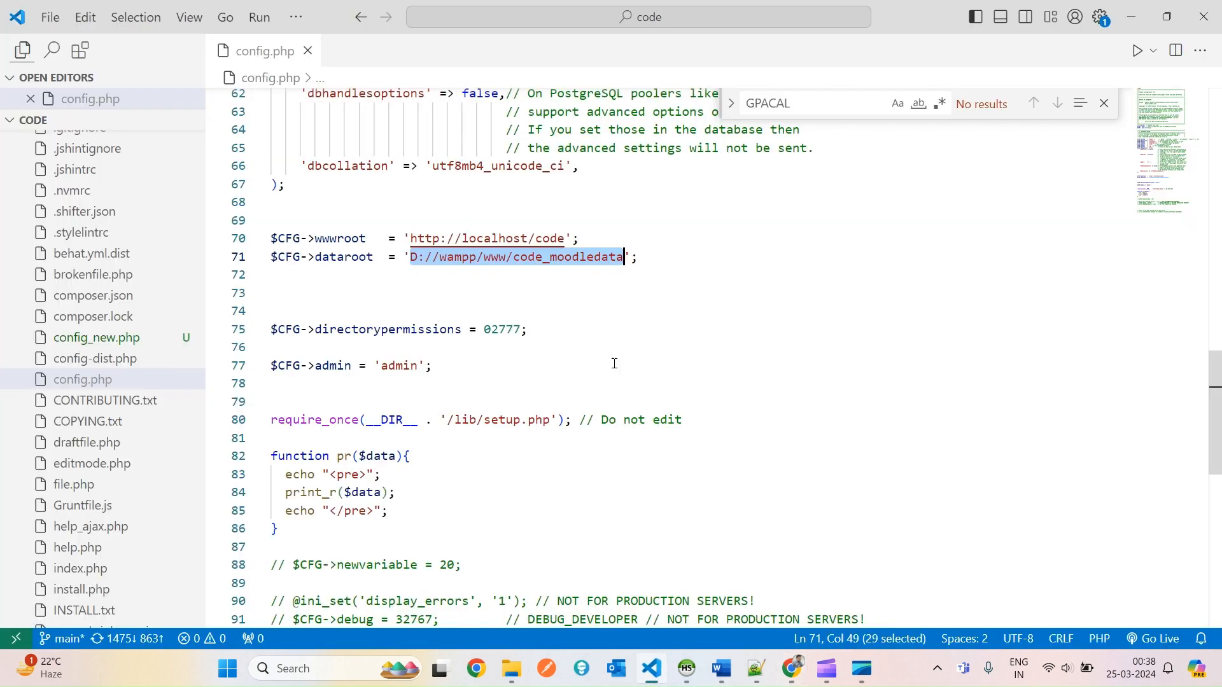
pyautogui.click(571, 331)
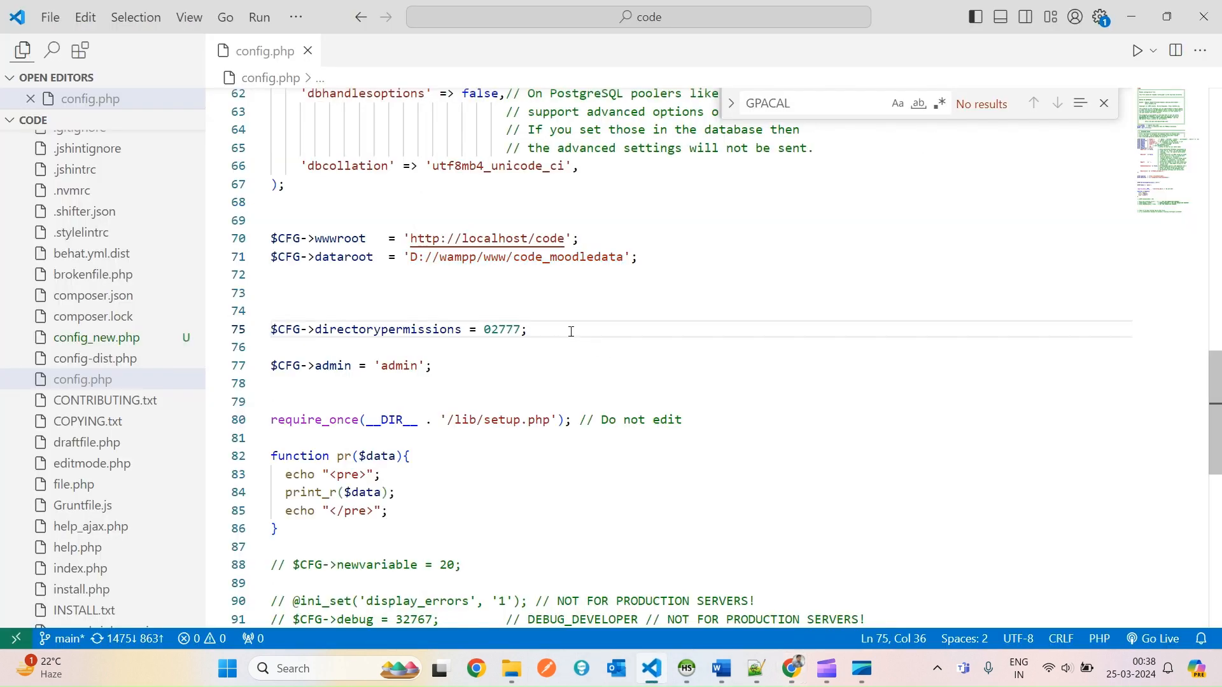
pyautogui.click(415, 259)
pyautogui.click(411, 259)
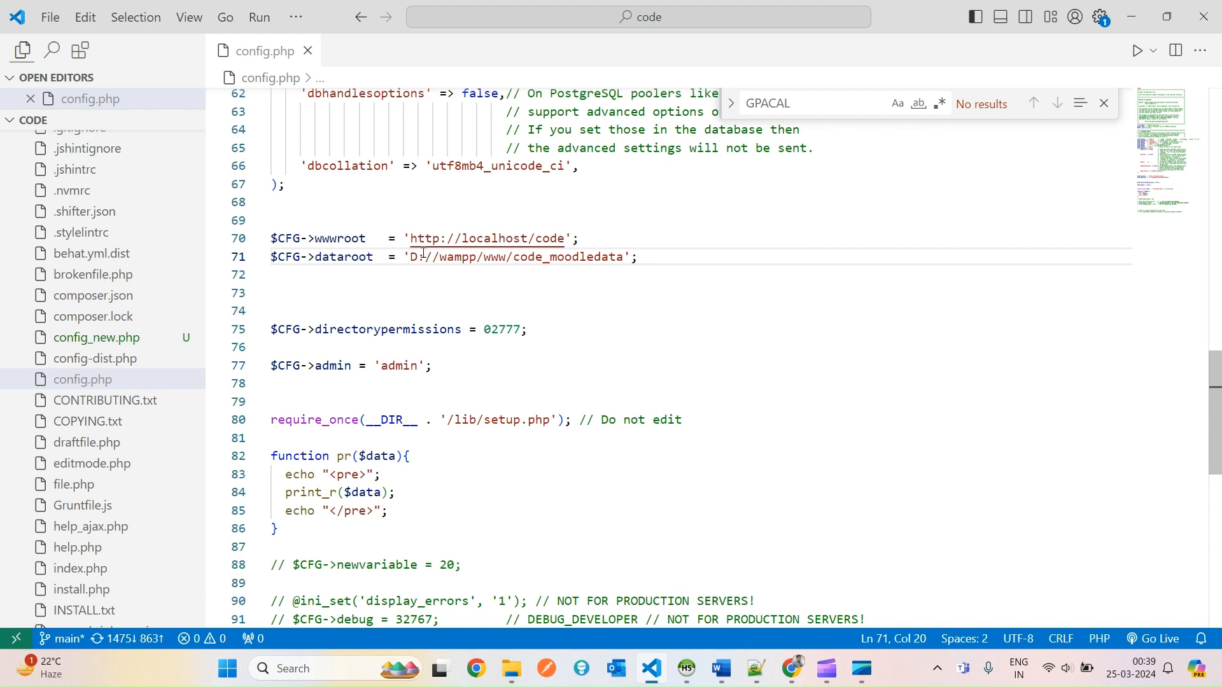
pyautogui.doubleClick(587, 262)
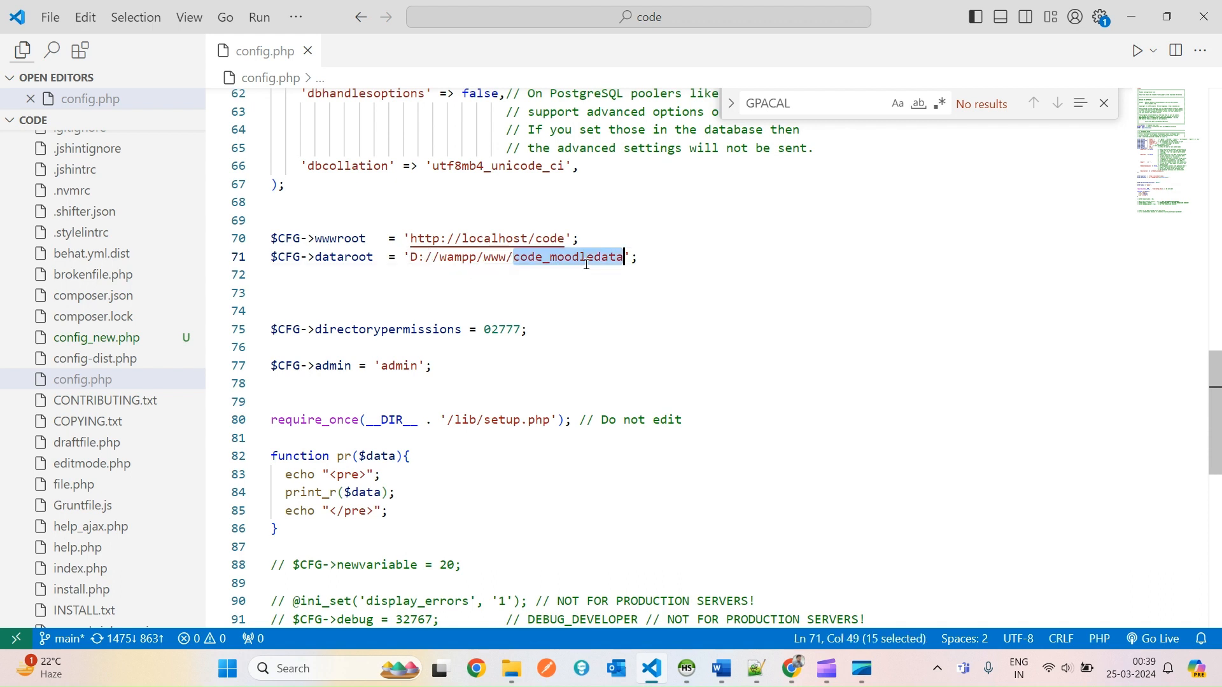
pyautogui.click(512, 668)
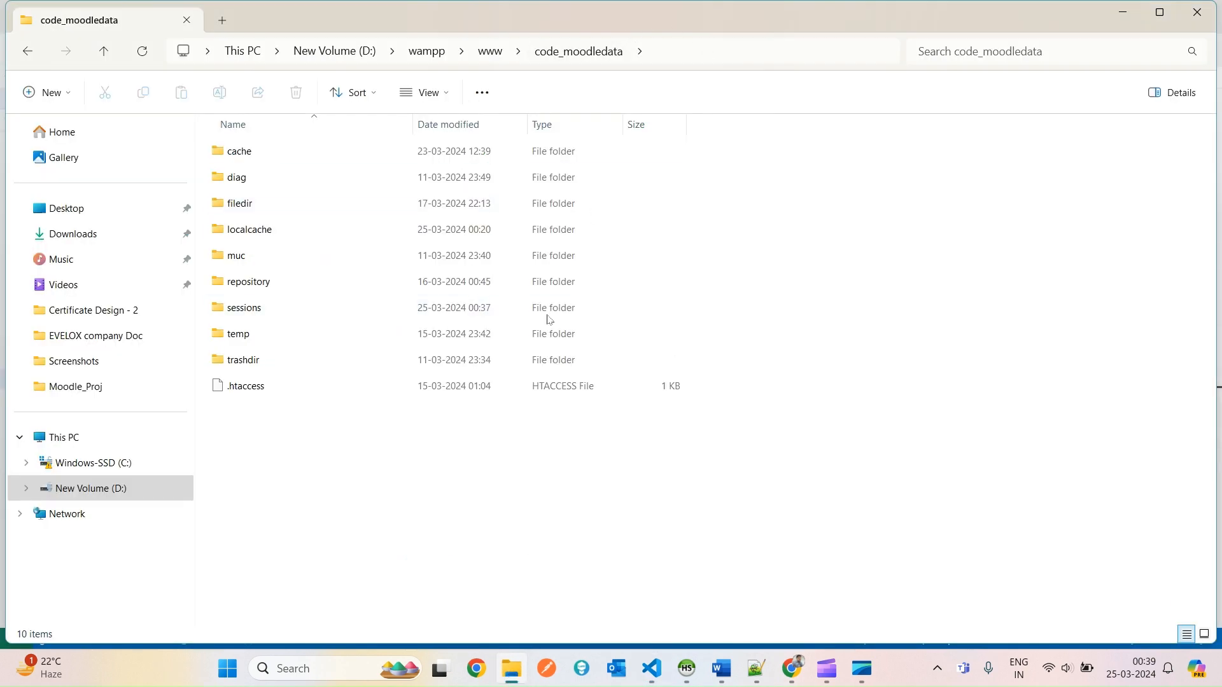
# Open the repository folder inside code_moodledata and check its full path in the address bar.
pyautogui.moveTo(775, 522); pyautogui.dragTo(636, 59)
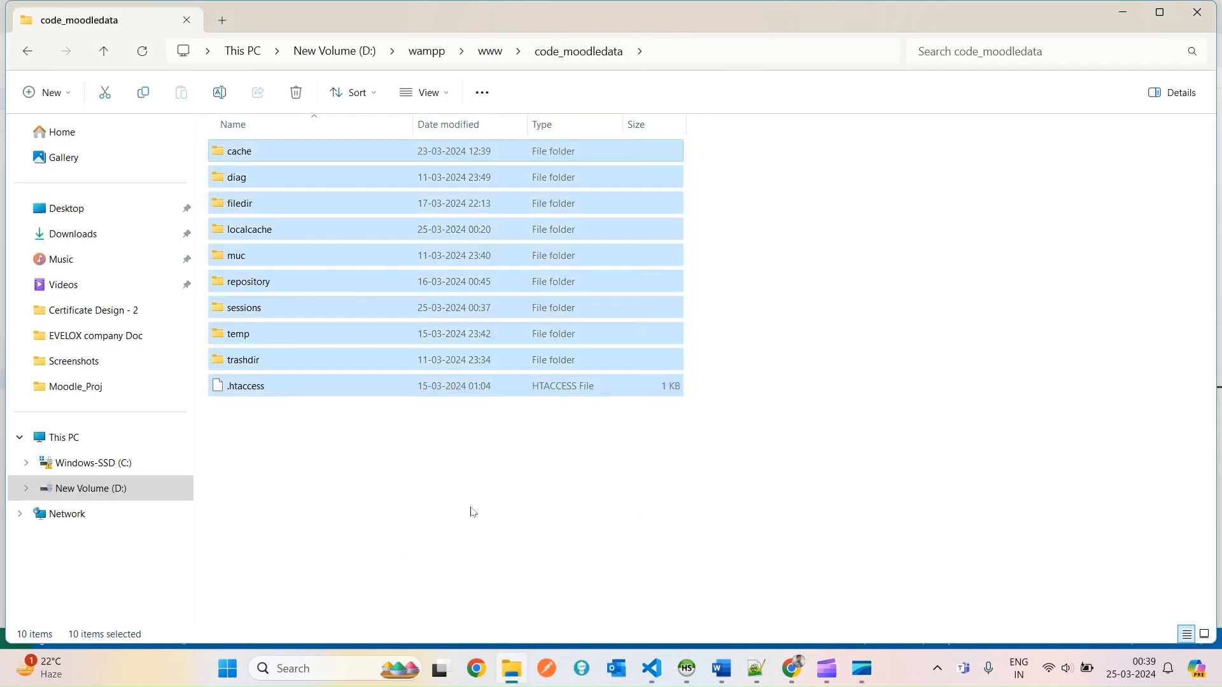
pyautogui.click(474, 512)
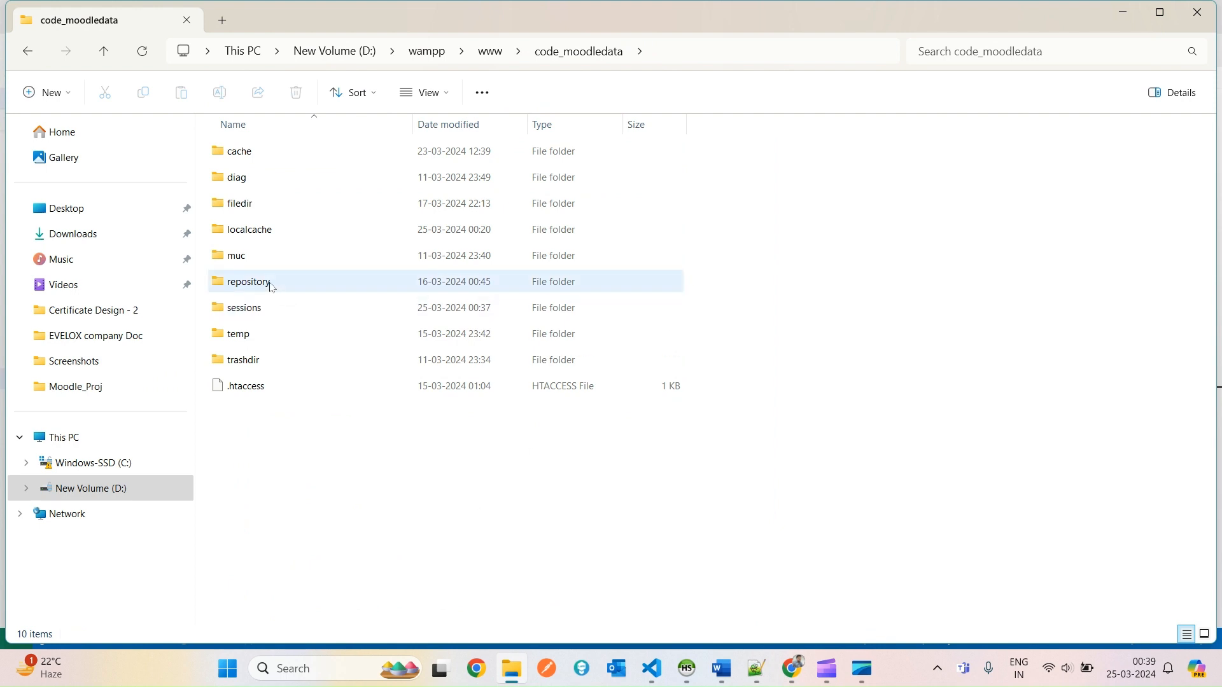
pyautogui.doubleClick(237, 286)
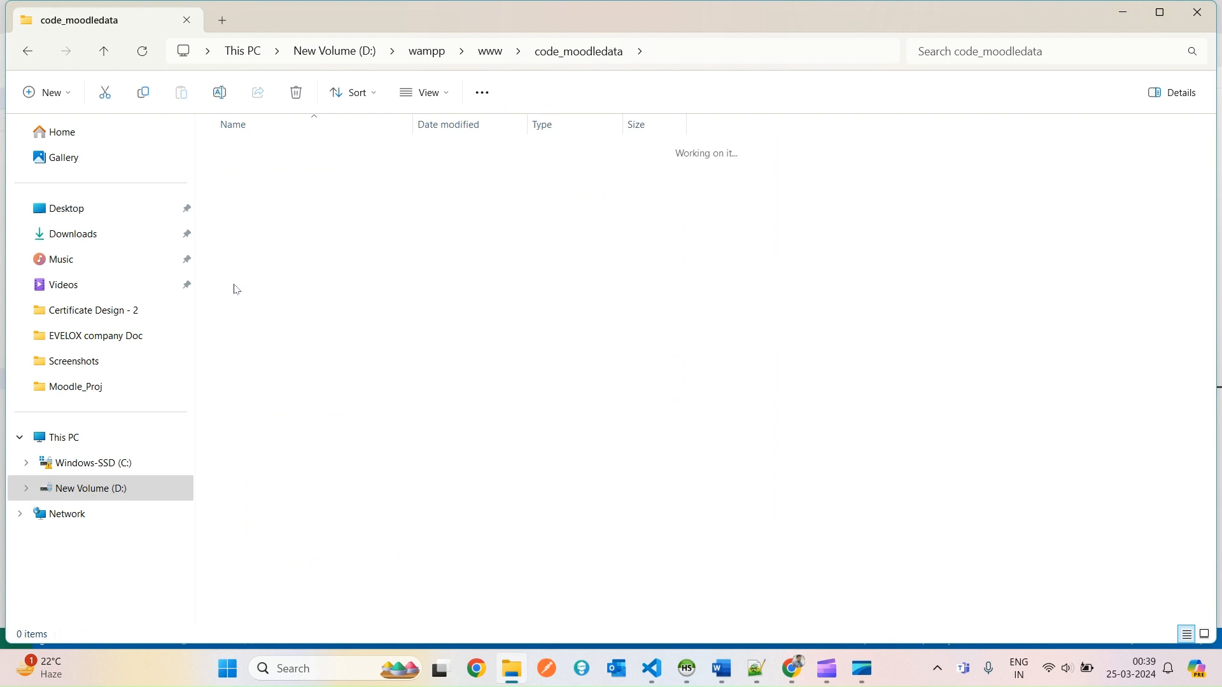
pyautogui.click(766, 49)
pyautogui.click(417, 43)
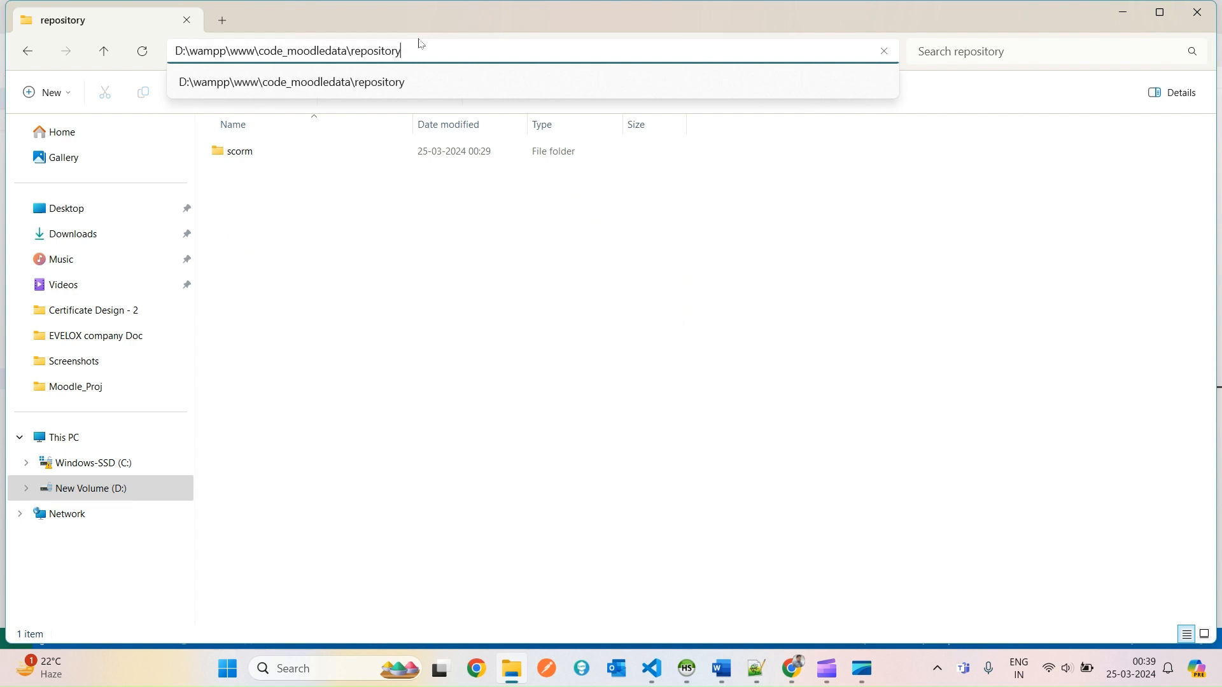
pyautogui.click(383, 268)
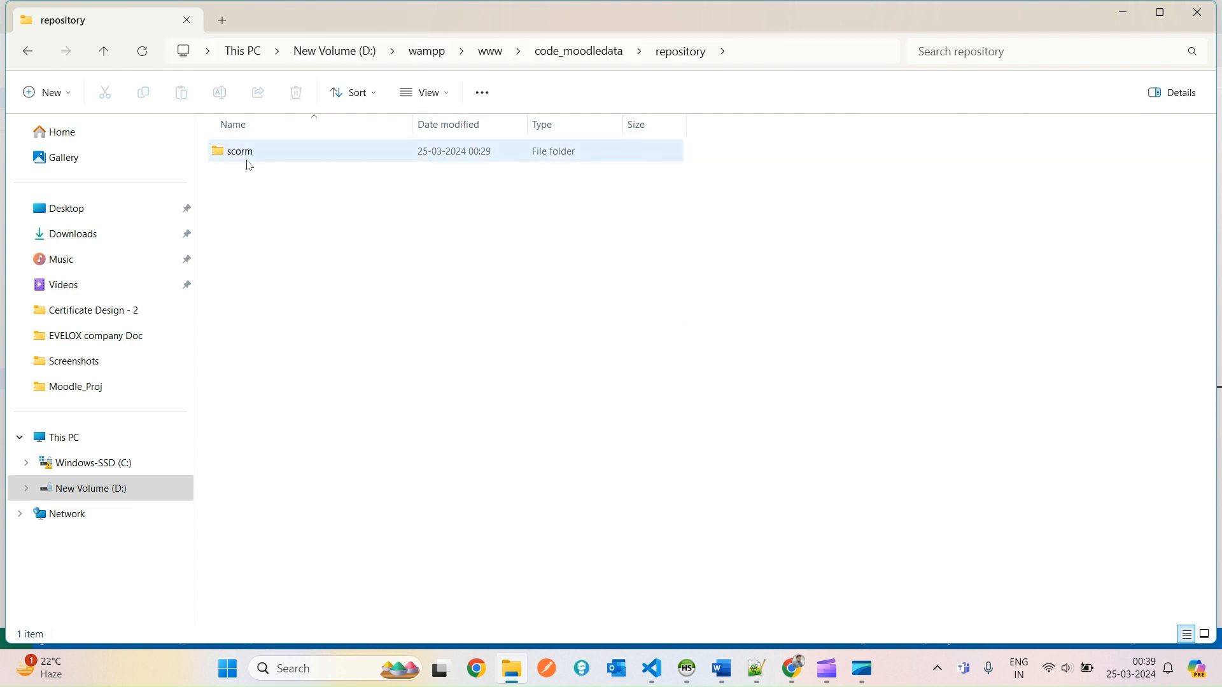
# Inspect the scorm folder and the right-click New submenu inside repository.
pyautogui.doubleClick(290, 158)
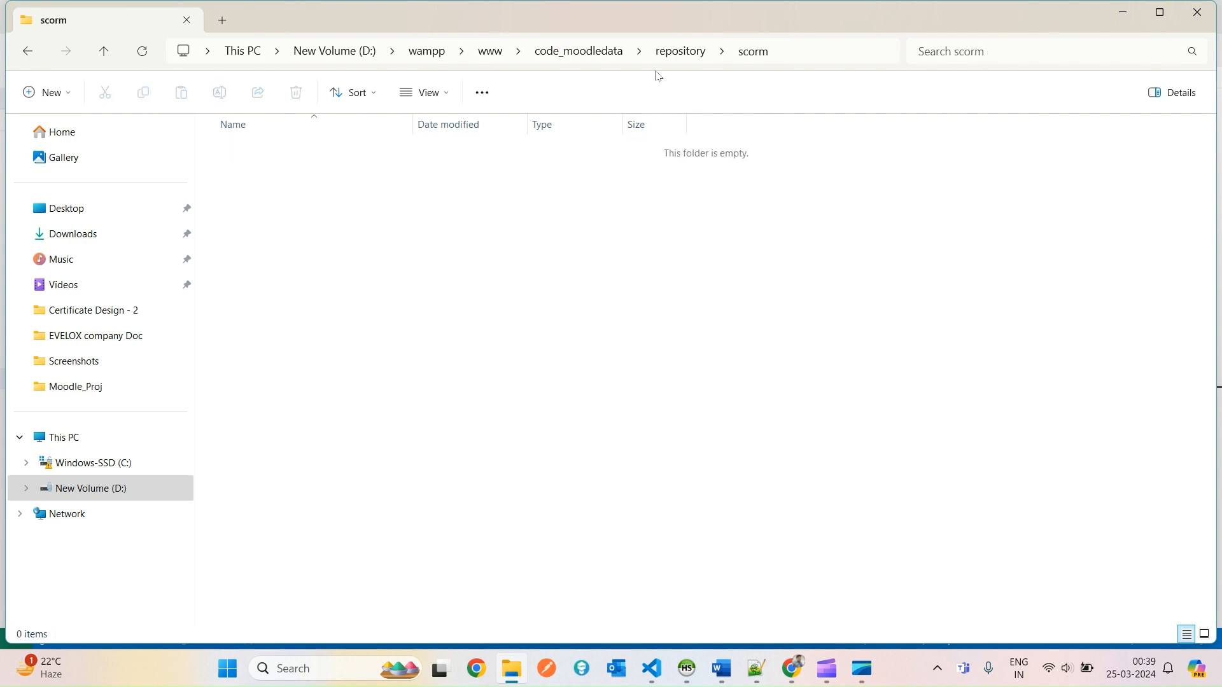
pyautogui.rightClick(334, 232)
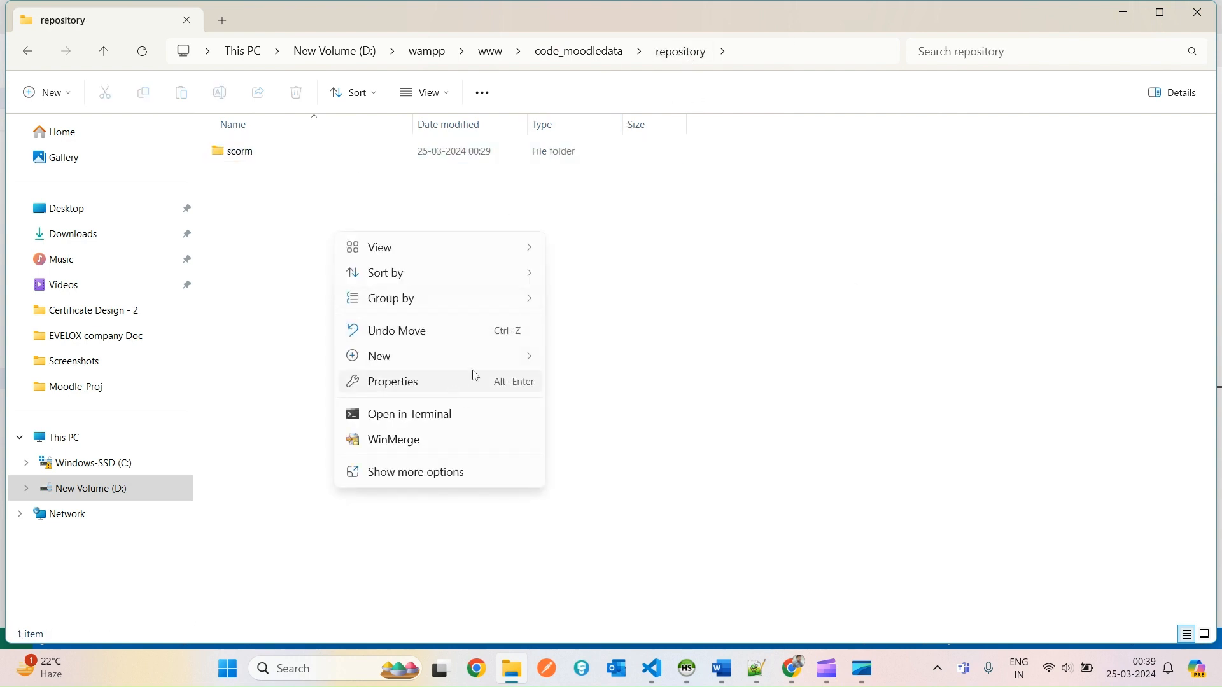
pyautogui.moveTo(516, 365)
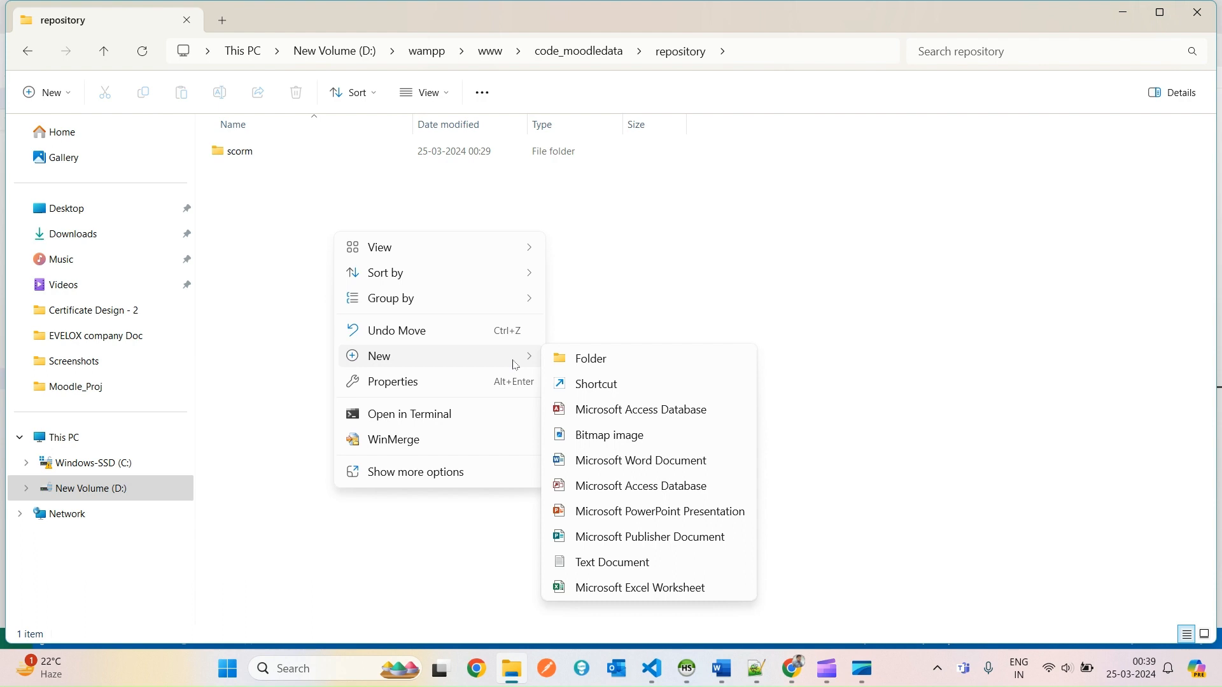
pyautogui.click(293, 196)
pyautogui.moveTo(543, 518); pyautogui.dragTo(366, 128)
pyautogui.click(383, 281)
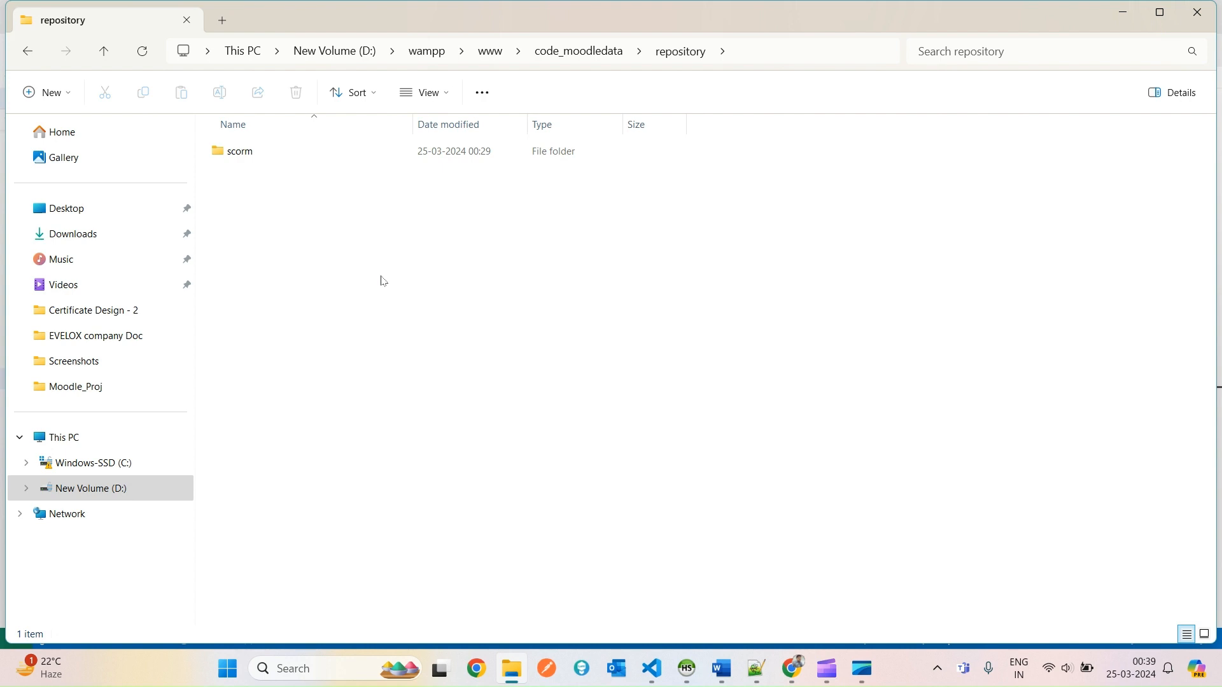
# Create a new folder named 'Category - 1' in the repository folder.
pyautogui.rightClick(369, 235)
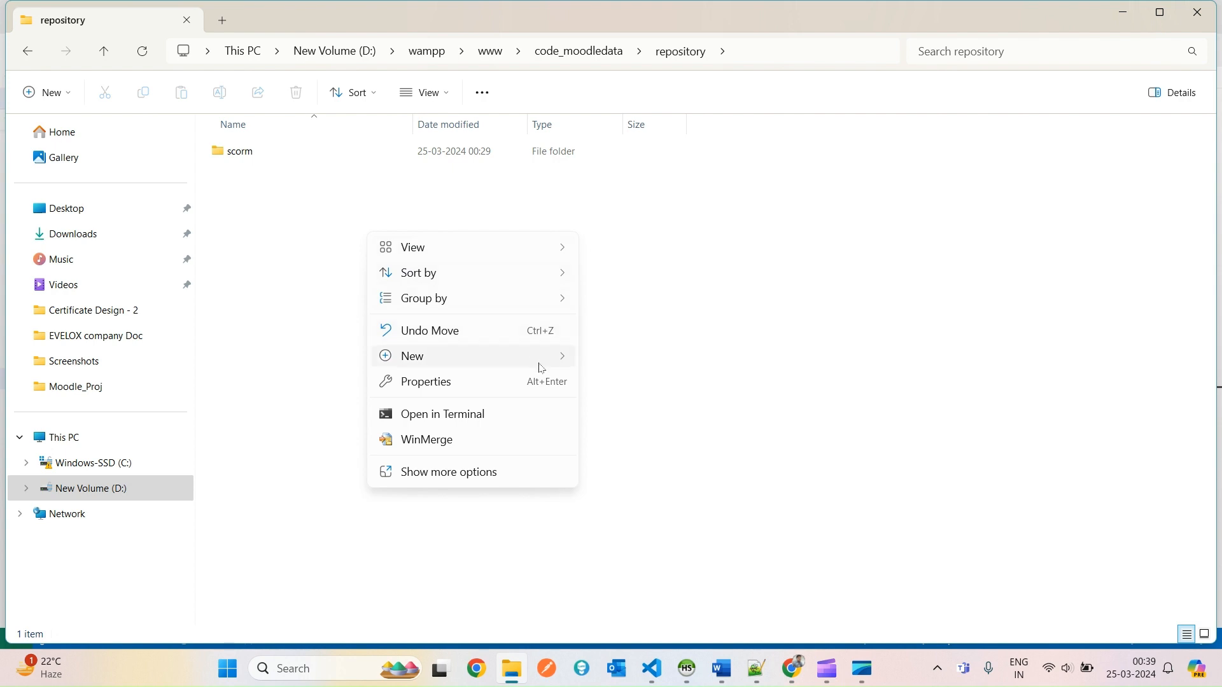
pyautogui.click(637, 368)
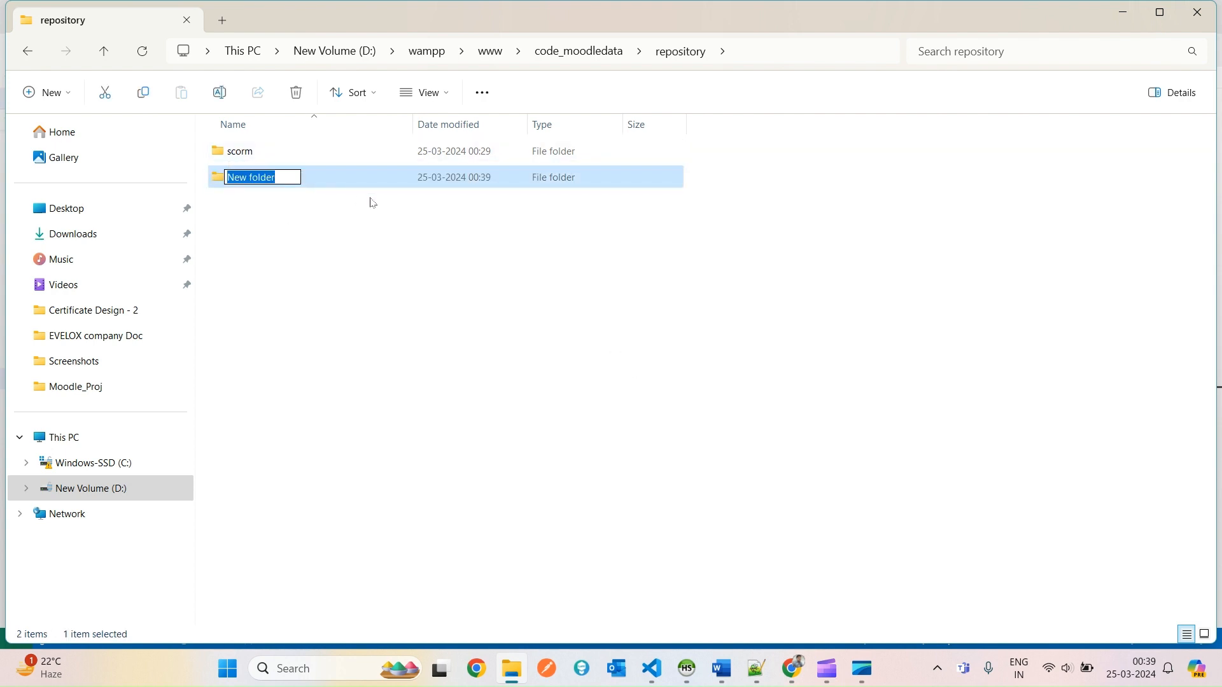
pyautogui.write('Co')
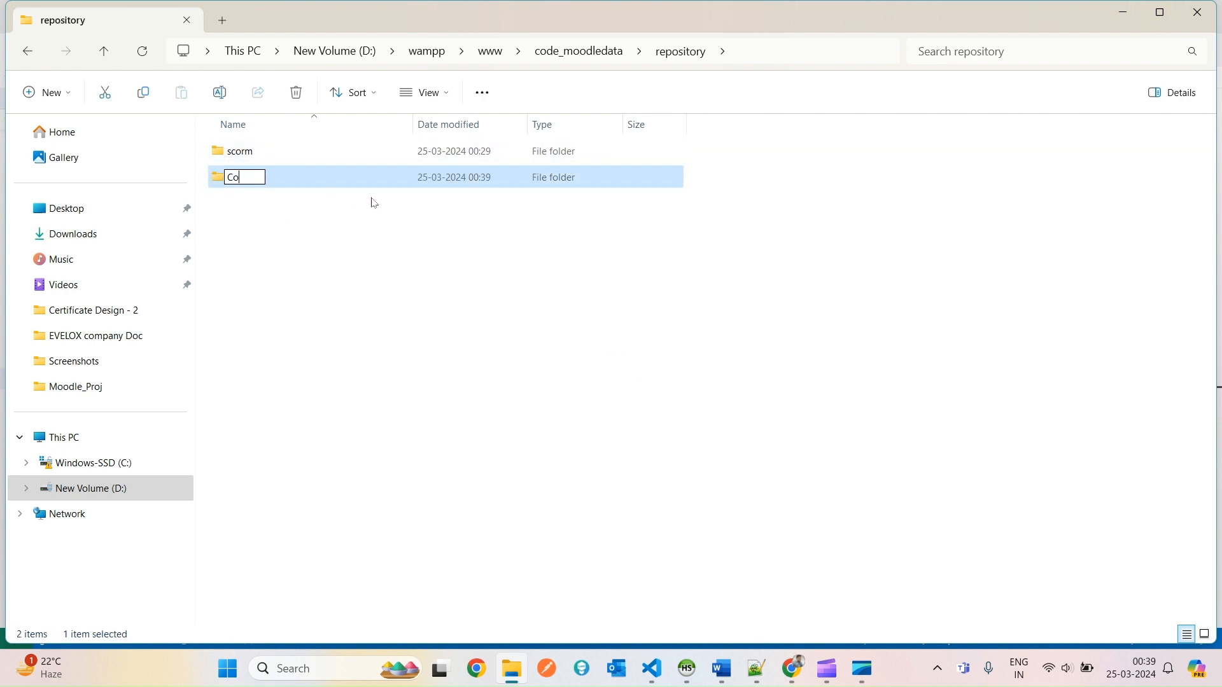
pyautogui.write('ur')
pyautogui.press('BackSpace')
pyautogui.press('BackSpace')
pyautogui.press('BackSpace')
pyautogui.write('ategory - 1')
pyautogui.press('Return')
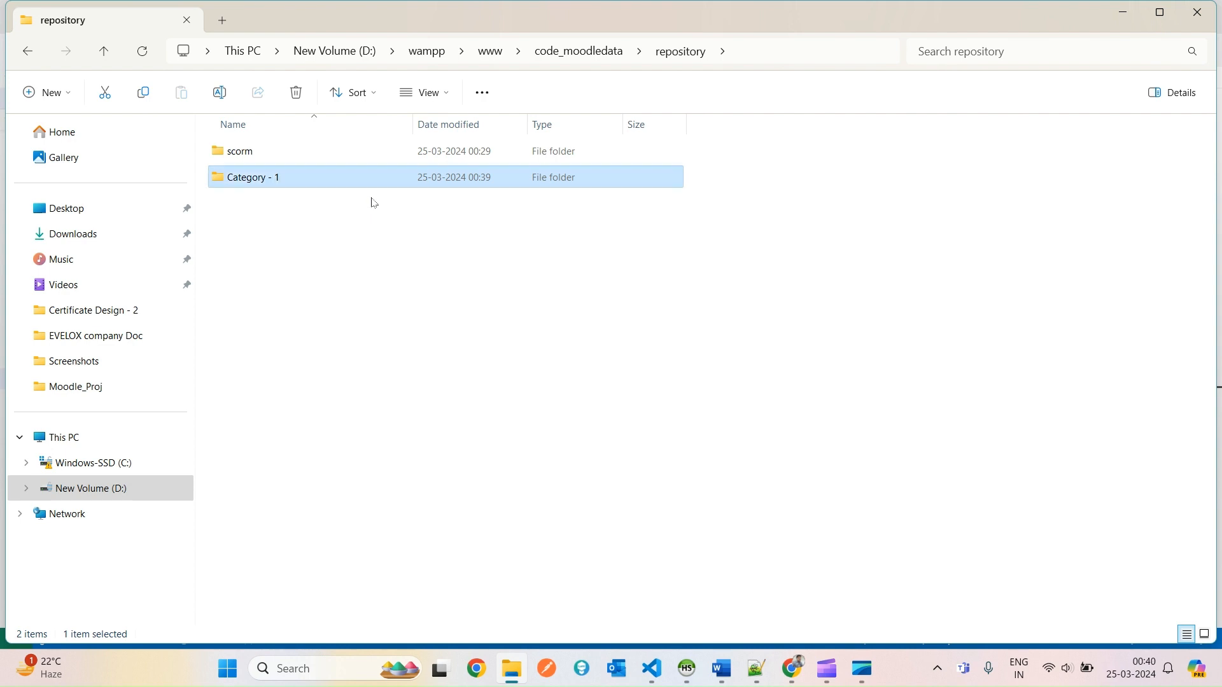
pyautogui.press('Return')
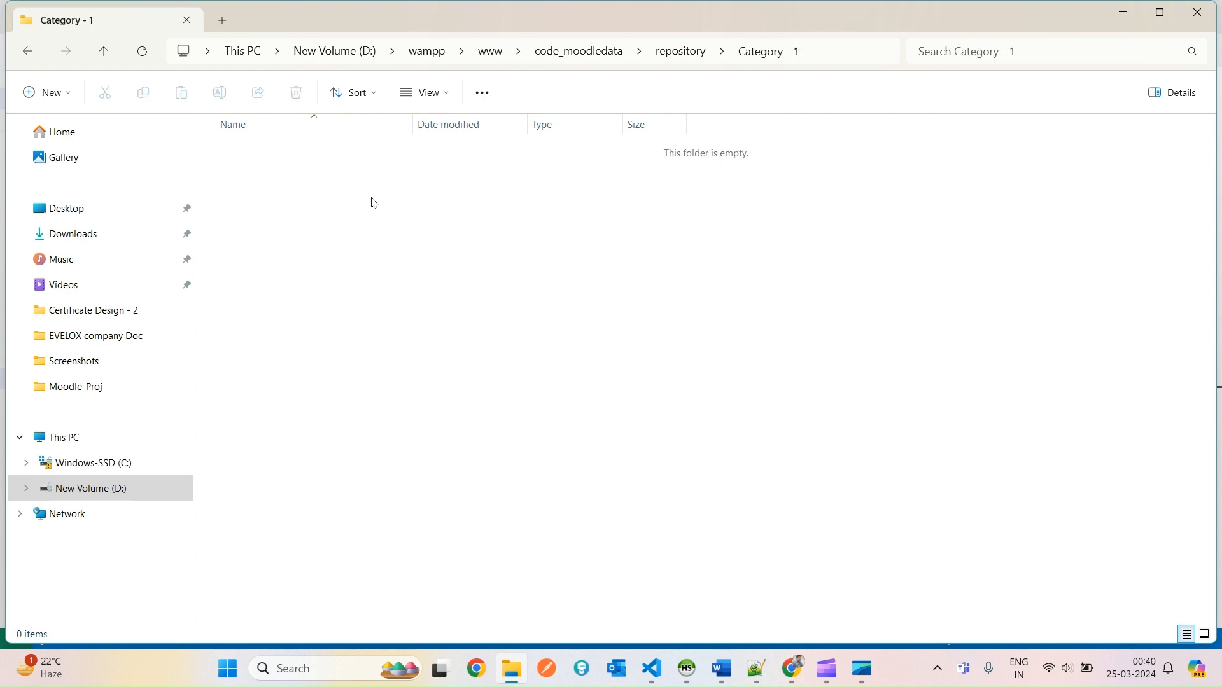
# Go back up to code_moodledata and reopen repository to confirm the Category - 1 and scorm folders.
pyautogui.click(682, 40)
pyautogui.click(540, 180)
pyautogui.click(690, 51)
pyautogui.click(608, 411)
pyautogui.click(579, 51)
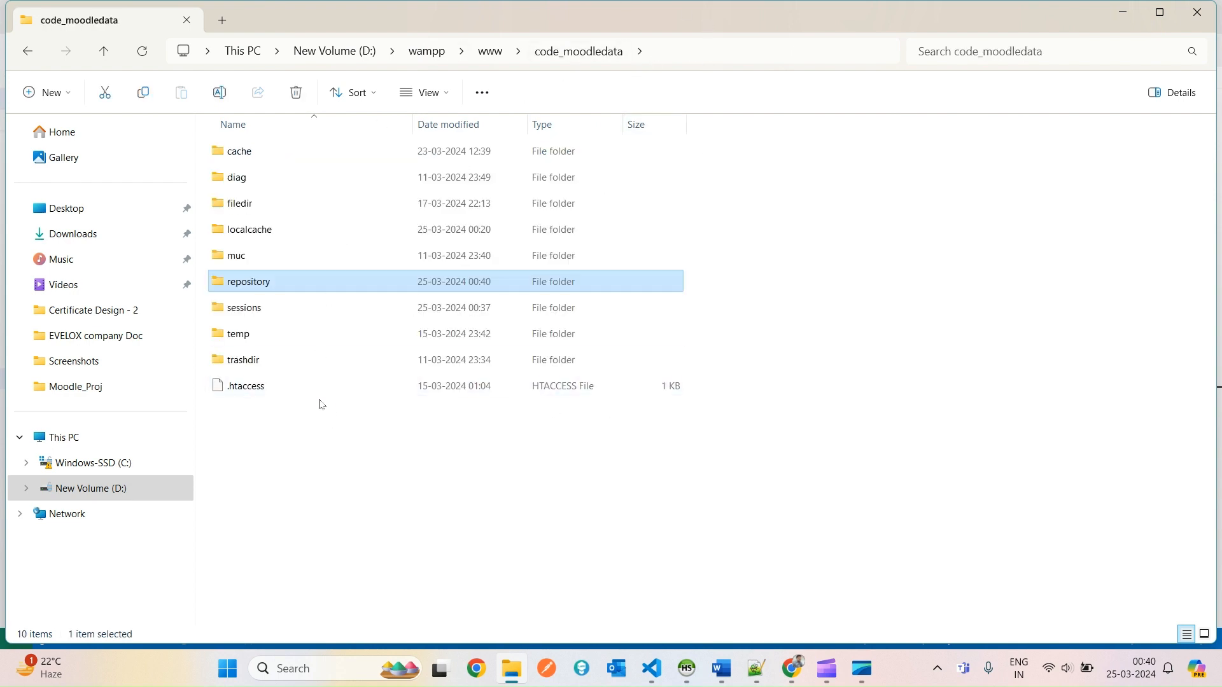
pyautogui.doubleClick(297, 285)
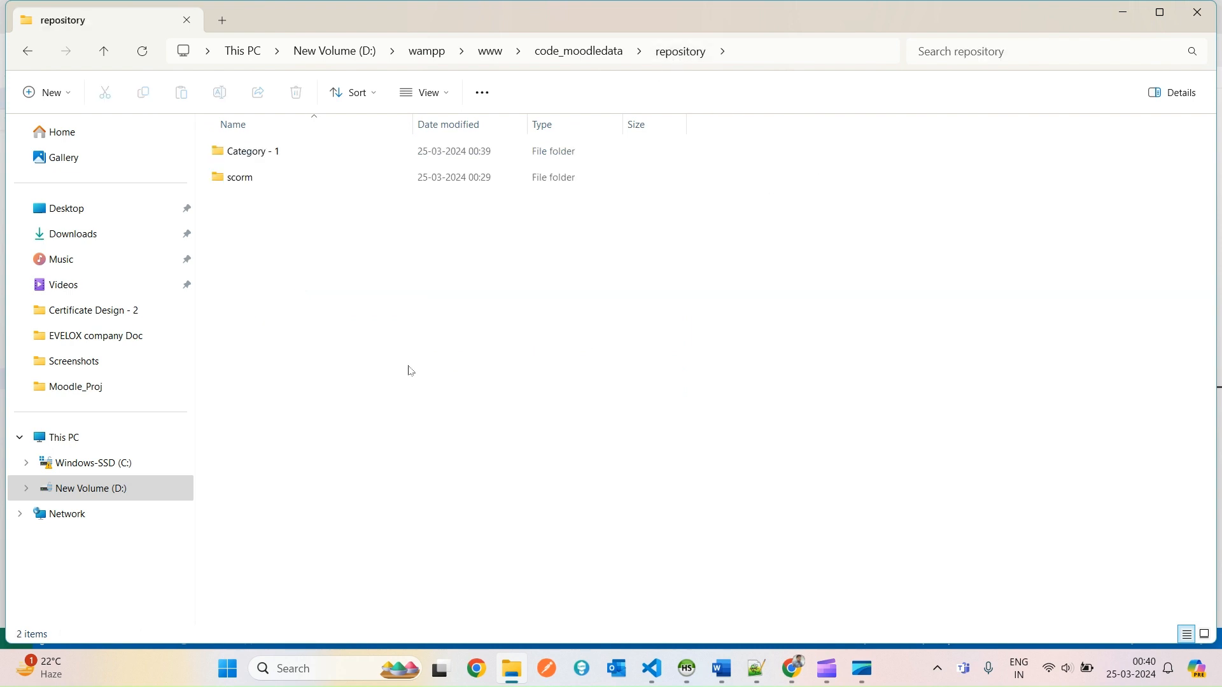
pyautogui.moveTo(627, 413); pyautogui.dragTo(567, 168)
pyautogui.click(343, 277)
pyautogui.moveTo(248, 186)
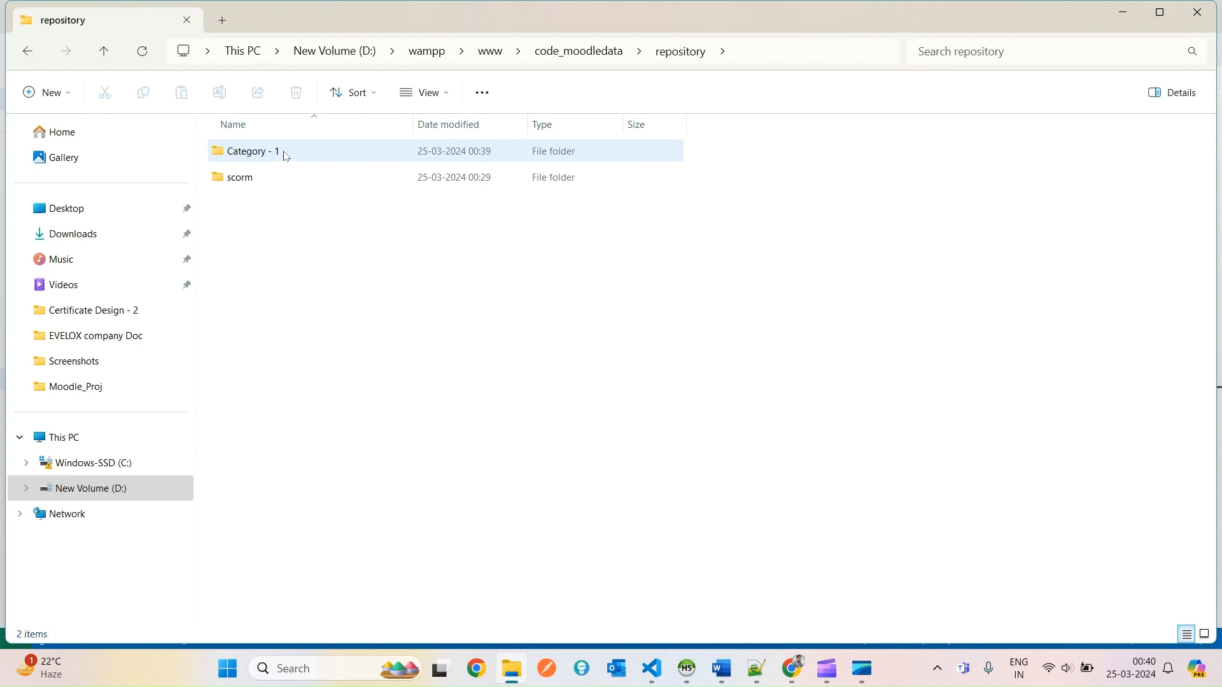
# Open the empty scorm folder under repository in File Explorer.
pyautogui.click(254, 186)
pyautogui.hotkey('alt', 'Tab')
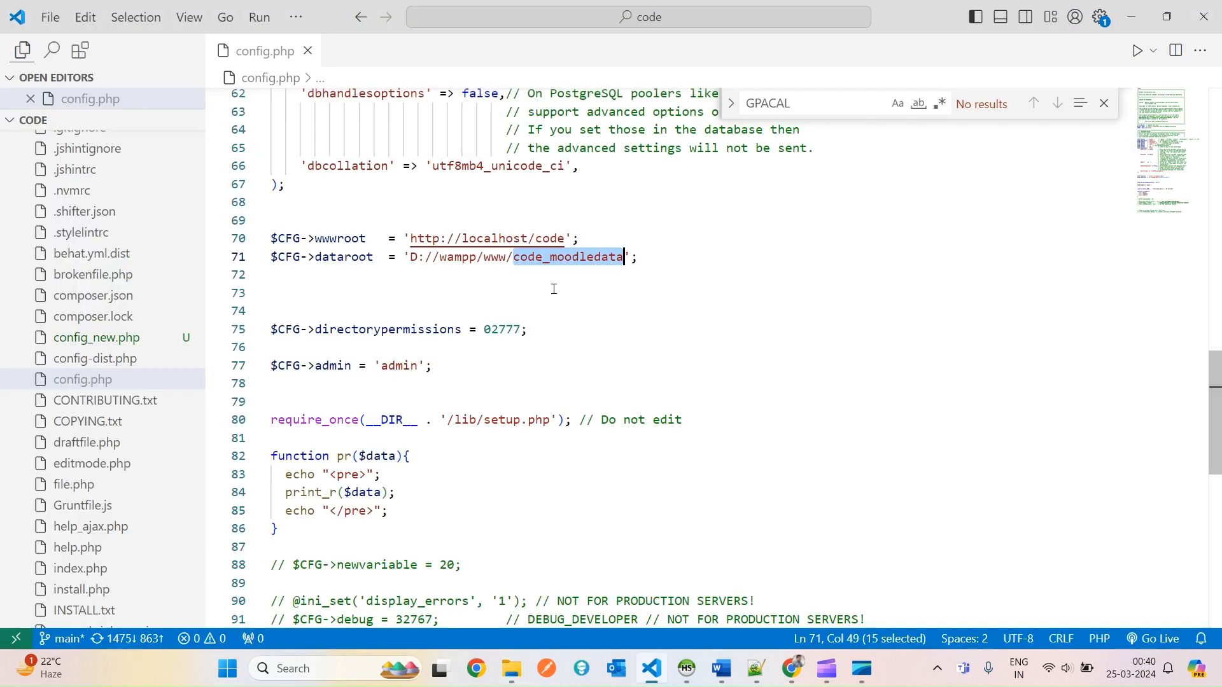
pyautogui.moveTo(791, 668)
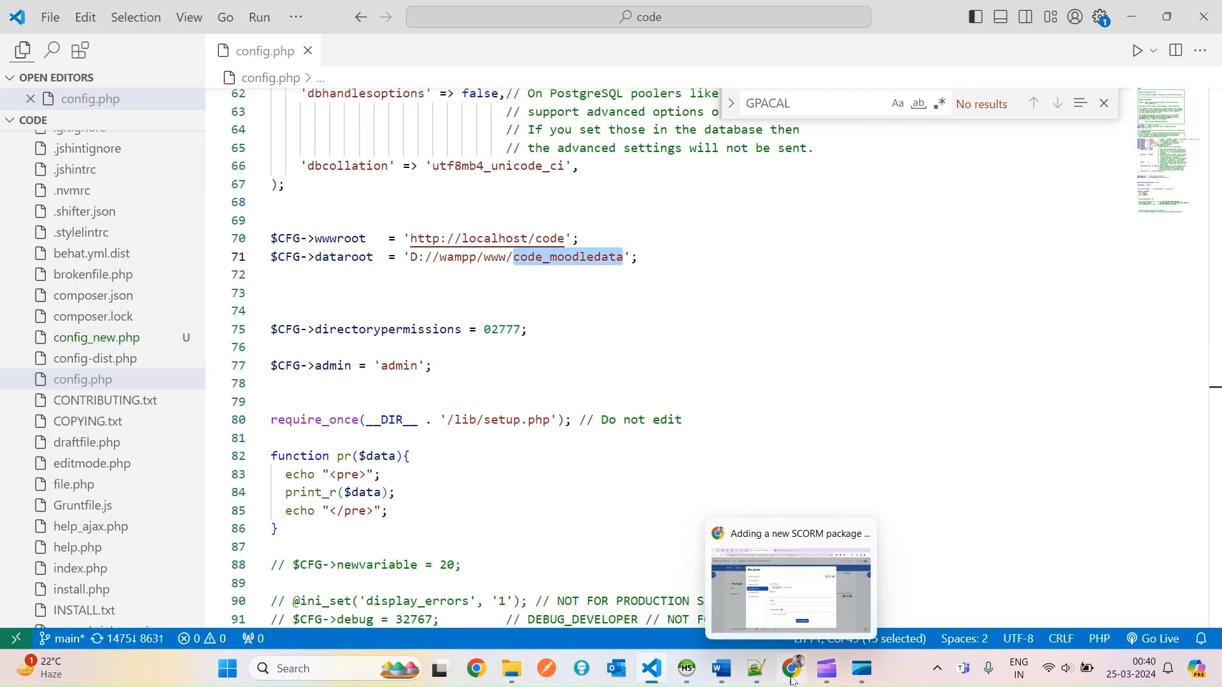
pyautogui.click(740, 593)
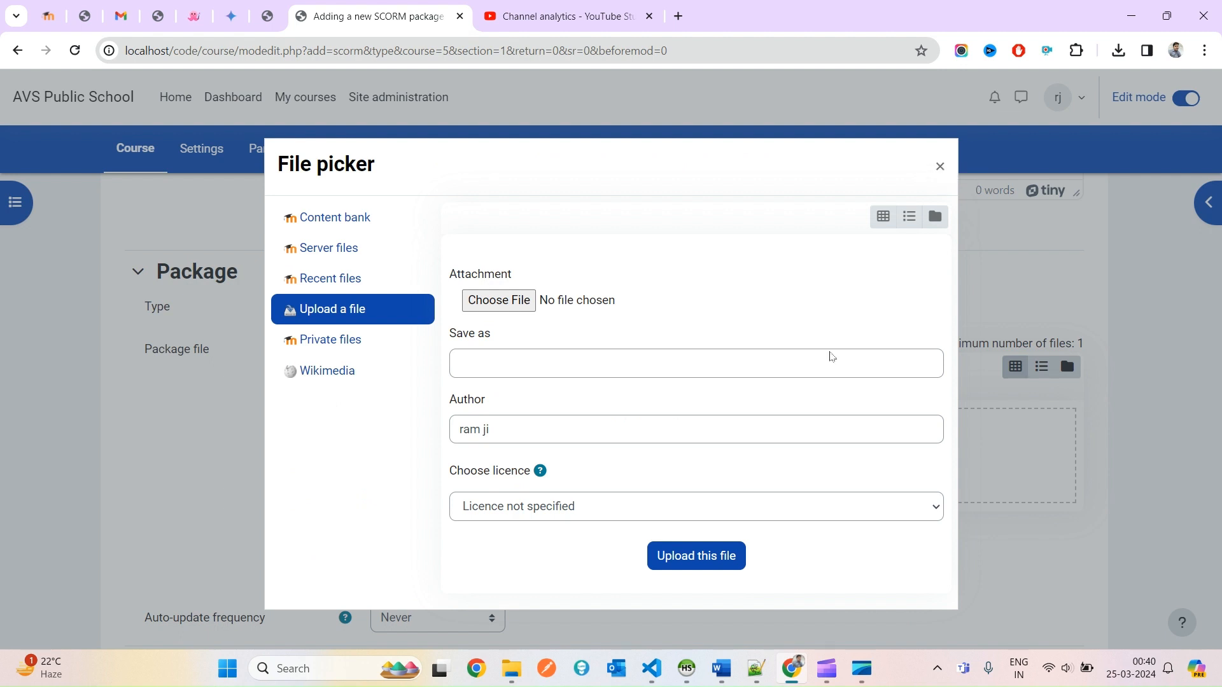
pyautogui.moveTo(511, 668)
pyautogui.click(513, 573)
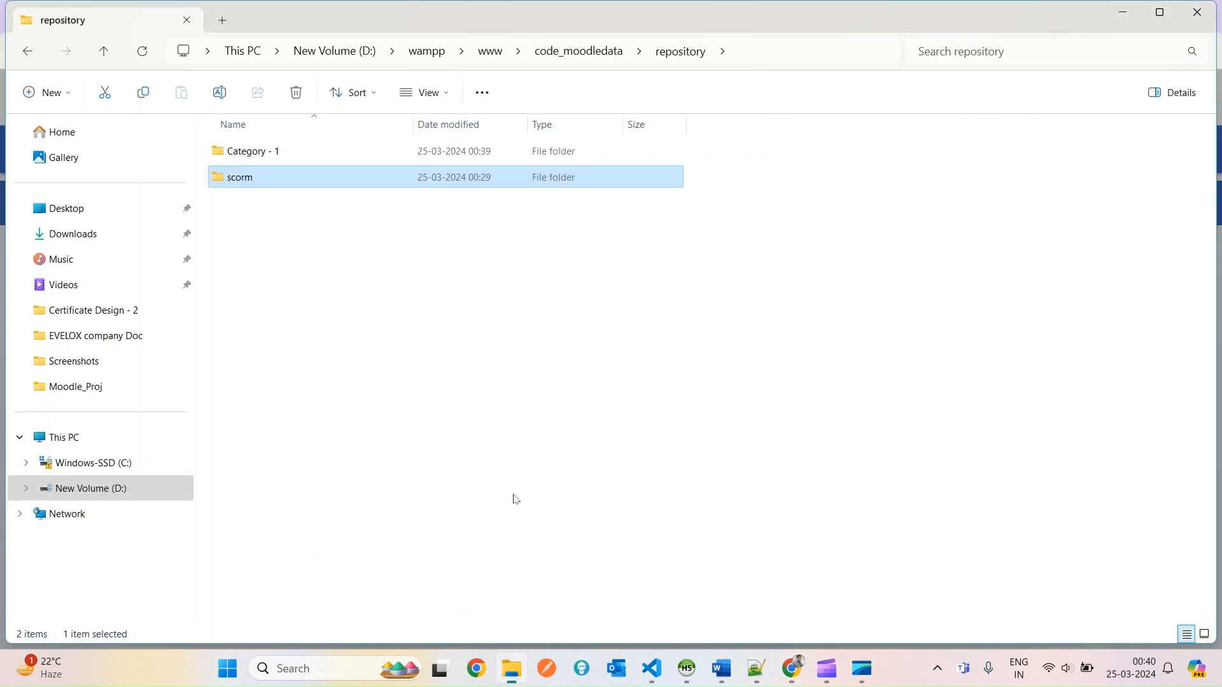
pyautogui.doubleClick(252, 178)
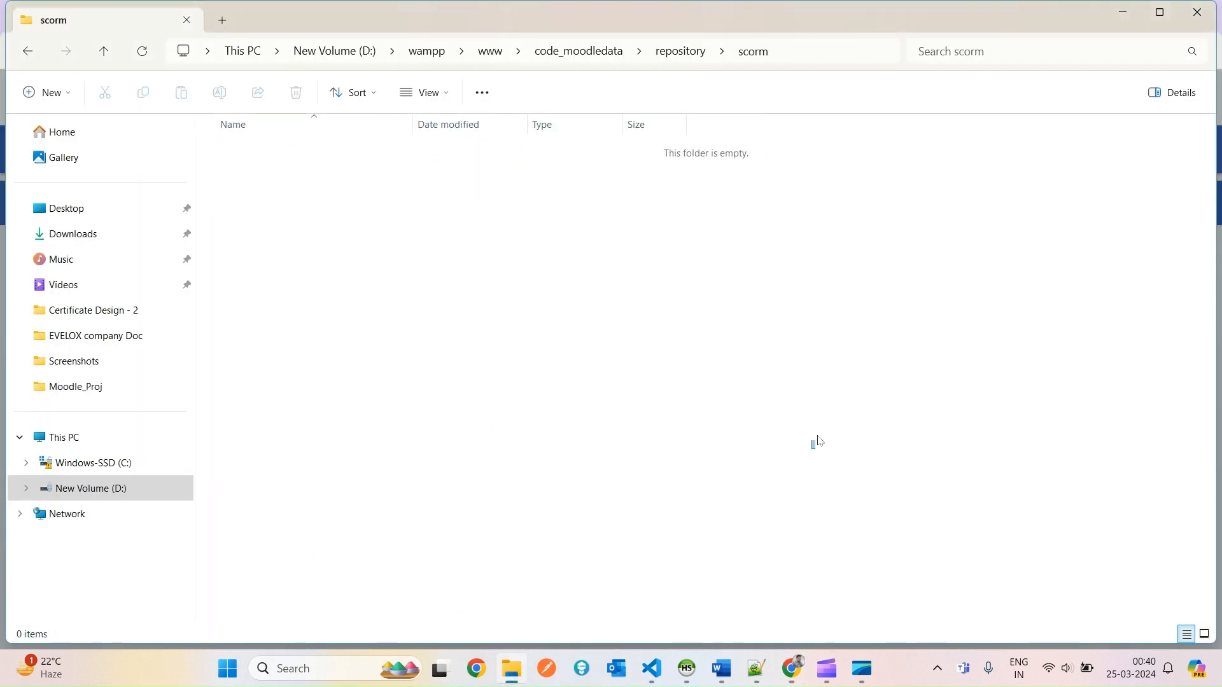
pyautogui.moveTo(819, 440); pyautogui.dragTo(751, 153)
# Return to Moodle and close the File picker over the SCORM package form.
pyautogui.hotkey('alt', 'Tab')
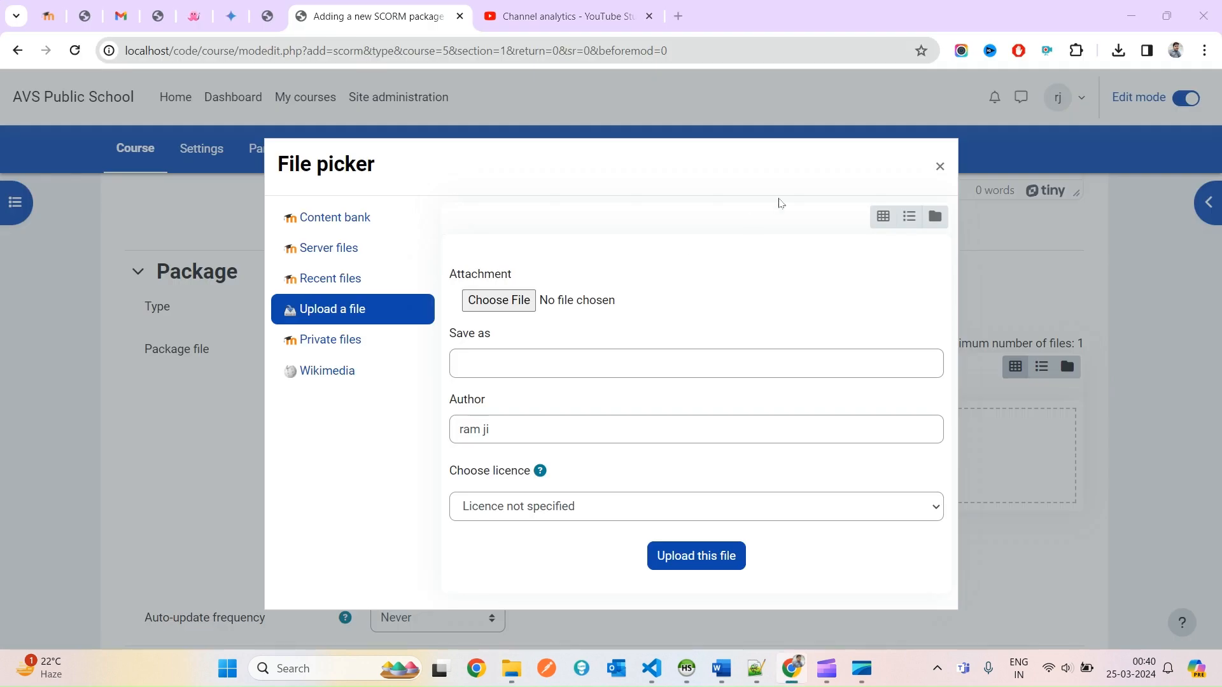
pyautogui.hotkey('alt', 'Tab')
pyautogui.hotkey('alt', 'Tab')
pyautogui.hotkey('alt', 'Tab')
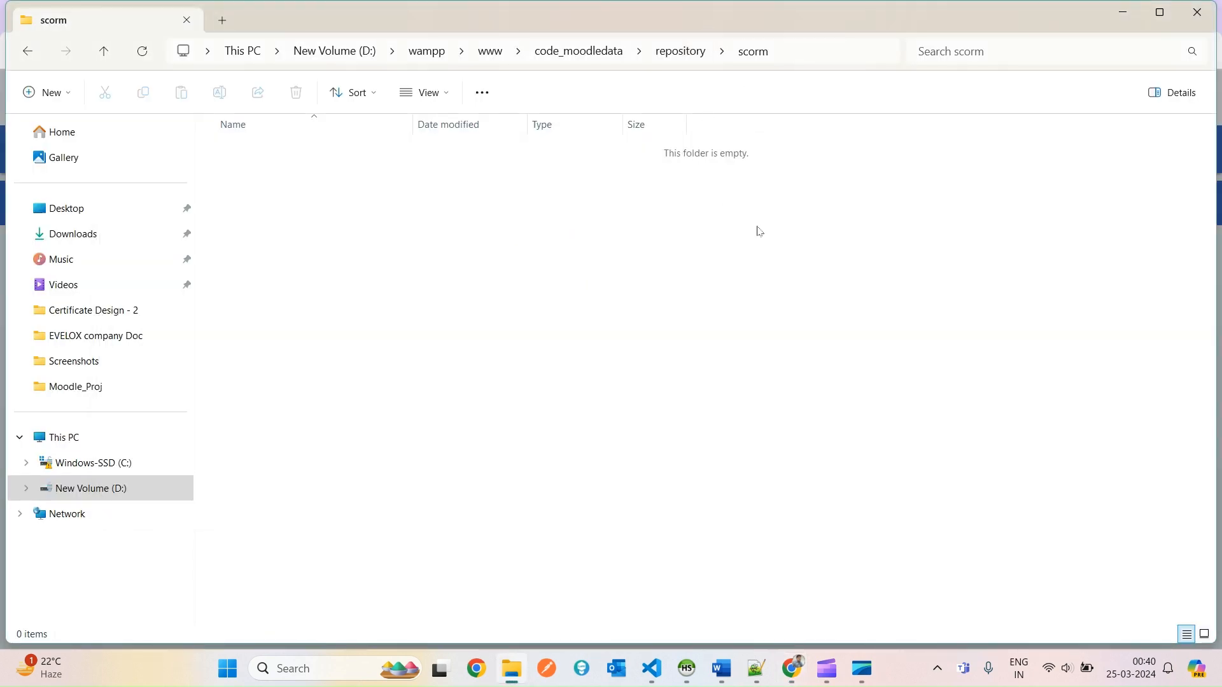
pyautogui.hotkey('alt', 'Tab')
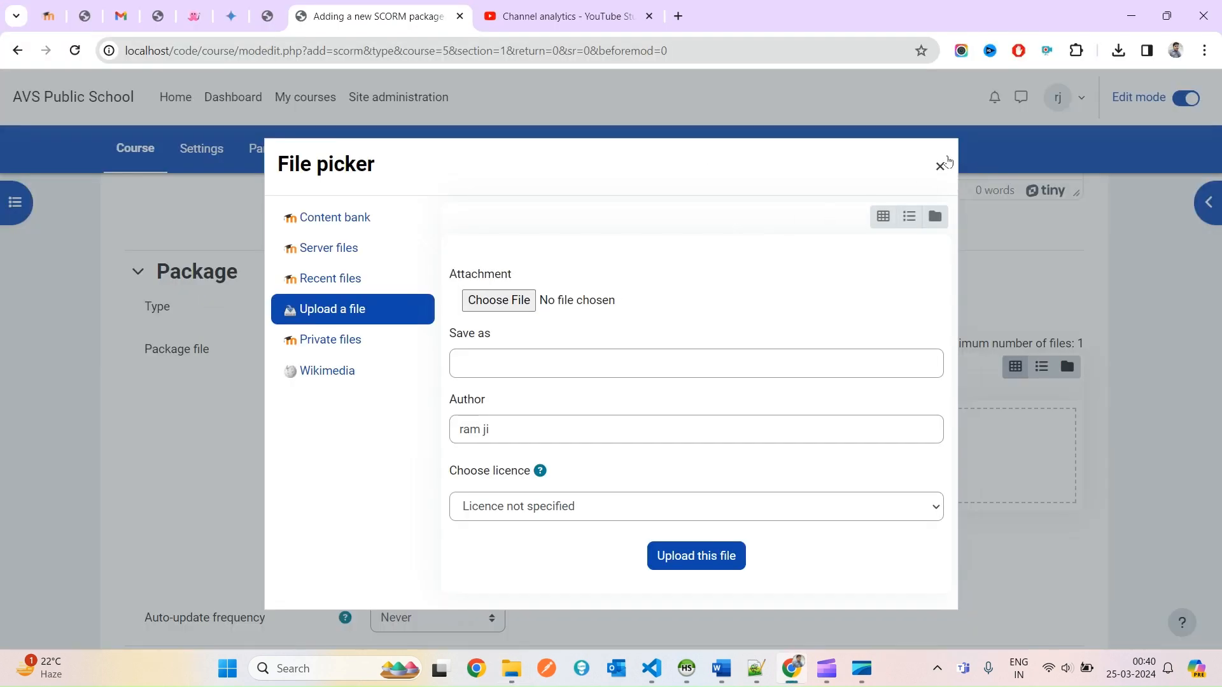
pyautogui.click(941, 165)
pyautogui.scroll(1, 443, 393)
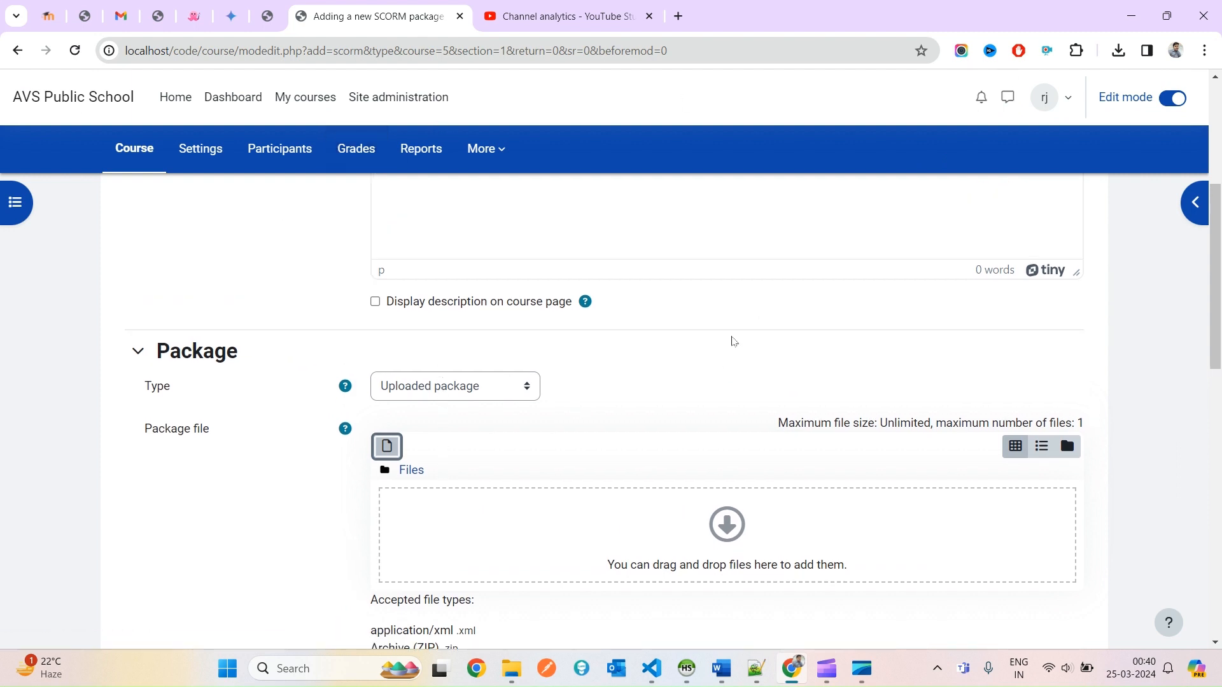
# Open Site administration in a new tab, close YouTube Studio, and show the Plugins links.
pyautogui.middleClick(378, 102)
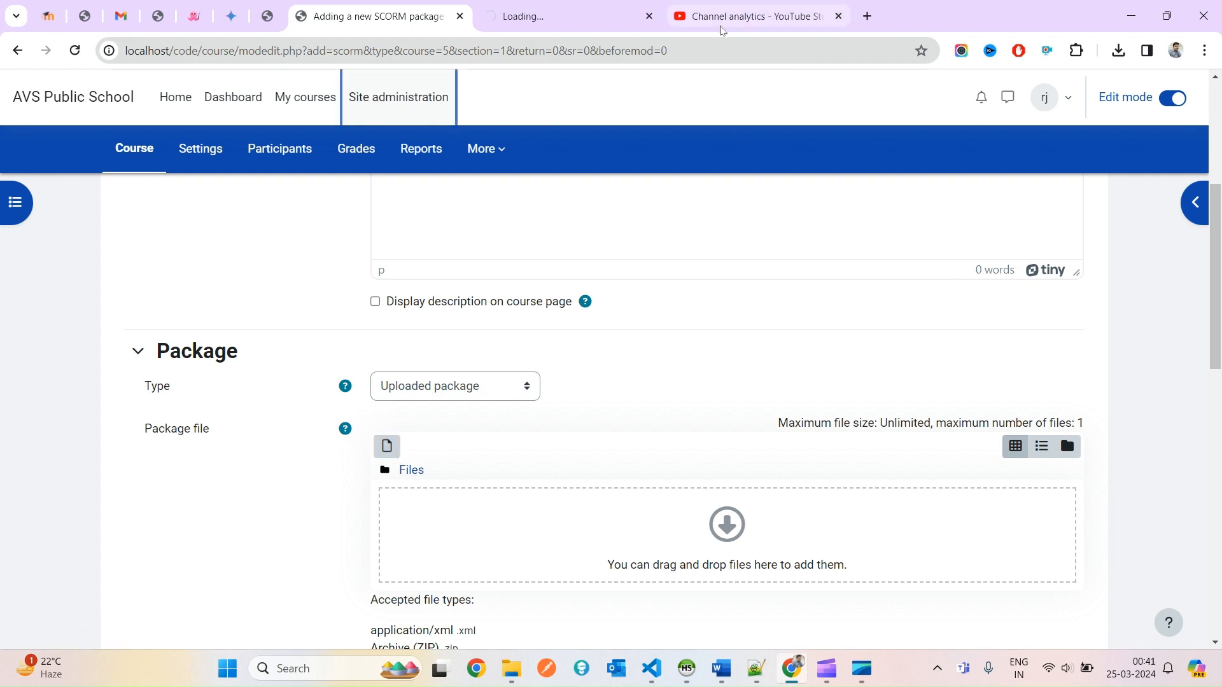
pyautogui.click(838, 16)
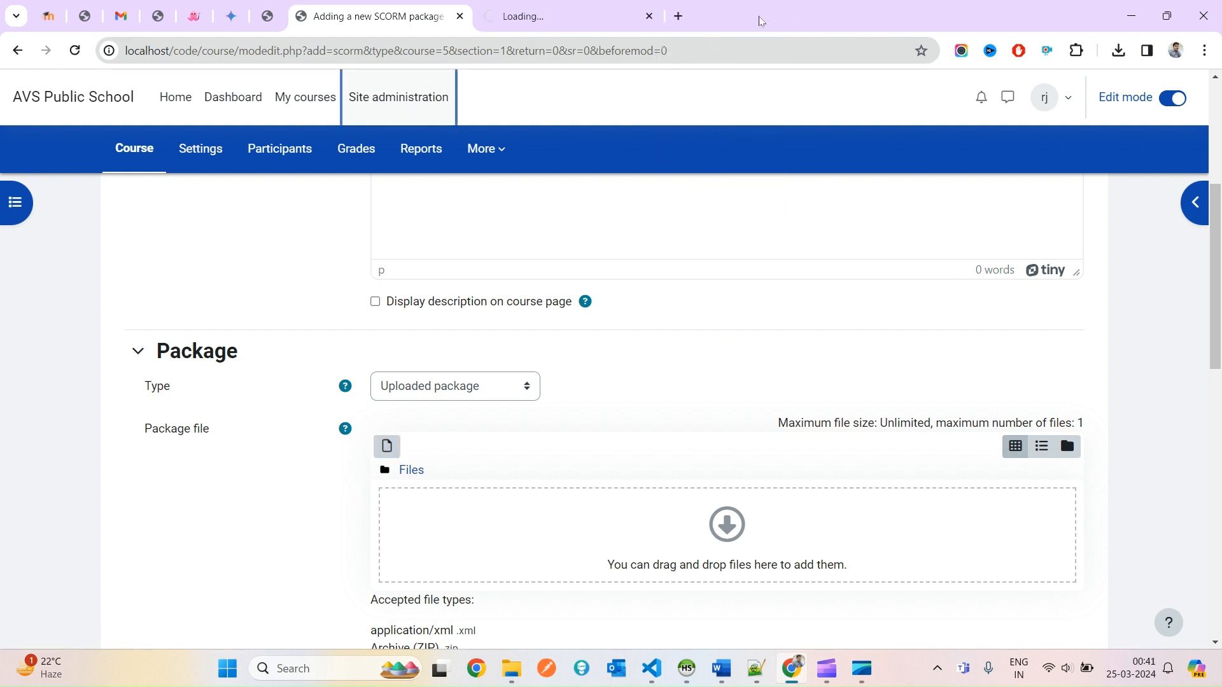
pyautogui.click(541, 7)
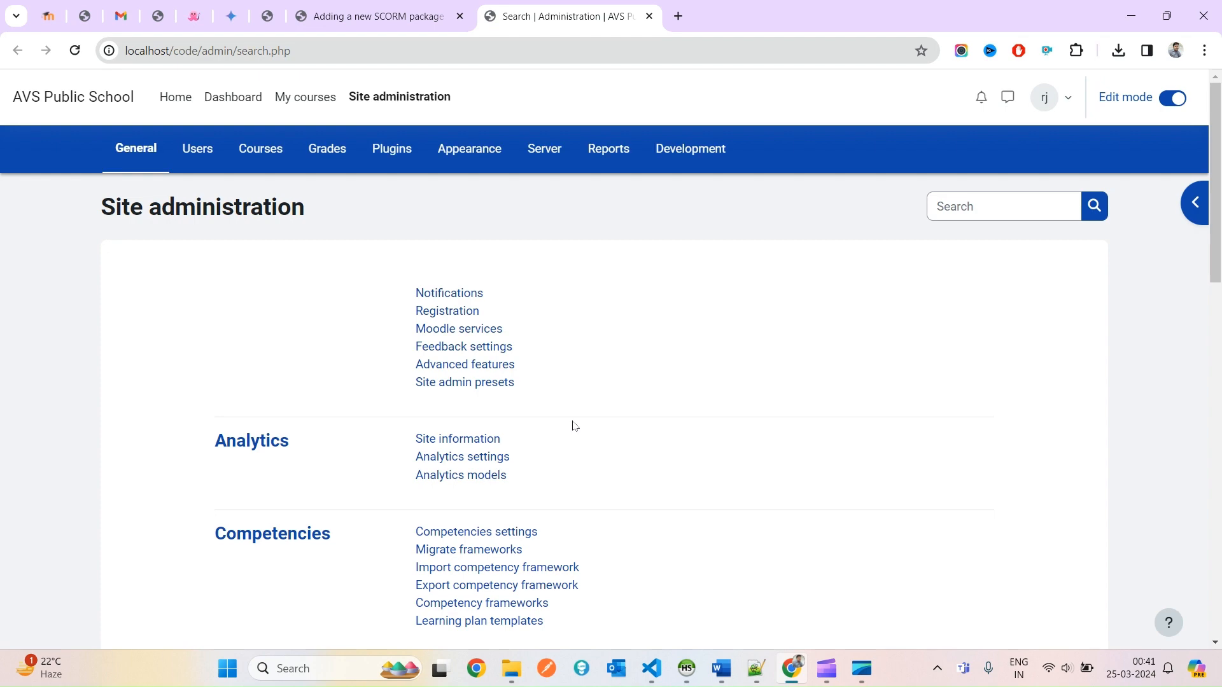
pyautogui.click(402, 150)
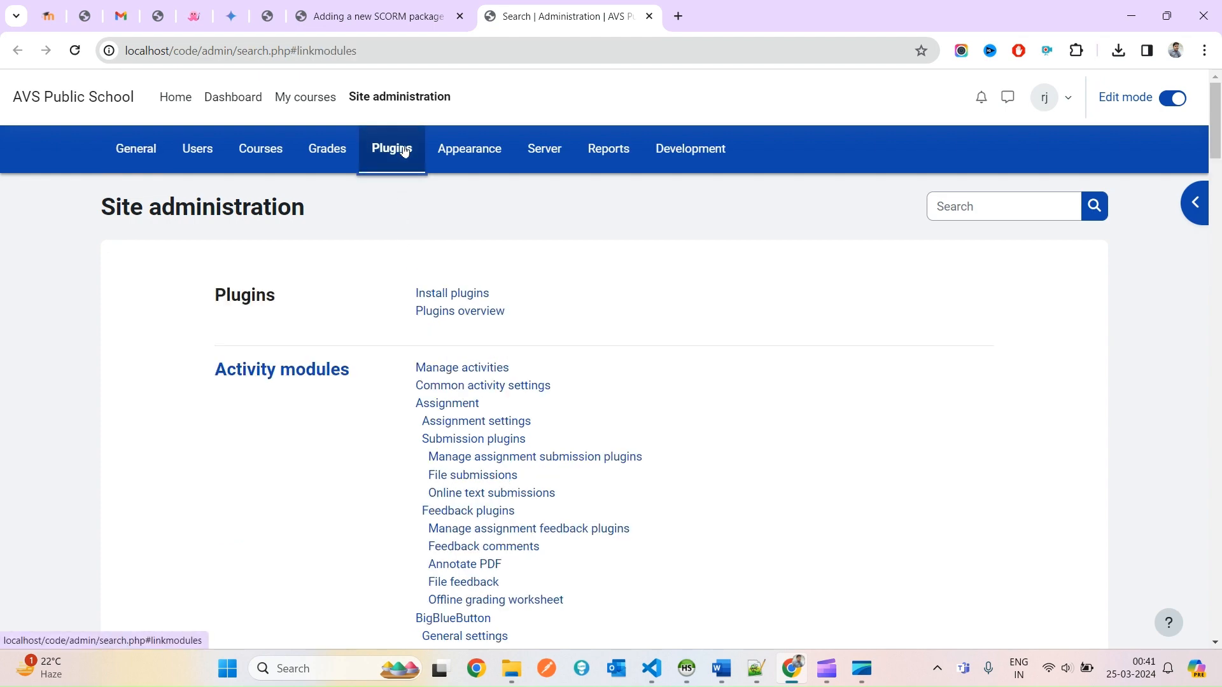
pyautogui.scroll(-5, 715, 426)
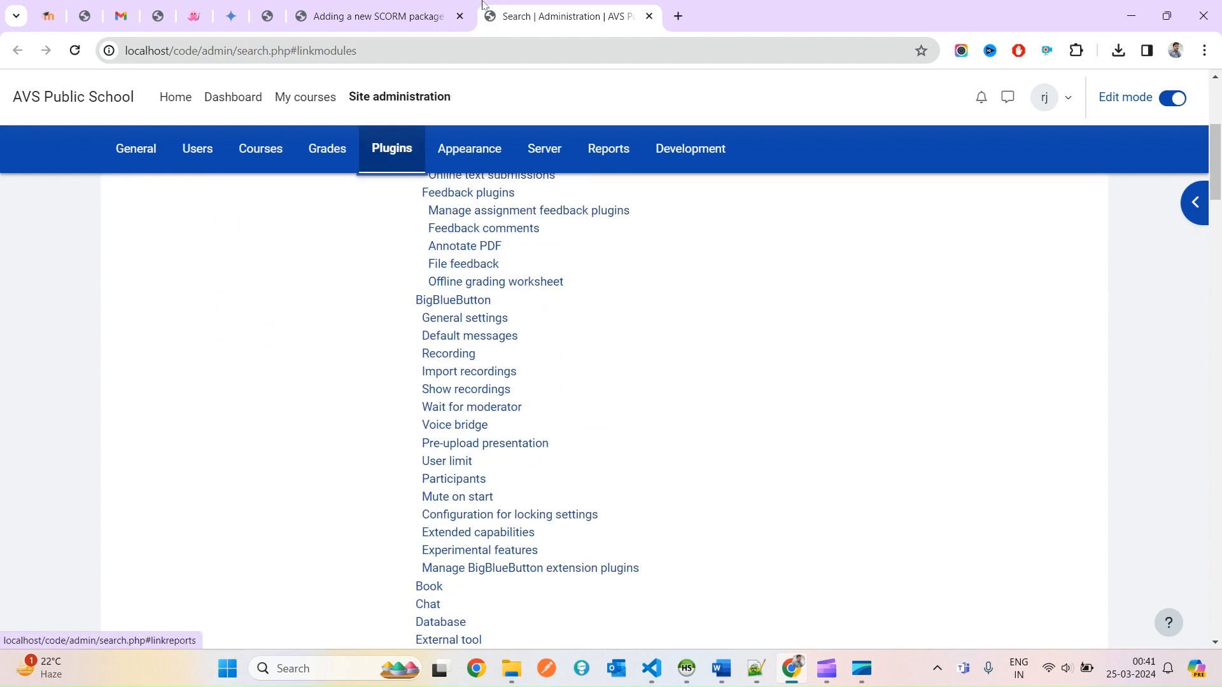
# Reopen the SCORM package file picker, then search the Plugins page for 'repos'.
pyautogui.click(407, 14)
pyautogui.click(386, 446)
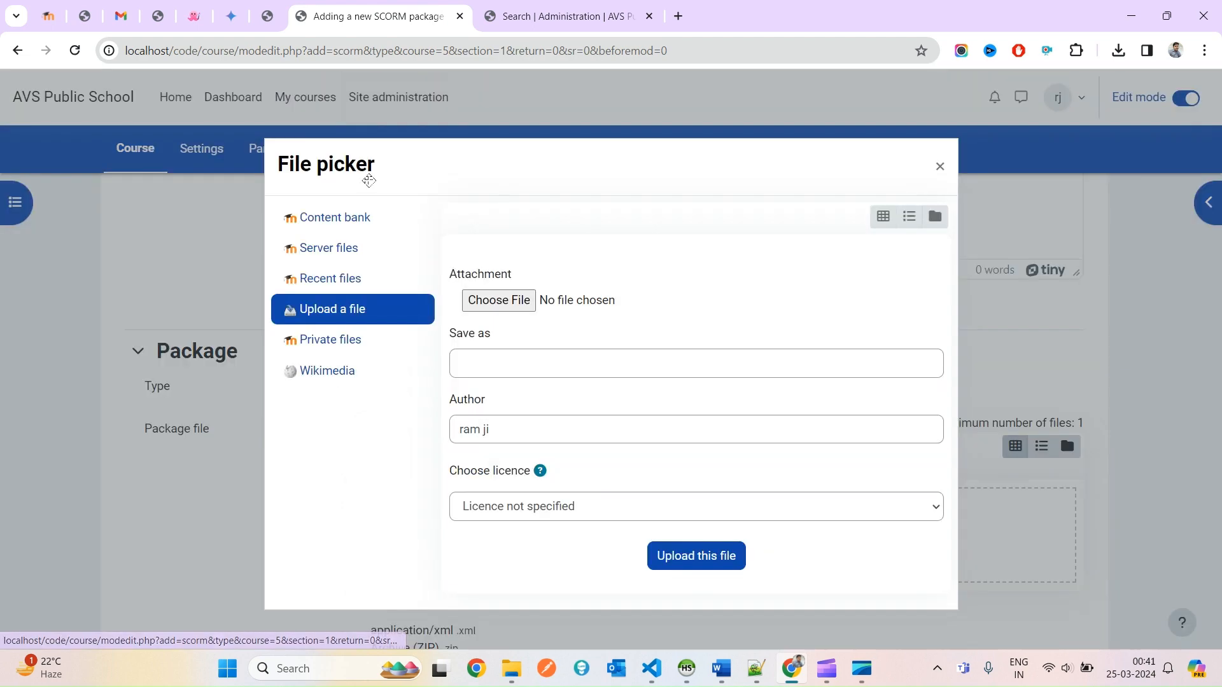
pyautogui.click(526, 18)
pyautogui.hotkey('ctrl', 'f')
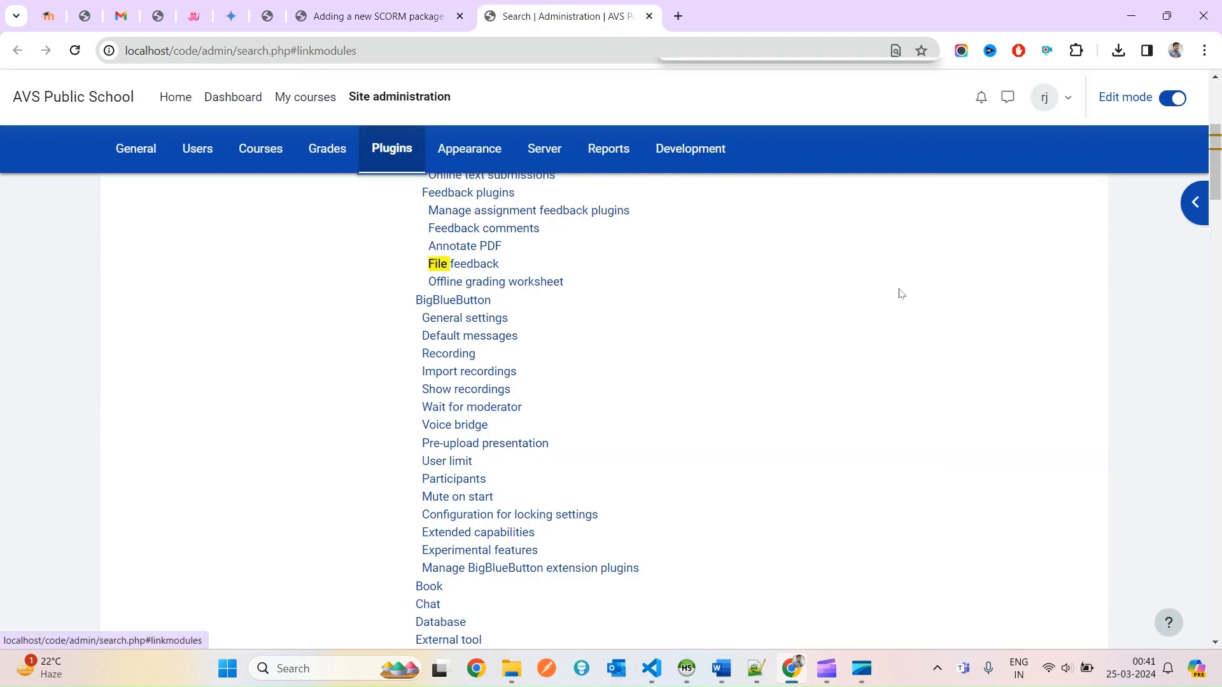
pyautogui.write('repos')
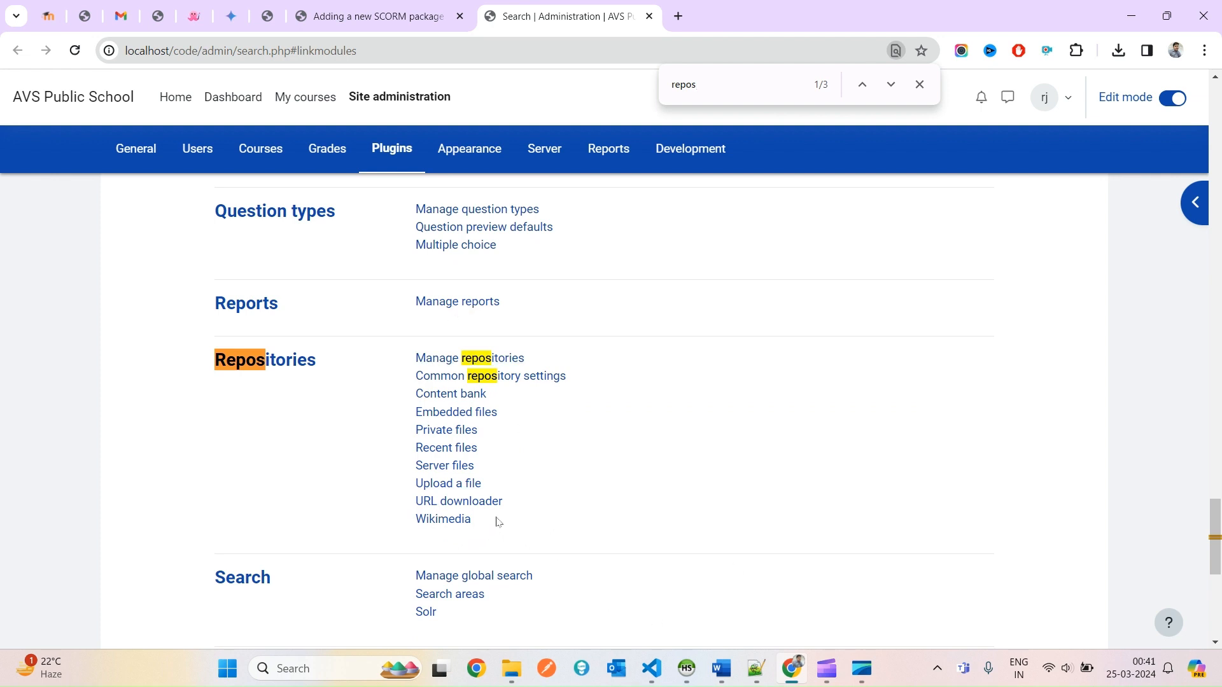
pyautogui.moveTo(499, 522); pyautogui.dragTo(454, 396)
# Open the Manage repositories page from the Repositories section.
pyautogui.click(388, 10)
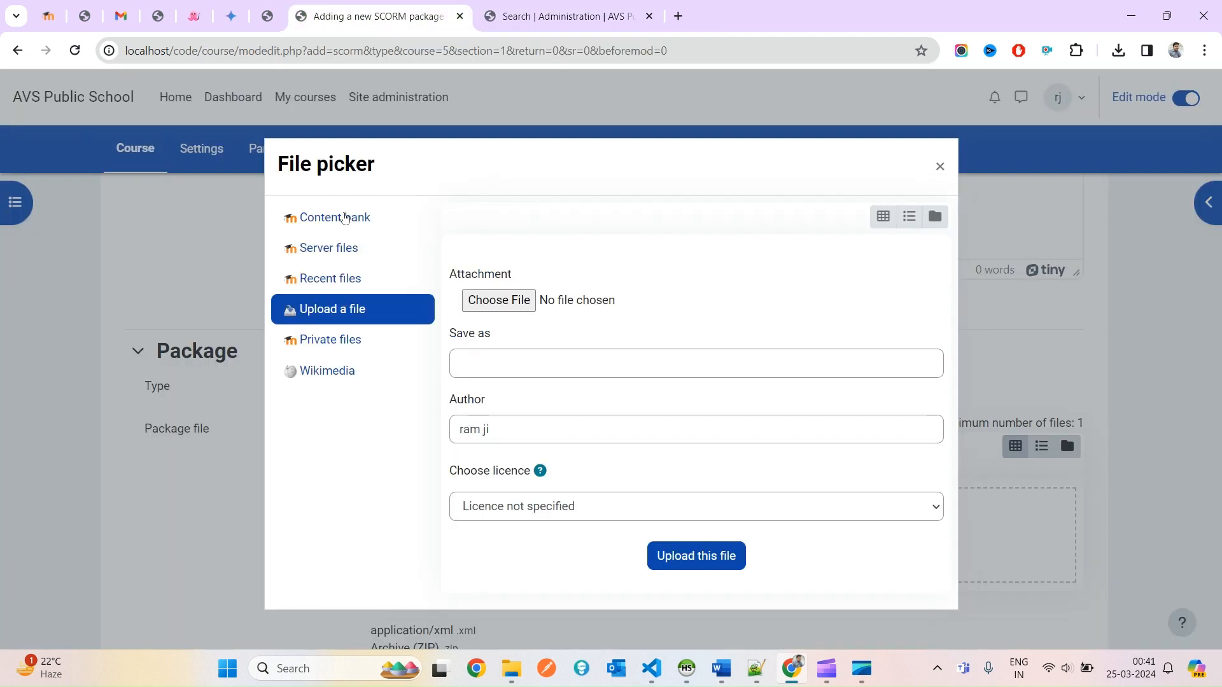
pyautogui.click(548, 7)
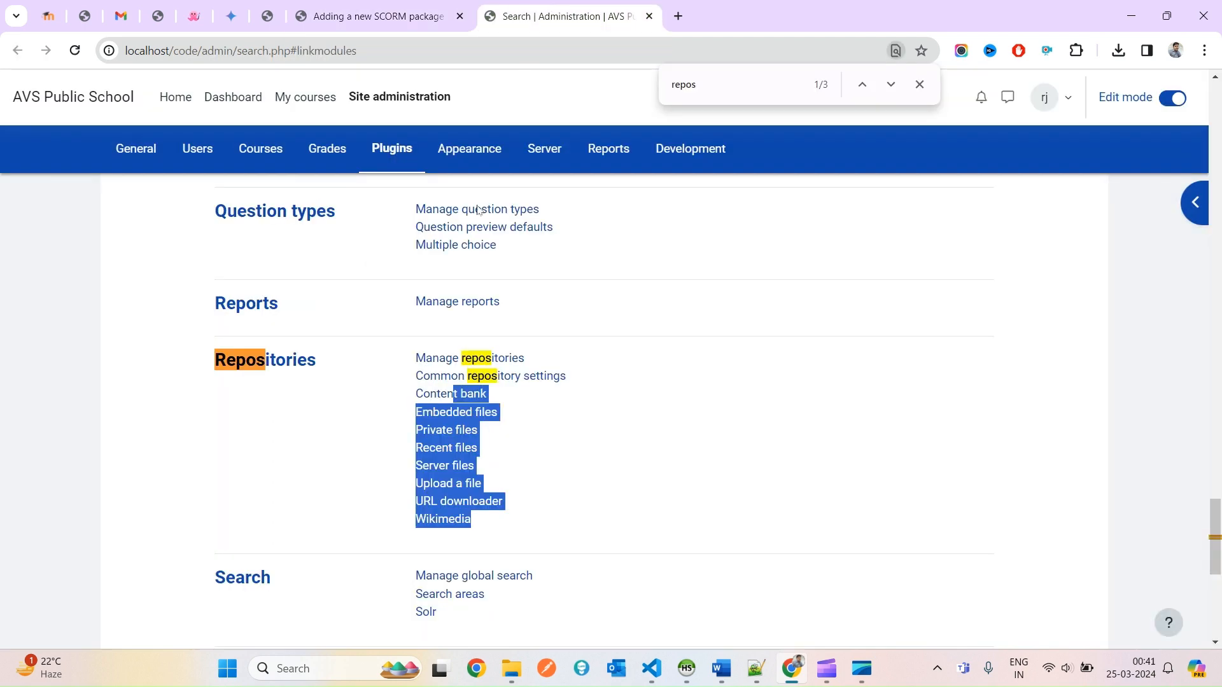
pyautogui.click(365, 5)
pyautogui.hotkey('ctrl', 'Tab')
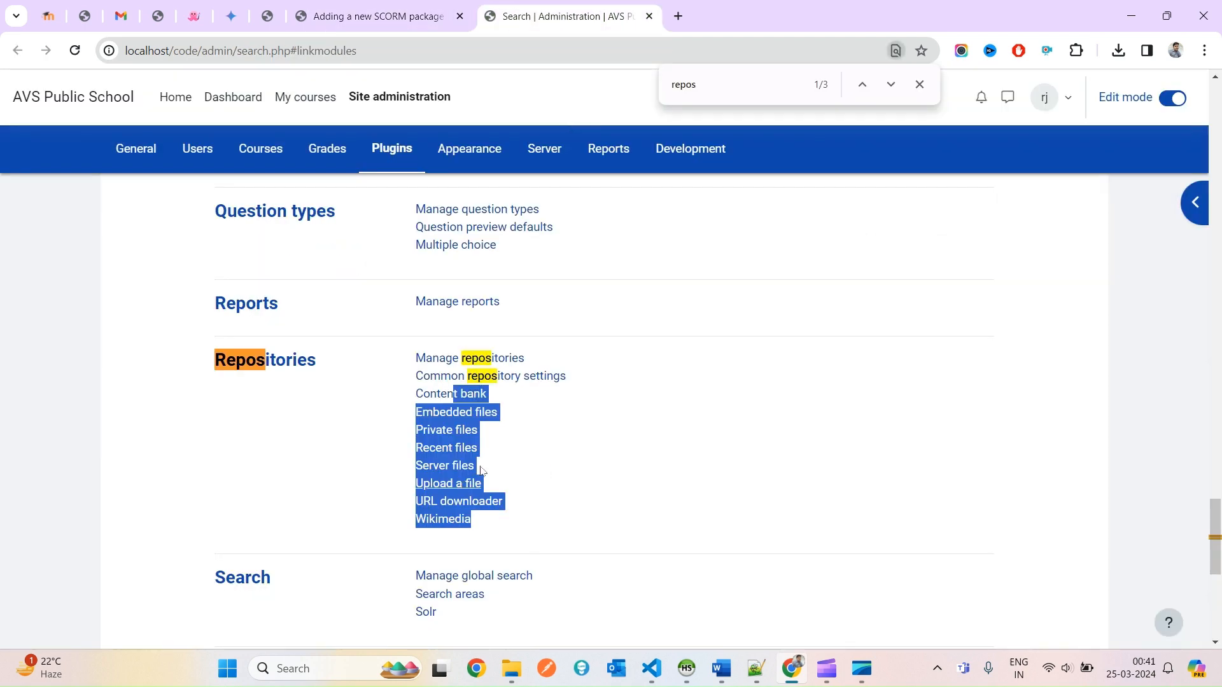
pyautogui.click(658, 509)
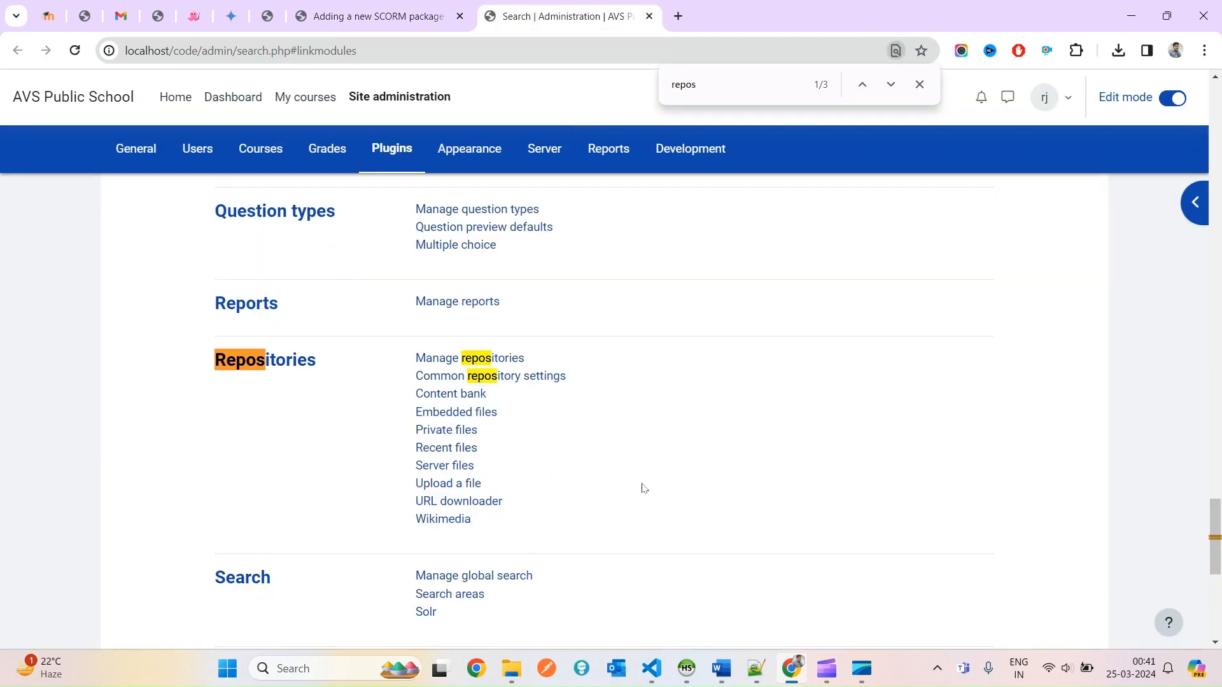
pyautogui.click(410, 4)
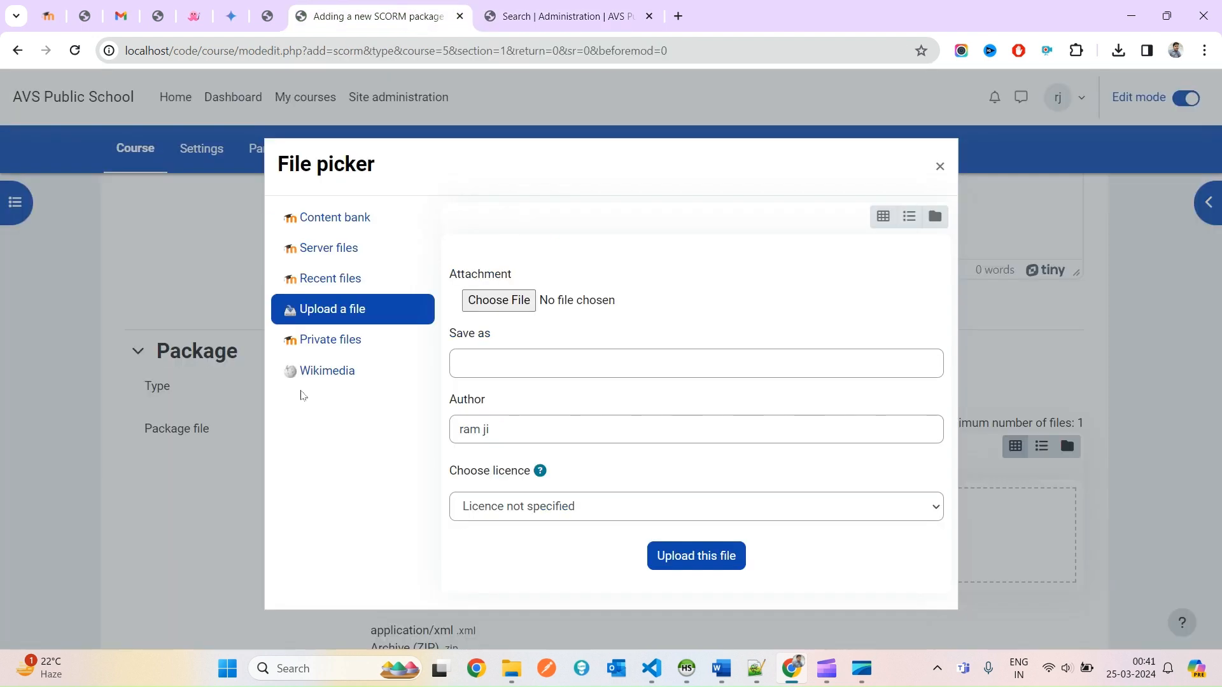
pyautogui.click(579, 4)
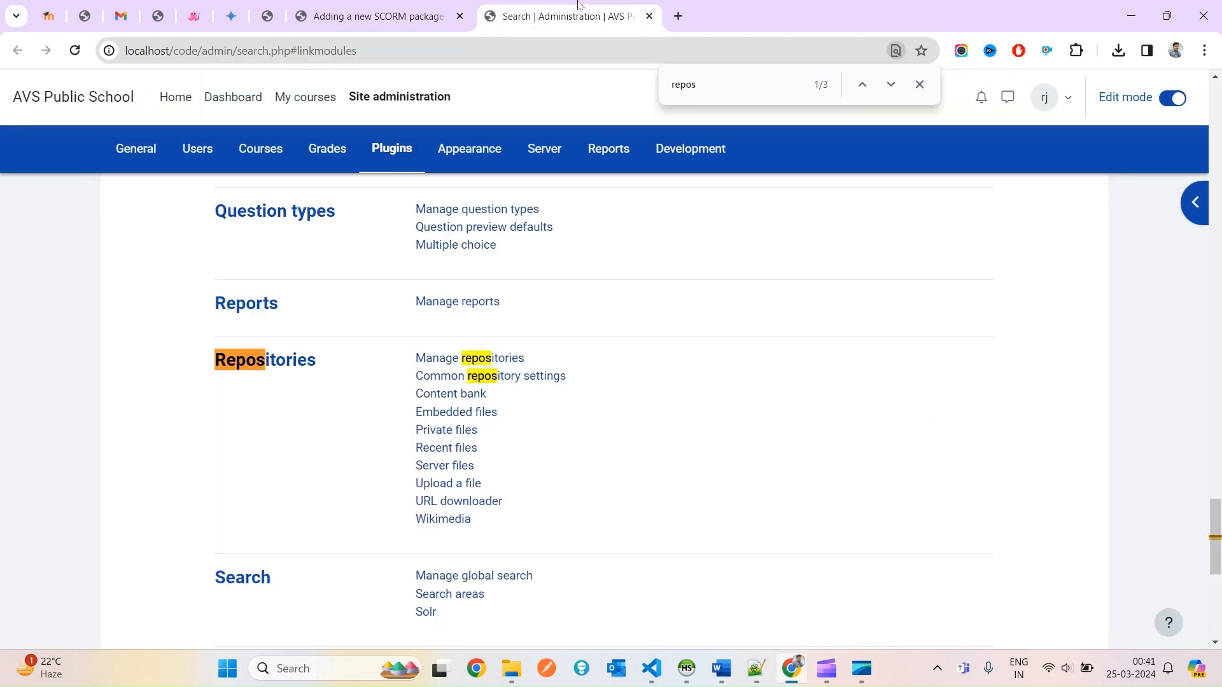
pyautogui.click(452, 360)
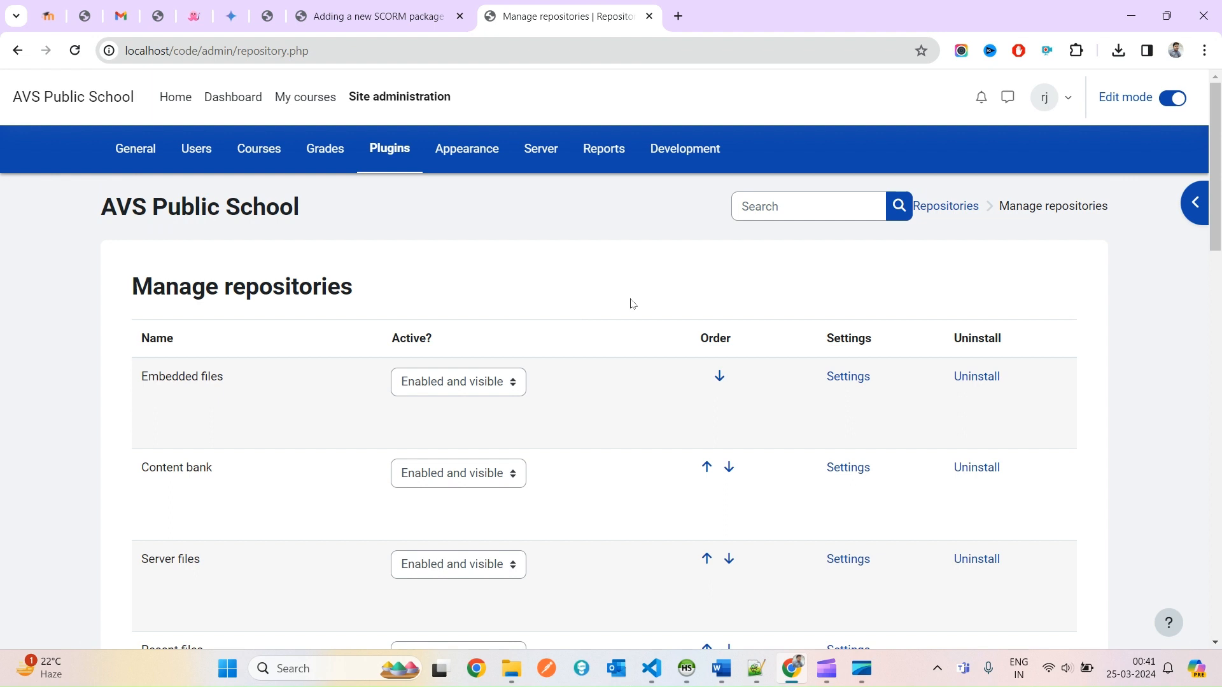
# Find the File system repository with a 'file s' search and set it to Enabled and visible.
pyautogui.hotkey('ctrl', 'f')
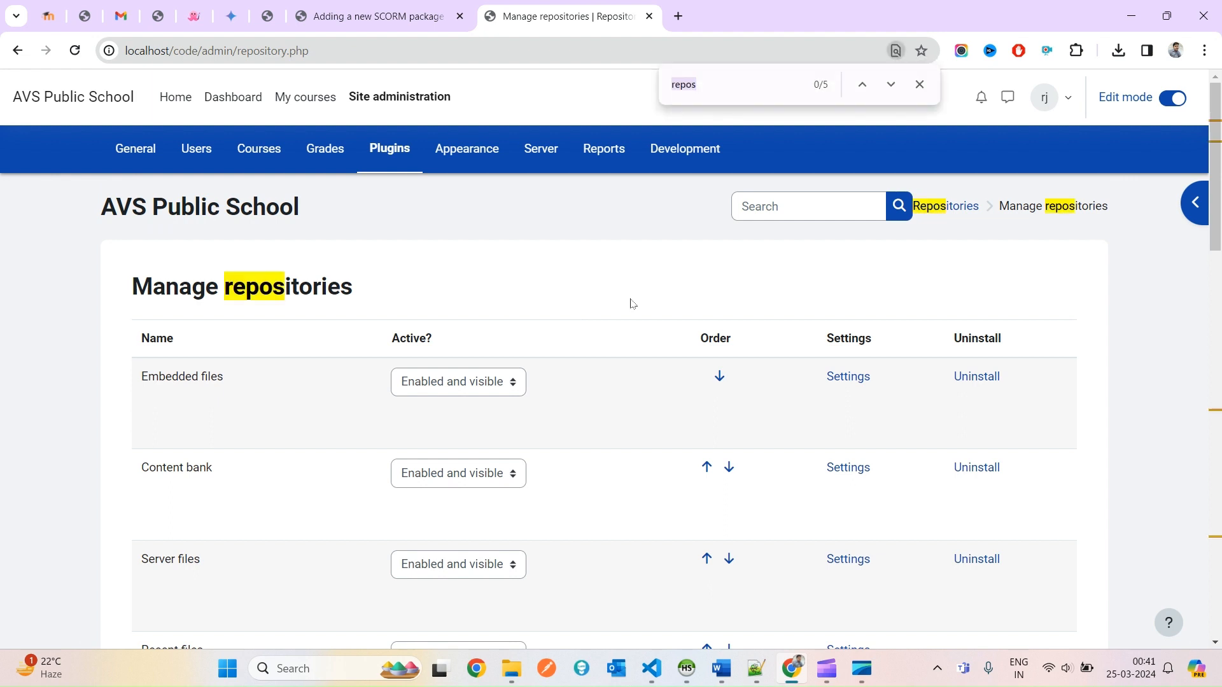
pyautogui.write('file s')
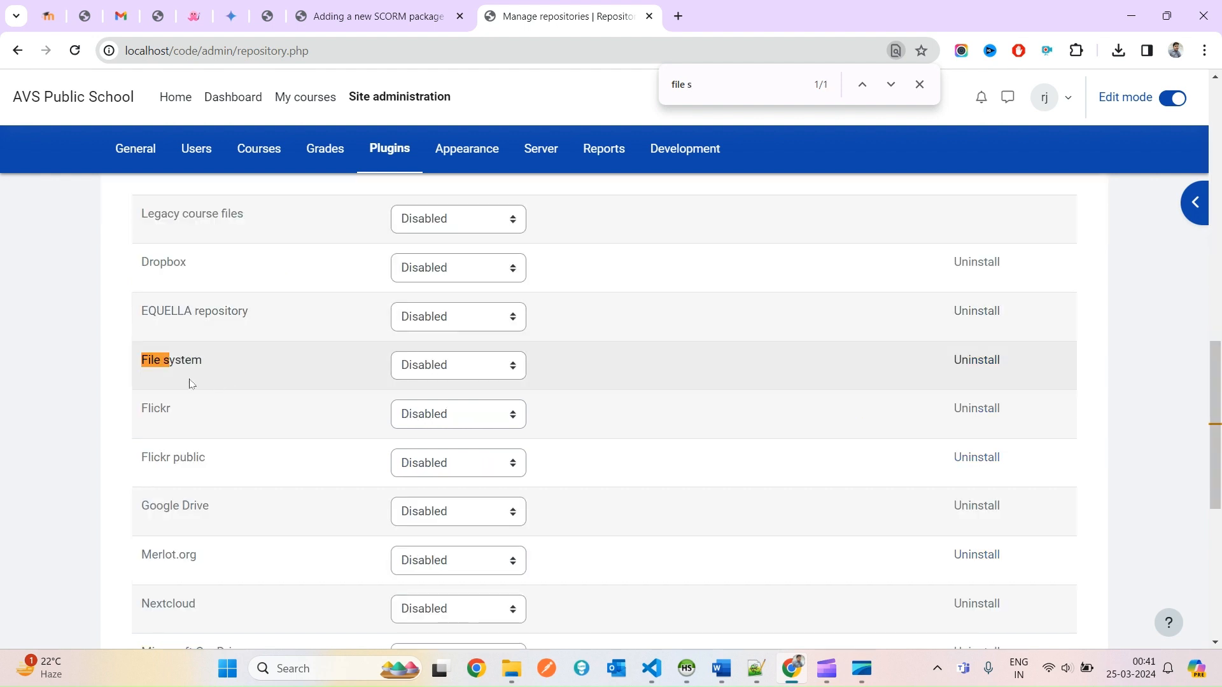
pyautogui.hotkey('alt', 'Tab')
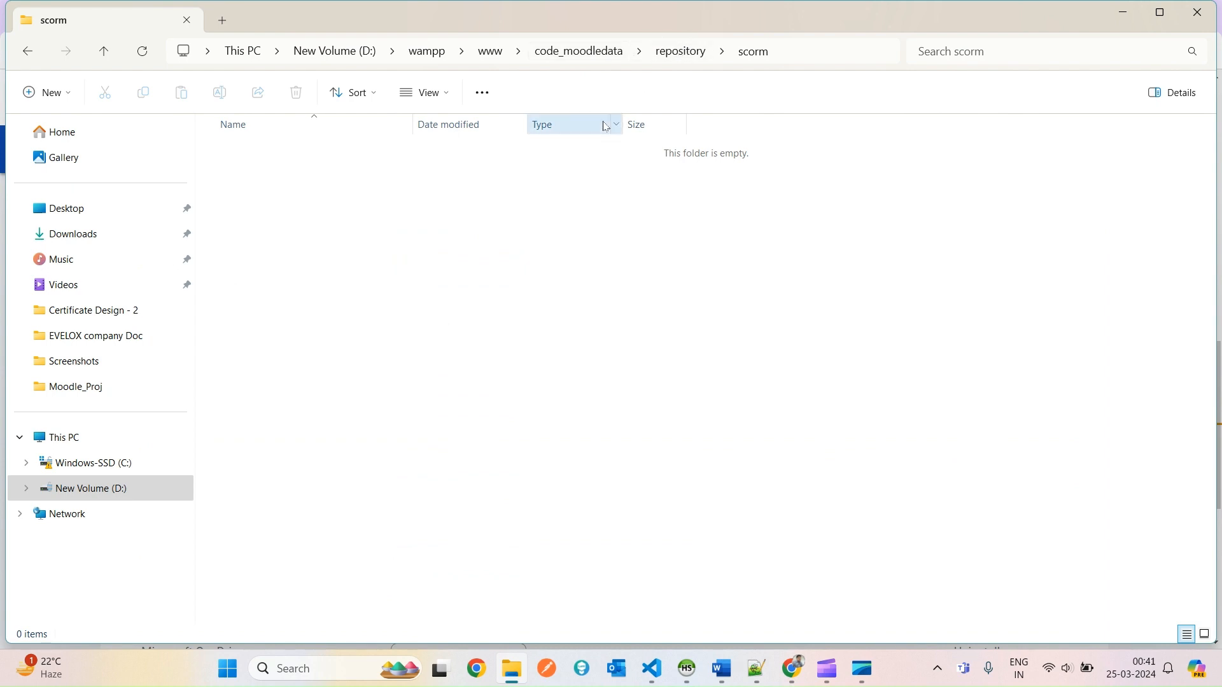
pyautogui.hotkey('alt', 'Tab')
pyautogui.tripleClick(171, 360)
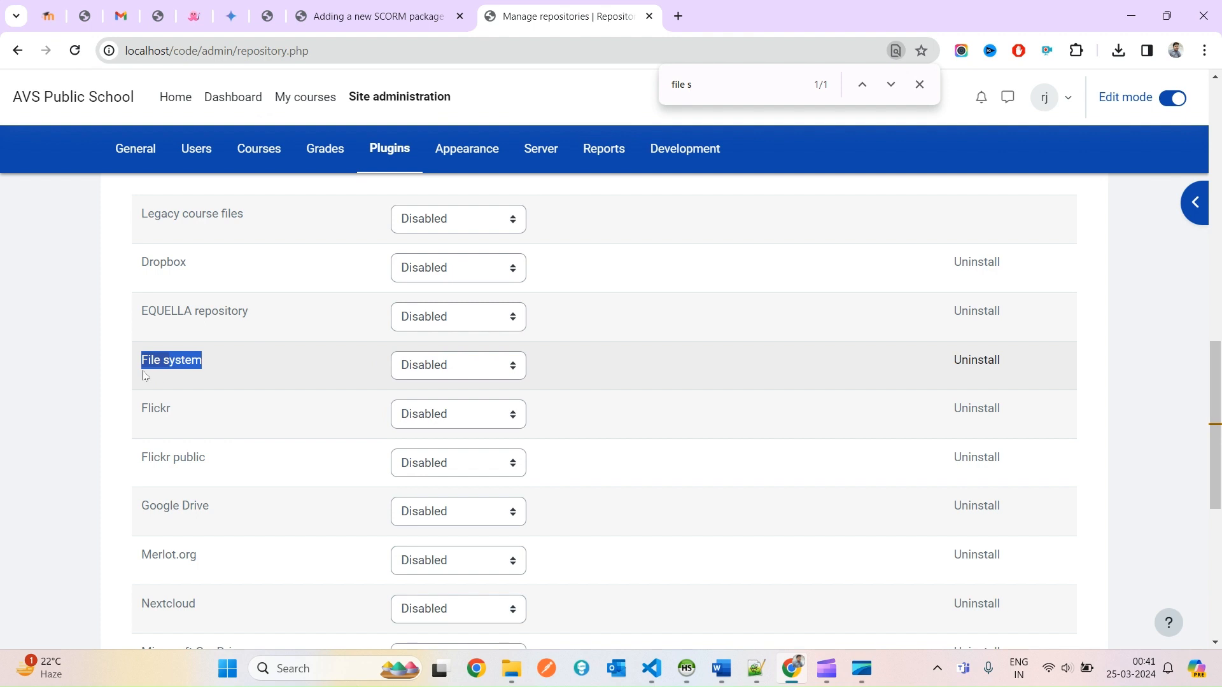
pyautogui.click(456, 371)
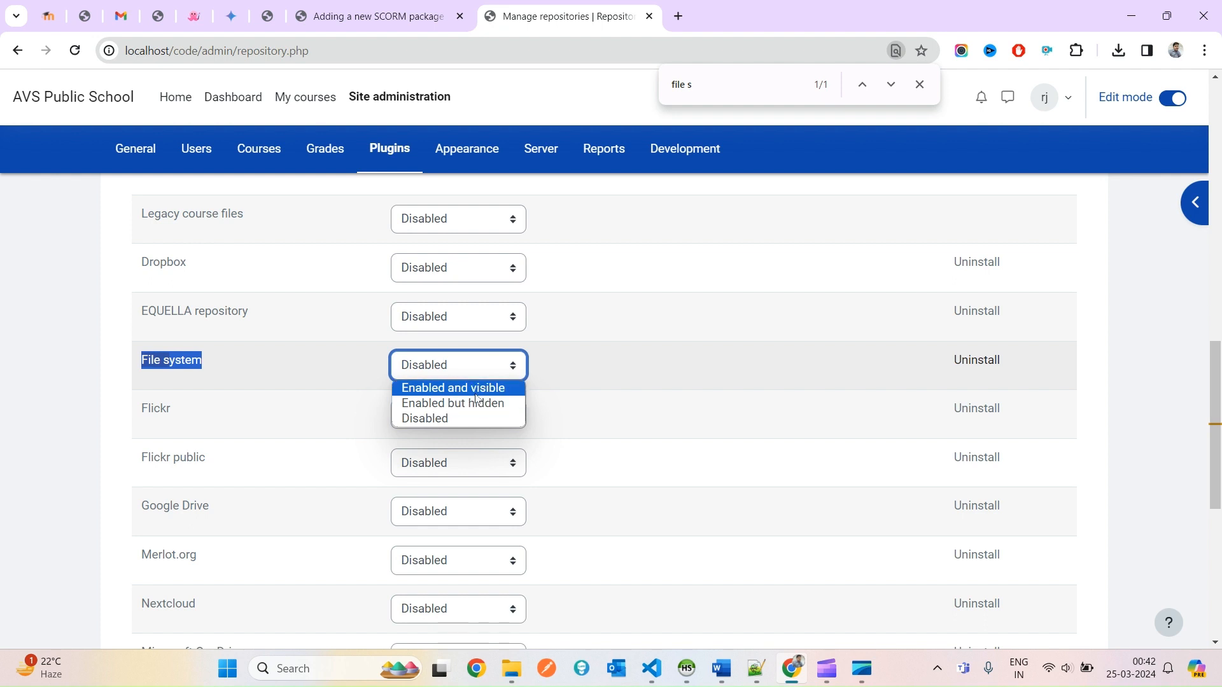
pyautogui.click(471, 394)
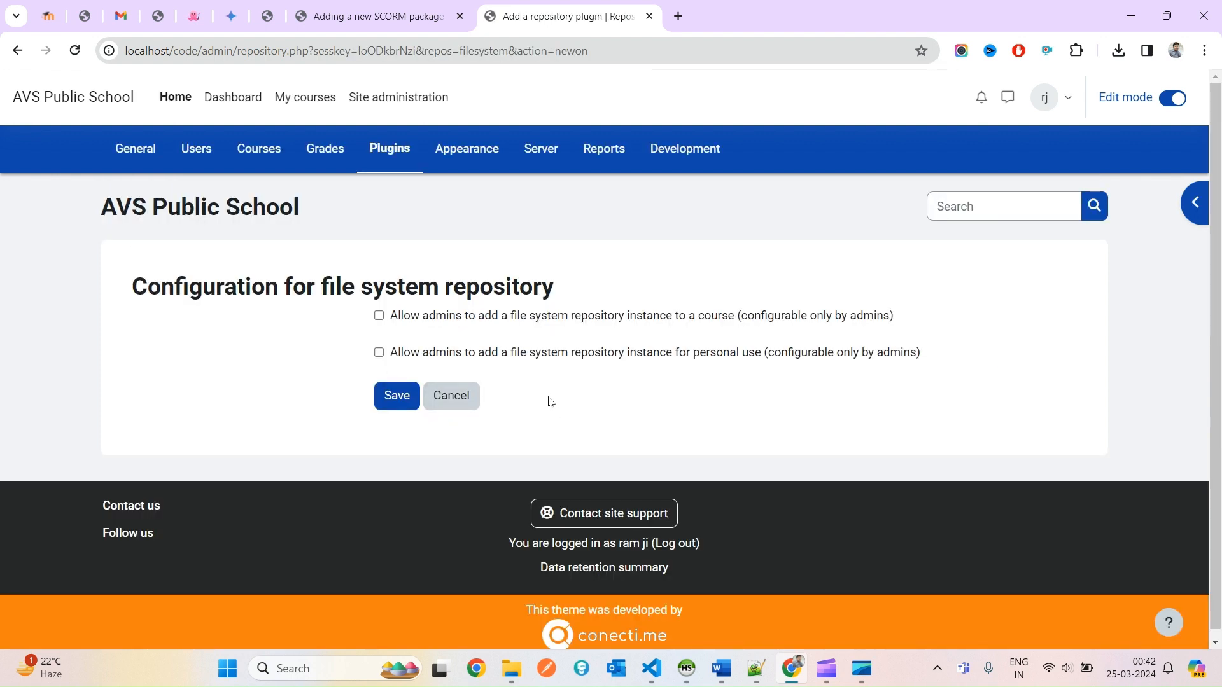
# Allow admins to add File system instances to courses and for personal use, then save.
pyautogui.click(406, 316)
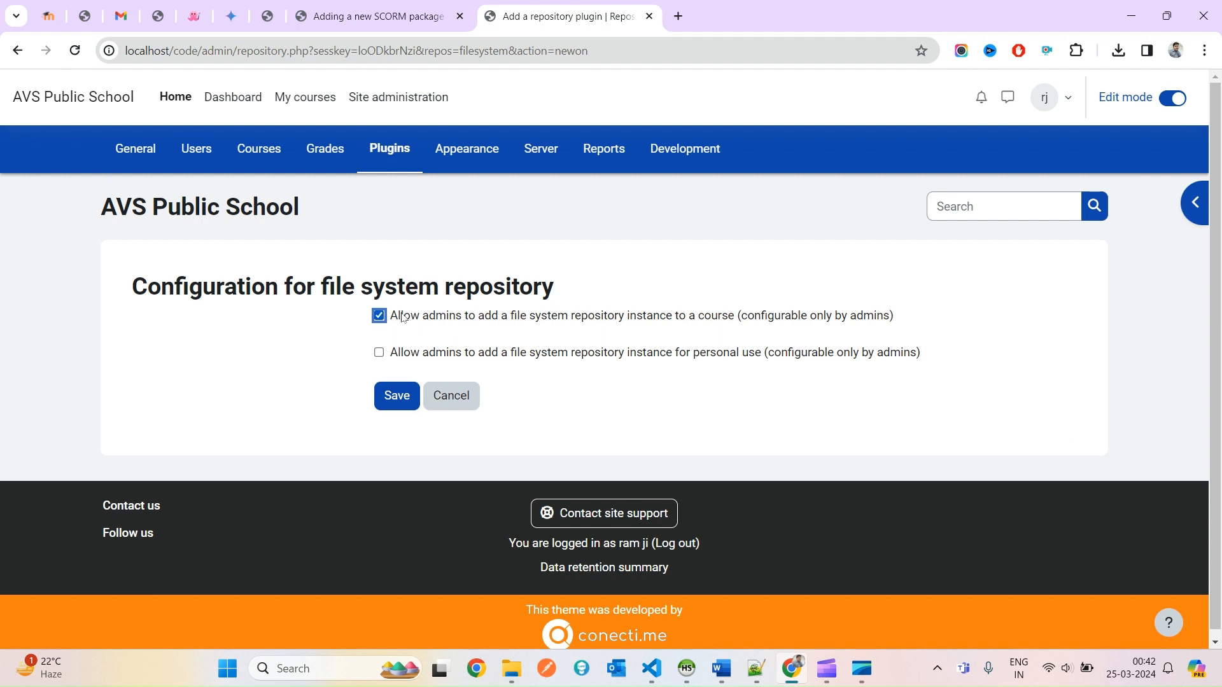
pyautogui.click(394, 355)
pyautogui.moveTo(511, 319); pyautogui.dragTo(646, 325)
pyautogui.click(705, 320)
pyautogui.click(494, 320)
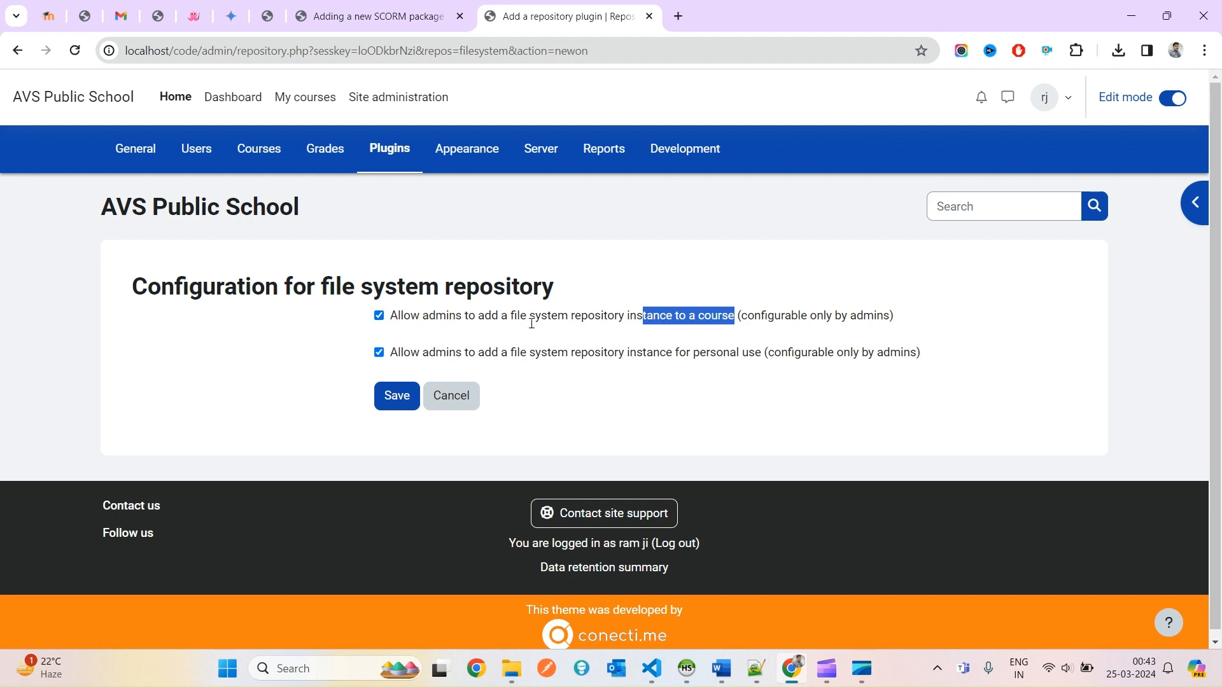
pyautogui.click(545, 430)
pyautogui.click(396, 407)
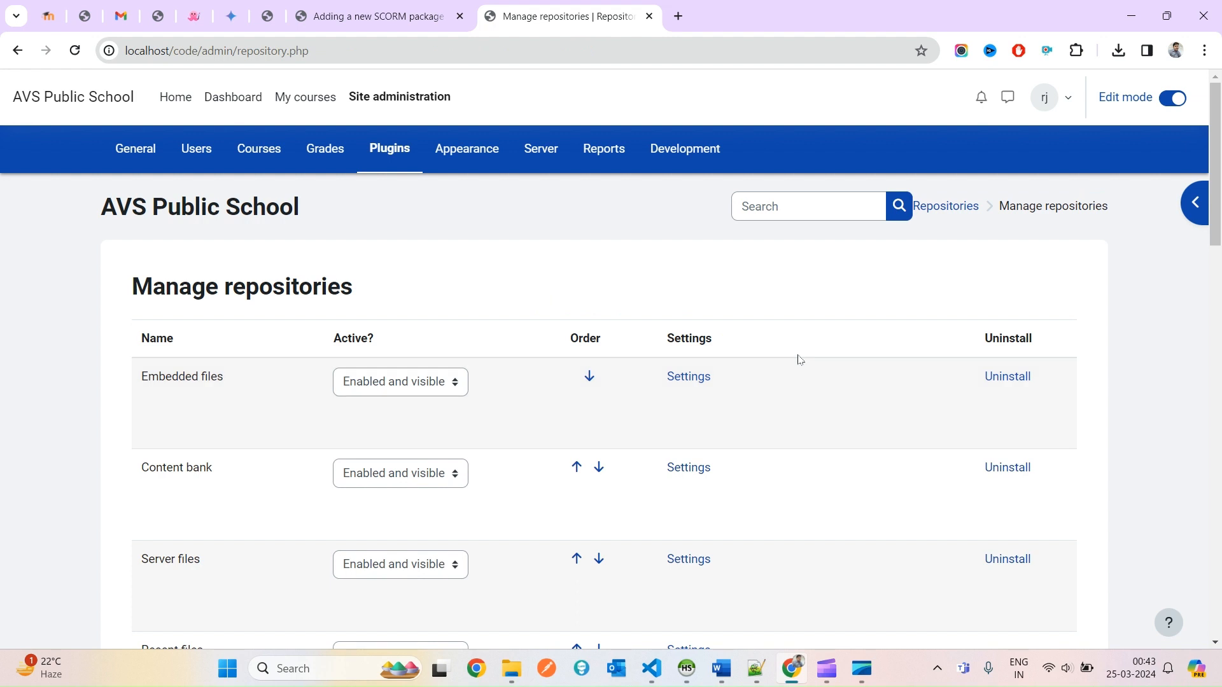
# Open the File system repository's Settings, find the empty site instances list, and start a new instance.
pyautogui.hotkey('ctrl', 'f')
pyautogui.press('Return')
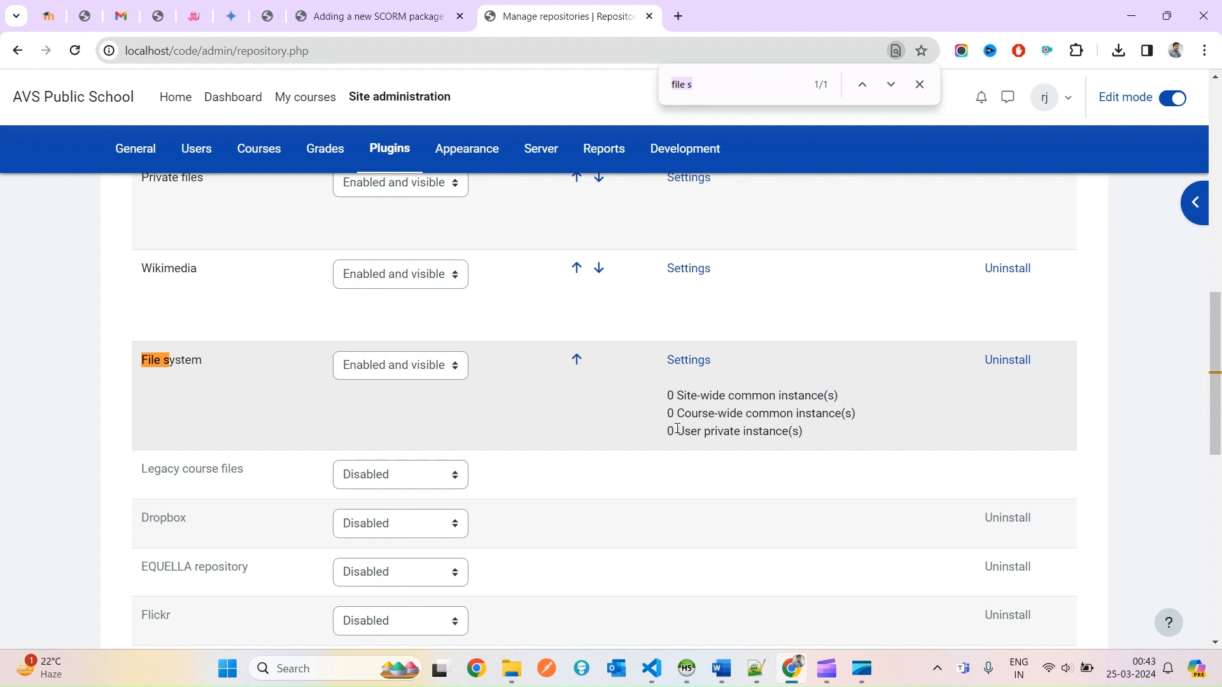
pyautogui.tripleClick(726, 401)
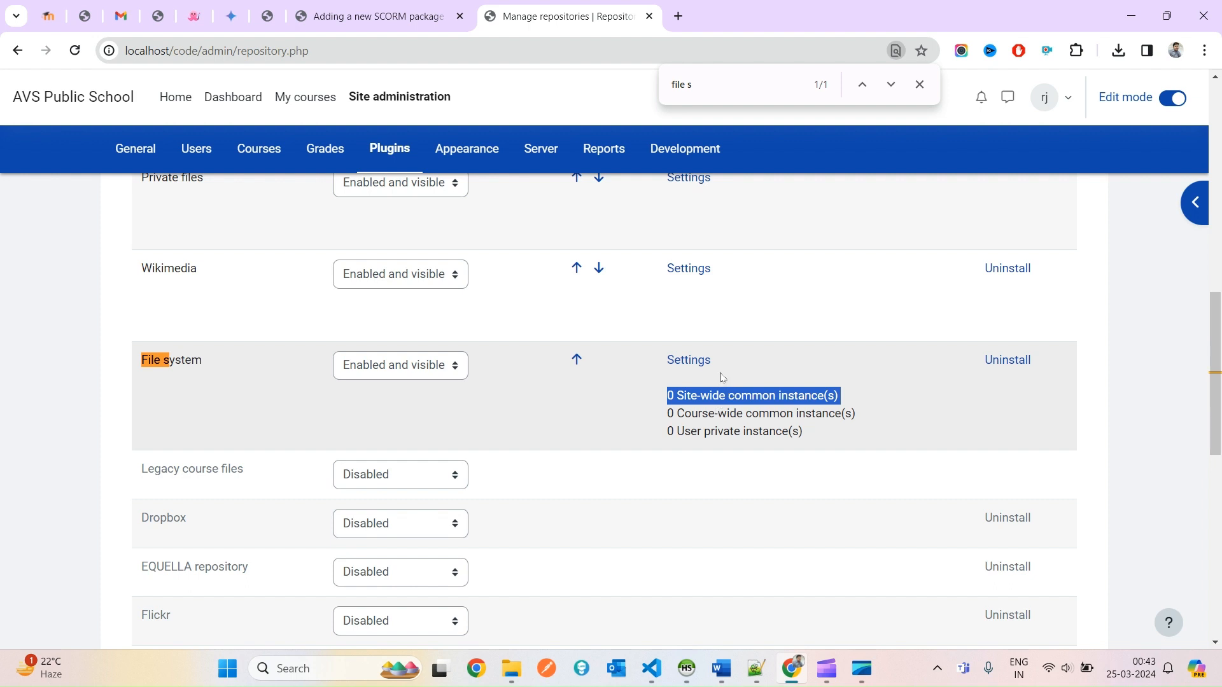
pyautogui.click(688, 361)
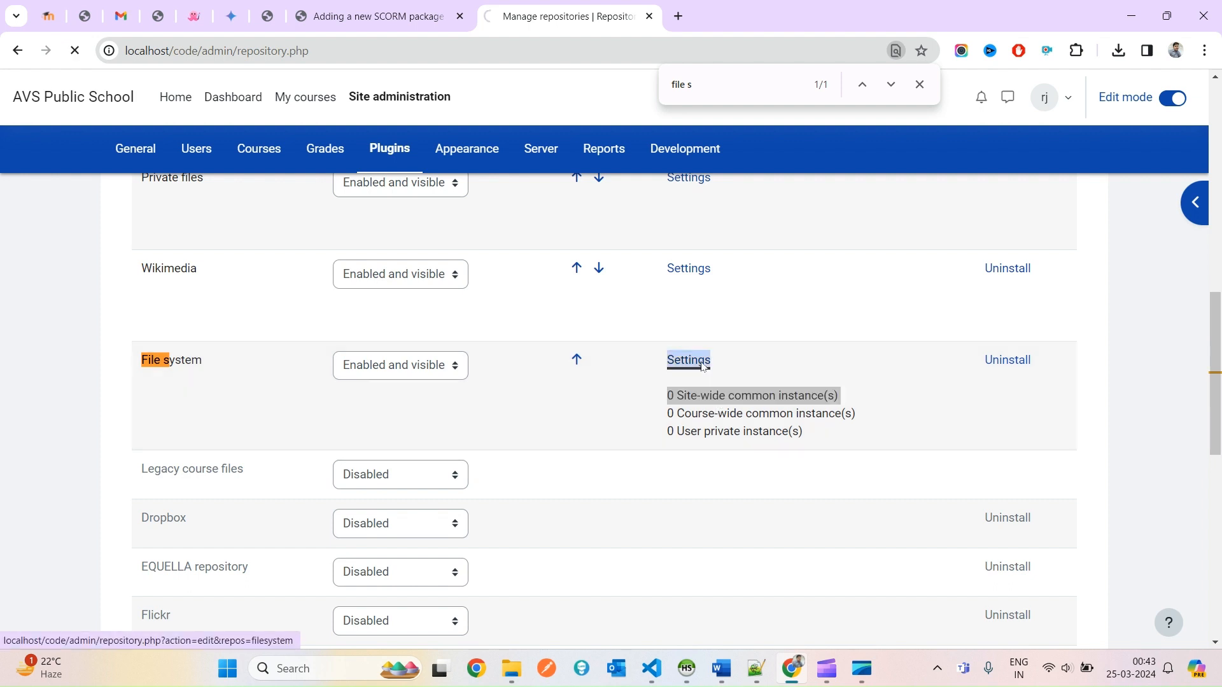
pyautogui.scroll(-3, 195, 494)
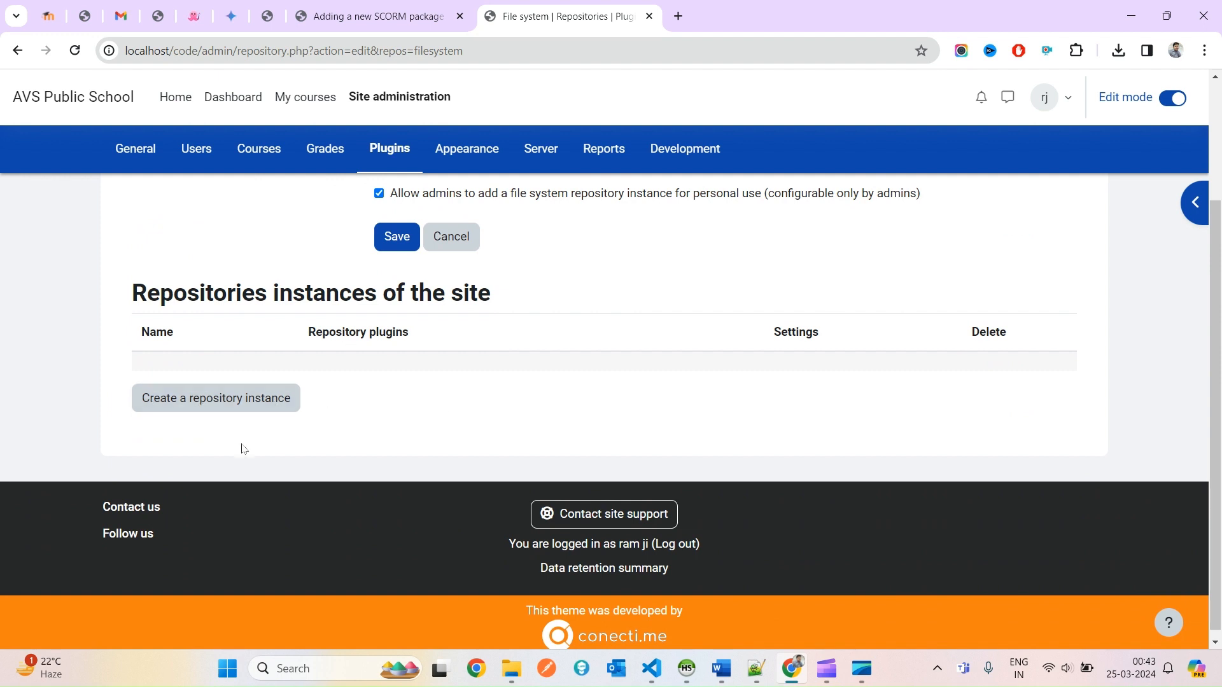
pyautogui.click(218, 410)
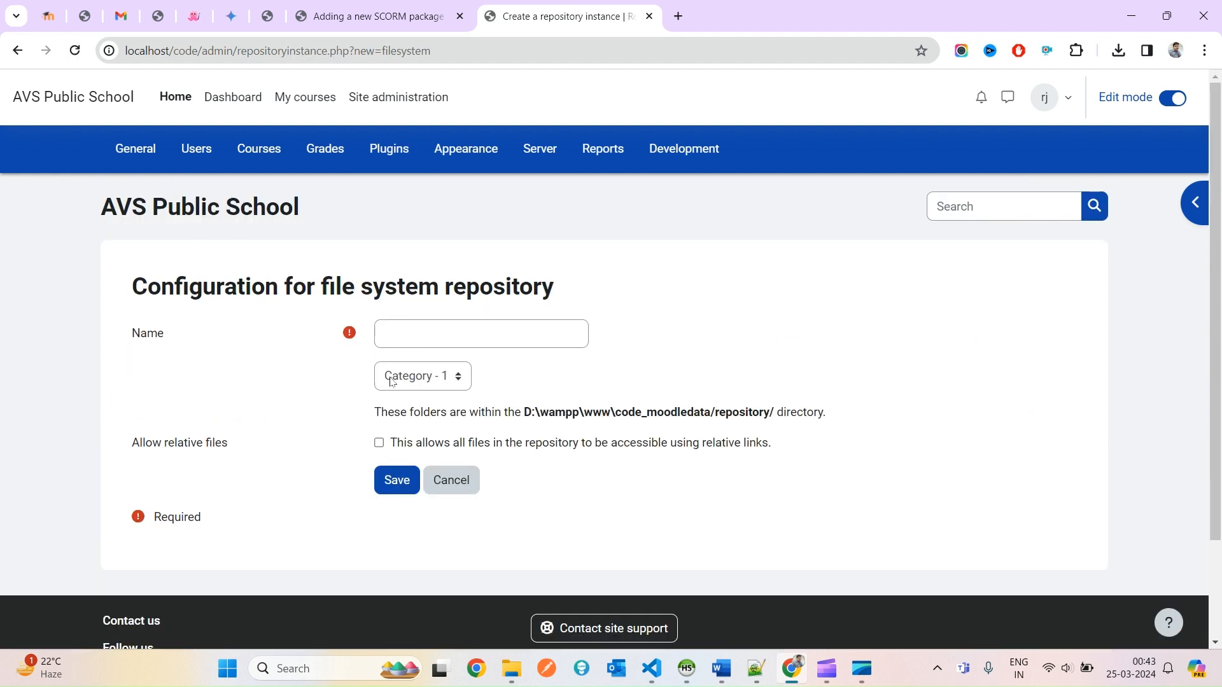
# Choose the scorm folder for the new file system repository after checking it in File Explorer.
pyautogui.click(391, 381)
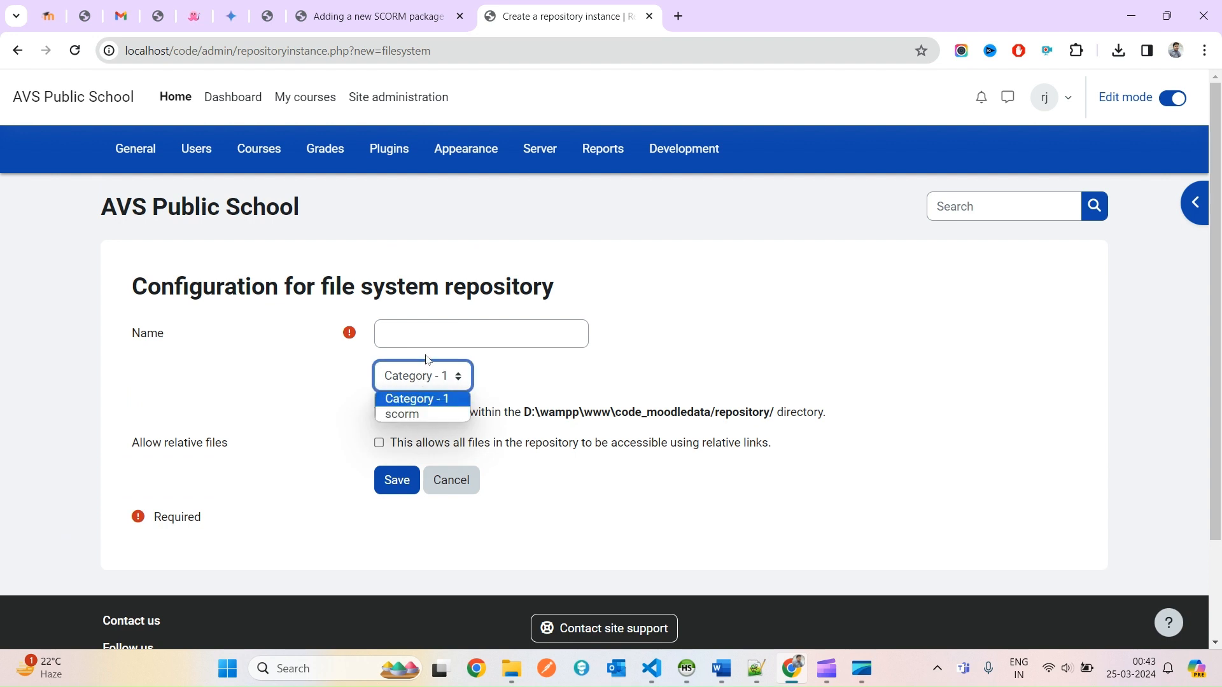
pyautogui.moveTo(511, 668)
pyautogui.click(502, 576)
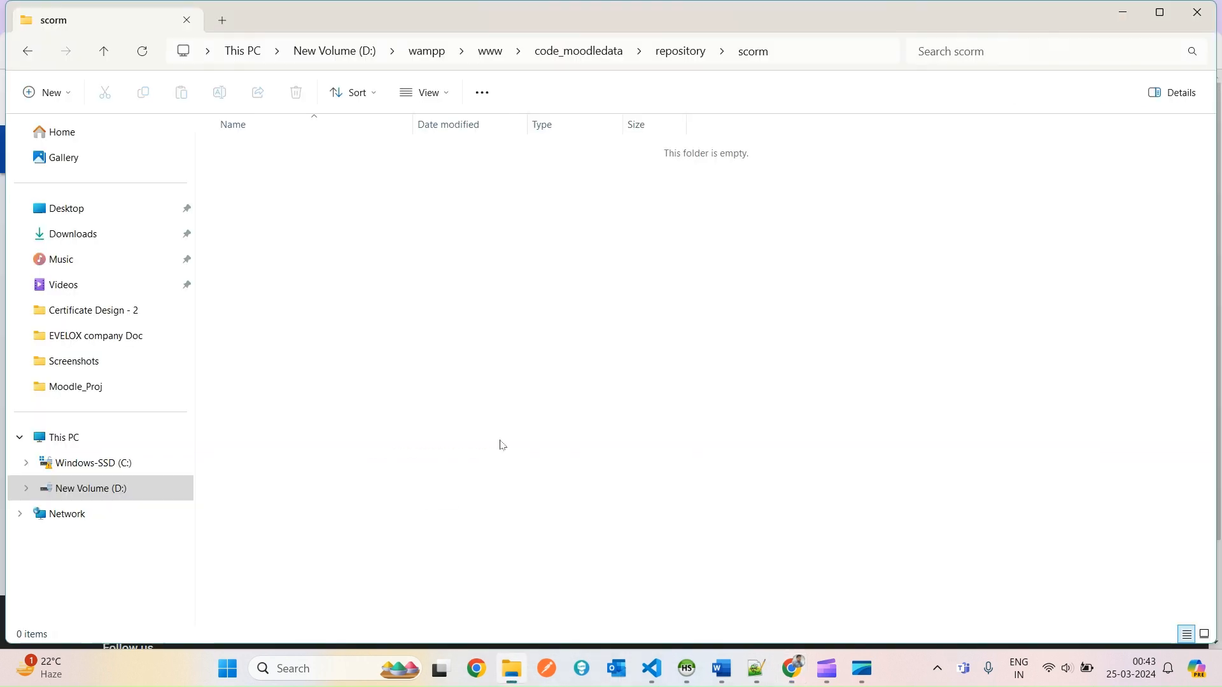
pyautogui.click(676, 52)
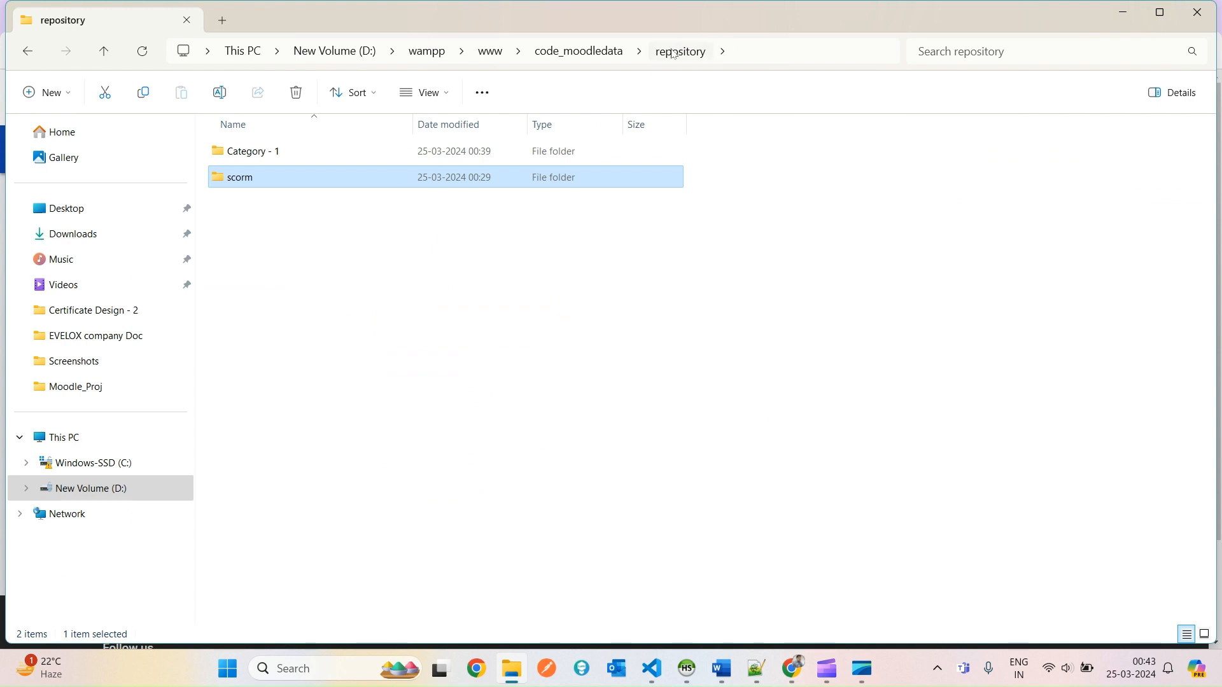
pyautogui.click(586, 299)
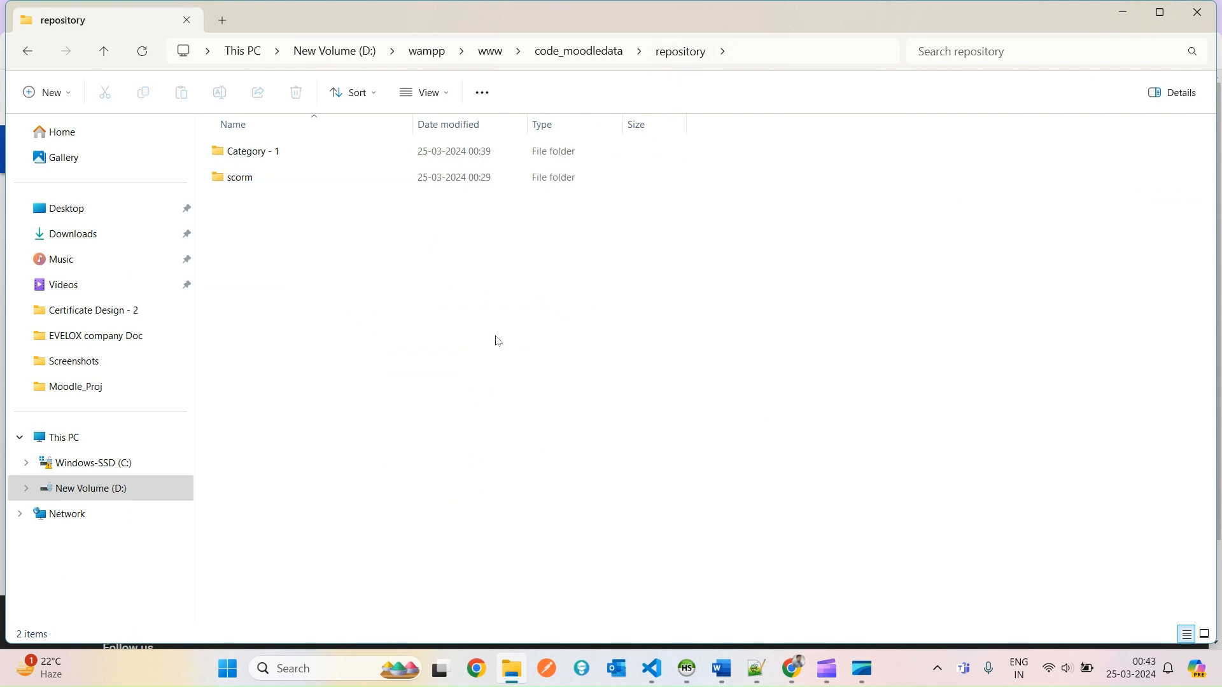
pyautogui.moveTo(534, 390); pyautogui.dragTo(357, 130)
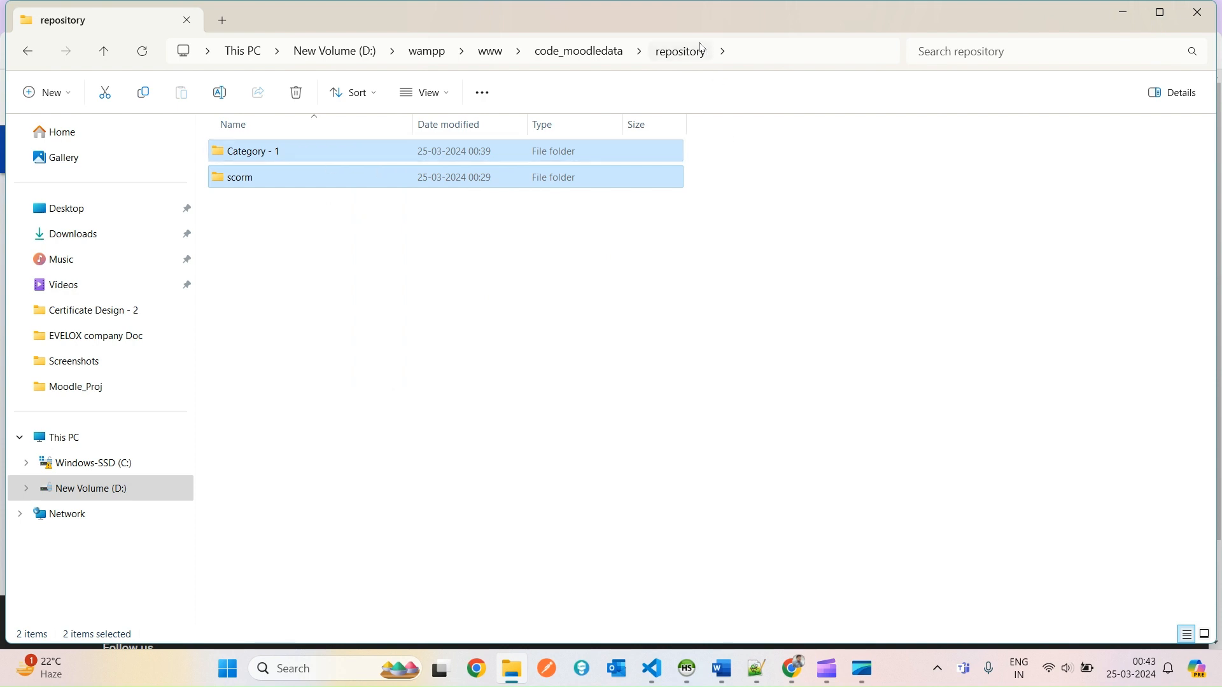
pyautogui.hotkey('alt', 'Tab')
pyautogui.click(422, 376)
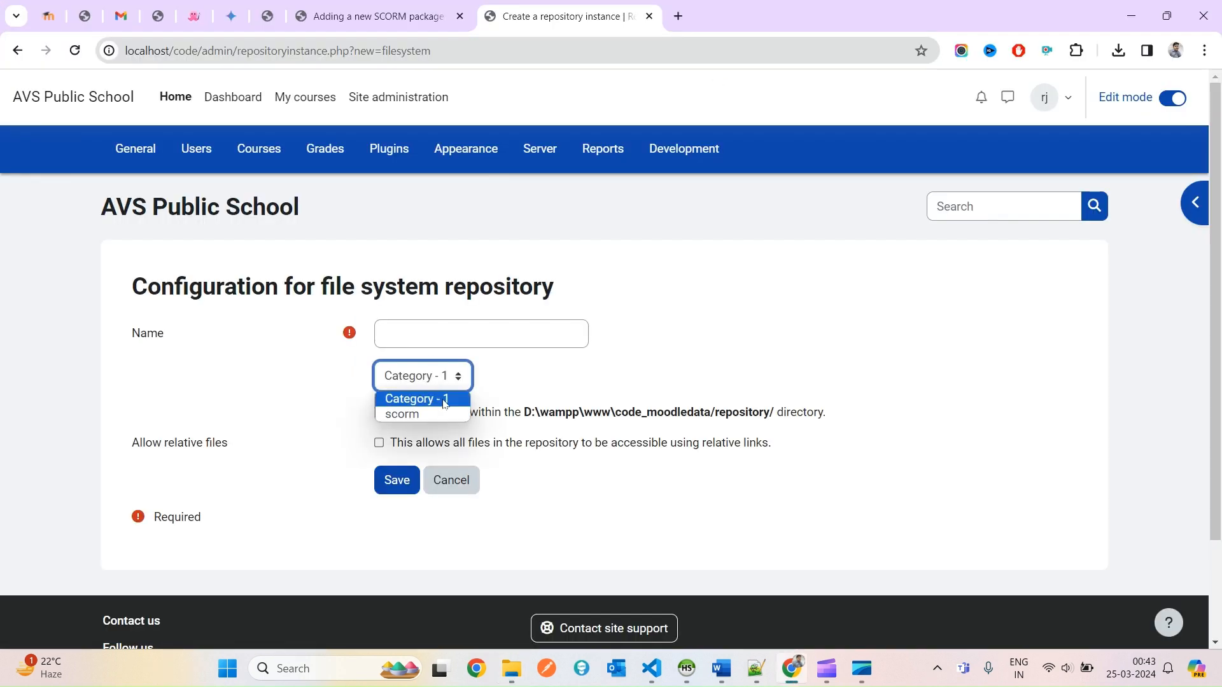
pyautogui.click(414, 415)
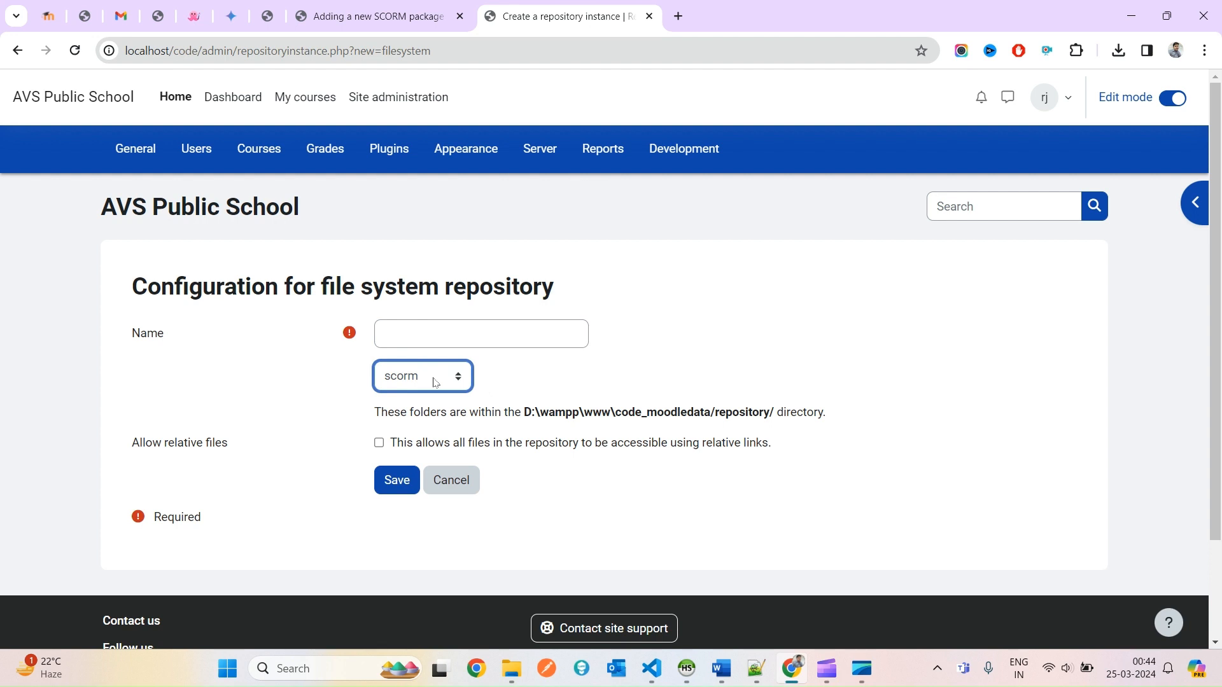
# Enter SCORM as the repository instance name, keeping scorm as the folder.
pyautogui.click(426, 332)
pyautogui.click(415, 8)
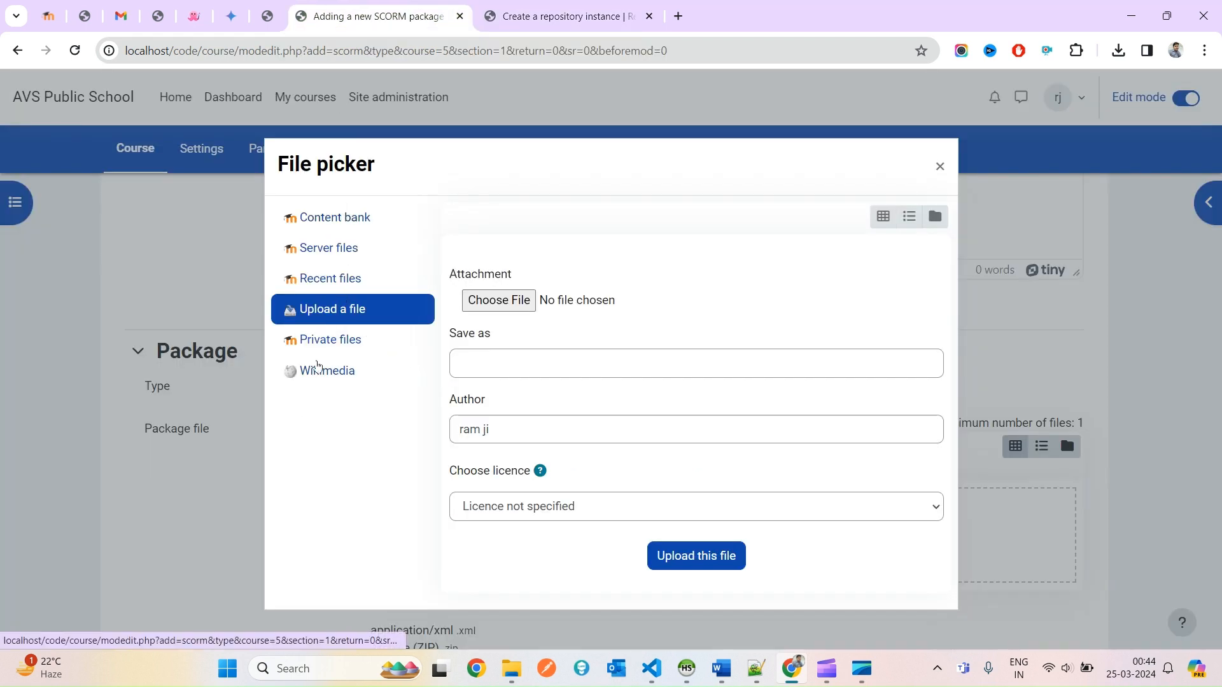
pyautogui.moveTo(364, 446); pyautogui.dragTo(321, 219)
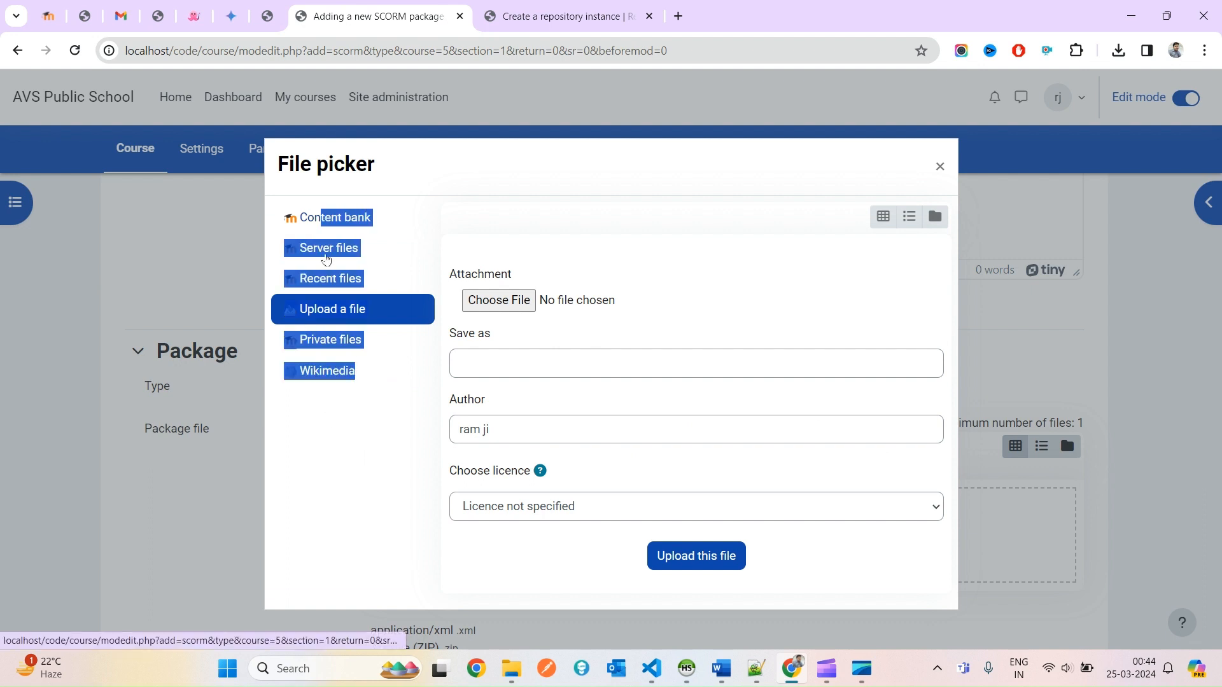
pyautogui.click(339, 431)
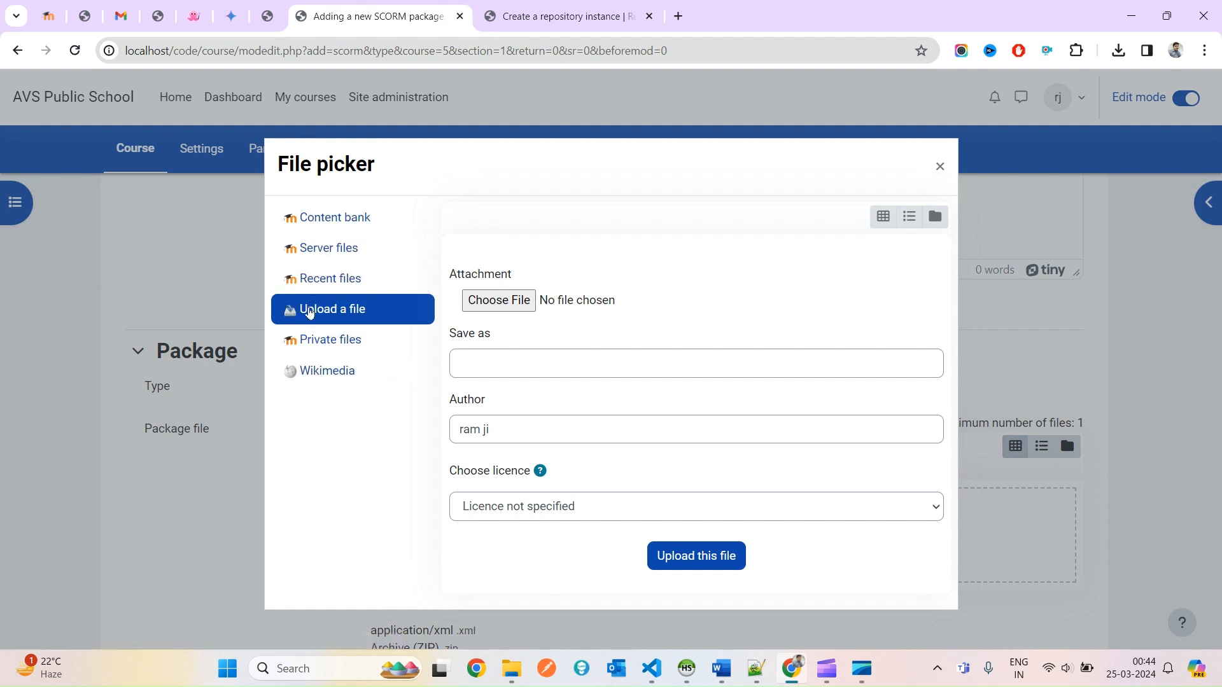
pyautogui.click(571, 13)
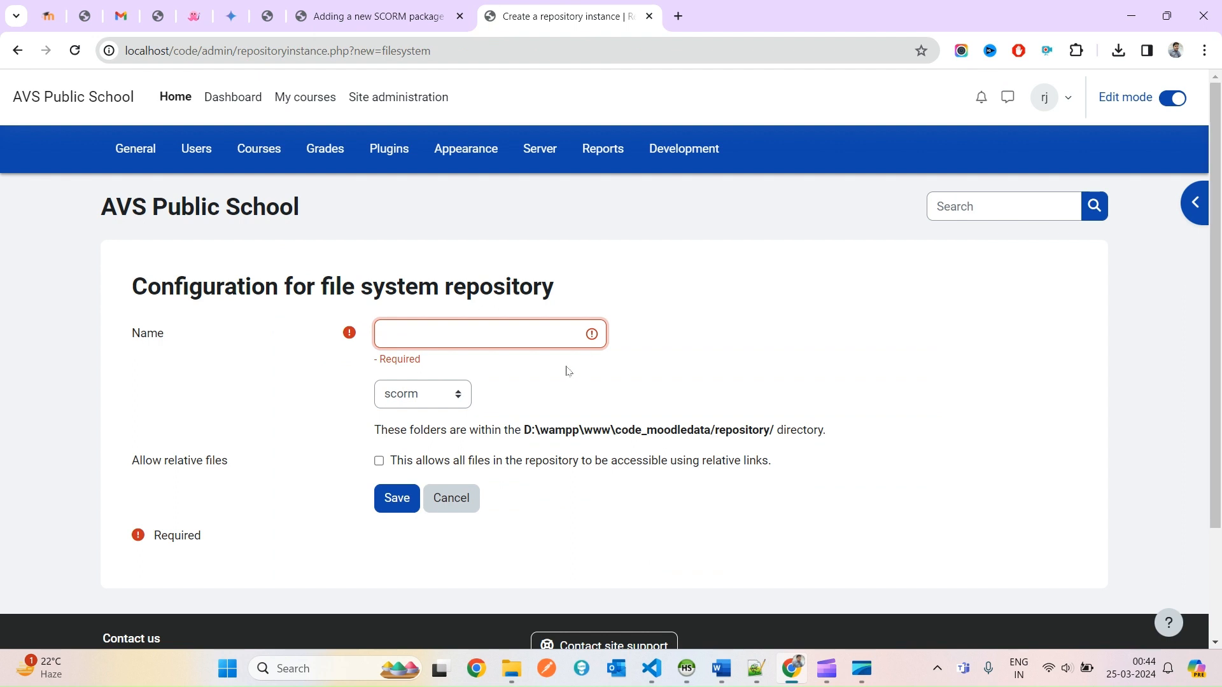
pyautogui.write('SCO')
pyautogui.press('BackSpace')
pyautogui.press('BackSpace')
pyautogui.click(400, 401)
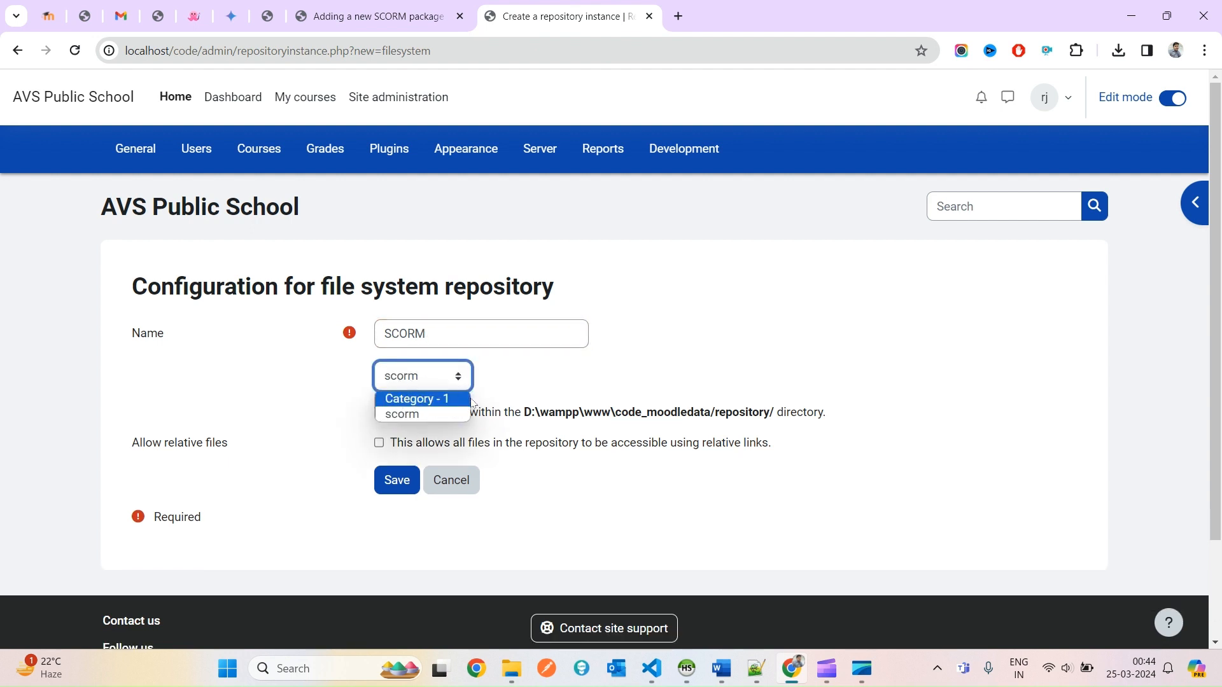
pyautogui.click(591, 380)
pyautogui.click(483, 337)
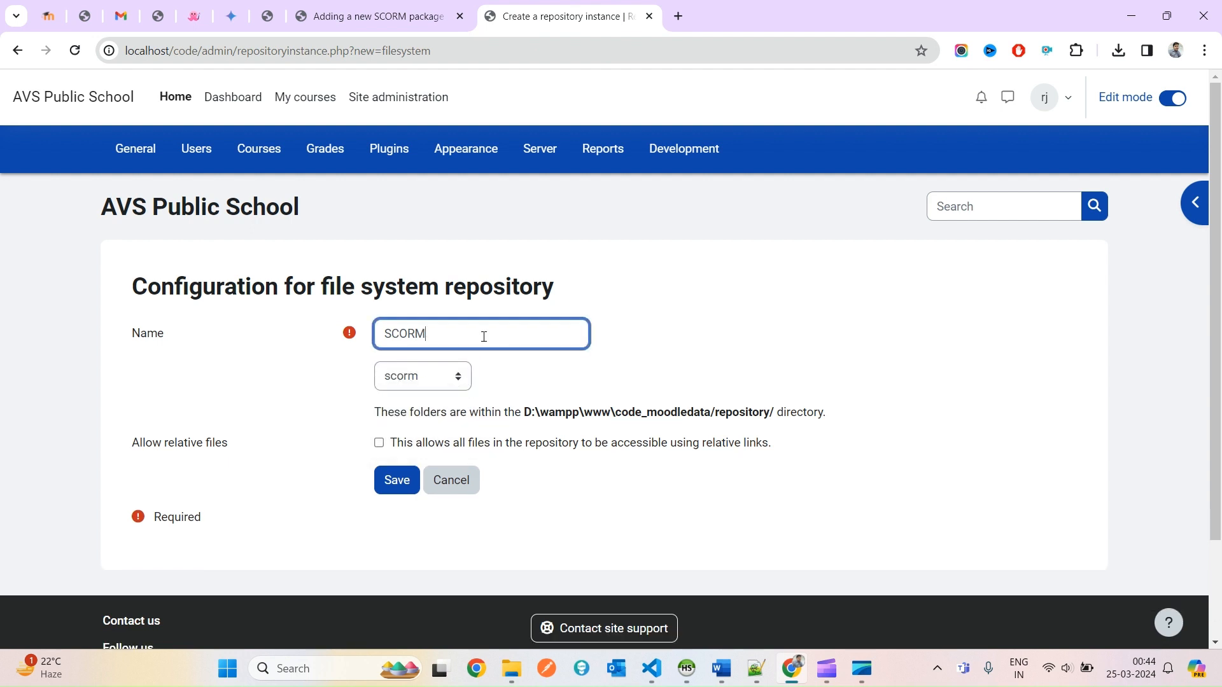
pyautogui.moveTo(461, 335); pyautogui.dragTo(345, 336)
# Allow relative files and save the SCORM repository instance.
pyautogui.click(379, 443)
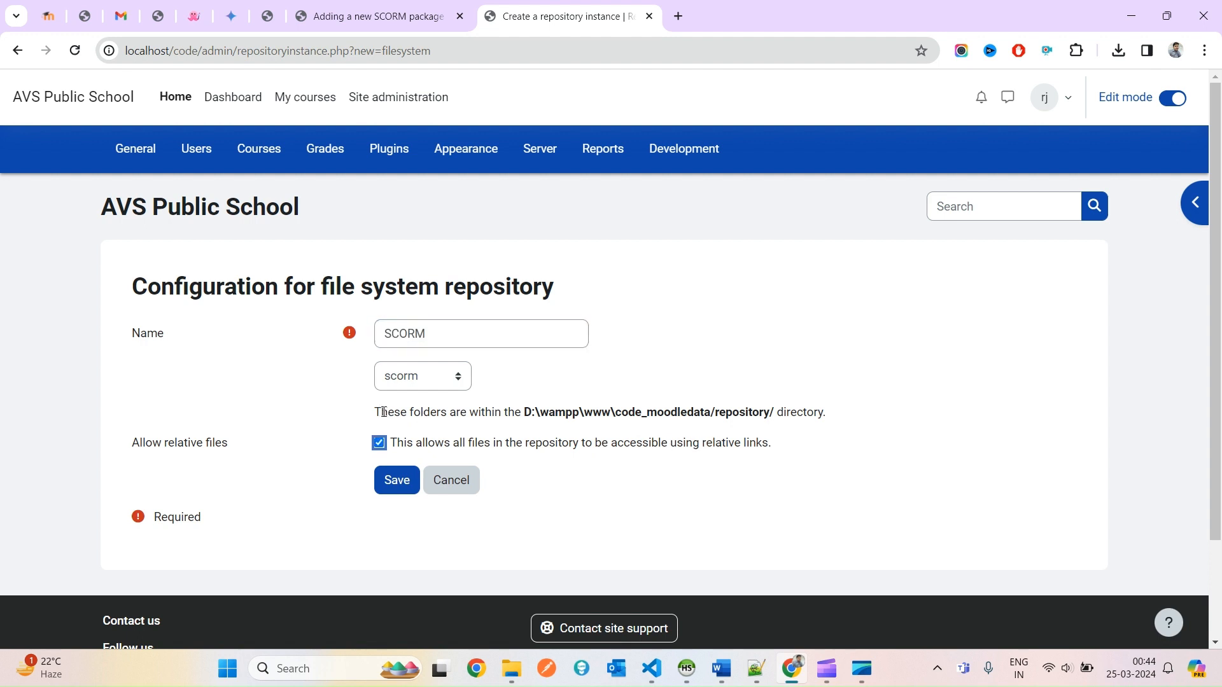
pyautogui.moveTo(824, 412); pyautogui.dragTo(667, 418)
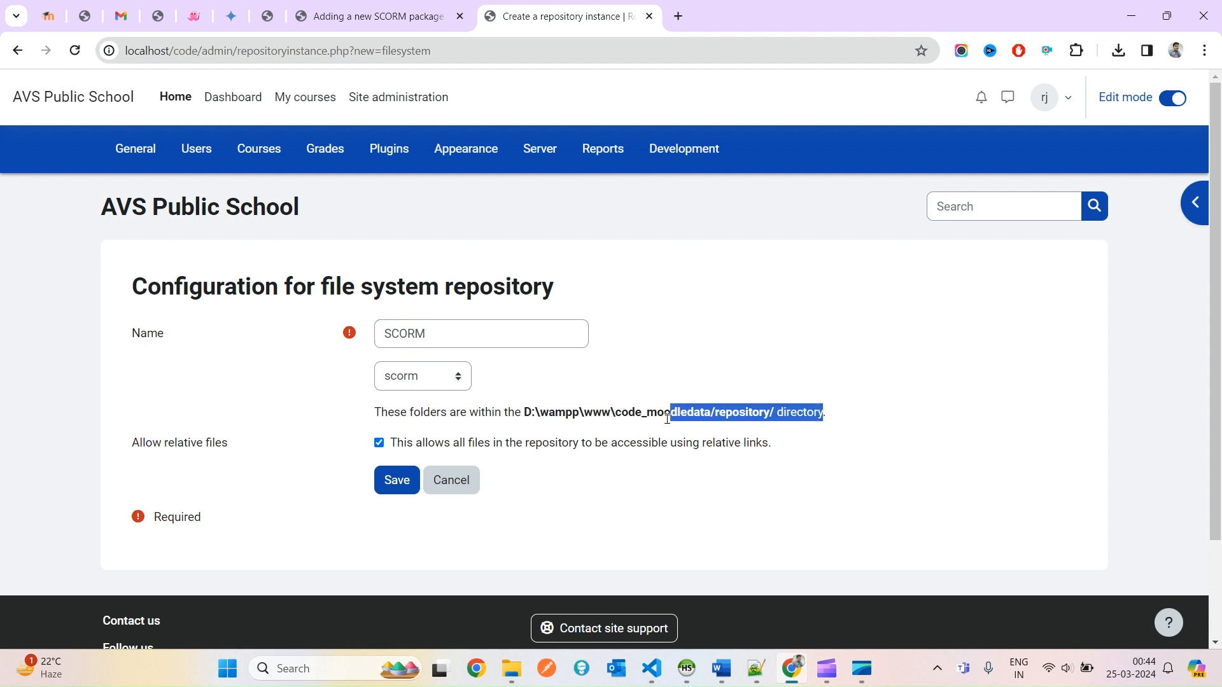
pyautogui.moveTo(524, 414); pyautogui.dragTo(772, 415)
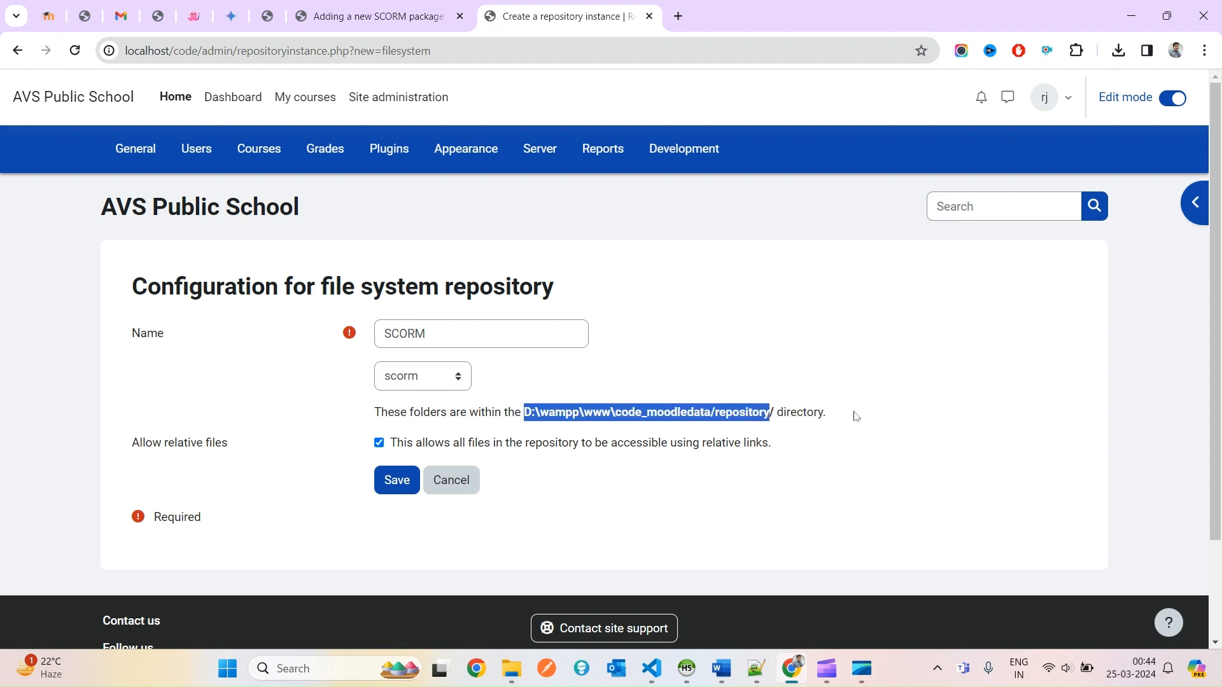
pyautogui.click(674, 444)
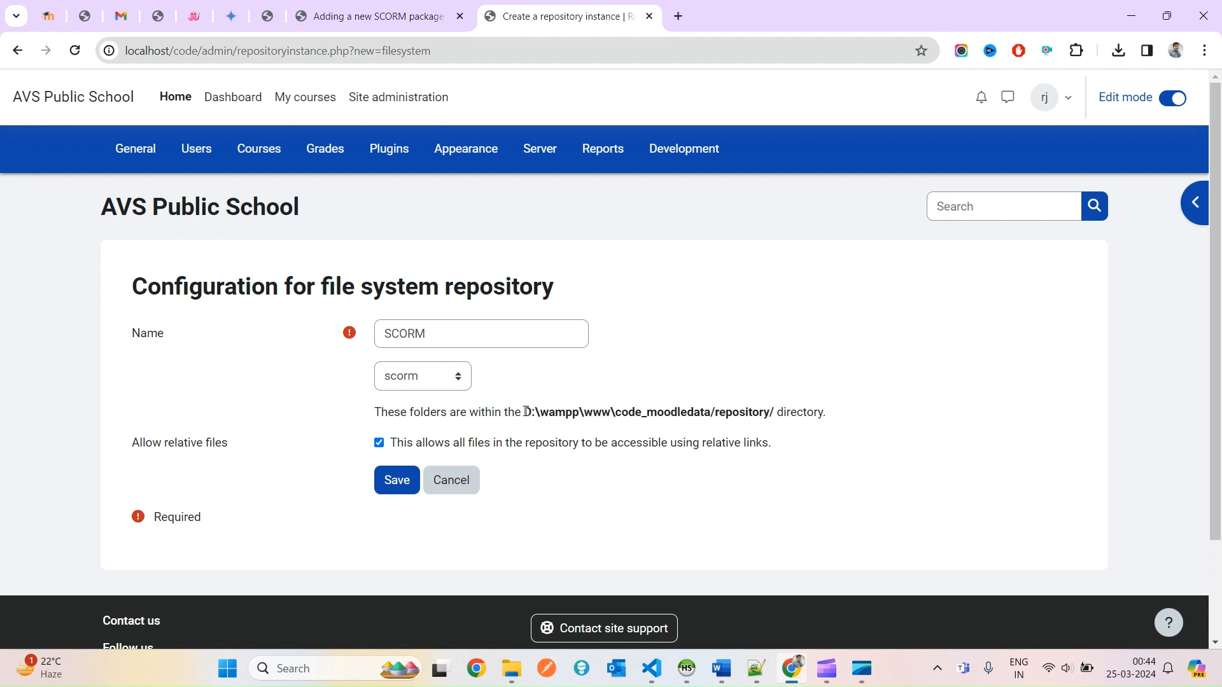
pyautogui.moveTo(525, 412); pyautogui.dragTo(713, 410)
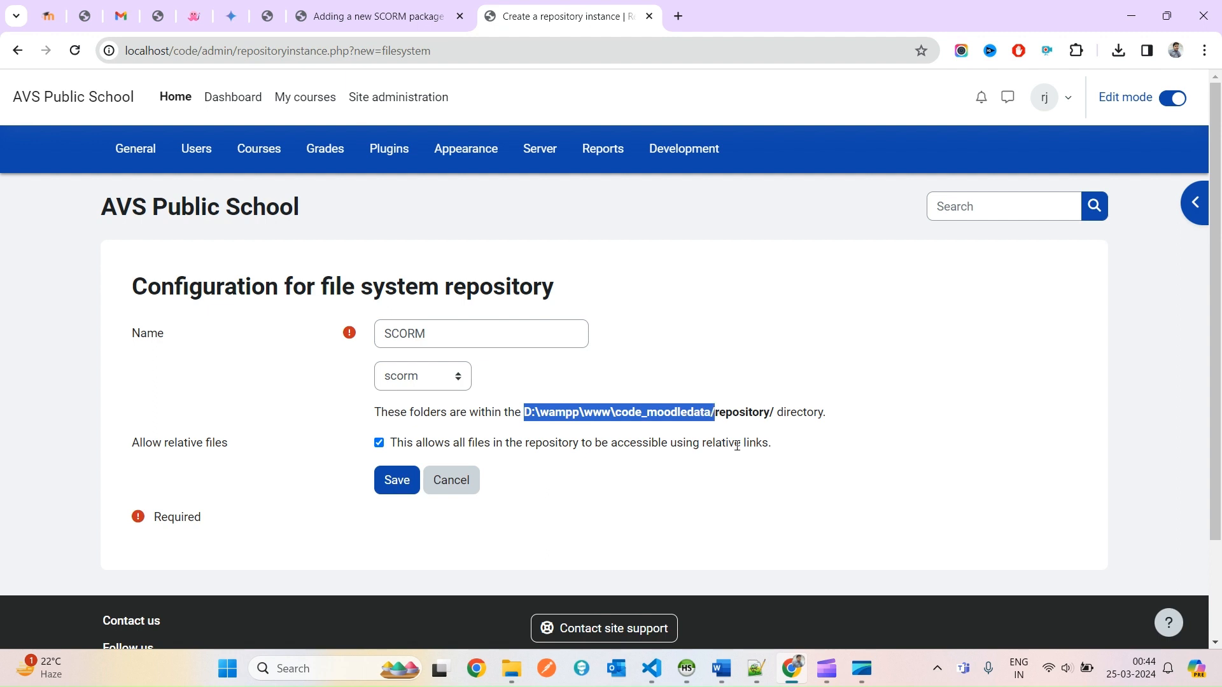
pyautogui.doubleClick(675, 415)
pyautogui.doubleClick(647, 415)
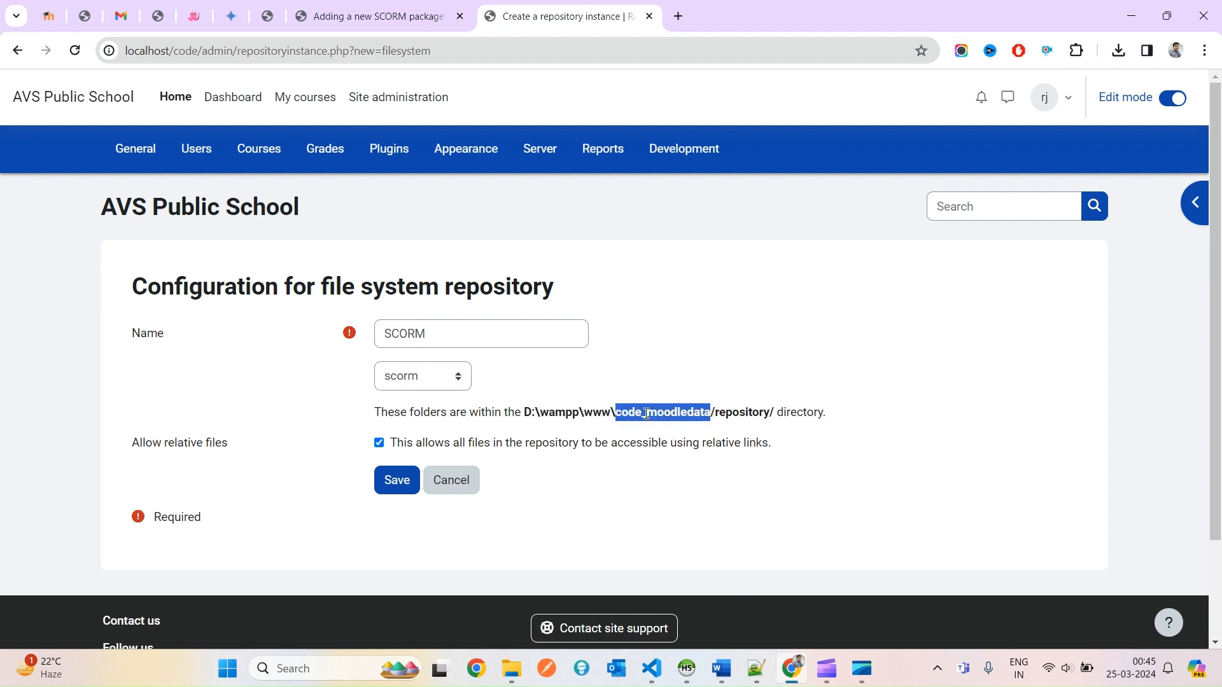
pyautogui.moveTo(647, 414); pyautogui.dragTo(527, 415)
pyautogui.doubleClick(766, 415)
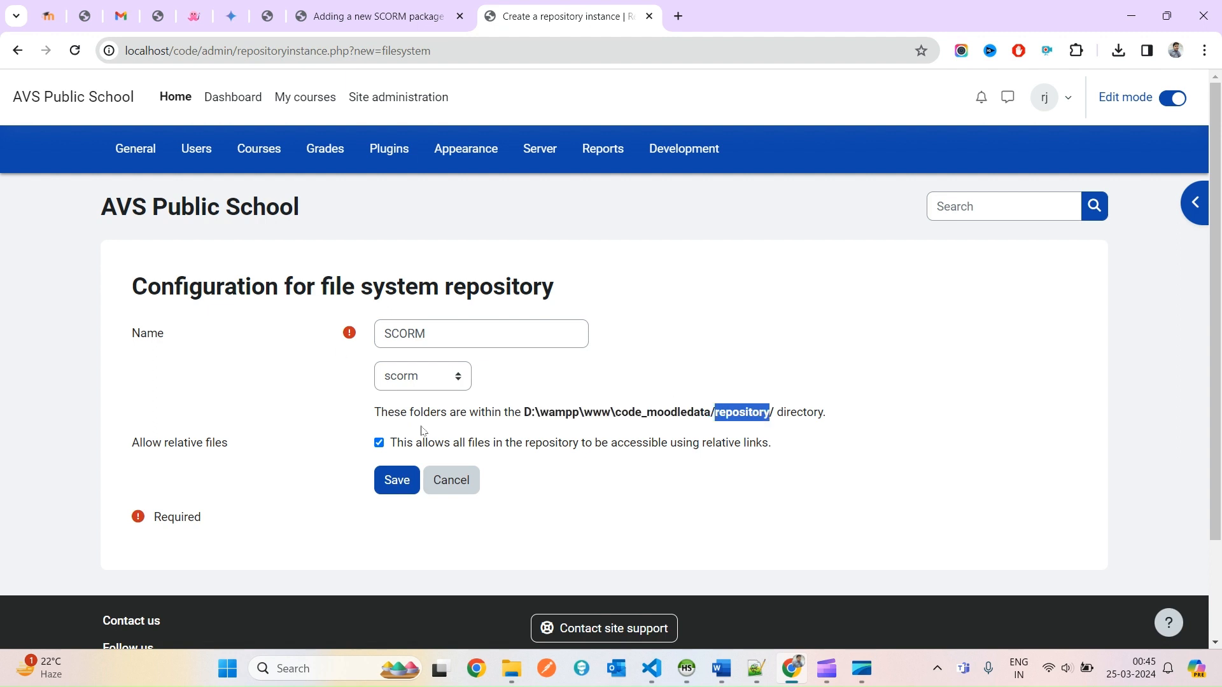
pyautogui.click(392, 482)
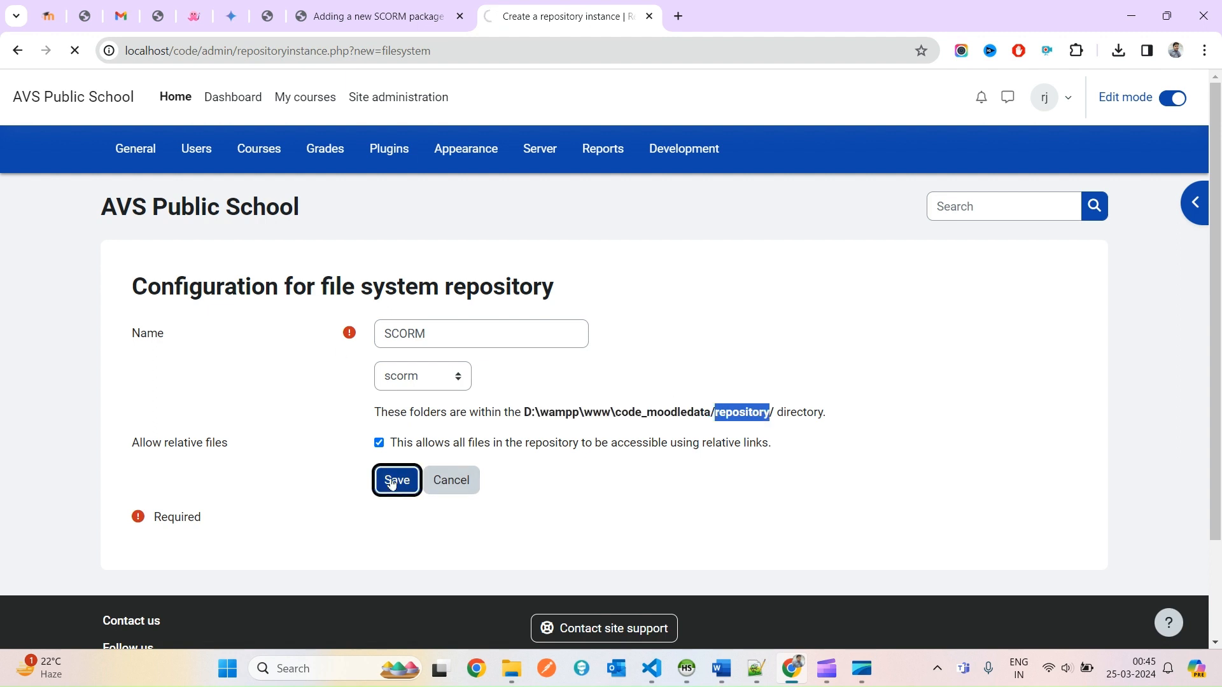
# Copy the SCORM instance name from the repositories list.
pyautogui.scroll(-1, 814, 408)
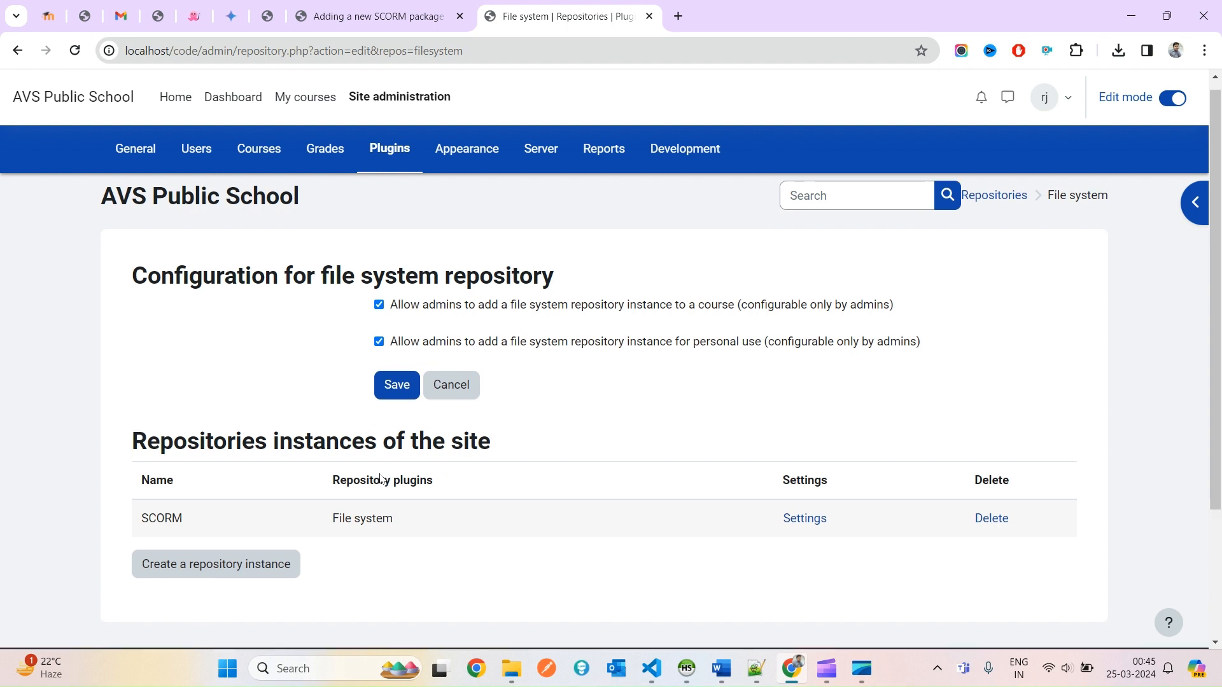
pyautogui.moveTo(139, 449); pyautogui.dragTo(697, 463)
pyautogui.doubleClick(147, 447)
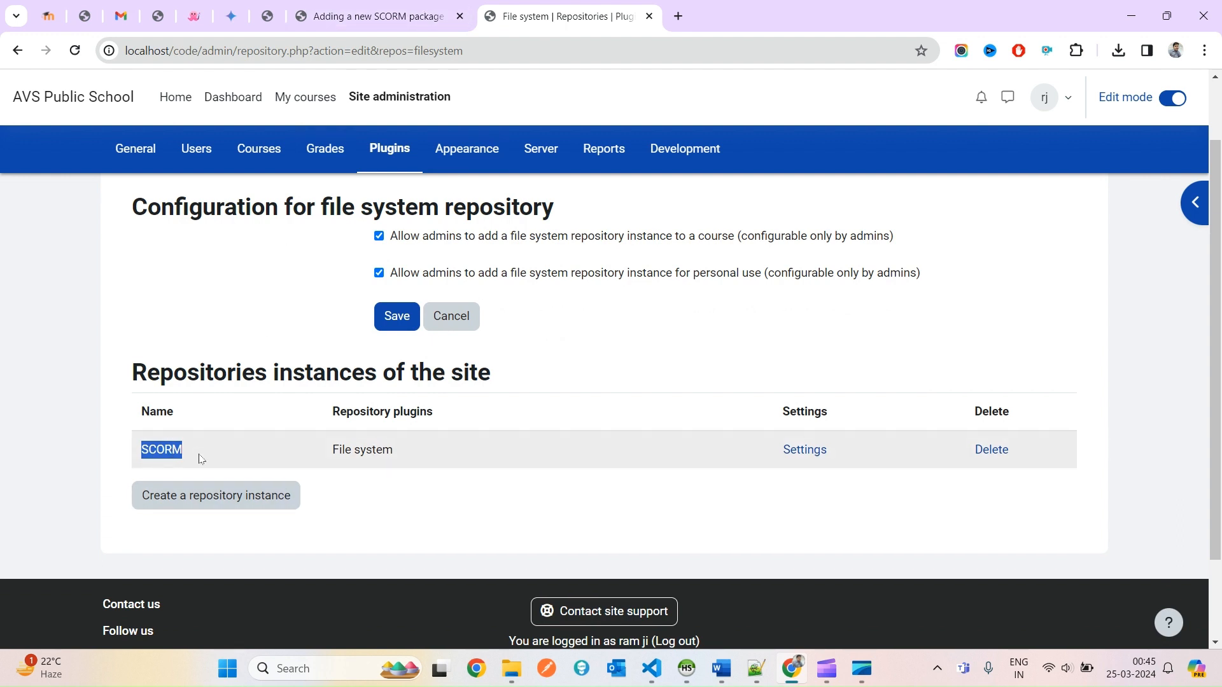
pyautogui.doubleClick(156, 453)
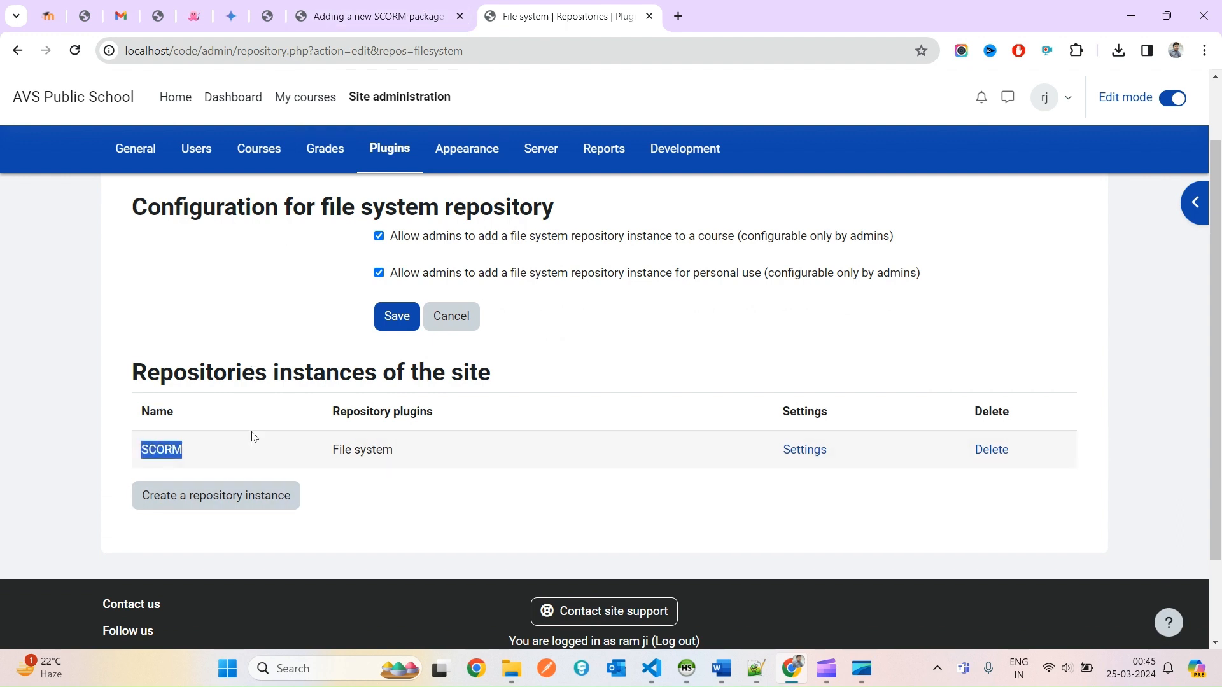
# Reload the SCORM package form and browse the still-empty SCORM repository in the file picker.
pyautogui.click(412, 6)
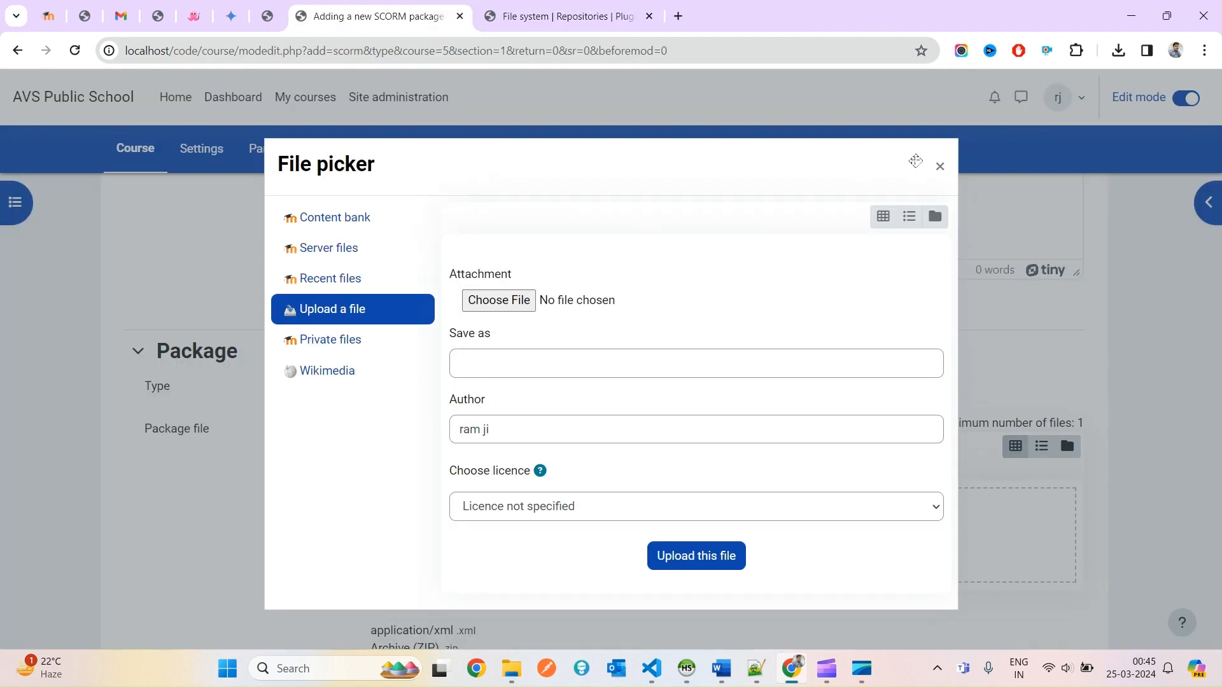
pyautogui.click(940, 166)
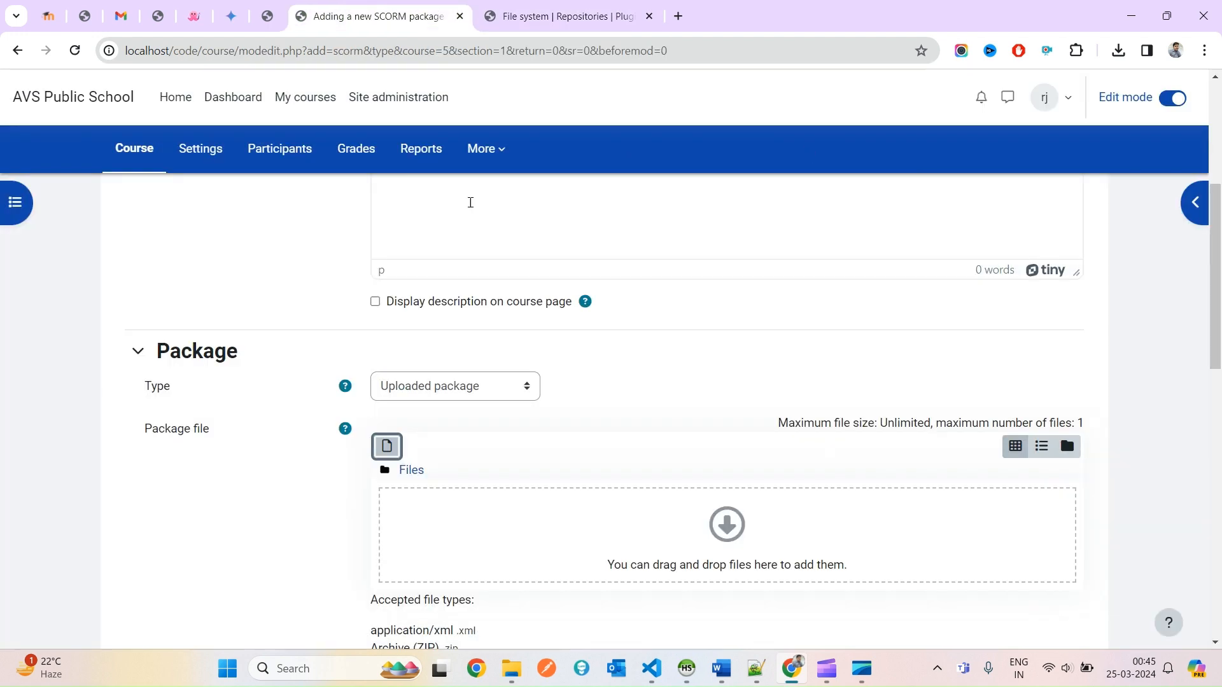
pyautogui.rightClick(189, 217)
pyautogui.click(242, 280)
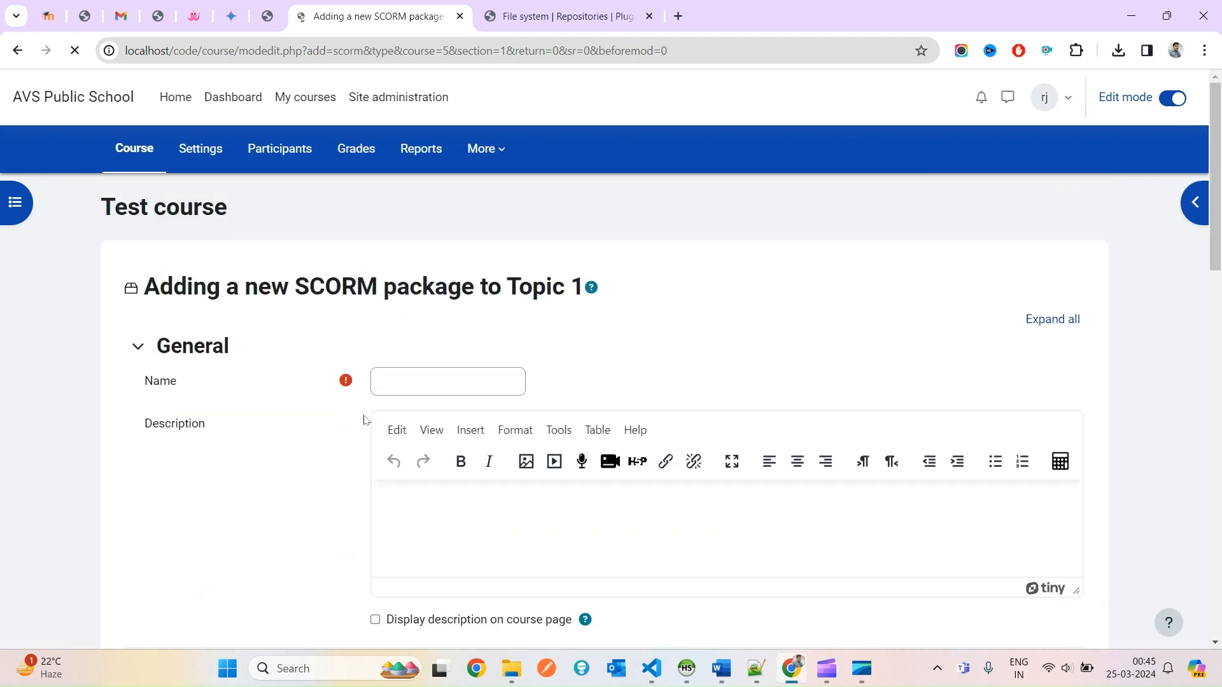
pyautogui.click(386, 287)
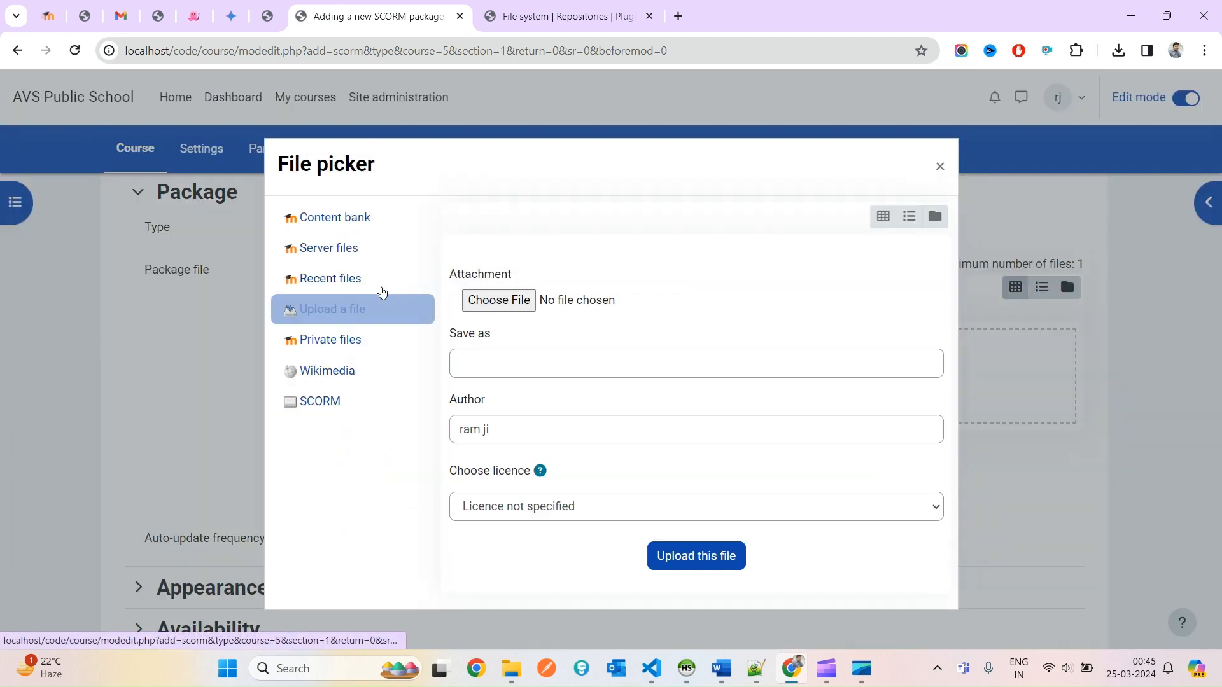
pyautogui.click(321, 408)
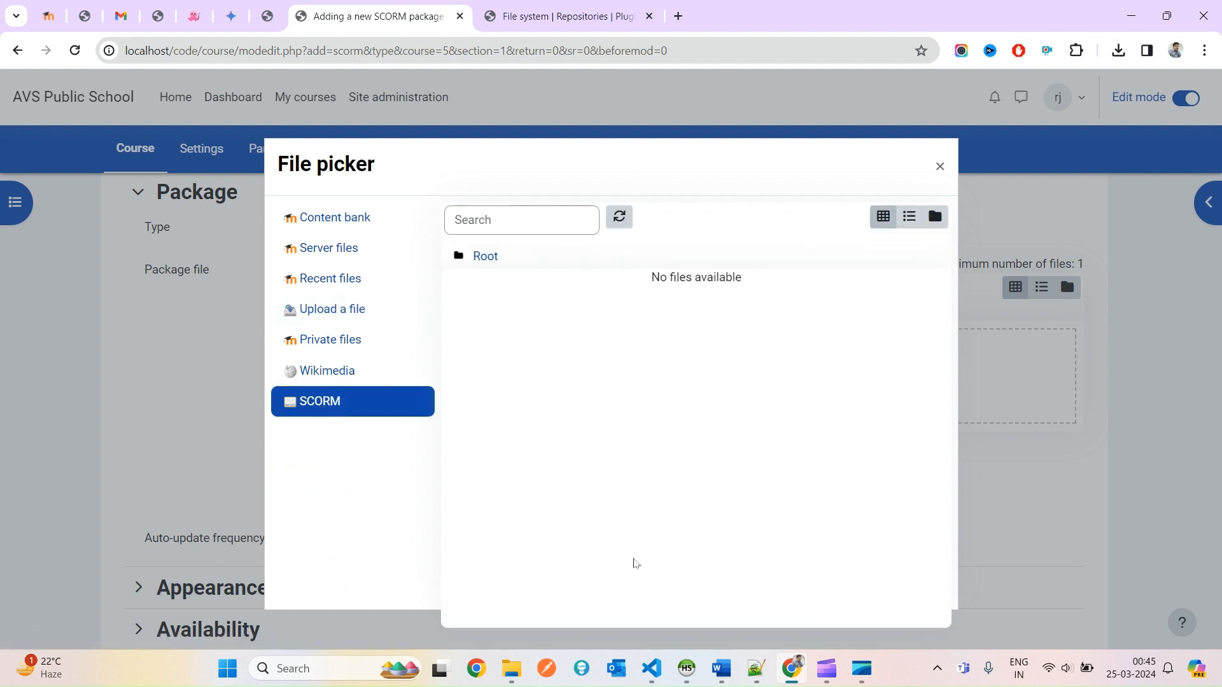
pyautogui.moveTo(512, 669)
pyautogui.click(509, 602)
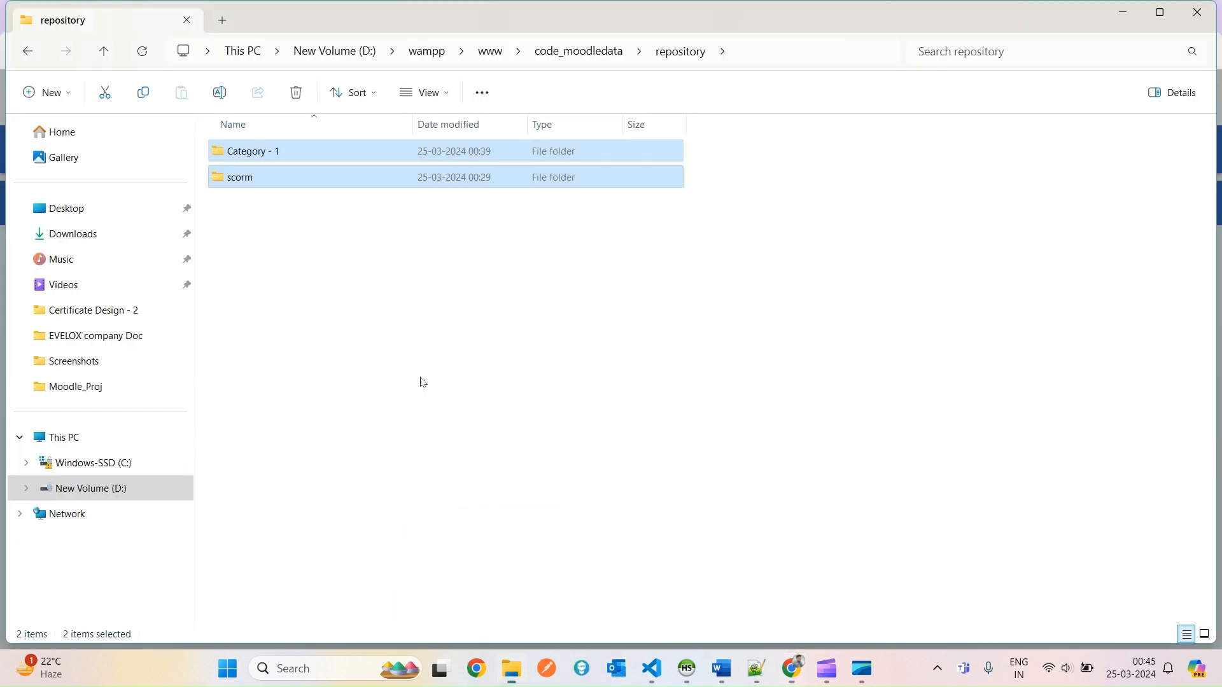
# Create a text document named 'demo file' inside the repository's scorm folder.
pyautogui.doubleClick(294, 180)
pyautogui.rightClick(451, 288)
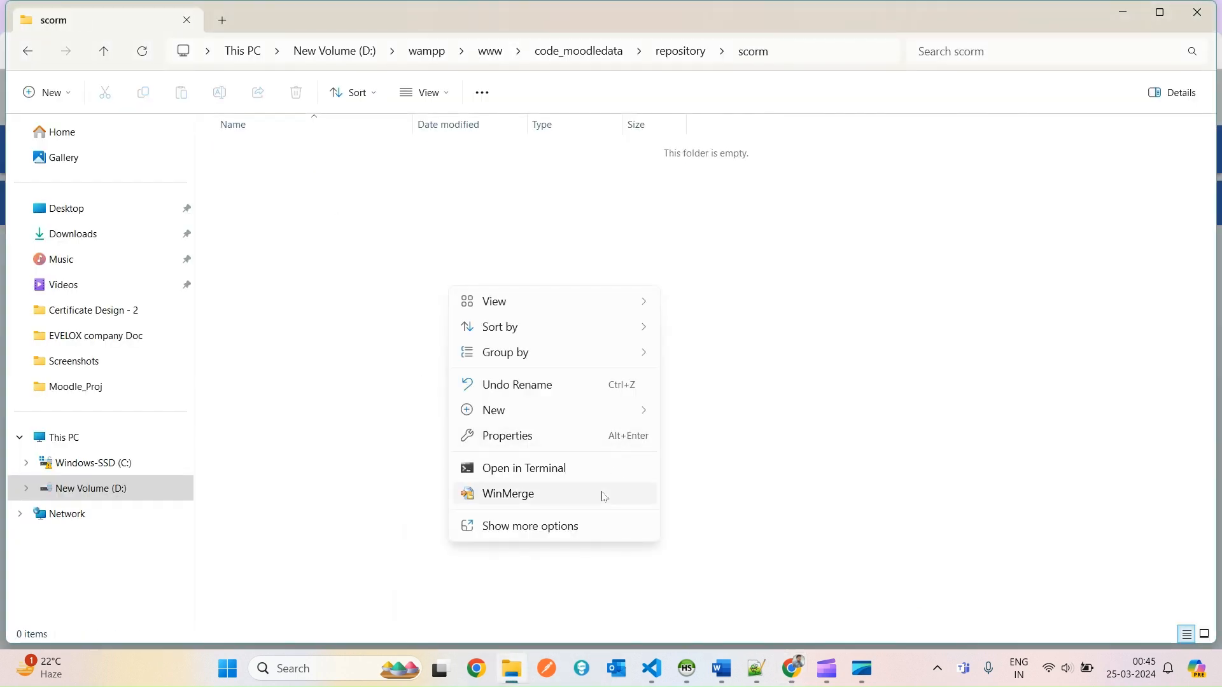
pyautogui.moveTo(630, 414)
pyautogui.click(732, 358)
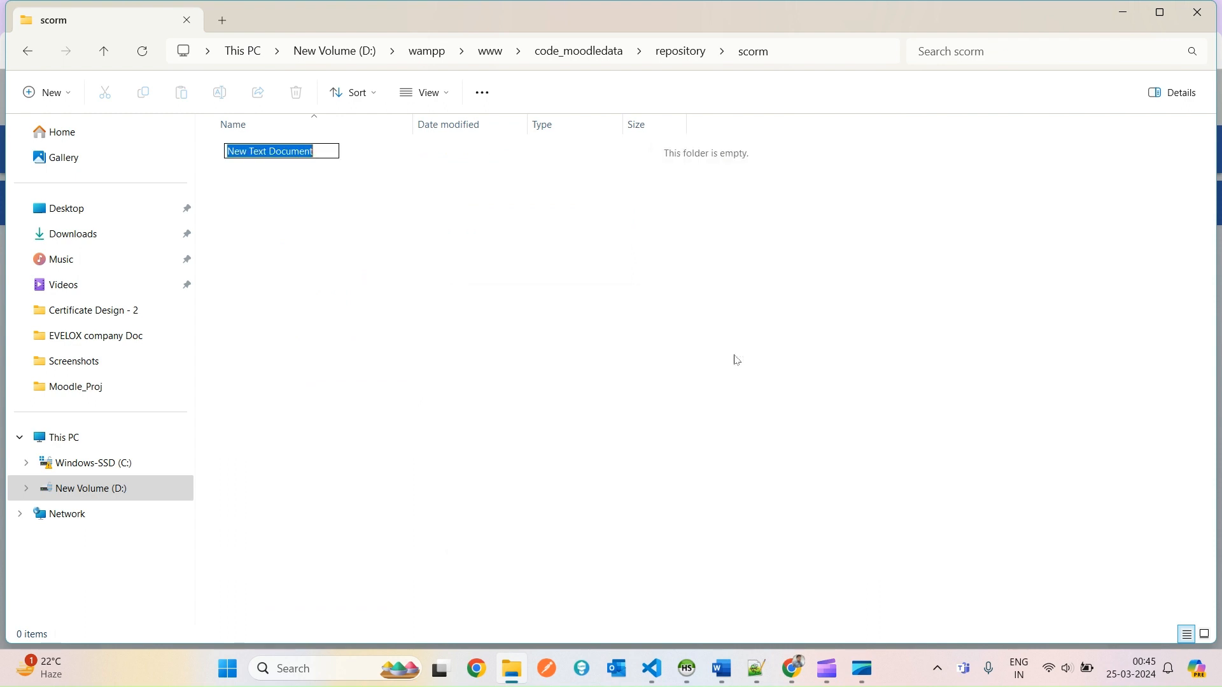
pyautogui.write('demo file')
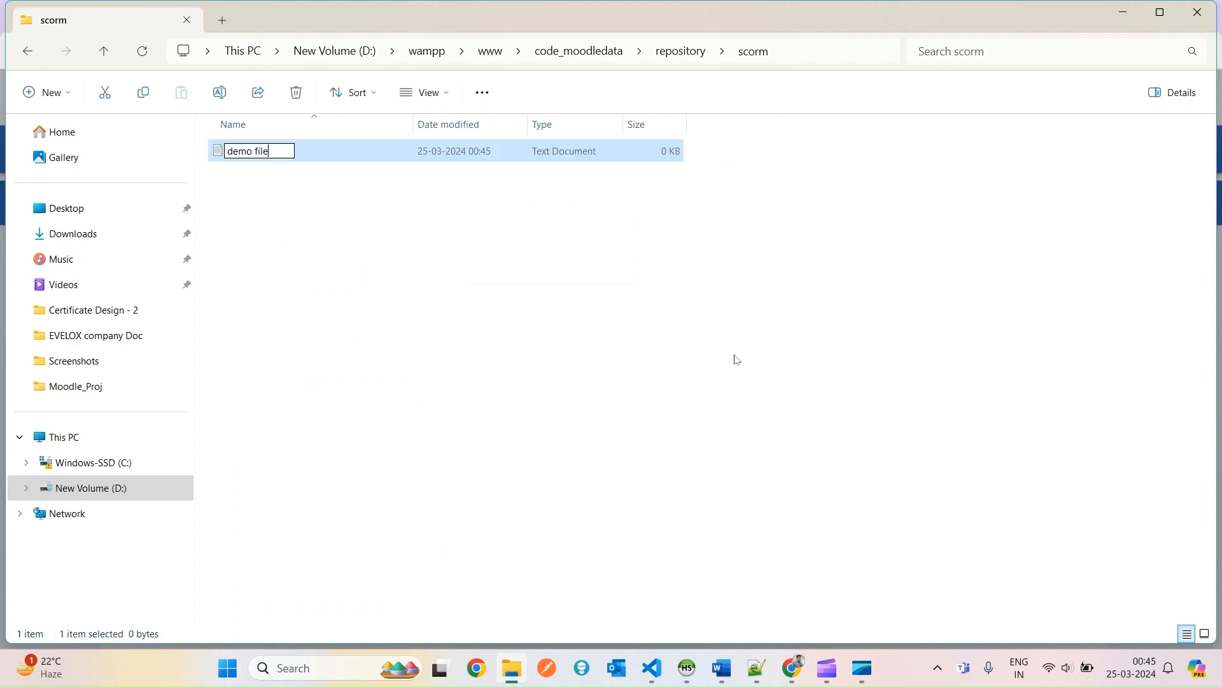
pyautogui.press('Return')
pyautogui.hotkey('alt', 'Tab')
pyautogui.click(343, 375)
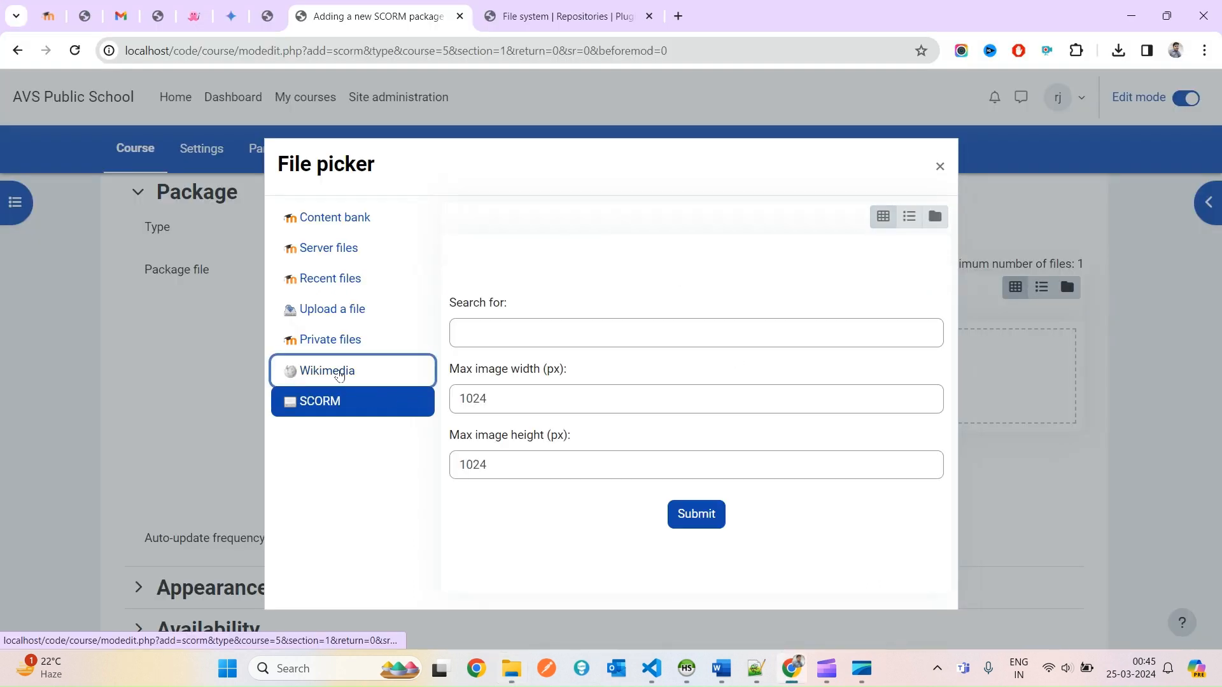
# Reload the package form and refresh the SCORM repository listing, which still shows no files.
pyautogui.click(333, 408)
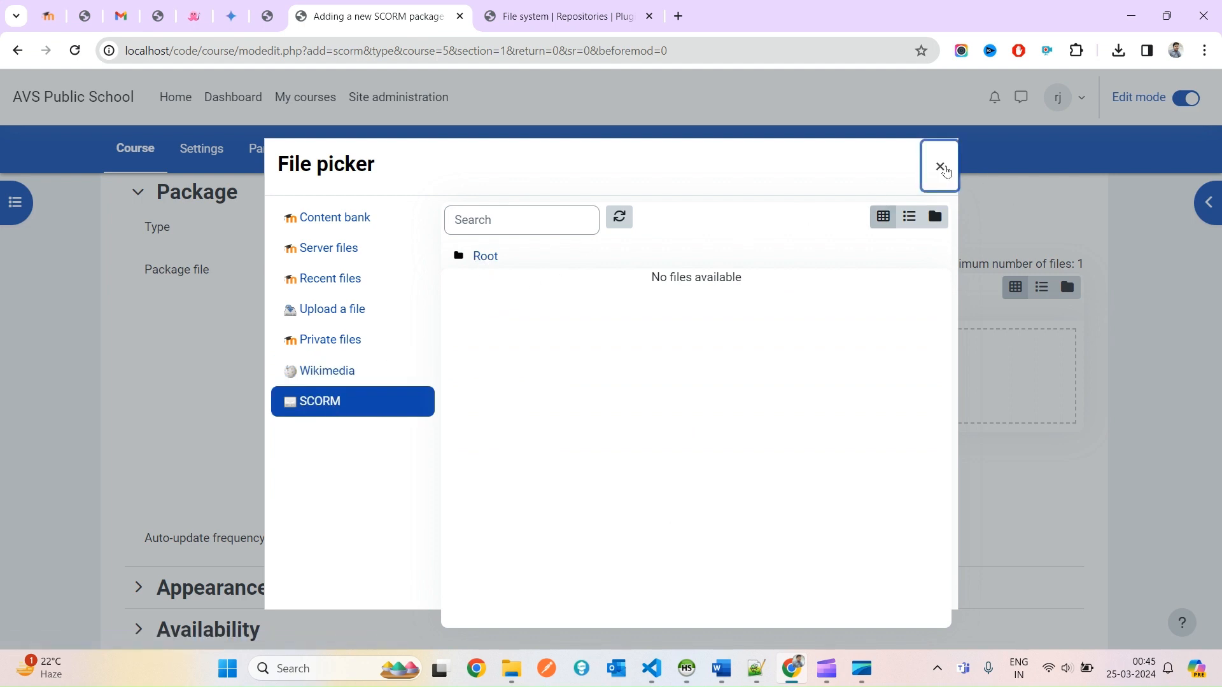
pyautogui.click(940, 166)
pyautogui.rightClick(229, 253)
pyautogui.click(275, 314)
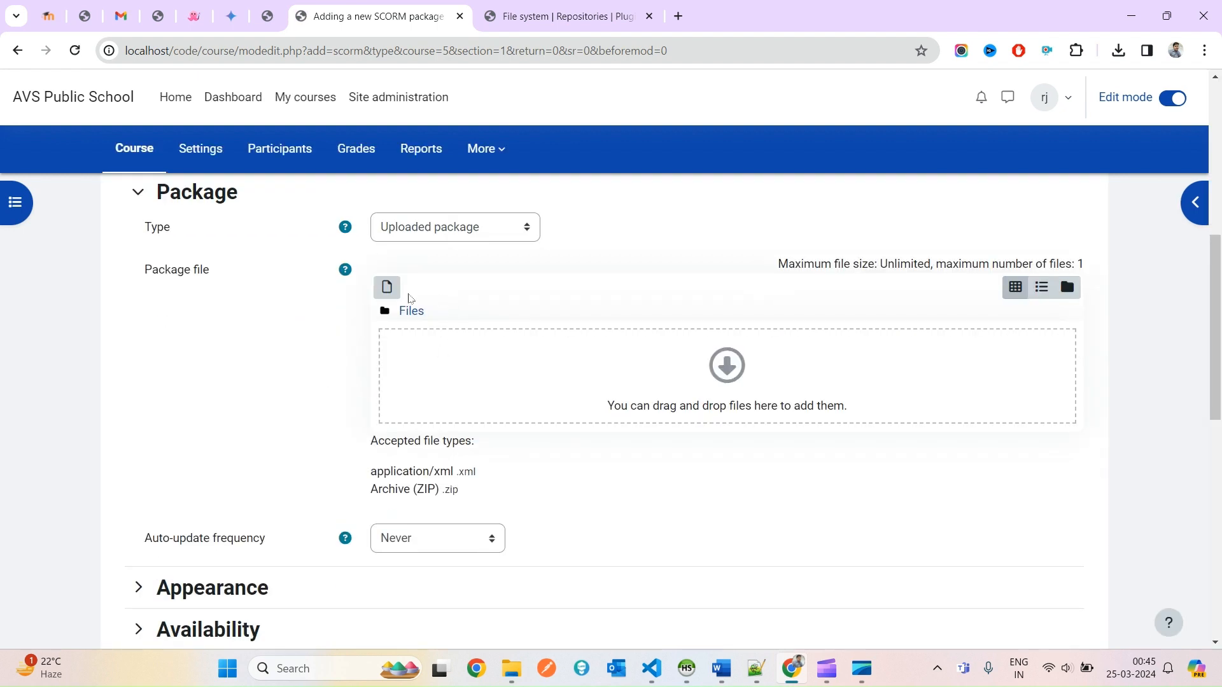
pyautogui.click(387, 288)
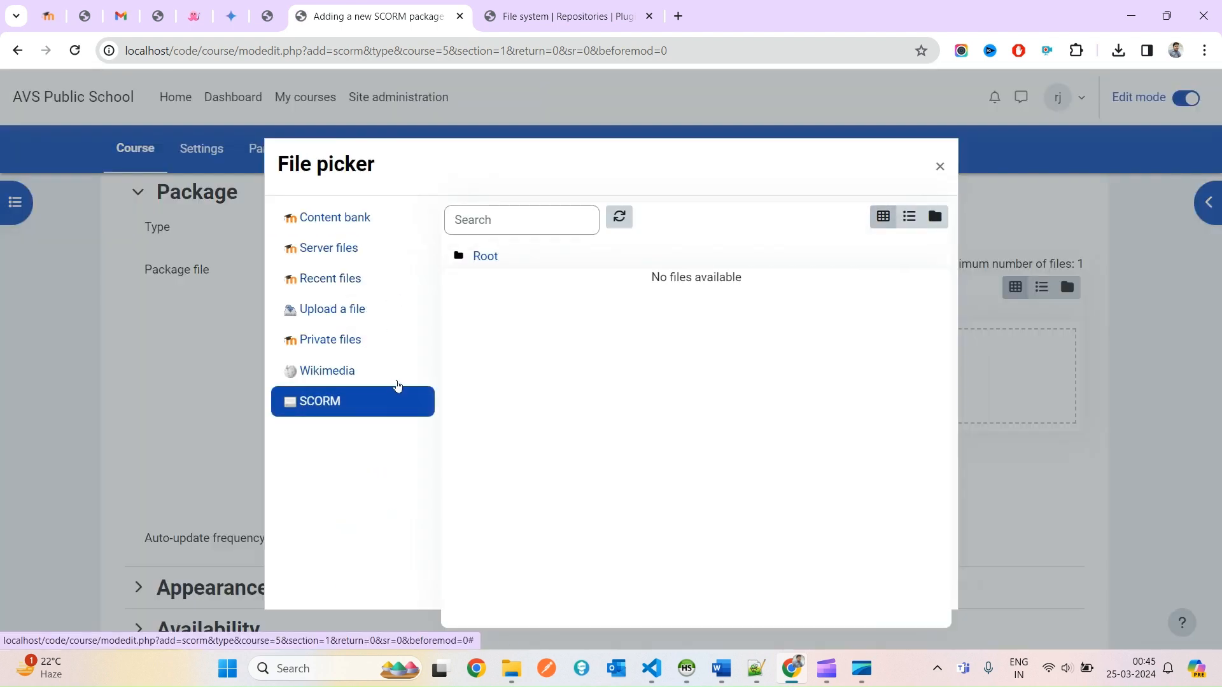
pyautogui.click(619, 217)
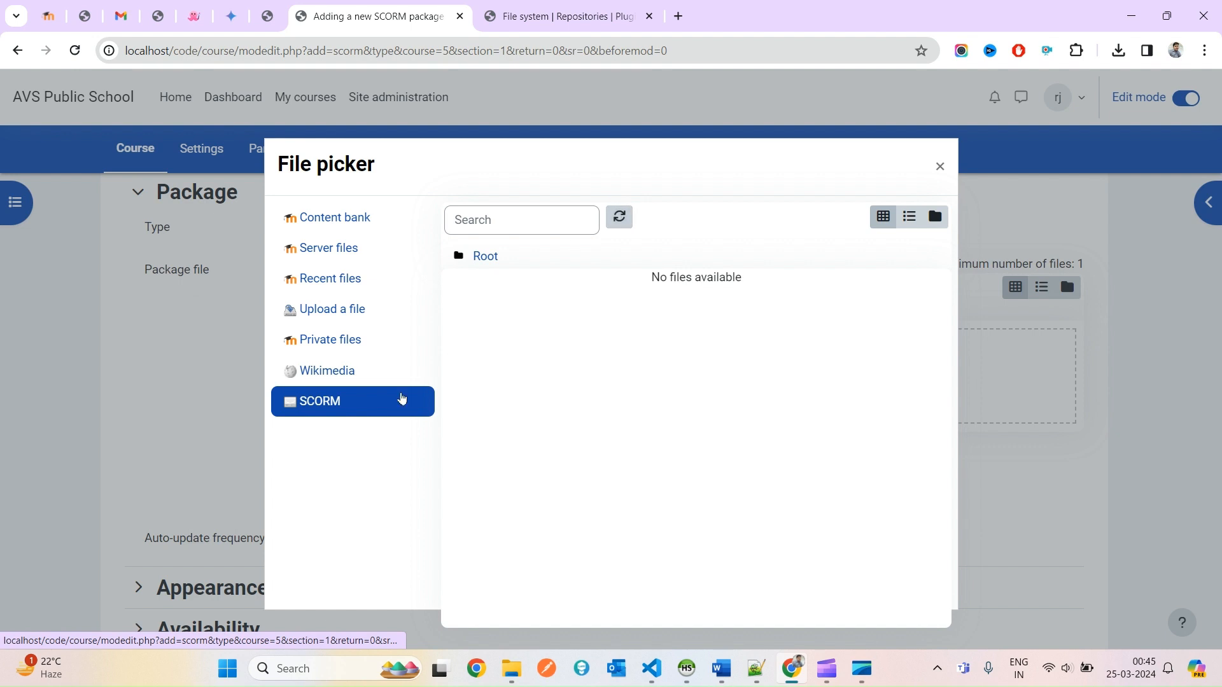
pyautogui.click(335, 380)
pyautogui.click(335, 409)
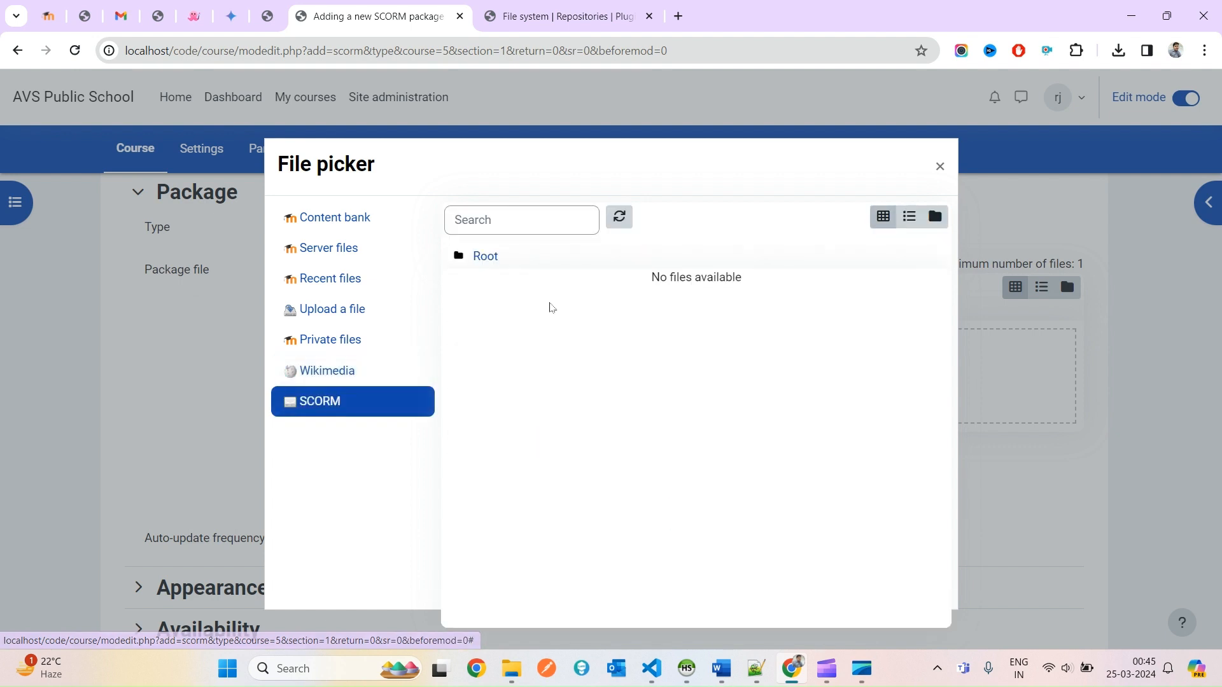
pyautogui.hotkey('alt', 'Tab')
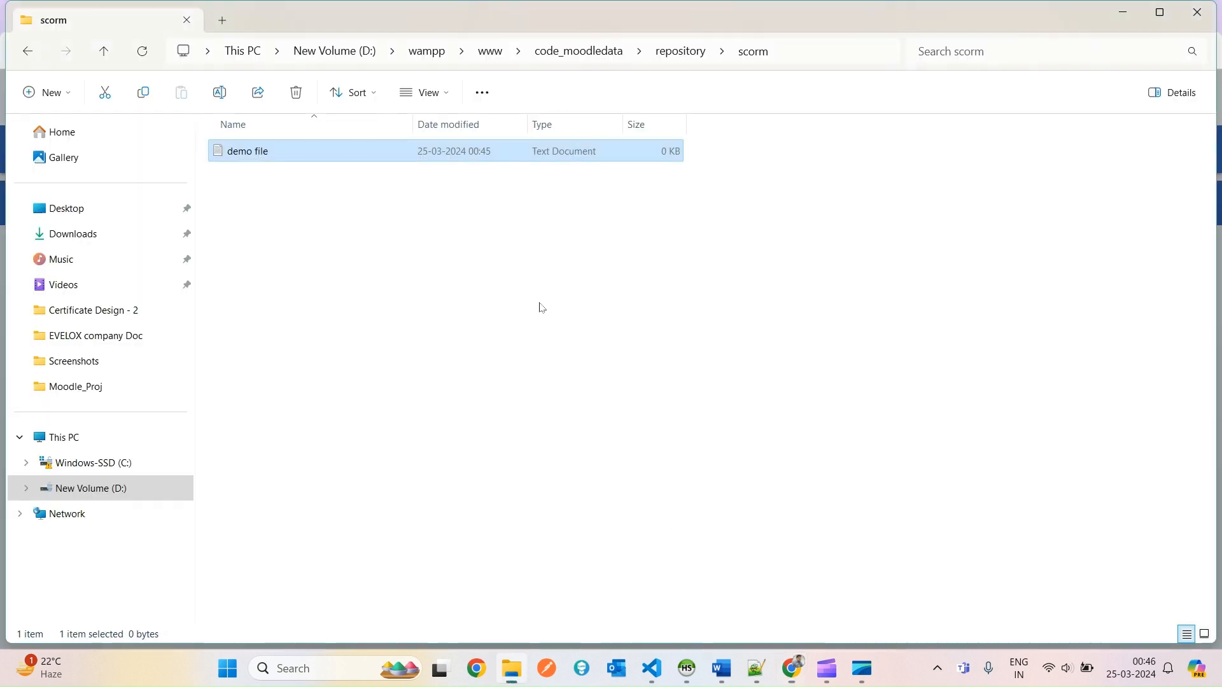
# Check demo file's properties, then refresh the SCORM repository listing in Moodle.
pyautogui.click(683, 55)
pyautogui.doubleClick(301, 180)
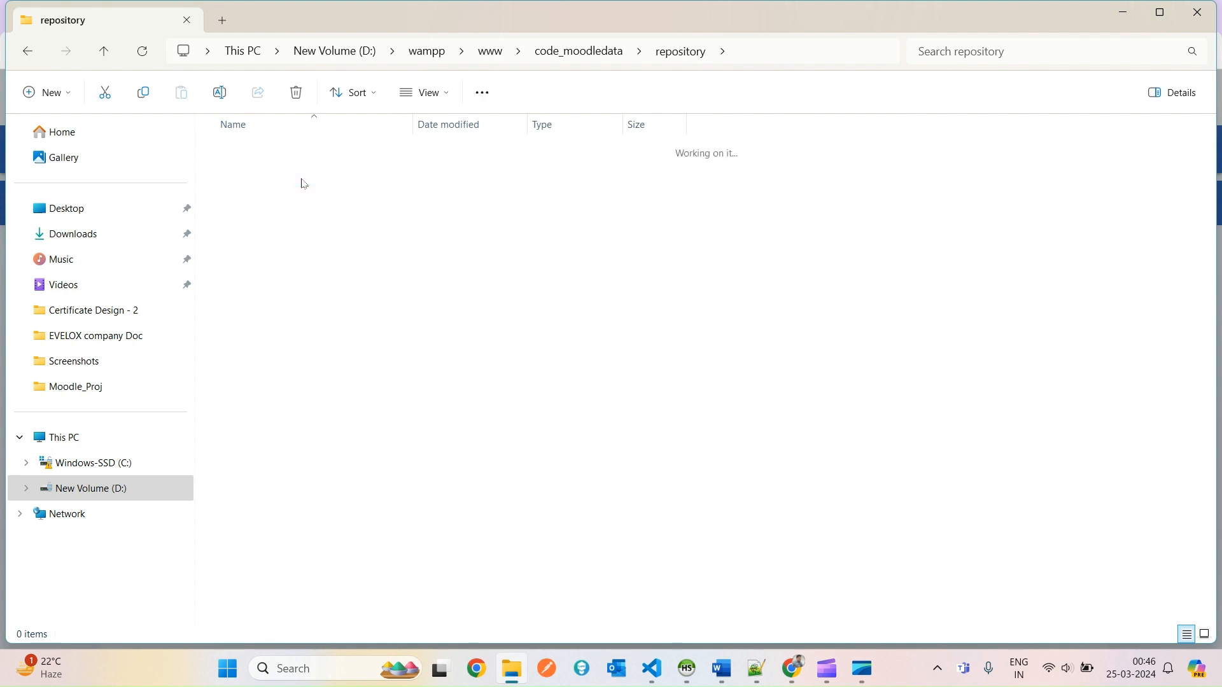
pyautogui.click(291, 153)
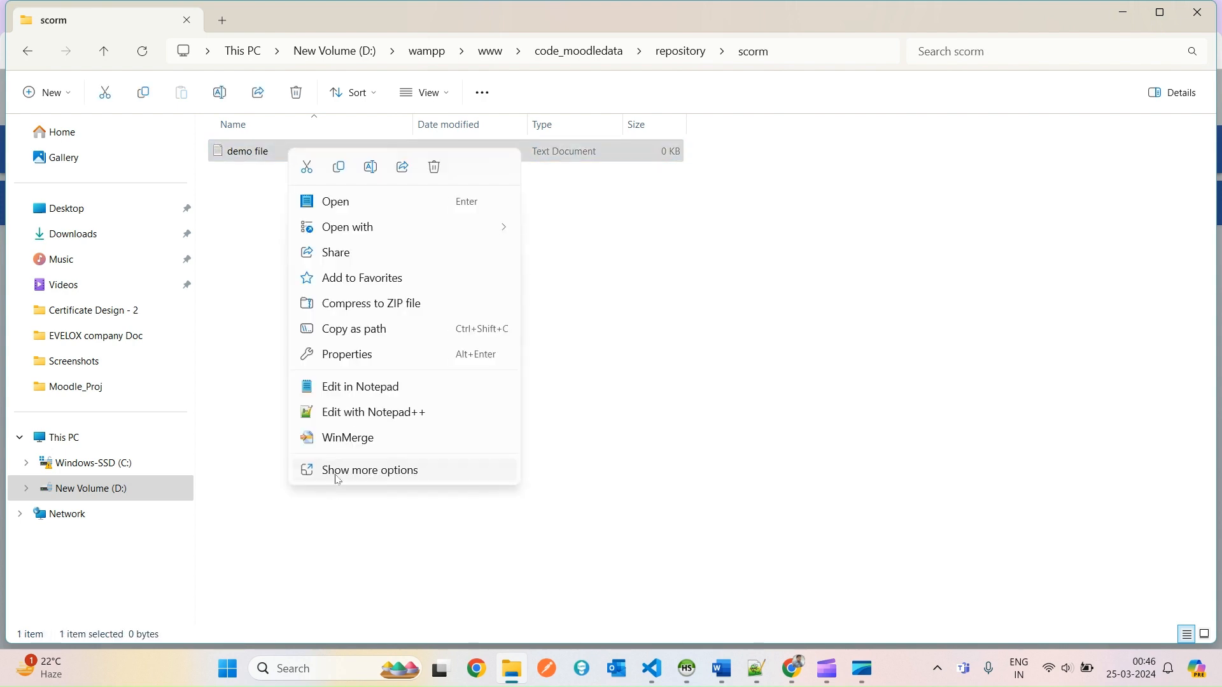
pyautogui.click(338, 480)
pyautogui.click(353, 567)
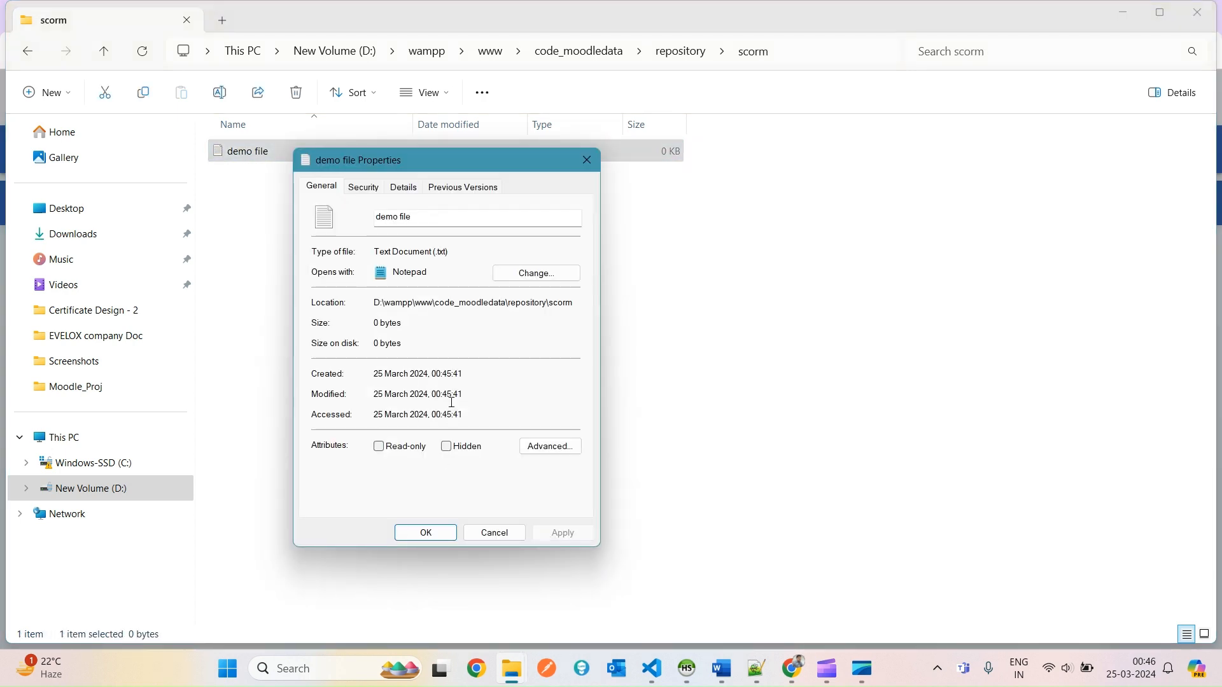
pyautogui.click(515, 535)
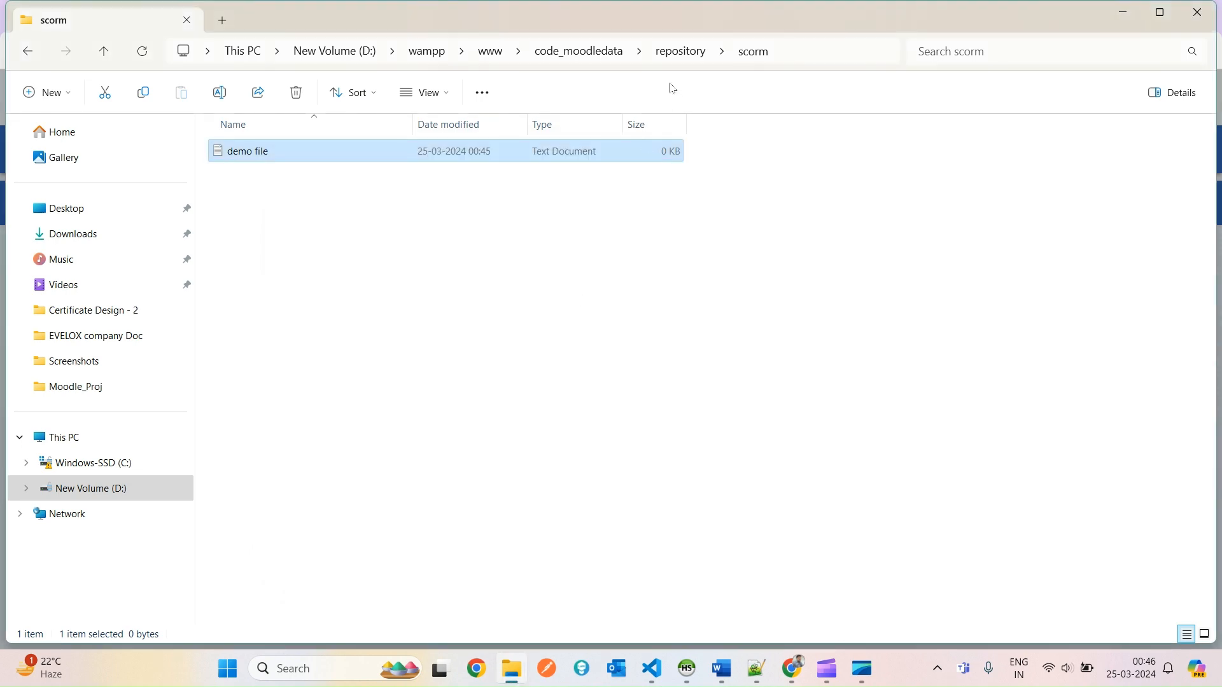
pyautogui.hotkey('alt', 'Tab')
pyautogui.doubleClick(485, 256)
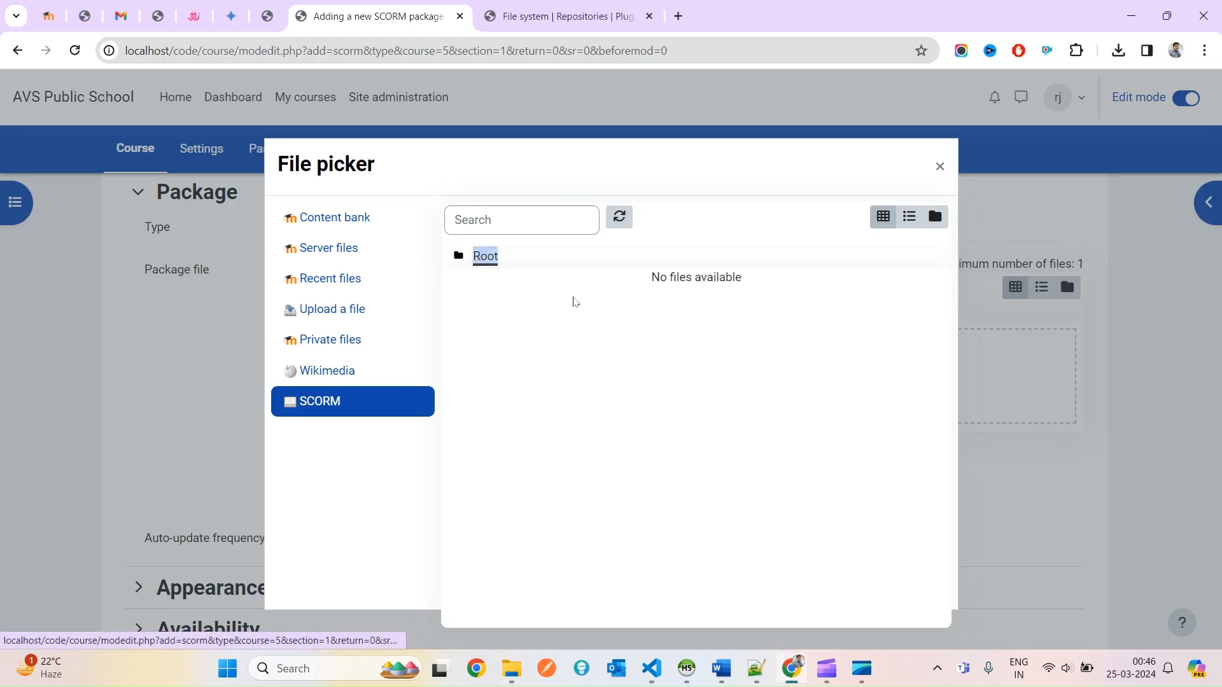
pyautogui.click(619, 217)
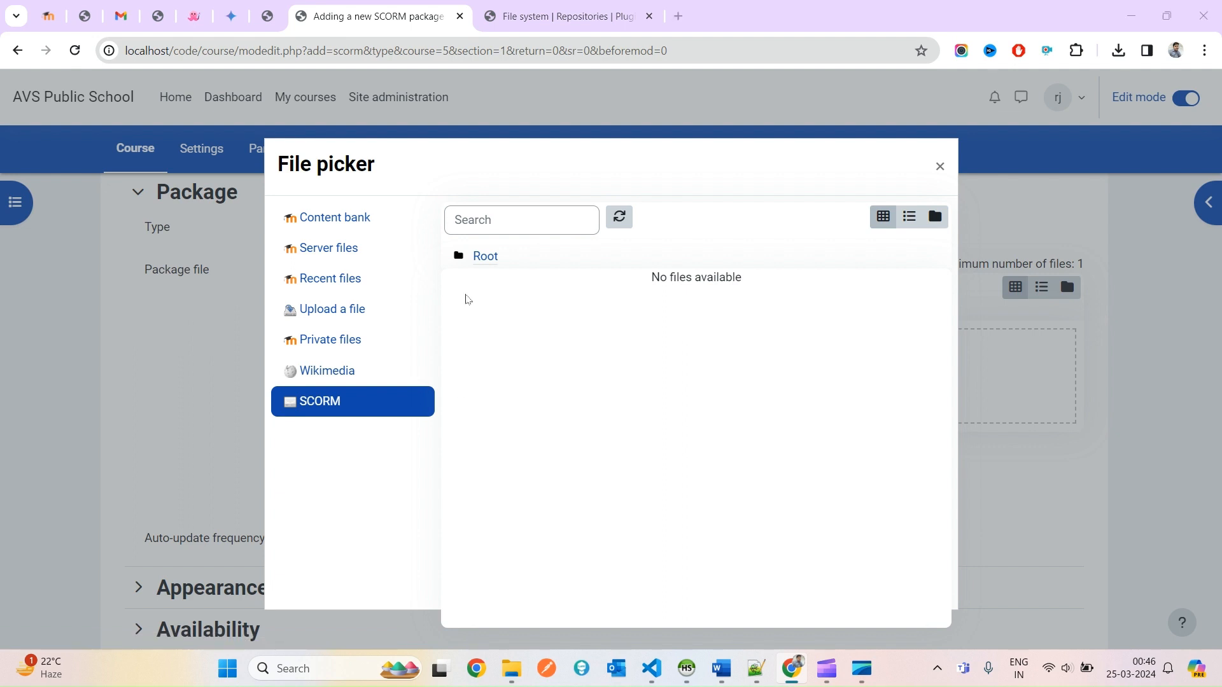
# Permanently delete demo file from the scorm folder and open a new Chrome tab.
pyautogui.hotkey('alt', 'Tab')
pyautogui.hotkey('shift', 'Delete')
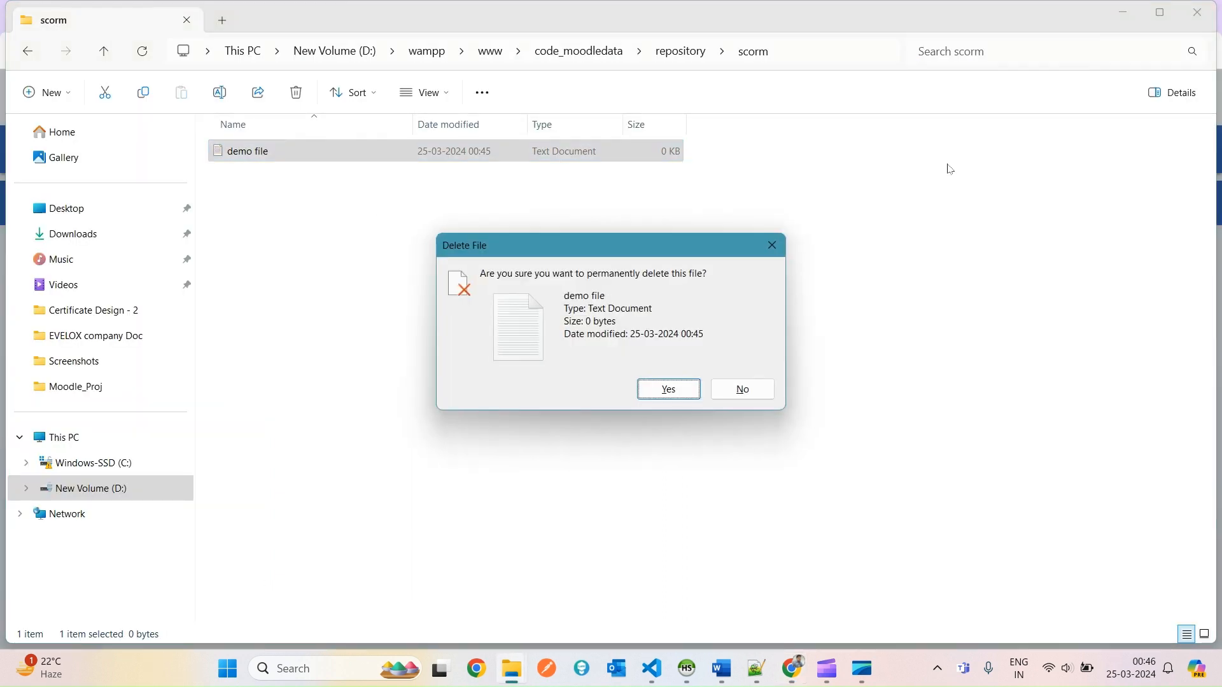
pyautogui.press('Return')
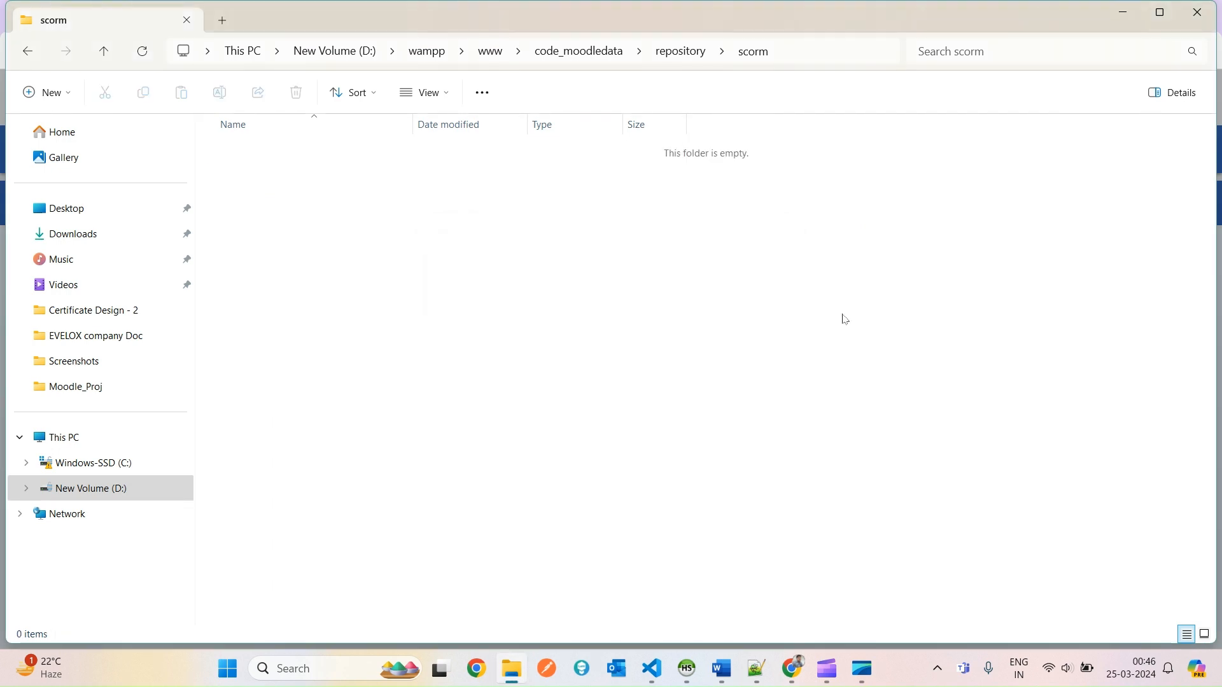
pyautogui.moveTo(793, 668)
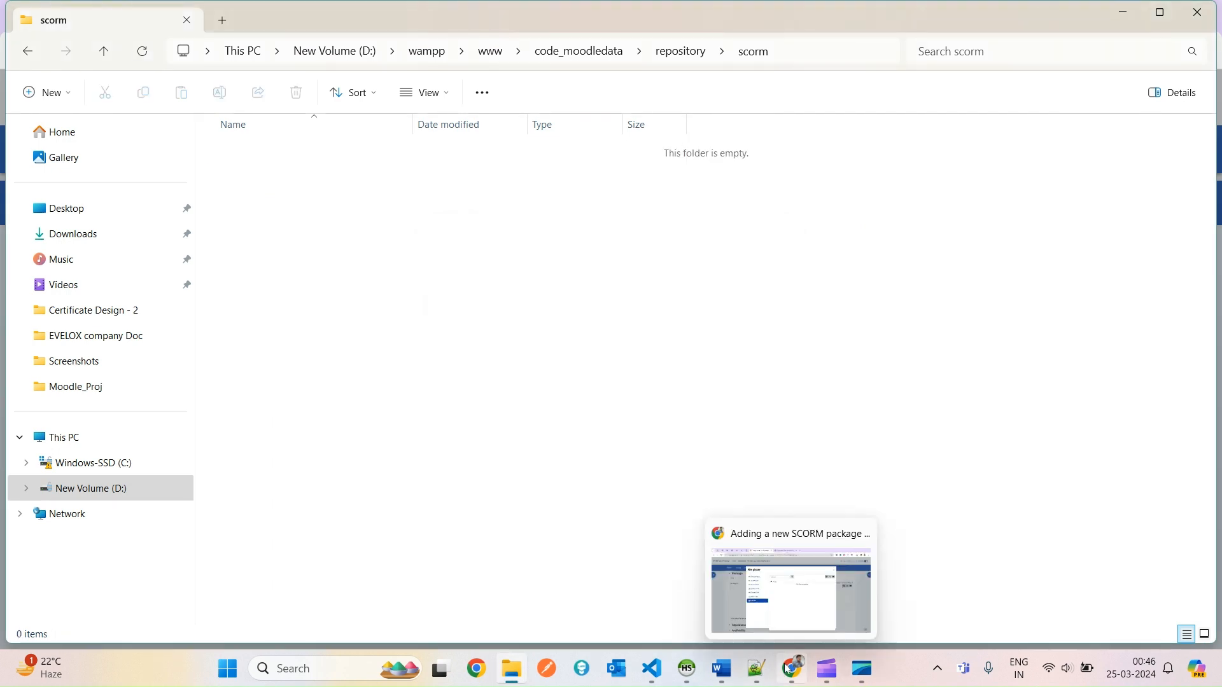
pyautogui.click(780, 584)
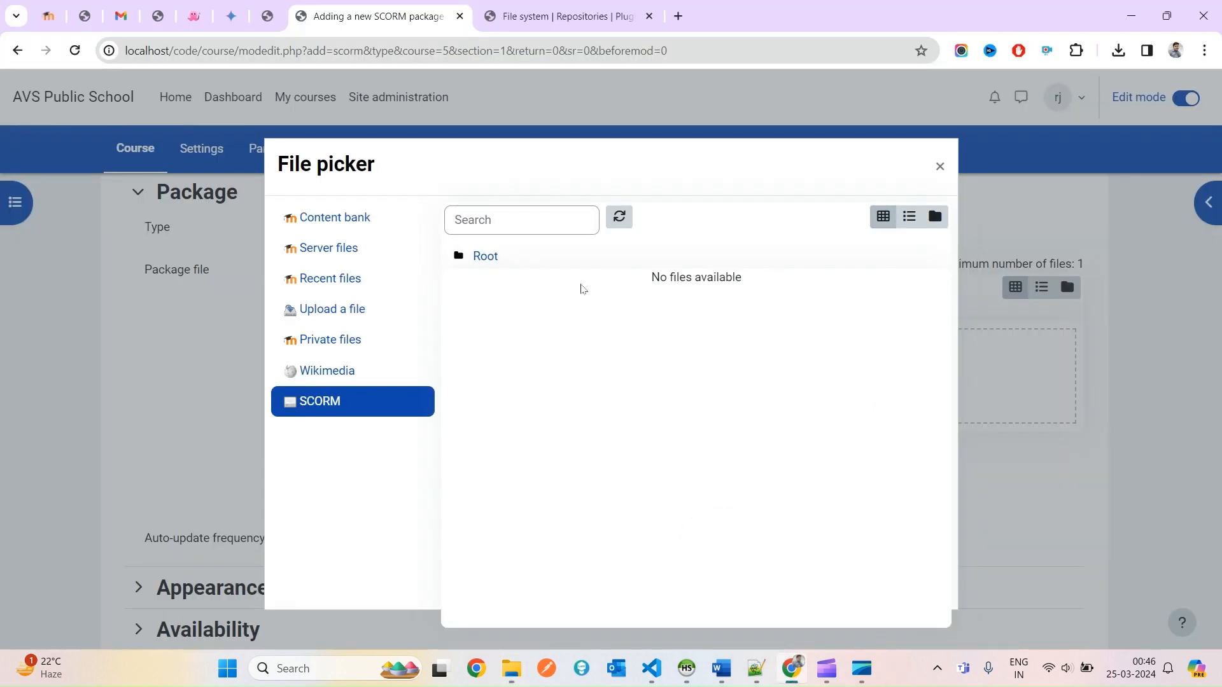
pyautogui.click(678, 15)
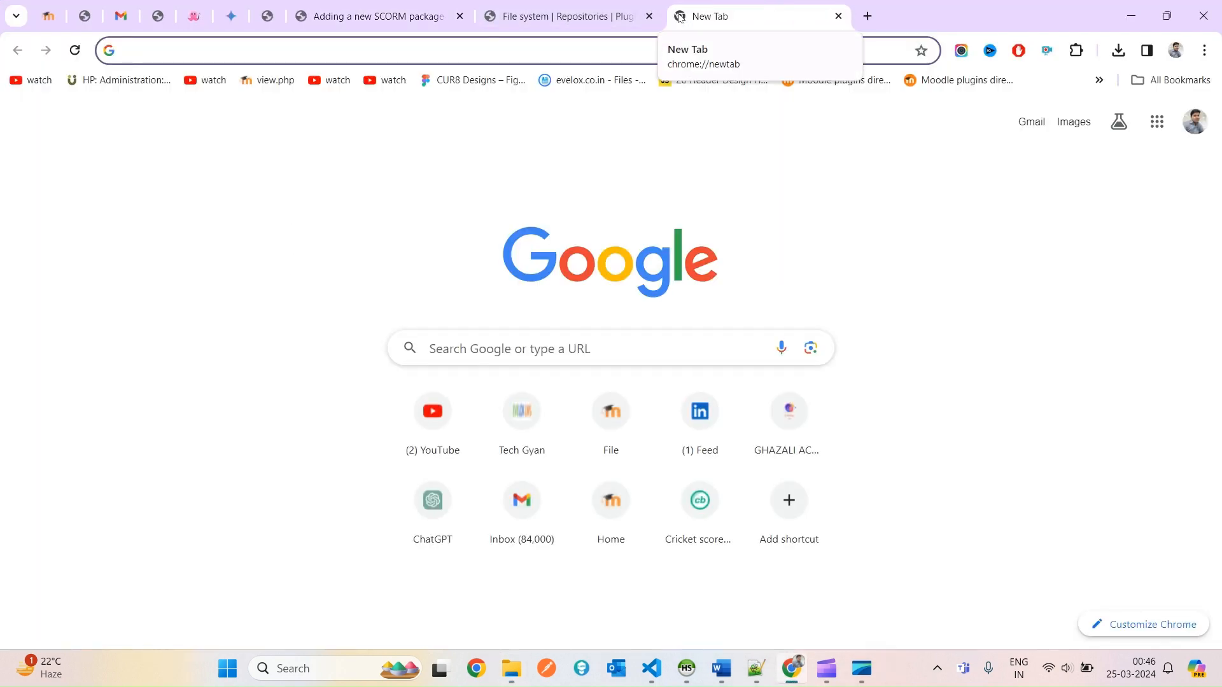
# Search the web for sample SCORM packages.
pyautogui.write('smaple')
pyautogui.press('BackSpace')
pyautogui.press('BackSpace')
pyautogui.press('BackSpace')
pyautogui.press('BackSpace')
pyautogui.press('BackSpace')
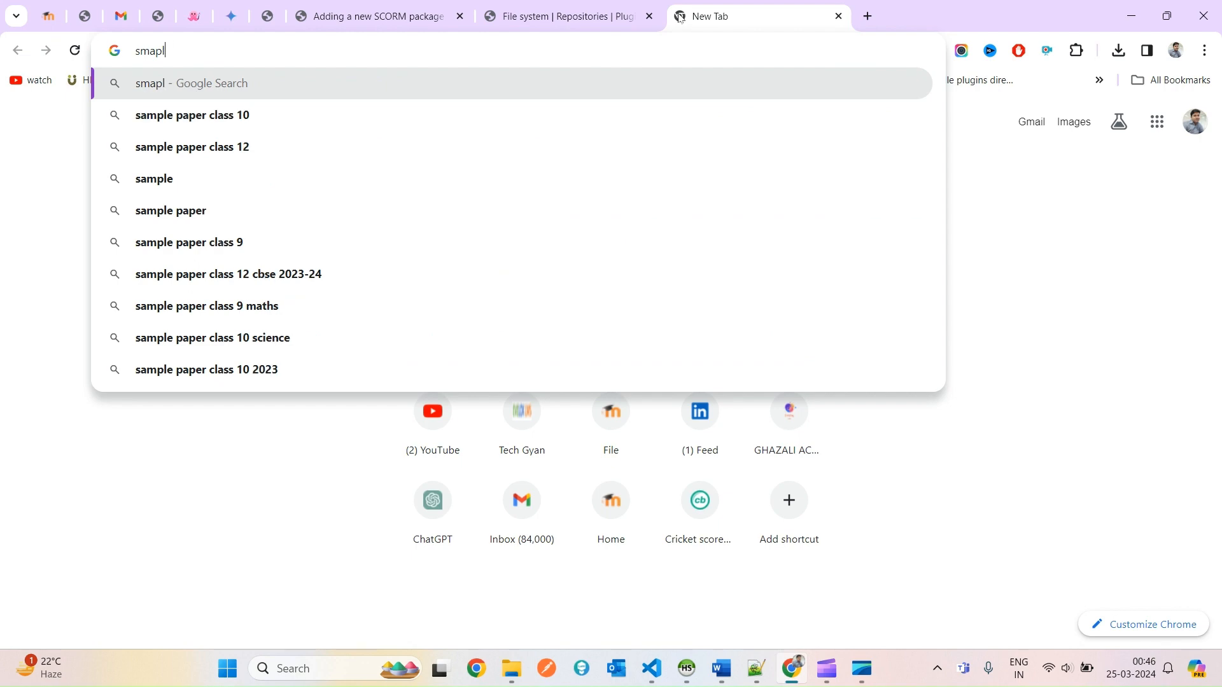
pyautogui.write('ample ')
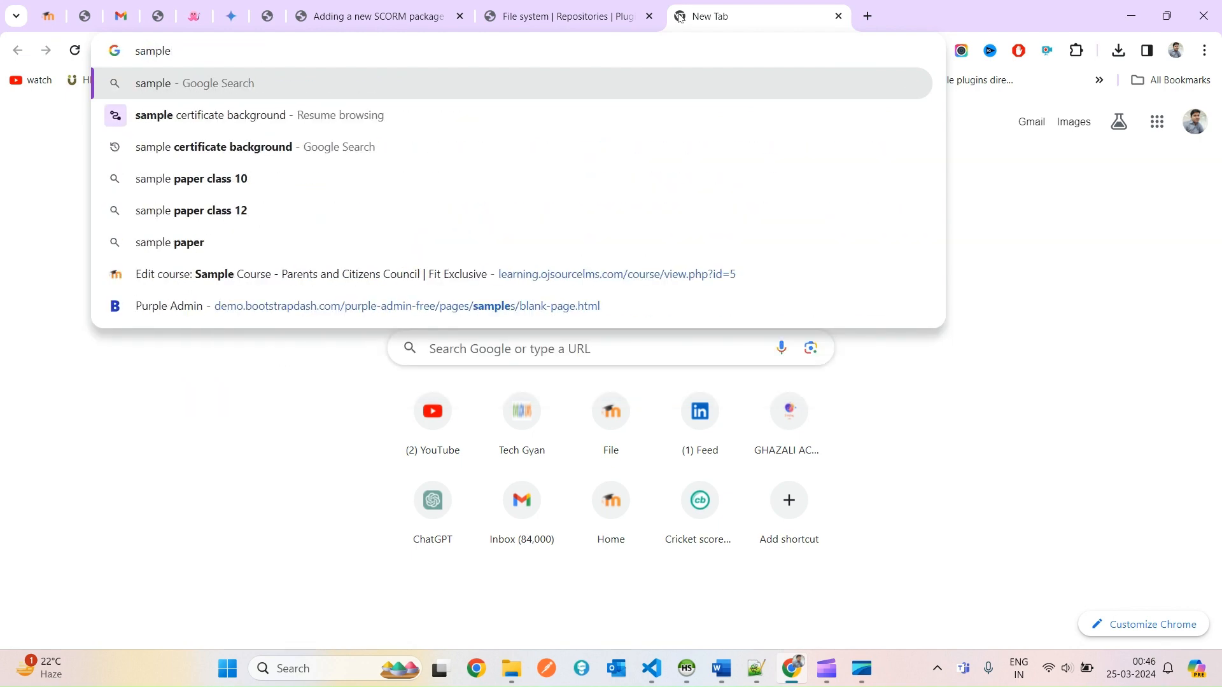
pyautogui.write('scorm pa')
pyautogui.press('Return')
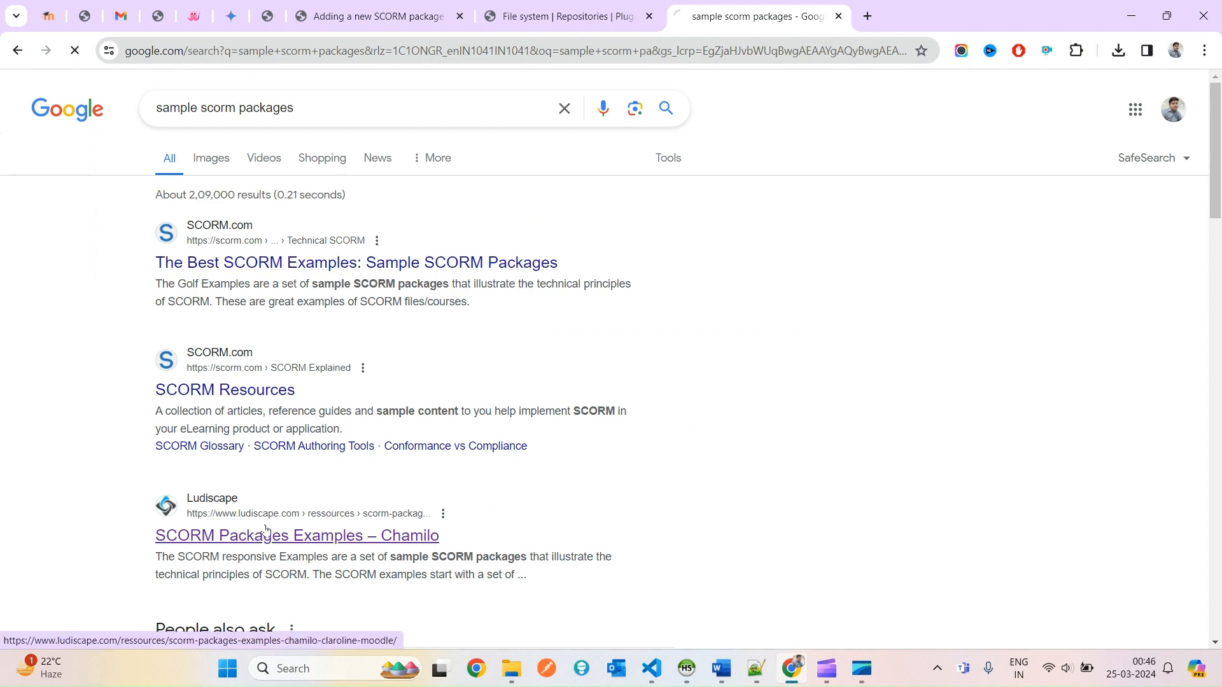
# Download ScormBilanMoodle (1).zip from Ludiscape's SCORM examples page and open it.
pyautogui.click(339, 535)
pyautogui.scroll(-1, 575, 433)
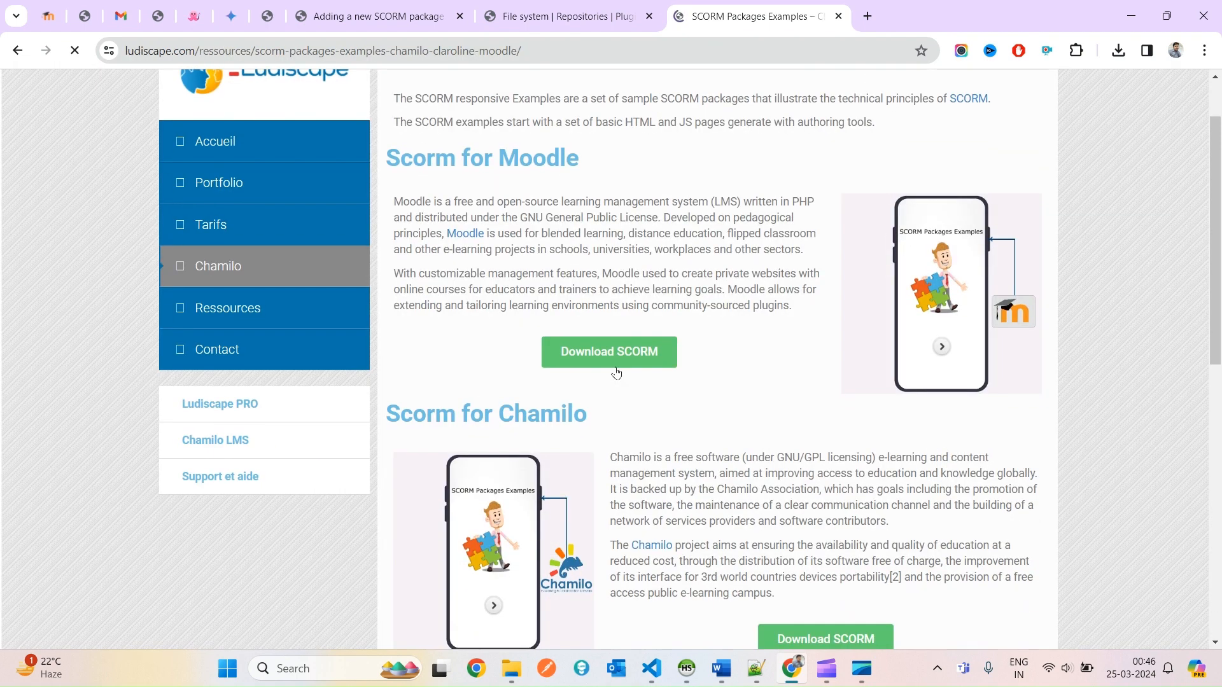
pyautogui.click(609, 353)
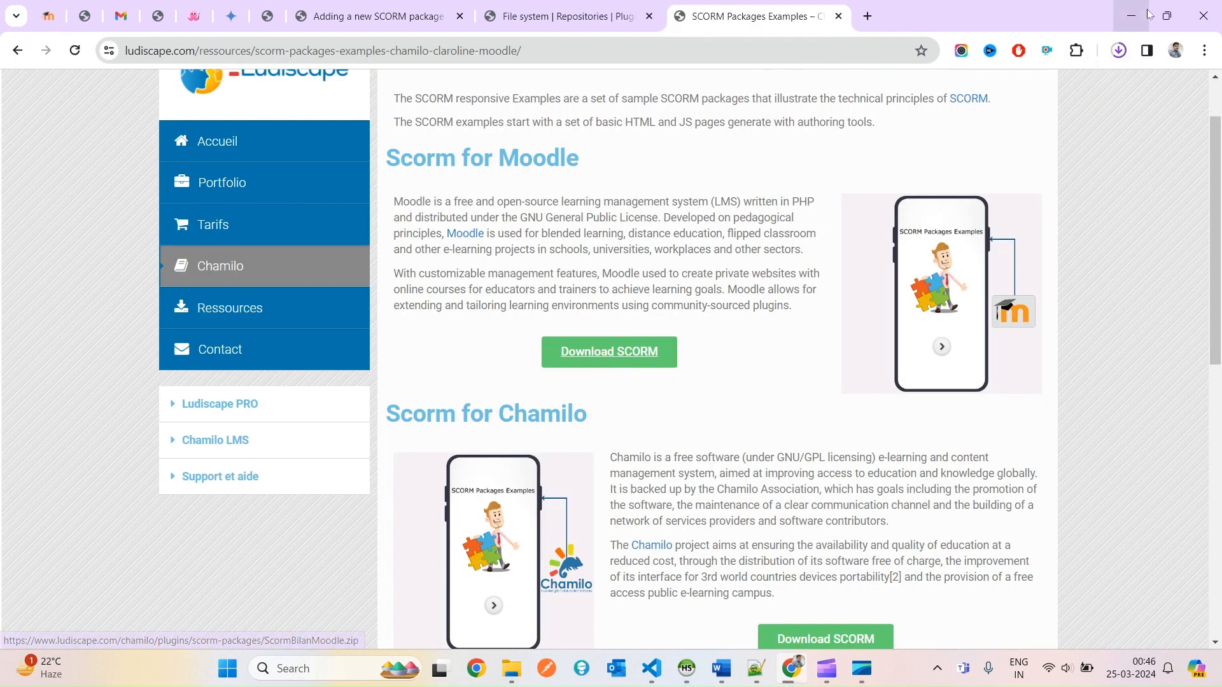
pyautogui.click(1117, 52)
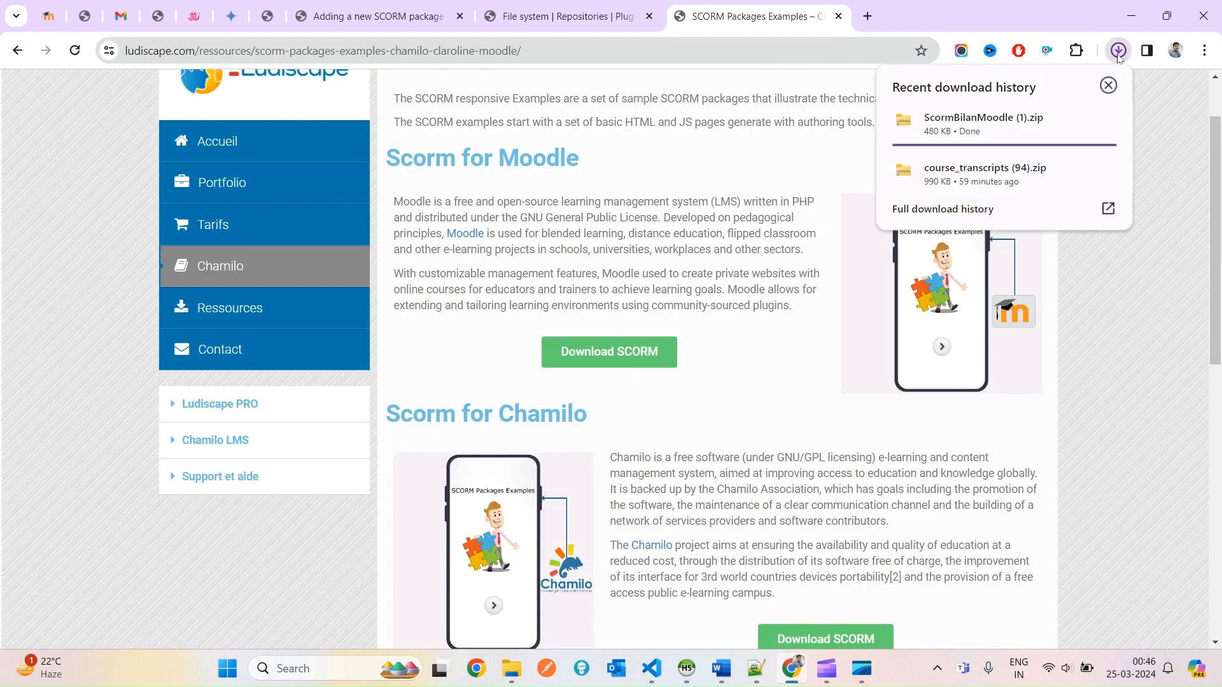
pyautogui.click(1041, 127)
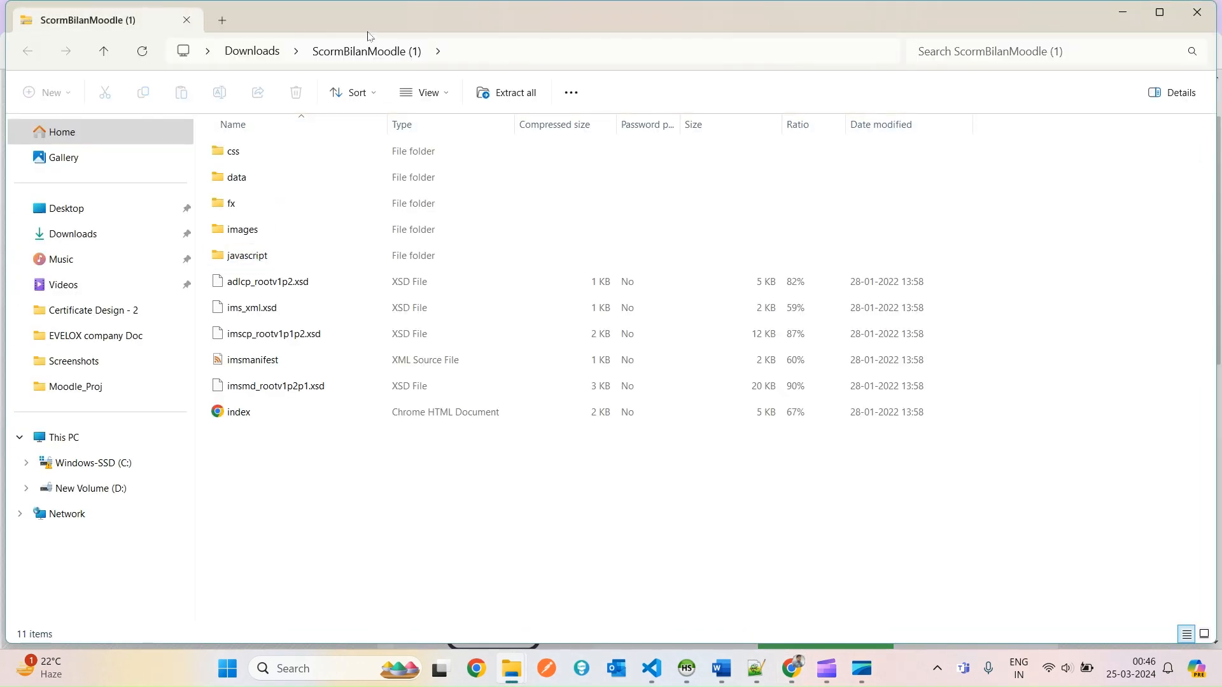
# Paste the downloaded zip into the repository's scorm folder.
pyautogui.click(252, 51)
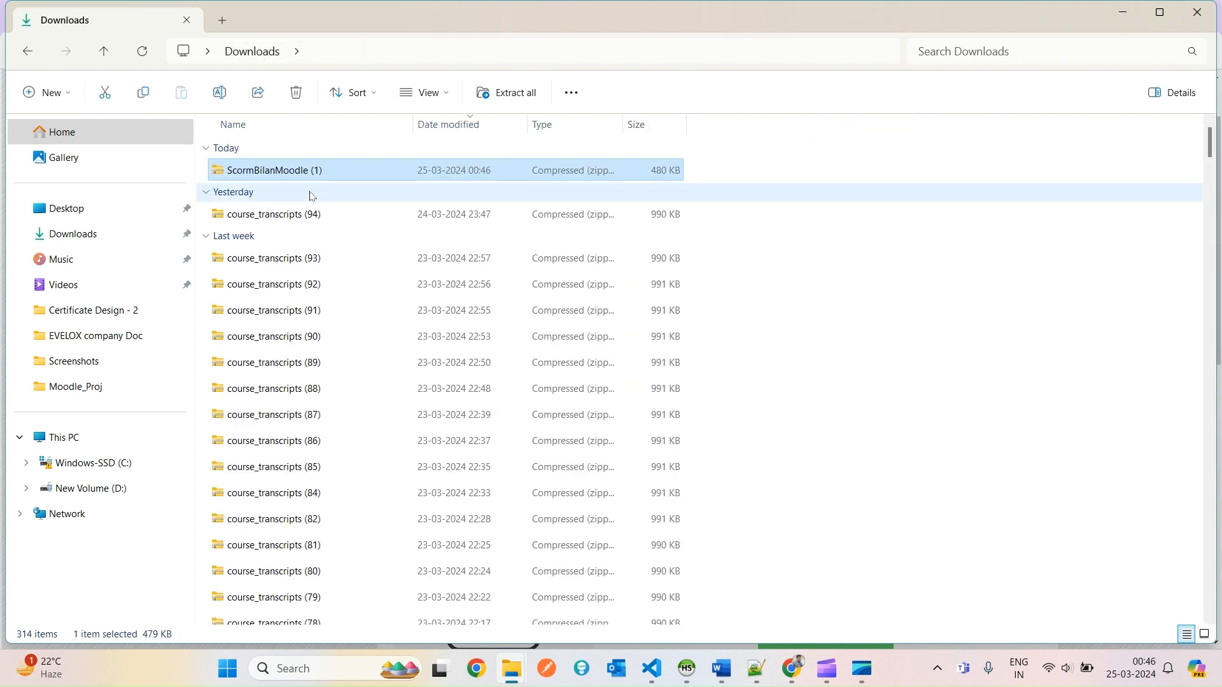
pyautogui.moveTo(513, 668)
pyautogui.click(442, 546)
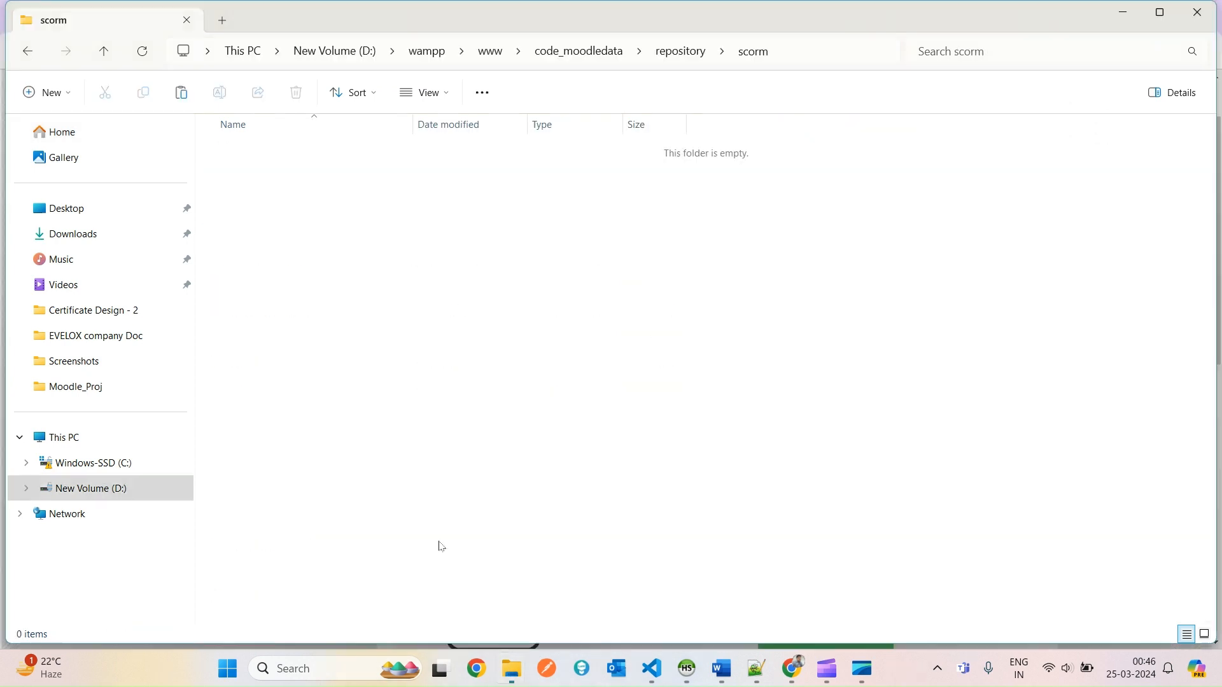
pyautogui.rightClick(516, 277)
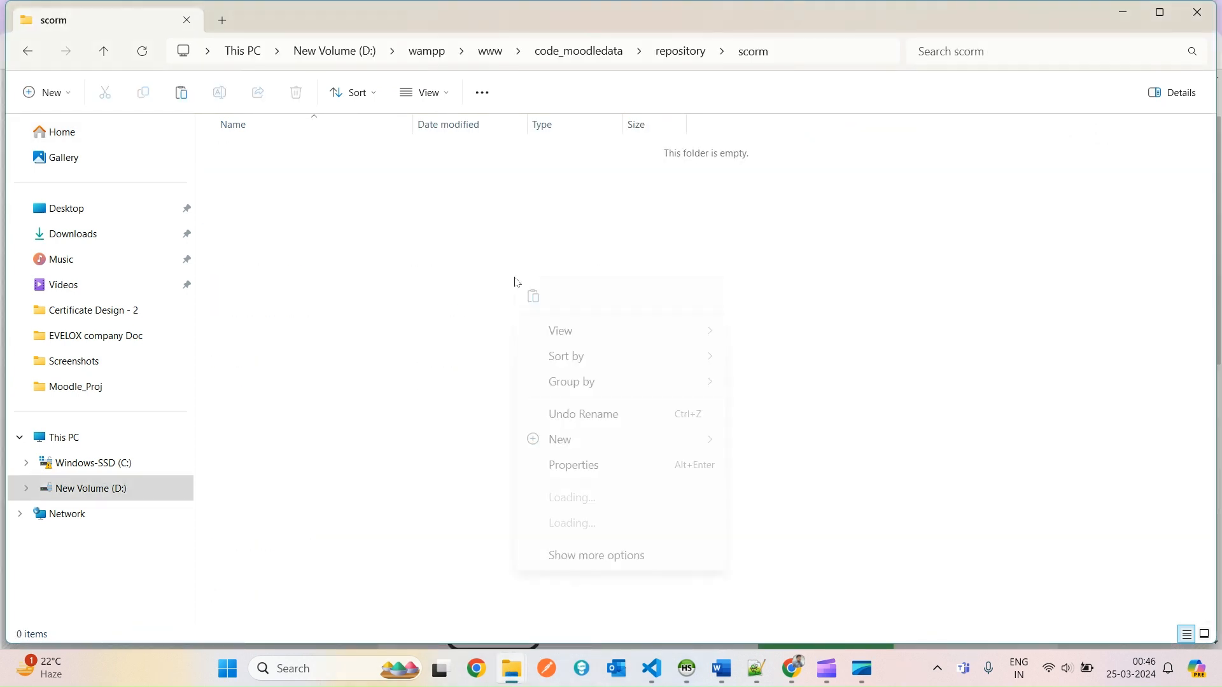
pyautogui.click(566, 568)
pyautogui.click(543, 390)
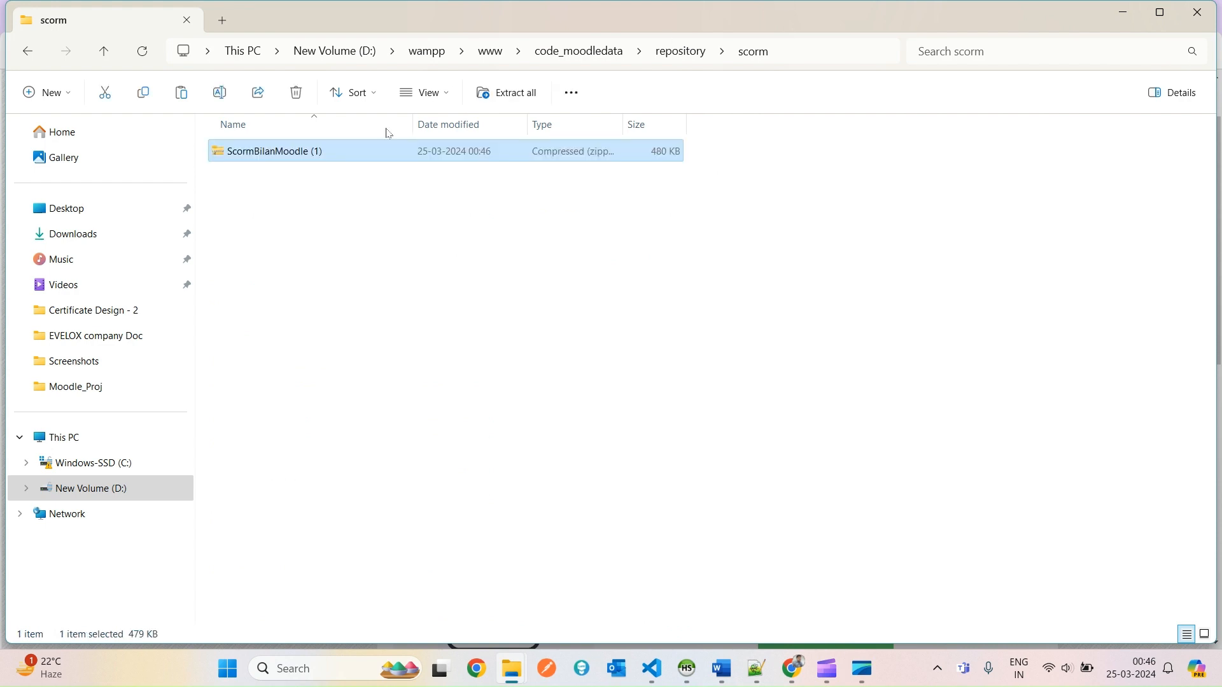
# Extract the zip into the scorm folder and delete the zip copy.
pyautogui.rightClick(292, 154)
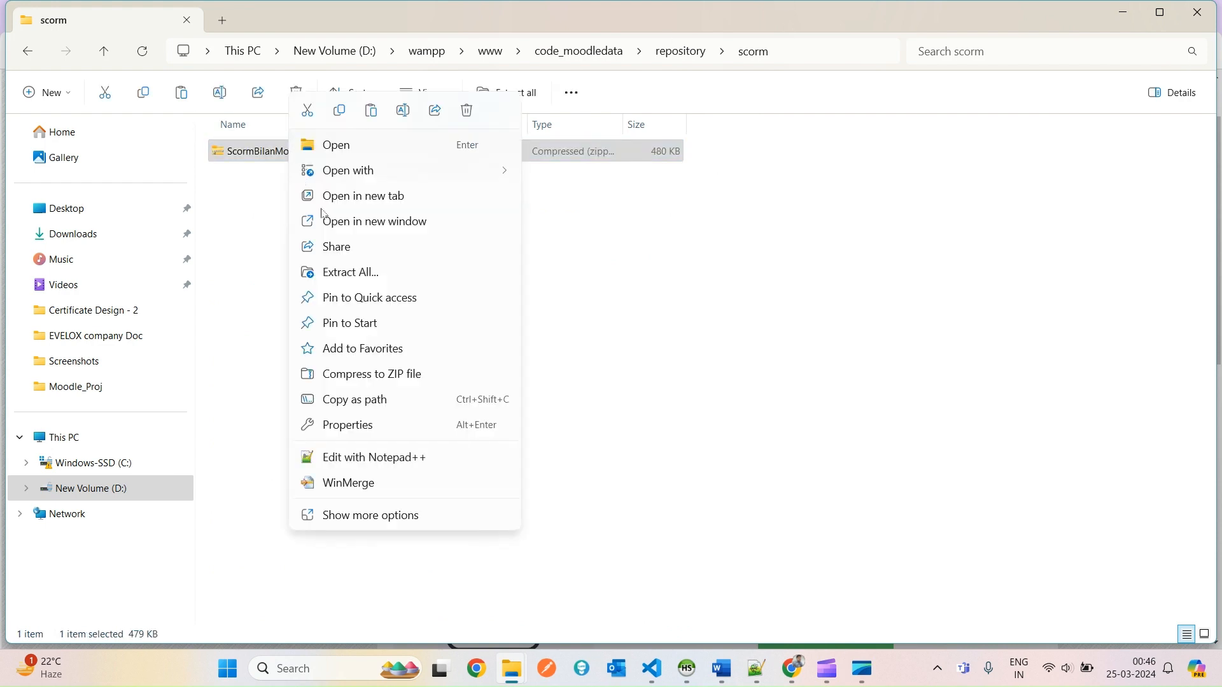
pyautogui.click(366, 274)
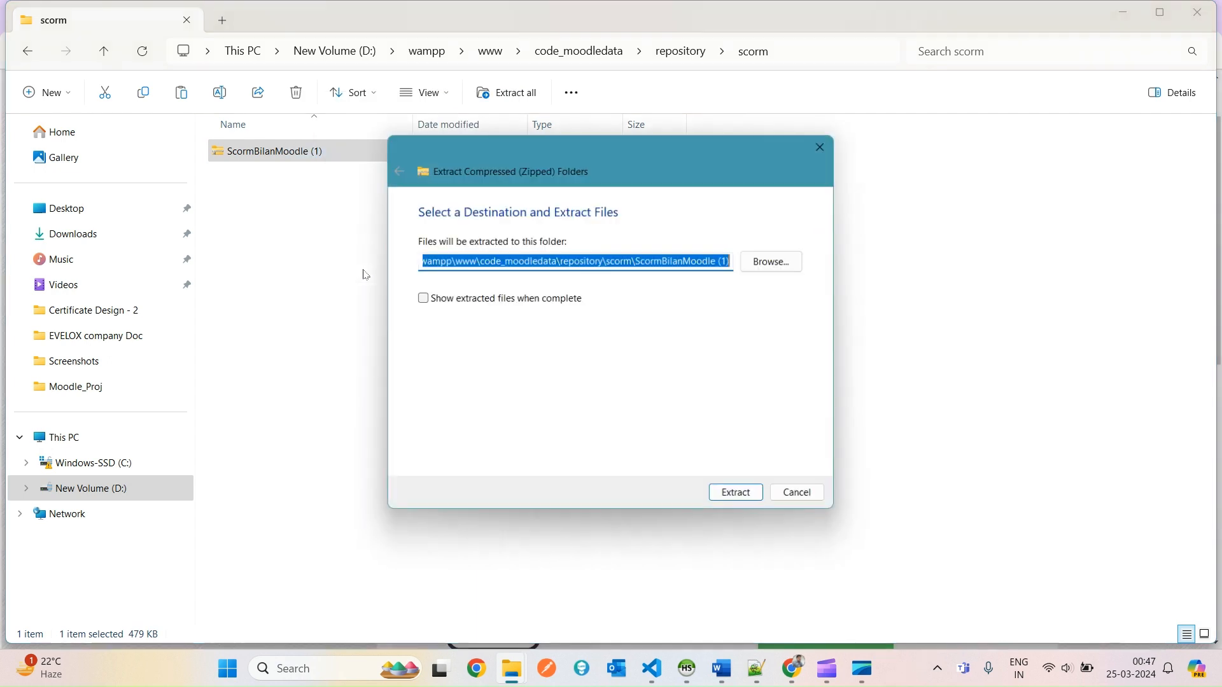
pyautogui.click(743, 495)
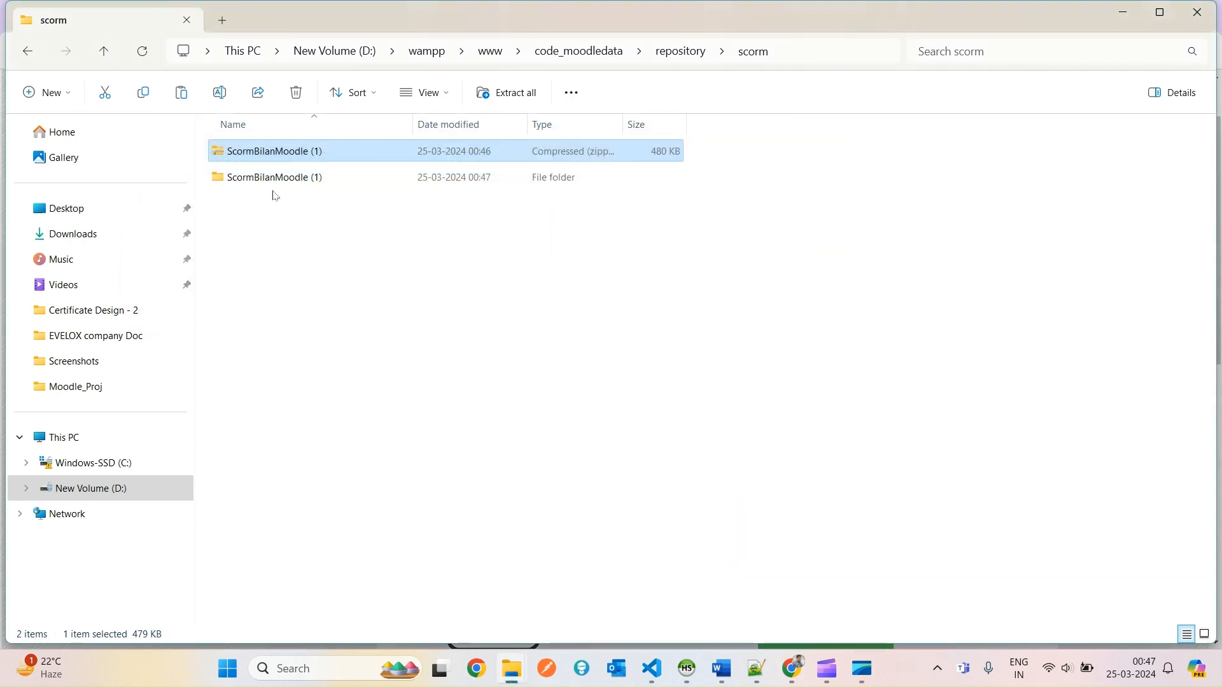
pyautogui.press('Delete')
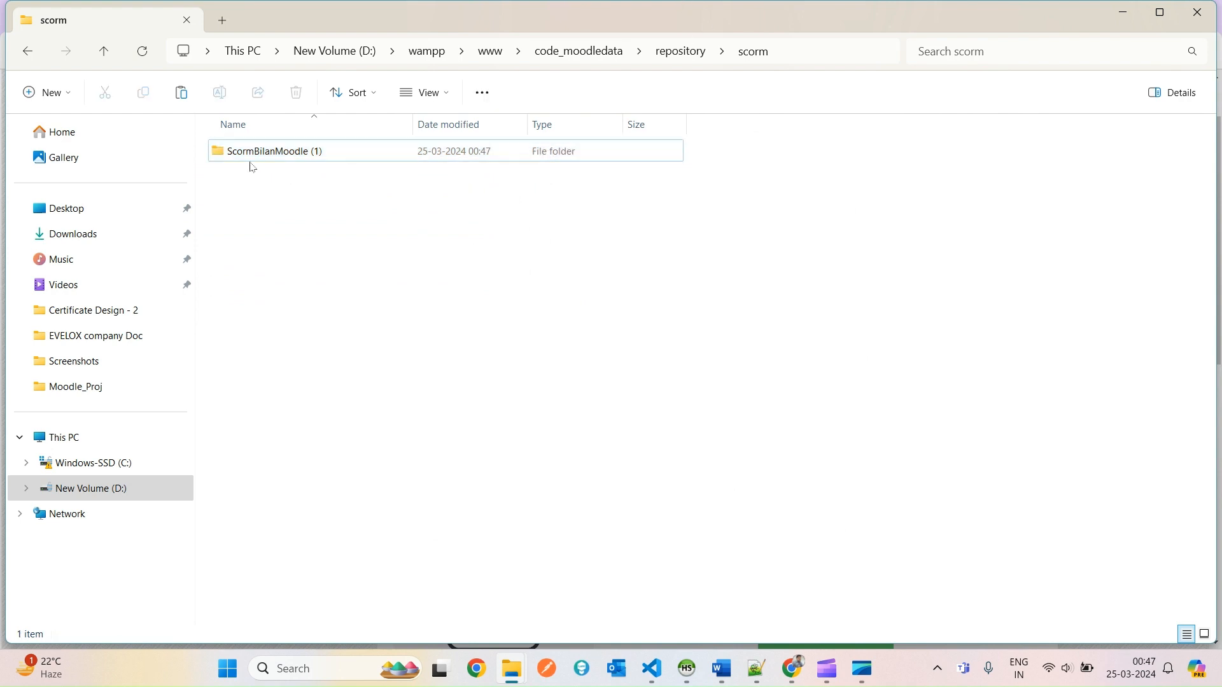
# Rename the extracted ScormBilanMoodle (1) folder to my_scorm.
pyautogui.click(296, 157)
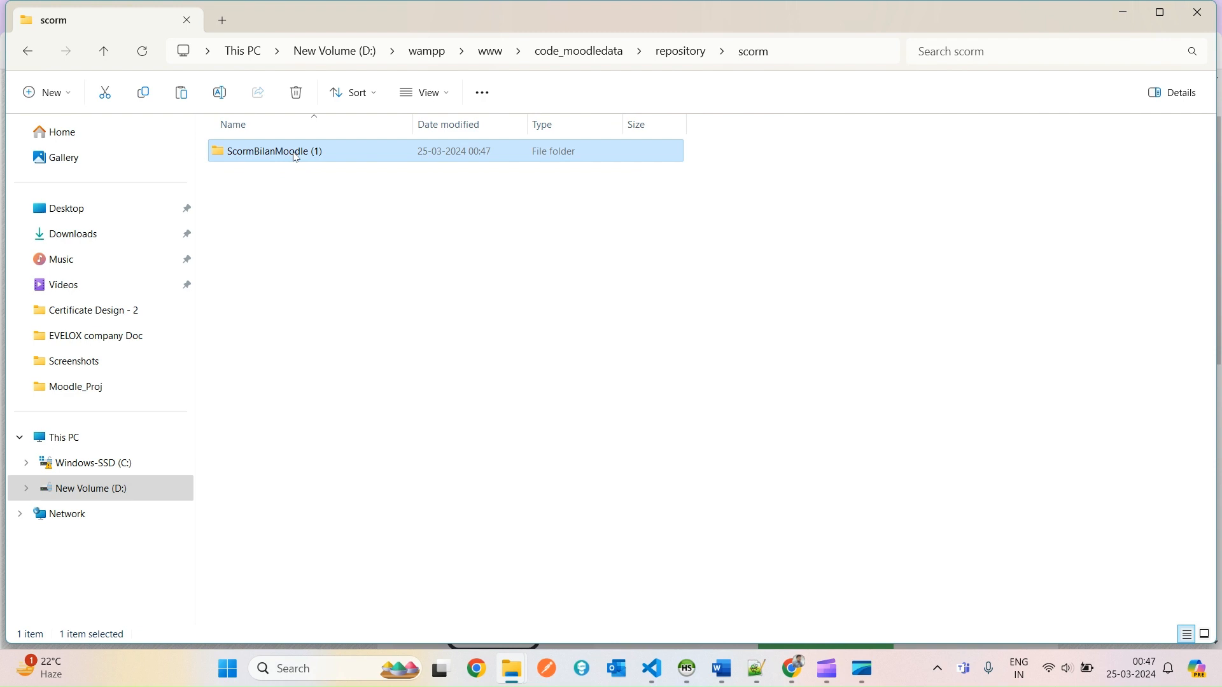
pyautogui.click(296, 157)
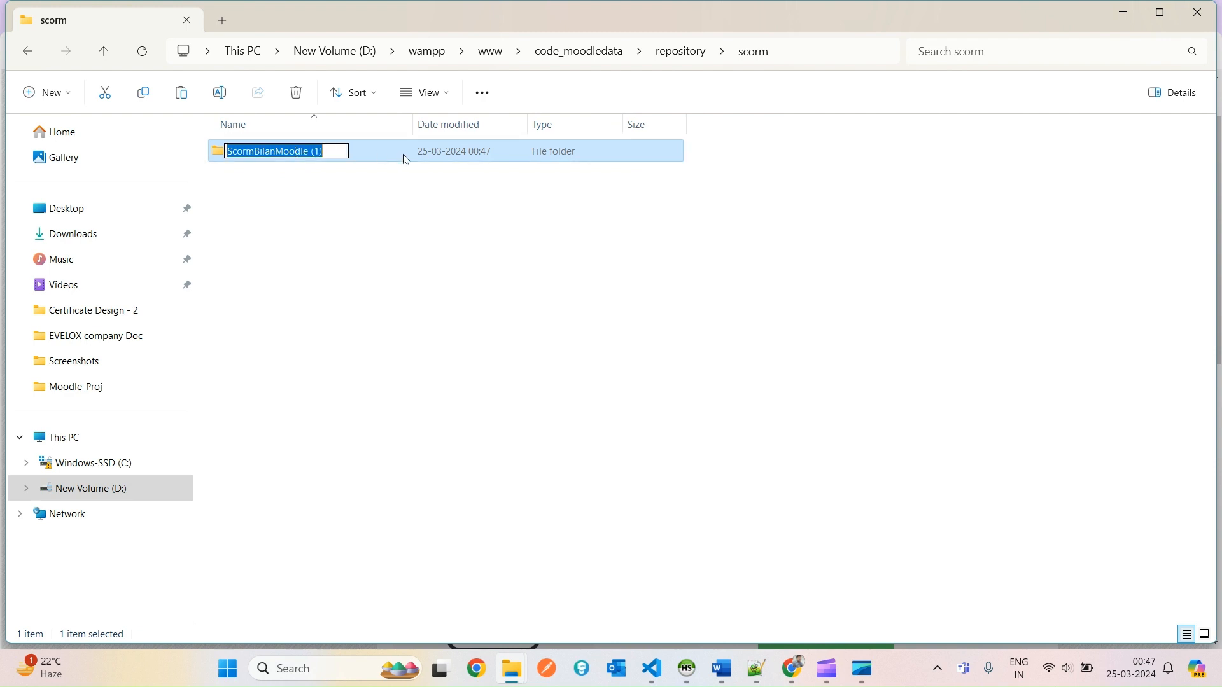
pyautogui.press('BackSpace')
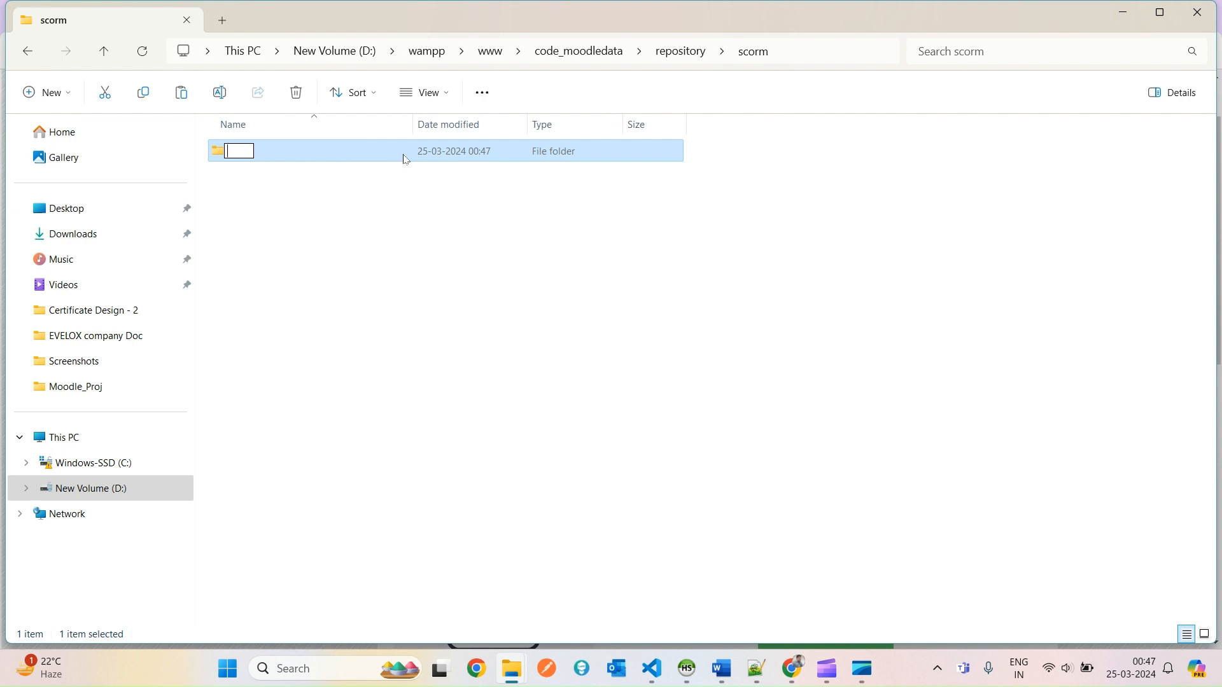
pyautogui.write('my_scorm')
pyautogui.press('Return')
# Open my_scorm and check its path and package files, including imsmanifest.
pyautogui.doubleClick(405, 158)
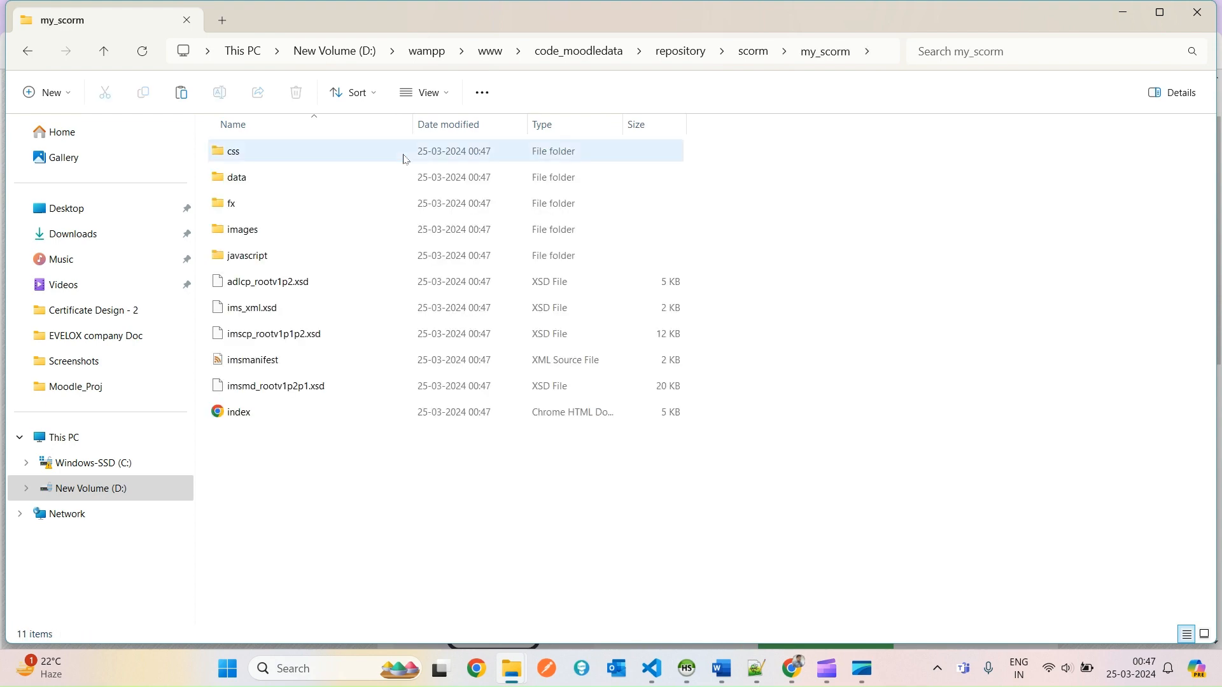
pyautogui.hotkey('alt', 'Tab')
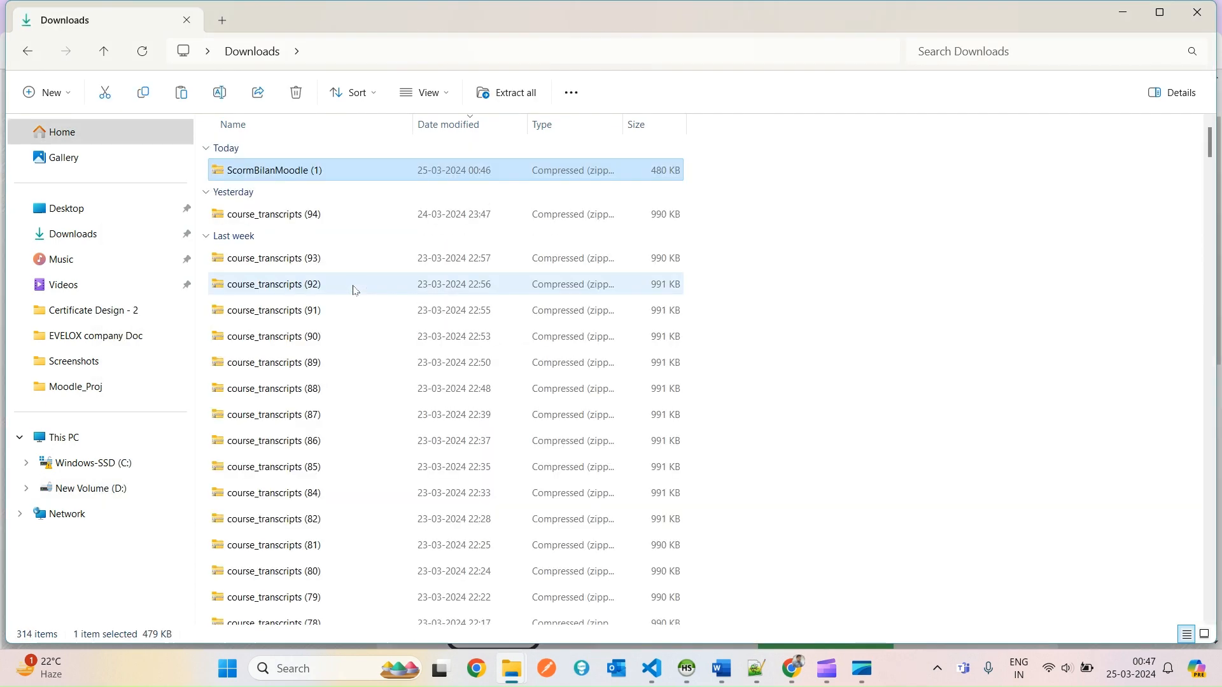
pyautogui.hotkey('alt', 'Tab')
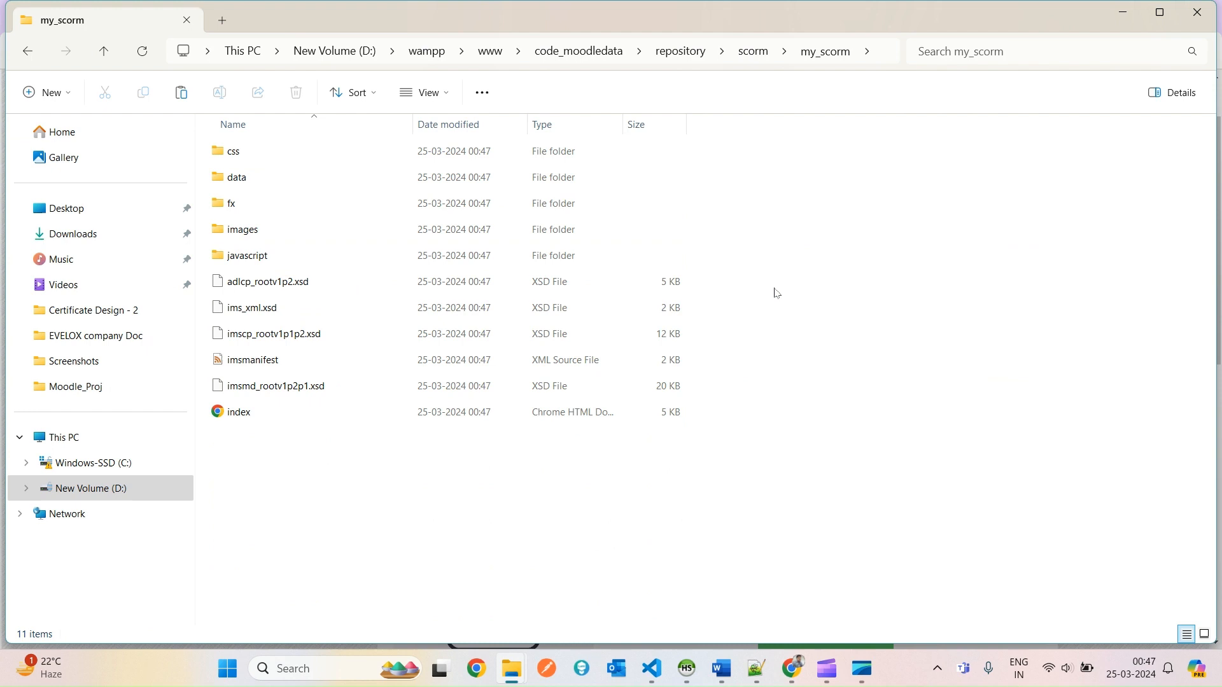
pyautogui.click(881, 58)
pyautogui.click(850, 450)
pyautogui.click(254, 369)
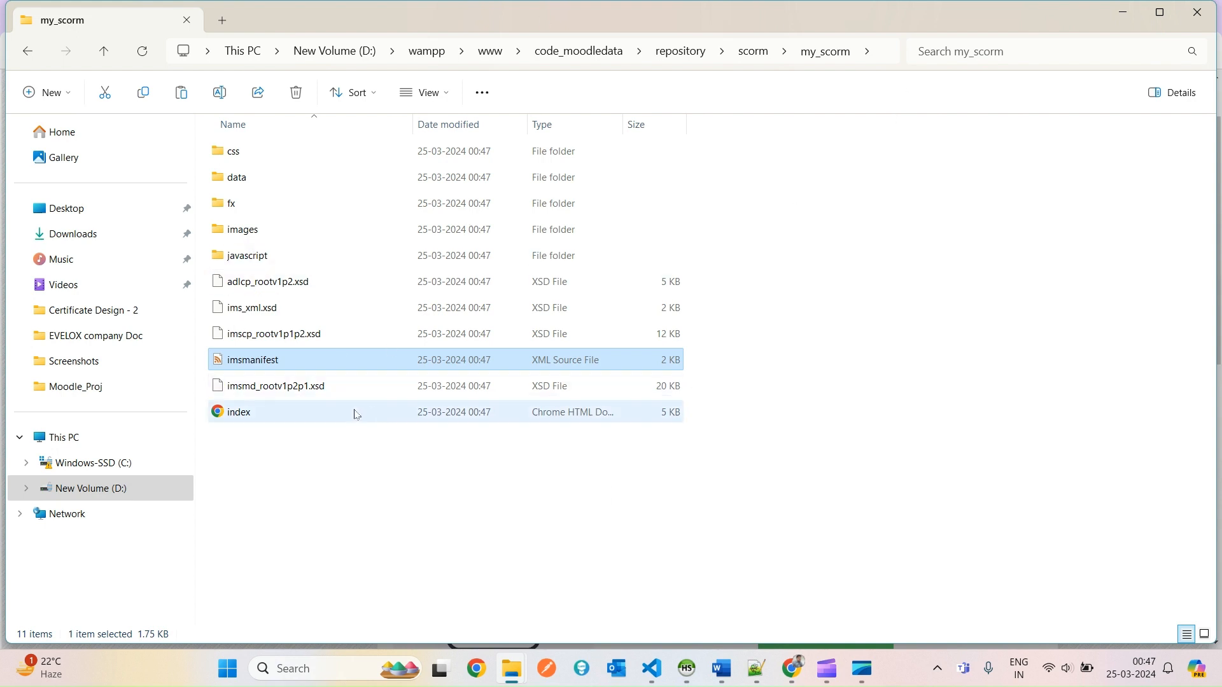
pyautogui.hotkey('alt', 'Tab')
pyautogui.hotkey('alt', 'Tab')
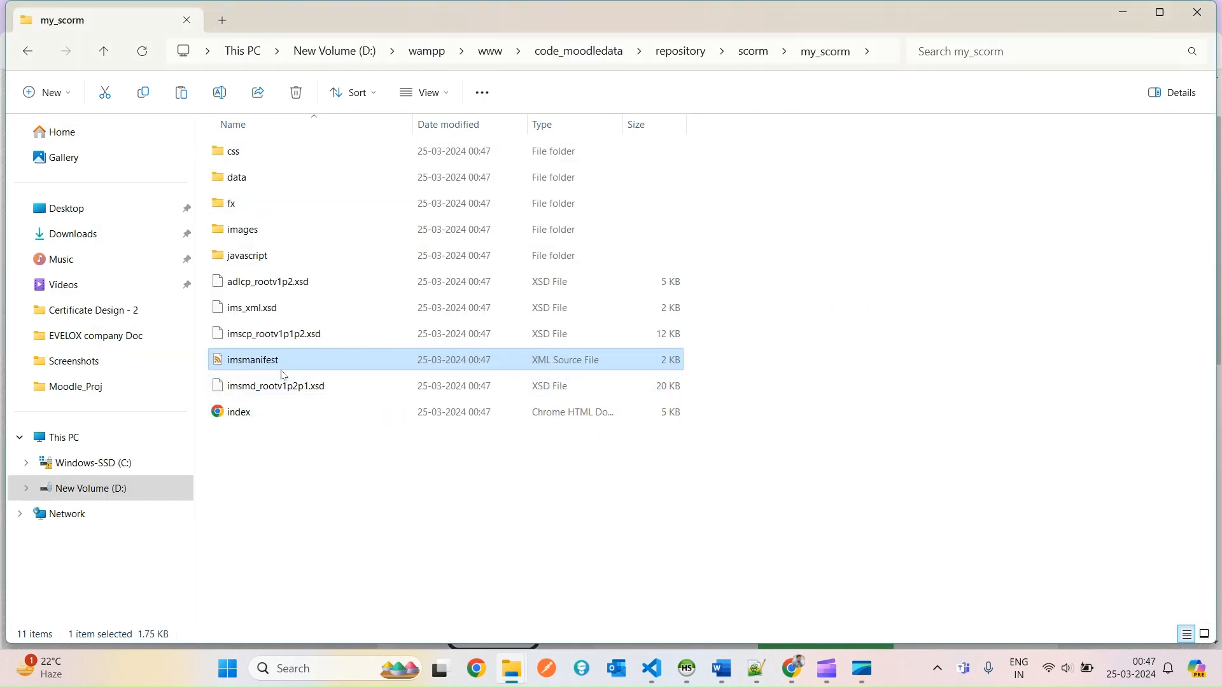
pyautogui.click(280, 387)
pyautogui.click(275, 367)
pyautogui.click(789, 676)
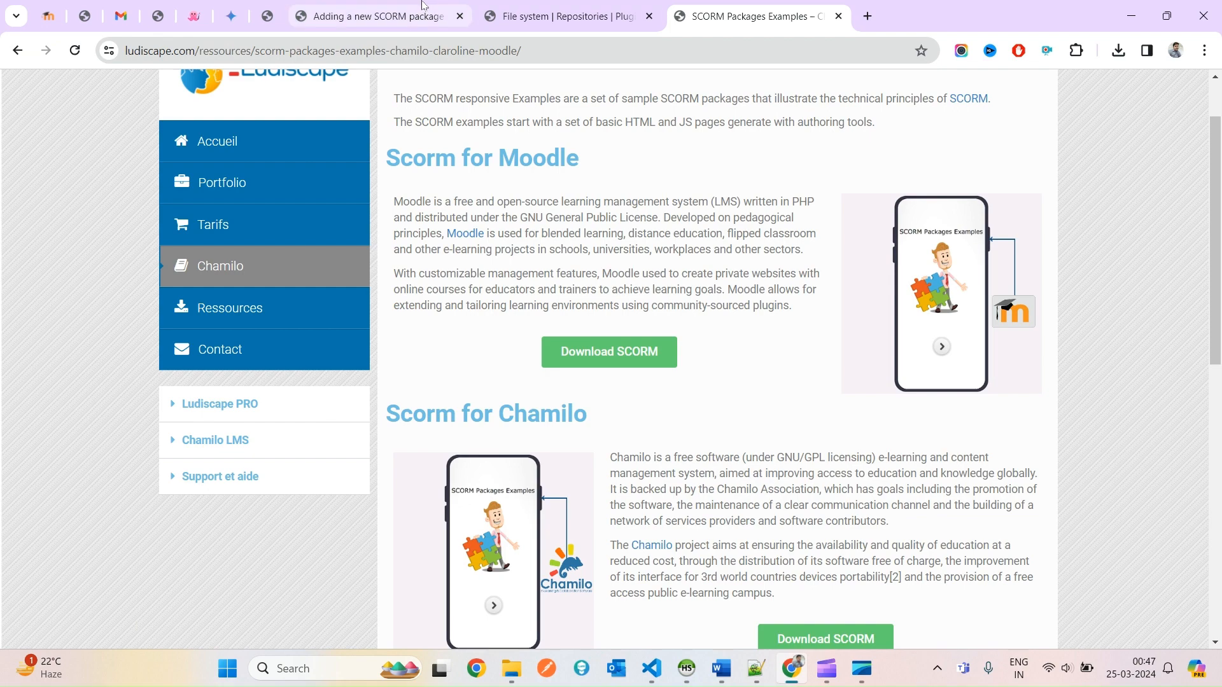
# Browse the SCORM repository in the file picker to the my_scorm folder.
pyautogui.click(407, 16)
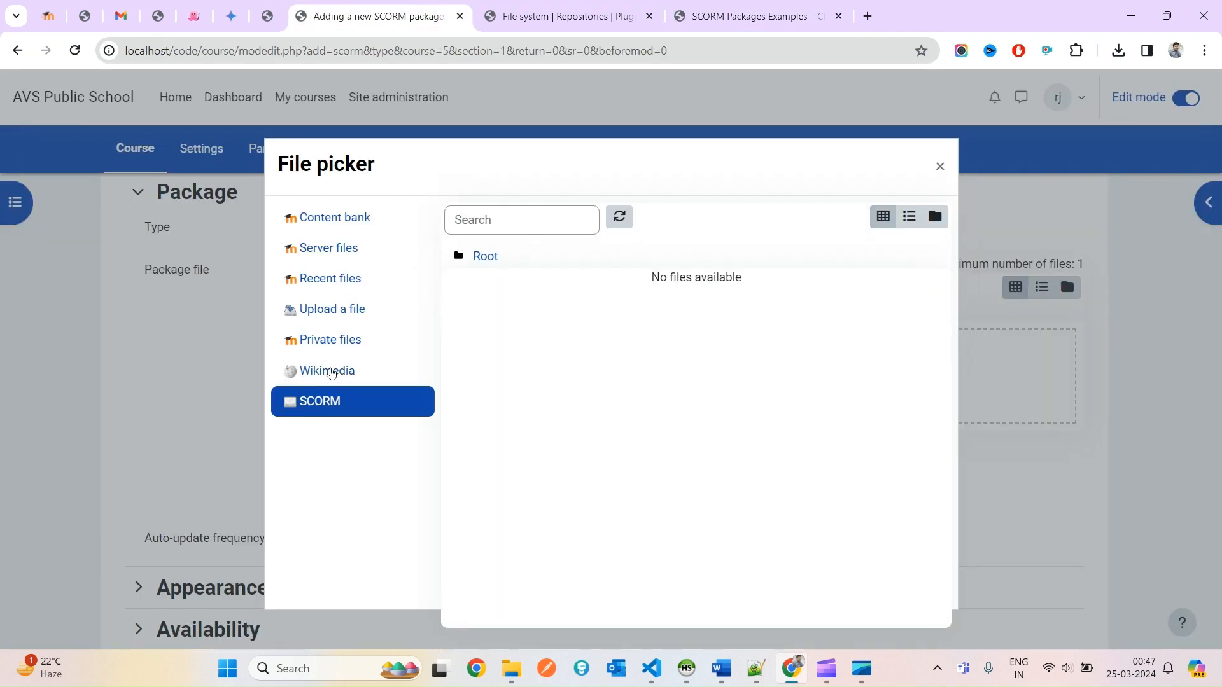
pyautogui.click(327, 374)
pyautogui.click(326, 407)
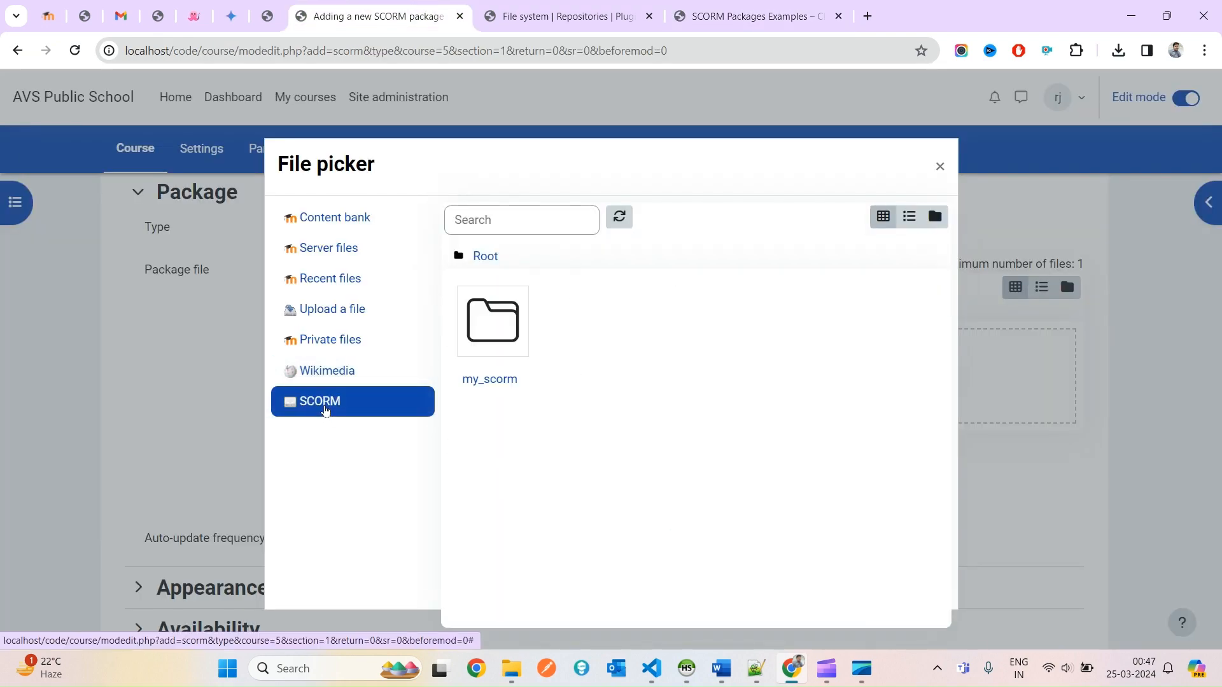
pyautogui.click(382, 369)
pyautogui.click(321, 413)
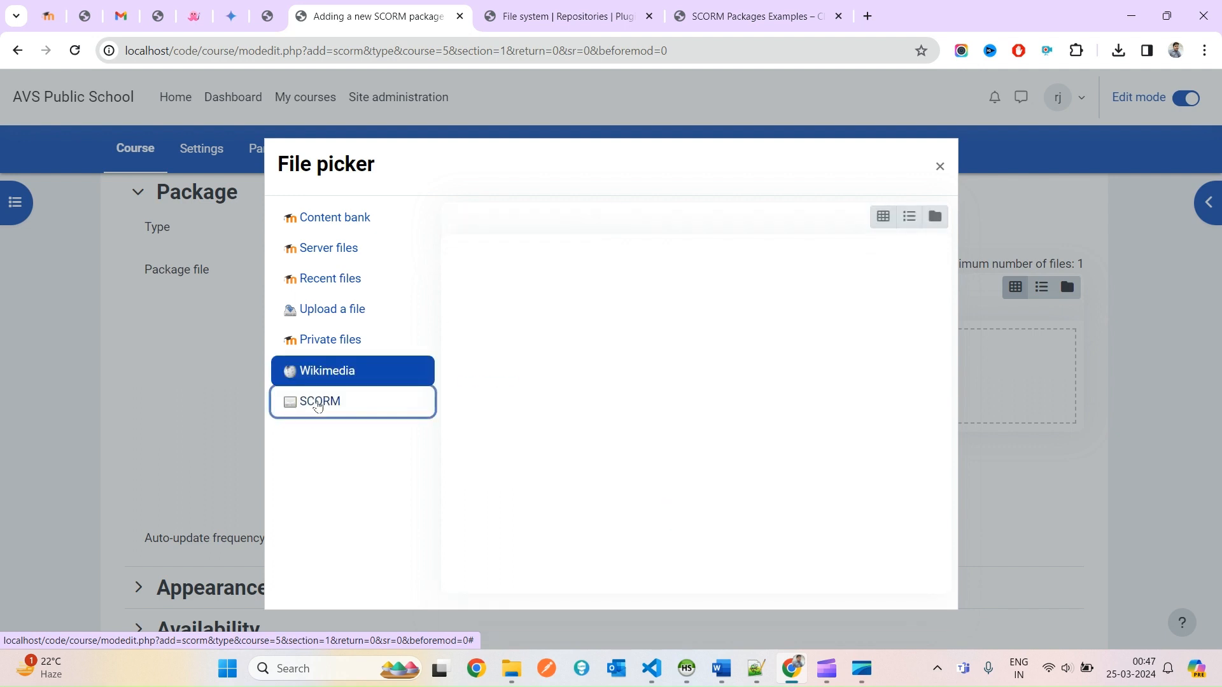
pyautogui.click(501, 347)
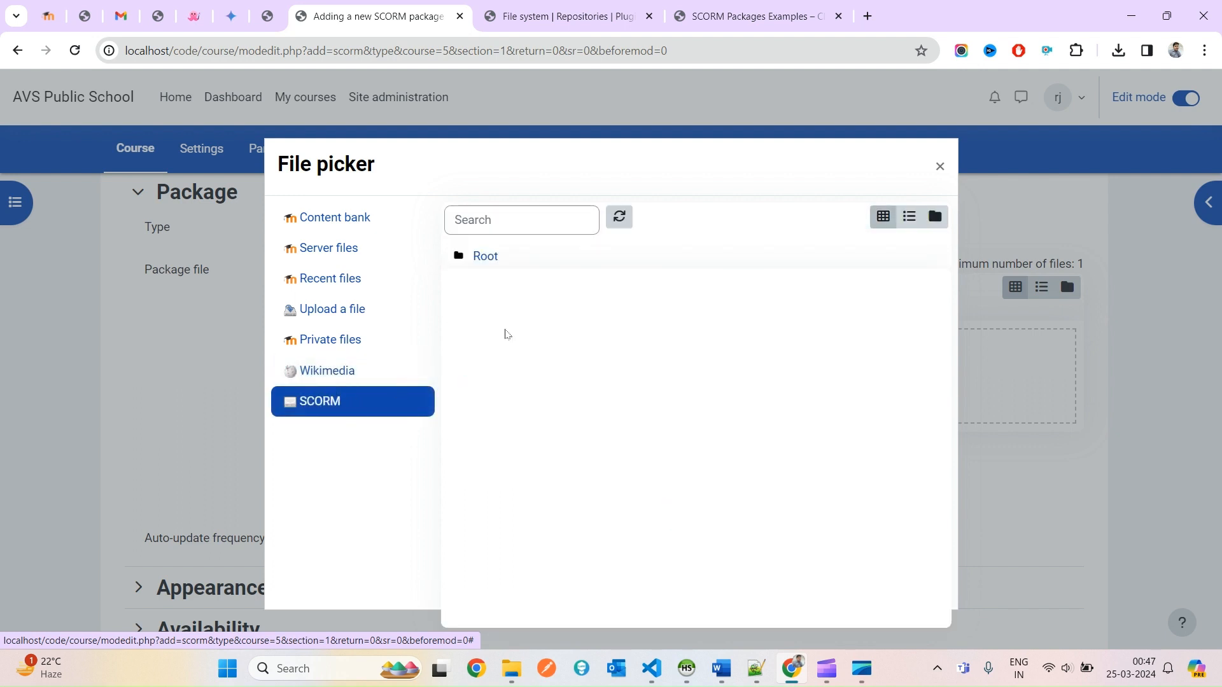
pyautogui.click(503, 337)
pyautogui.click(548, 260)
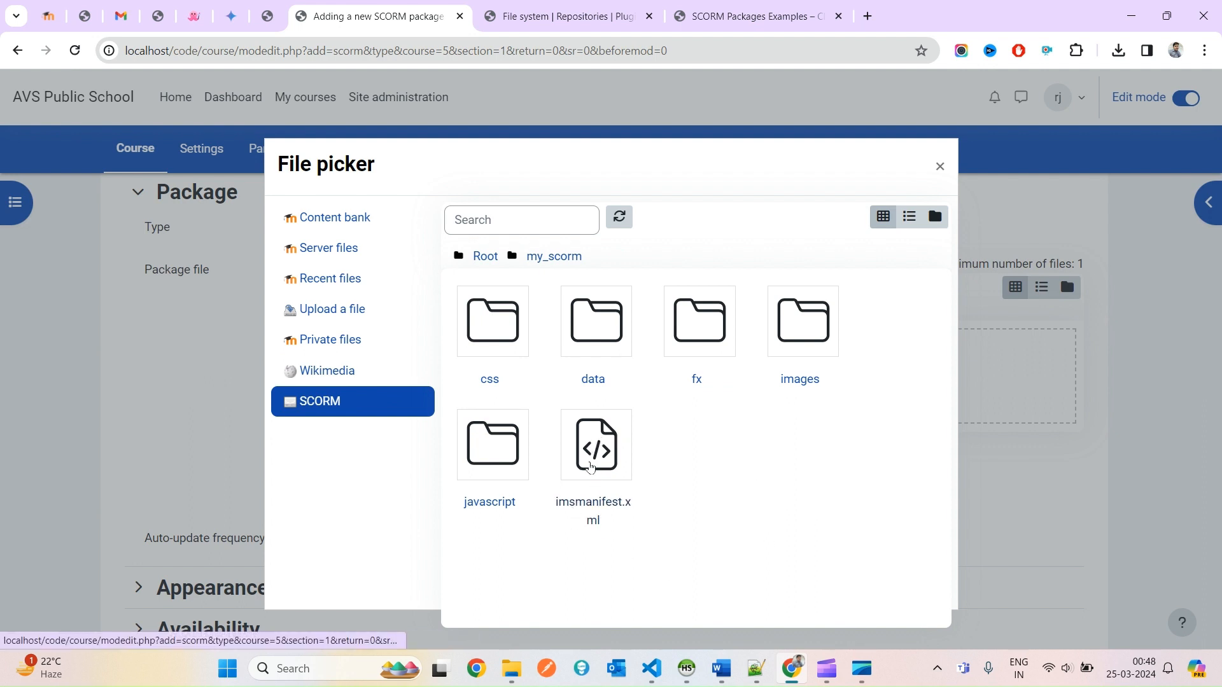
# Select imsmanifest.xml as a link to the file for the package.
pyautogui.click(589, 465)
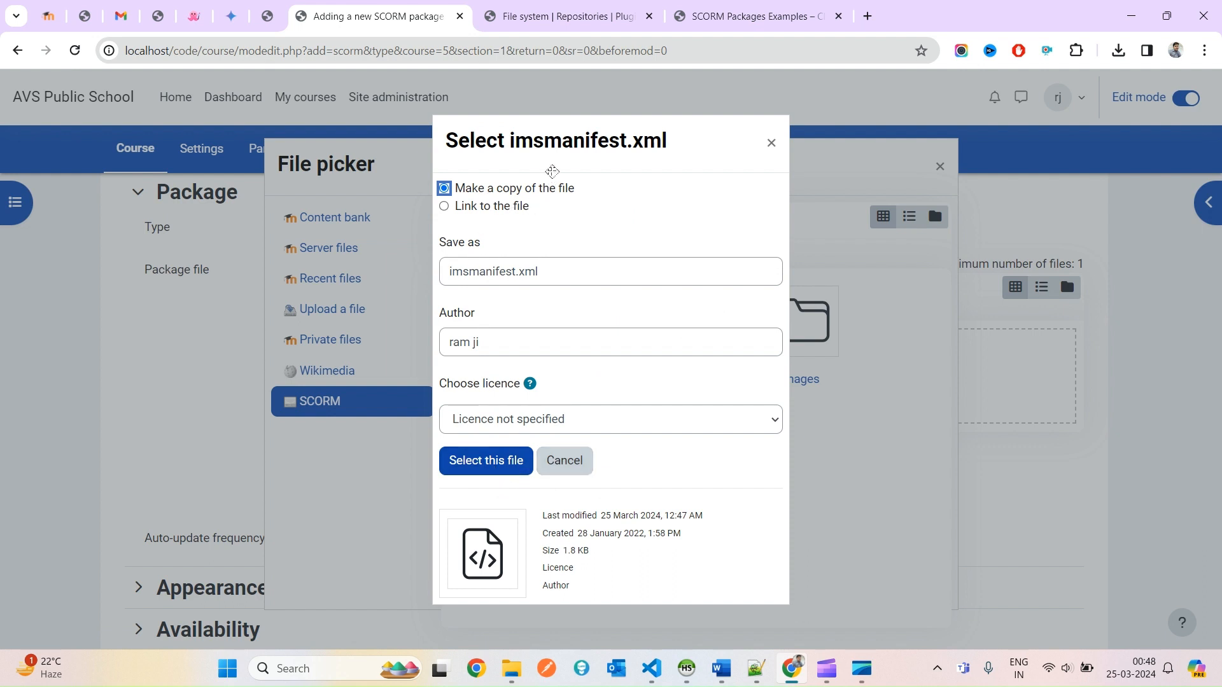
pyautogui.click(474, 207)
pyautogui.moveTo(540, 210); pyautogui.dragTo(460, 210)
pyautogui.click(504, 462)
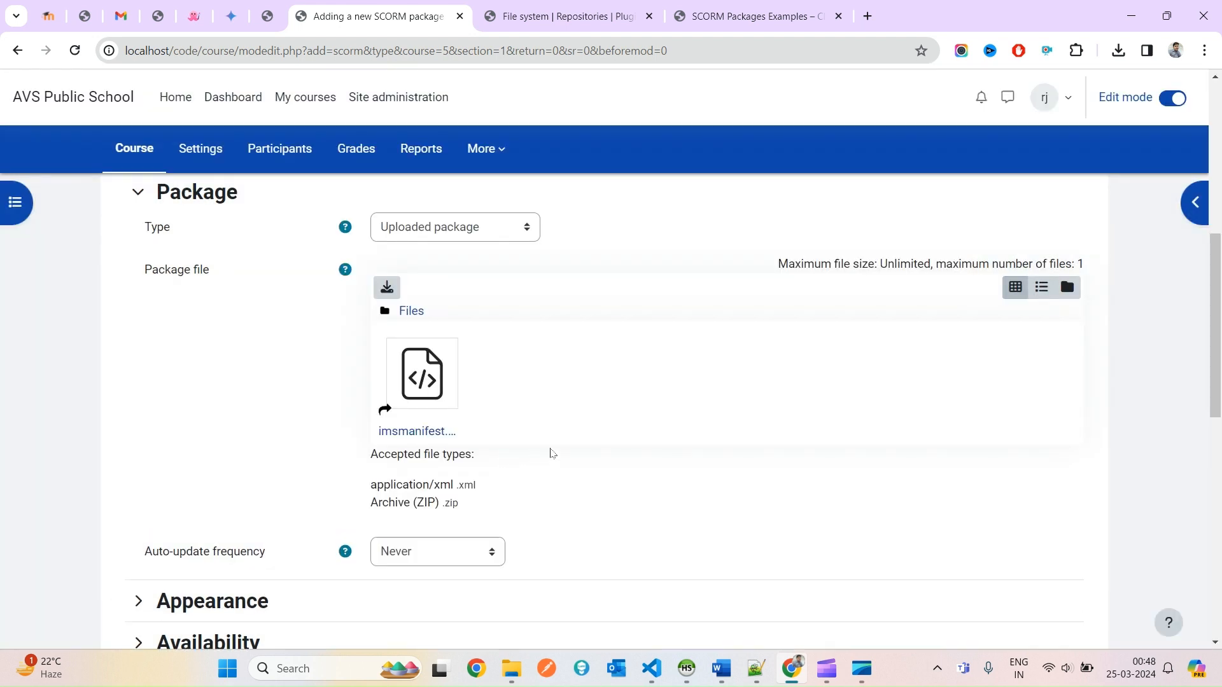
# Name the activity 'SCORM from Repository' and paste the name into the description.
pyautogui.scroll(-1, 548, 453)
pyautogui.scroll(-1, 417, 312)
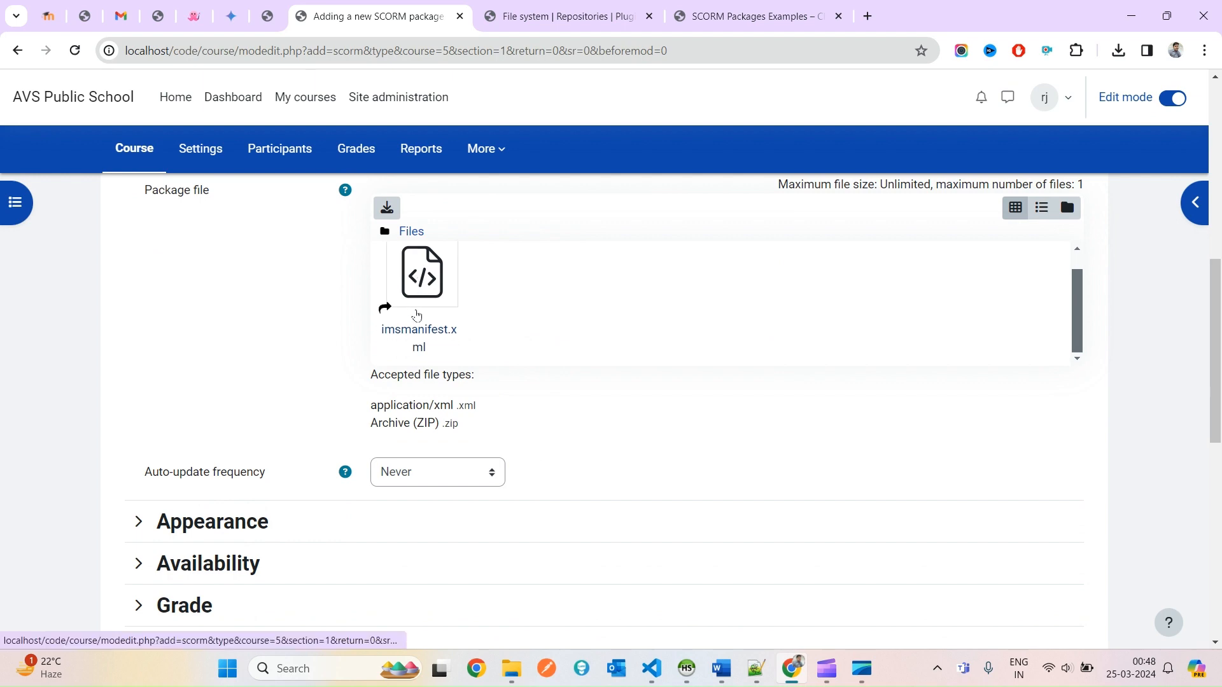
pyautogui.scroll(1, 417, 311)
pyautogui.scroll(6, 738, 465)
pyautogui.scroll(1, 737, 465)
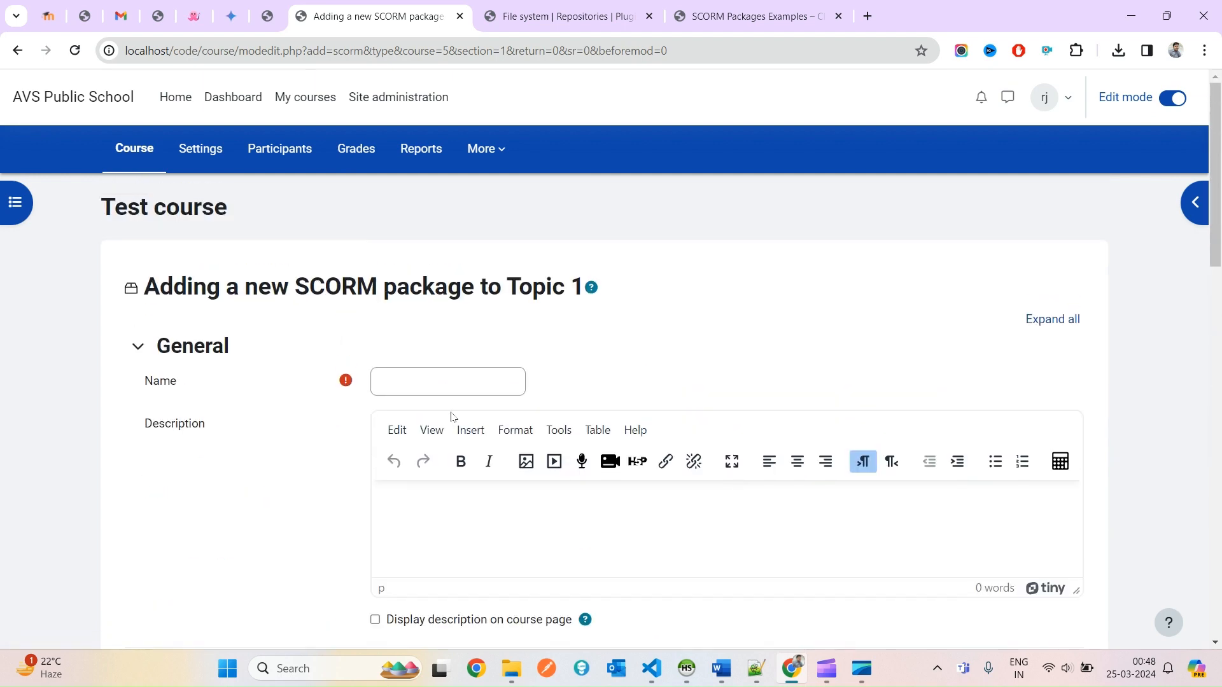
pyautogui.click(443, 380)
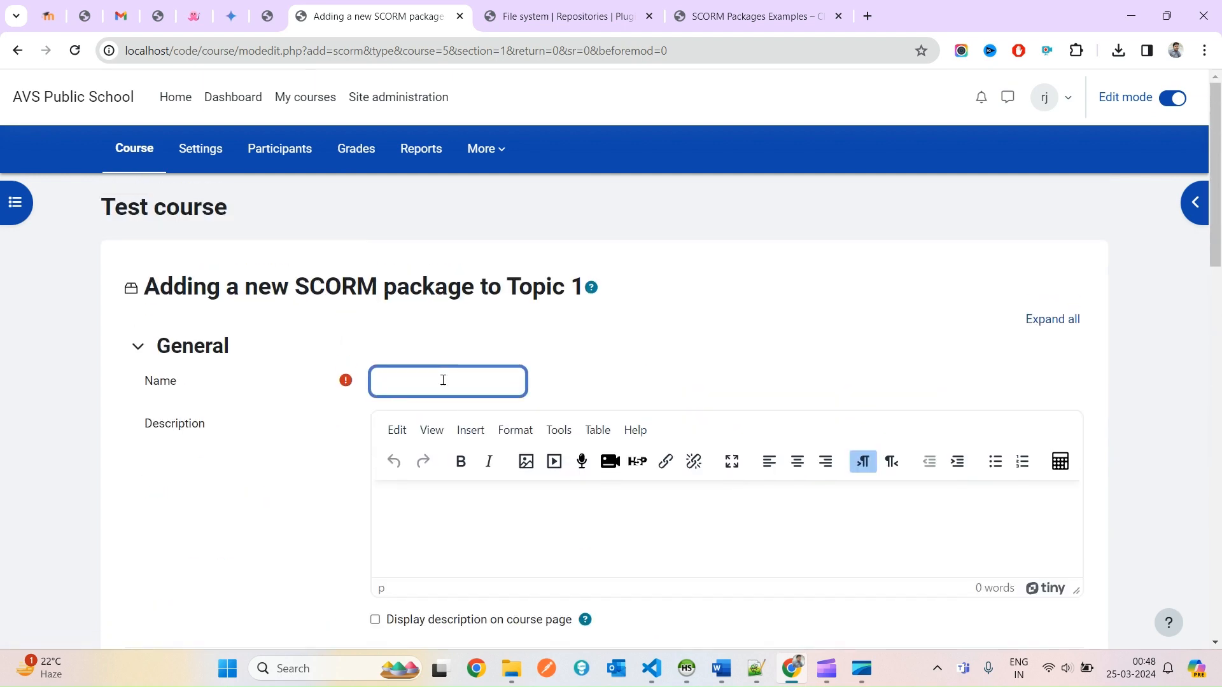
pyautogui.write('SCORM from Repository')
pyautogui.hotkey('ctrl', 'a')
pyautogui.hotkey('ctrl', 'c')
pyautogui.click(462, 498)
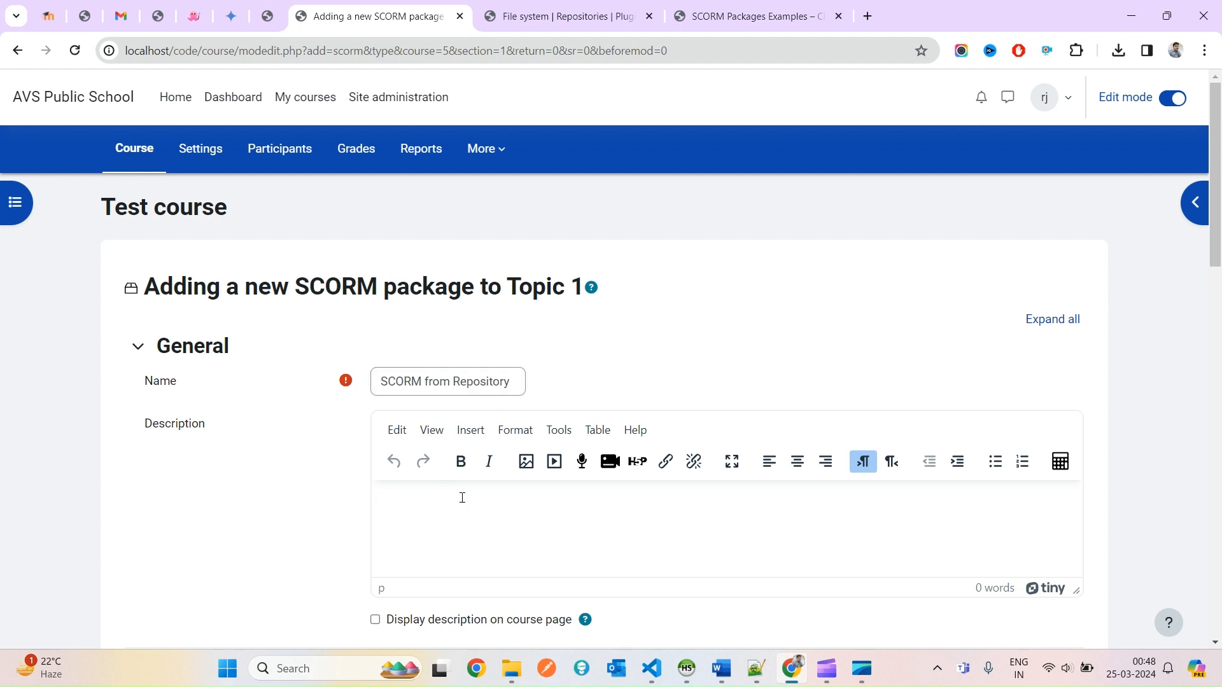
pyautogui.hotkey('ctrl', 'v')
# Save the SCORM activity and display it.
pyautogui.scroll(-6, 729, 482)
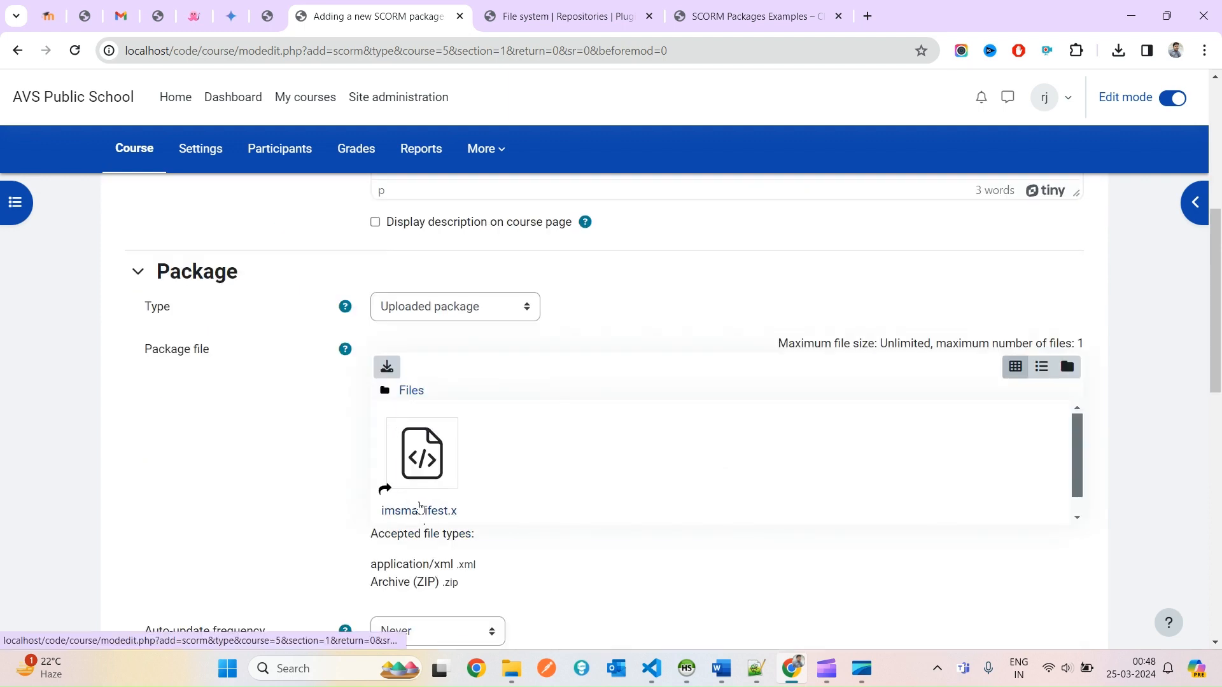
pyautogui.scroll(-10, 586, 444)
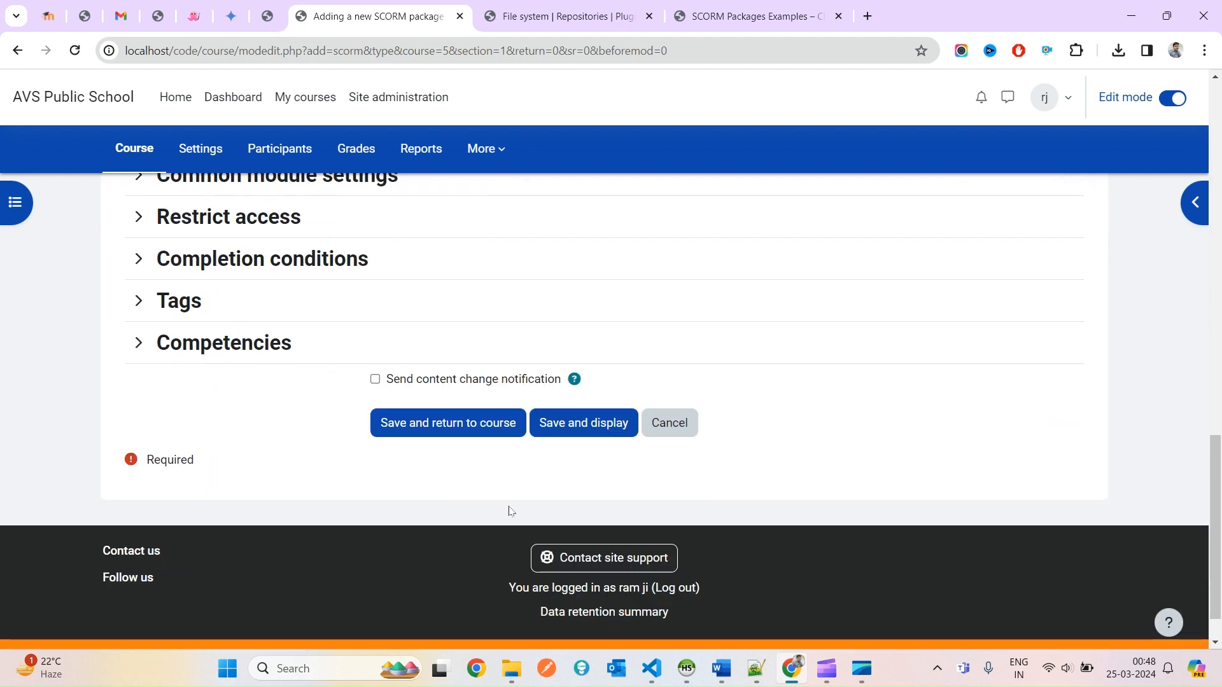
pyautogui.scroll(-1, 509, 511)
pyautogui.click(584, 371)
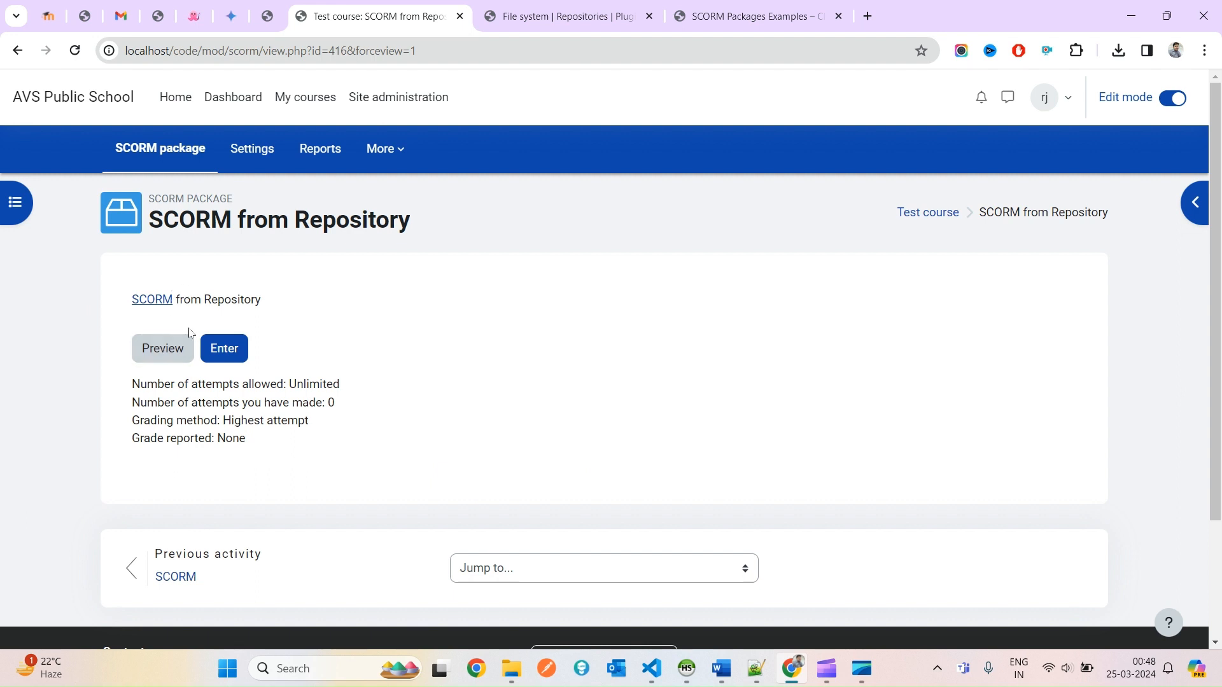
# Launch SCORM from Repository in Preview mode, briefly checking the SCORM Packages Examples page.
pyautogui.click(161, 349)
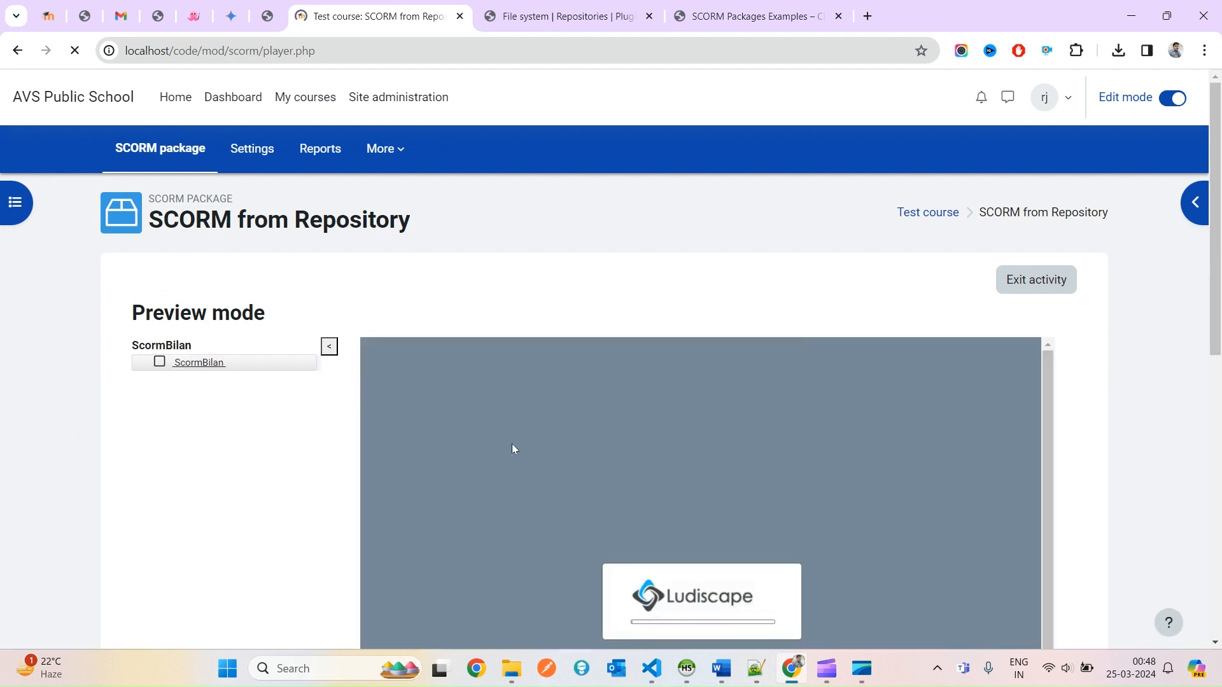
pyautogui.scroll(-2, 1186, 488)
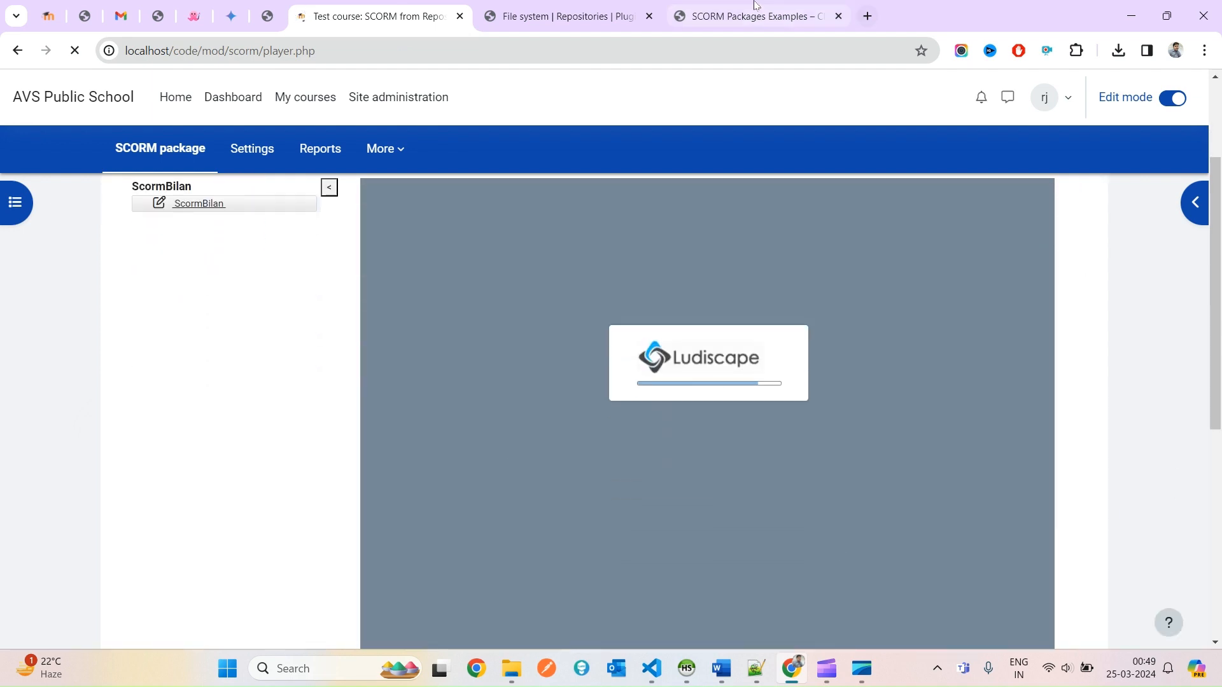
pyautogui.click(754, 16)
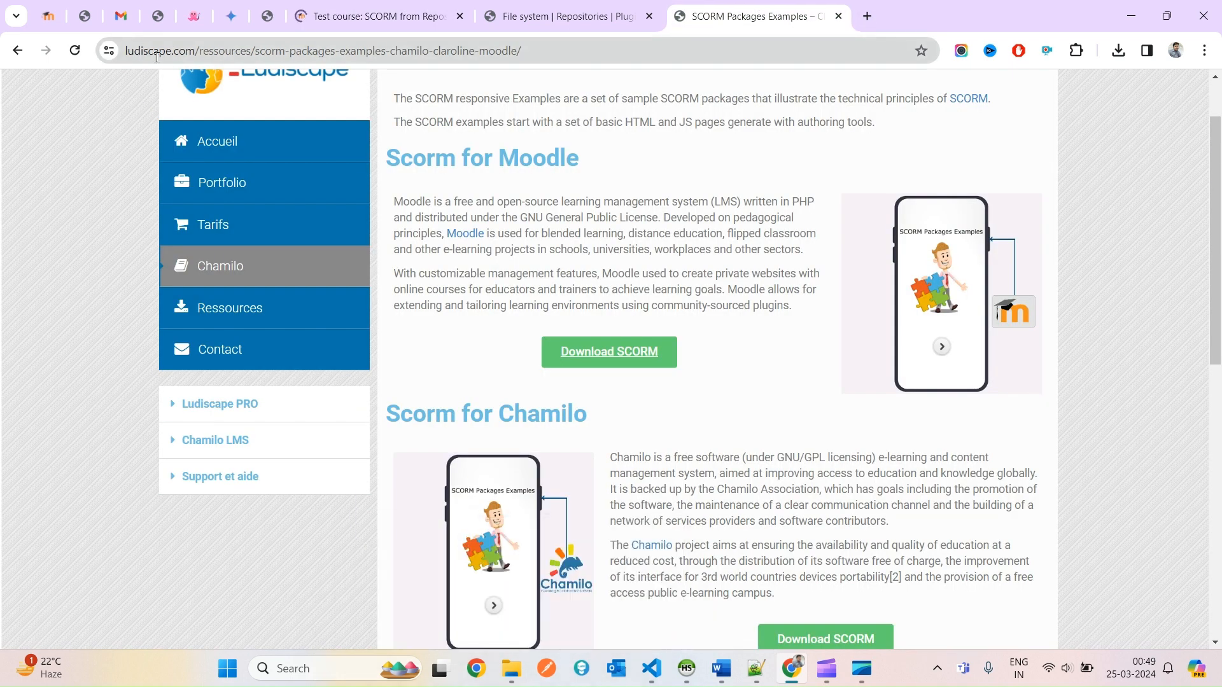
pyautogui.click(360, 13)
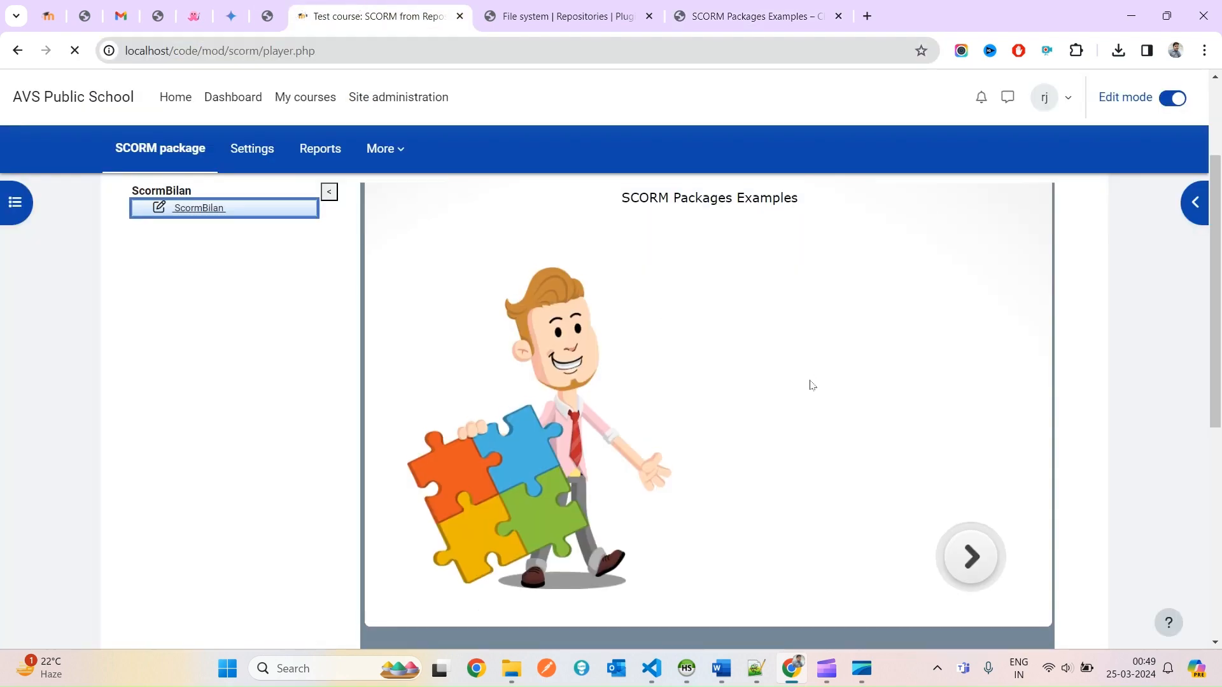
pyautogui.scroll(2, 838, 396)
pyautogui.scroll(-3, 998, 485)
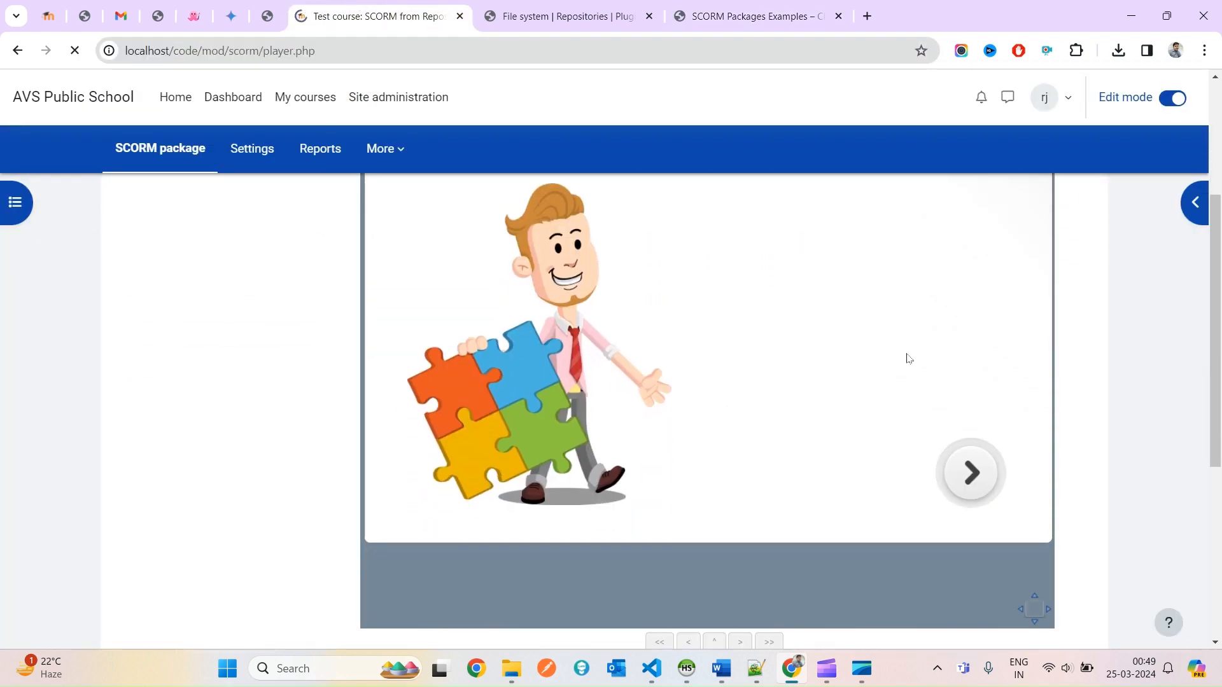
pyautogui.scroll(2, 1053, 455)
pyautogui.scroll(-2, 1051, 471)
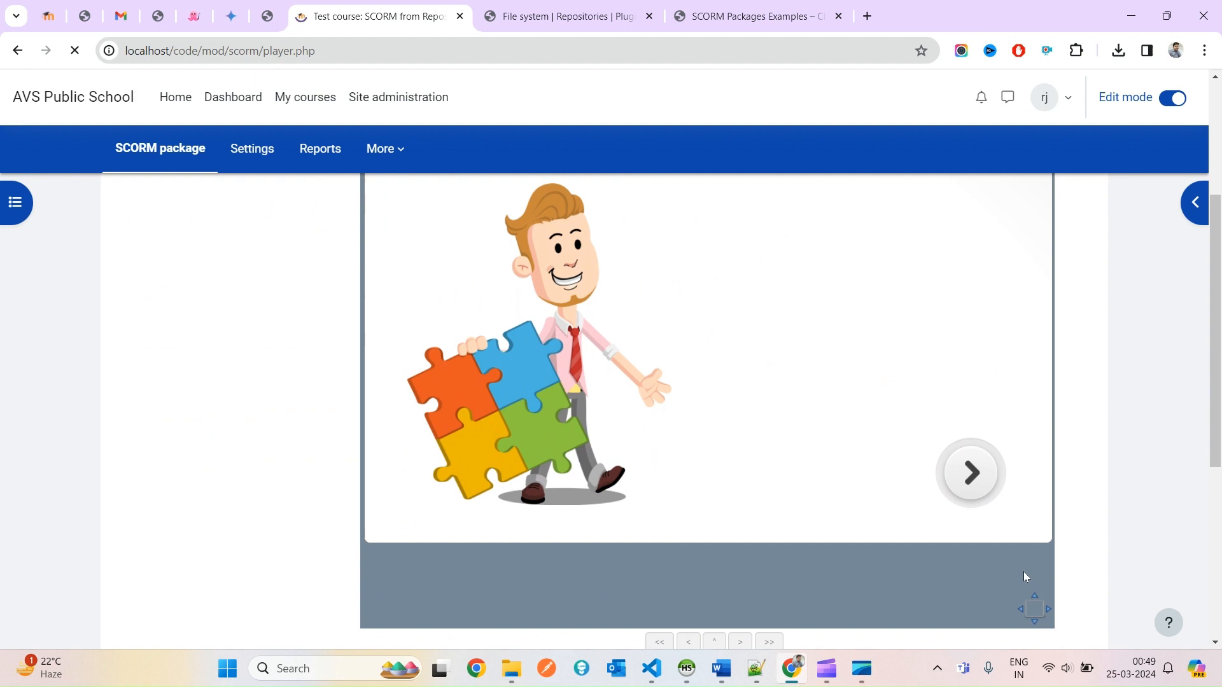
# Answer the quiz question with Paris, submit it, and finish the package with sendLMSFinish.
pyautogui.click(977, 489)
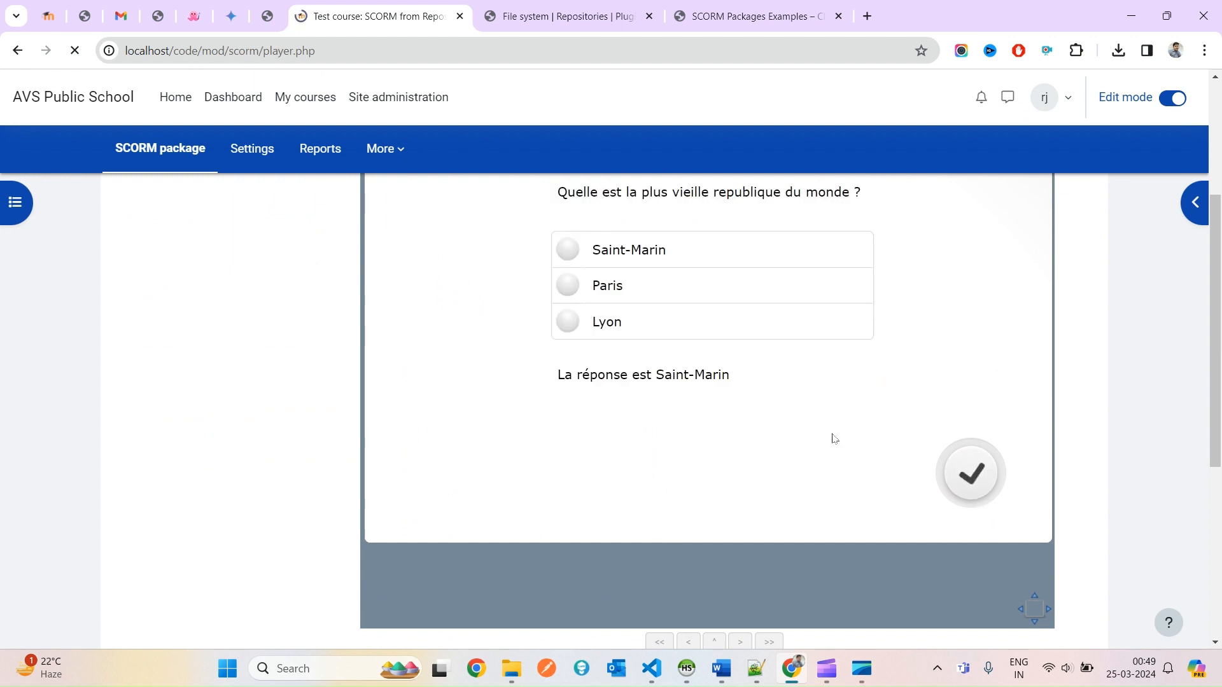
pyautogui.click(610, 368)
pyautogui.click(969, 554)
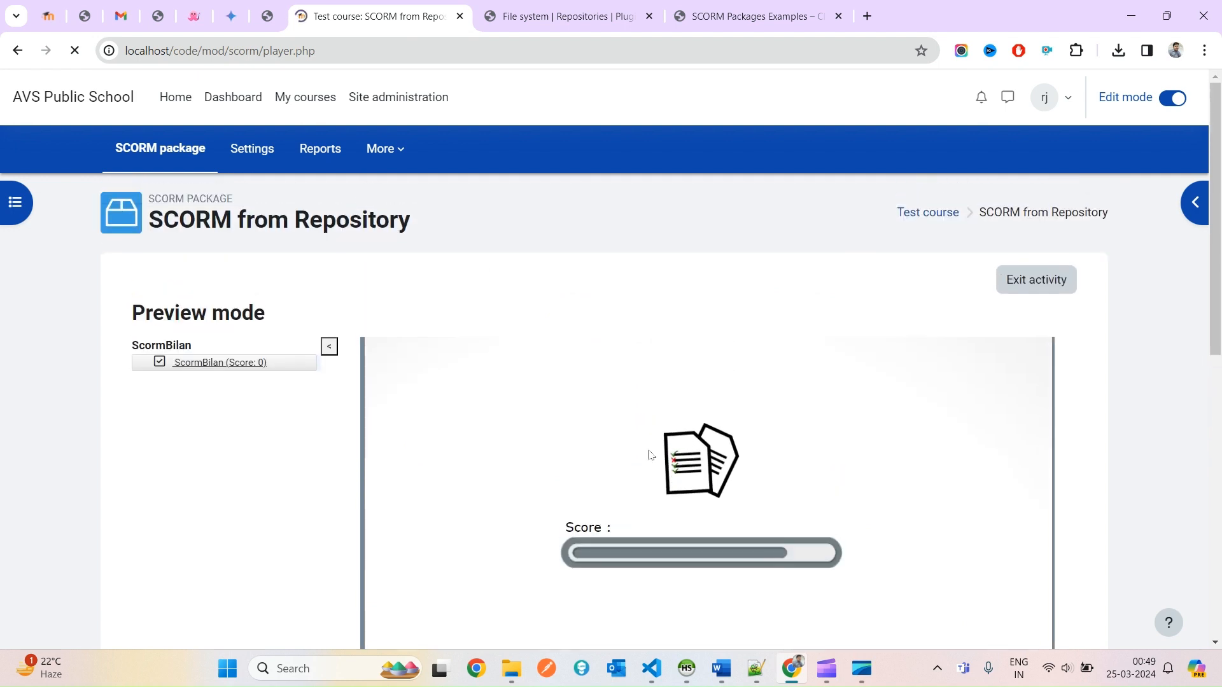
pyautogui.click(1004, 594)
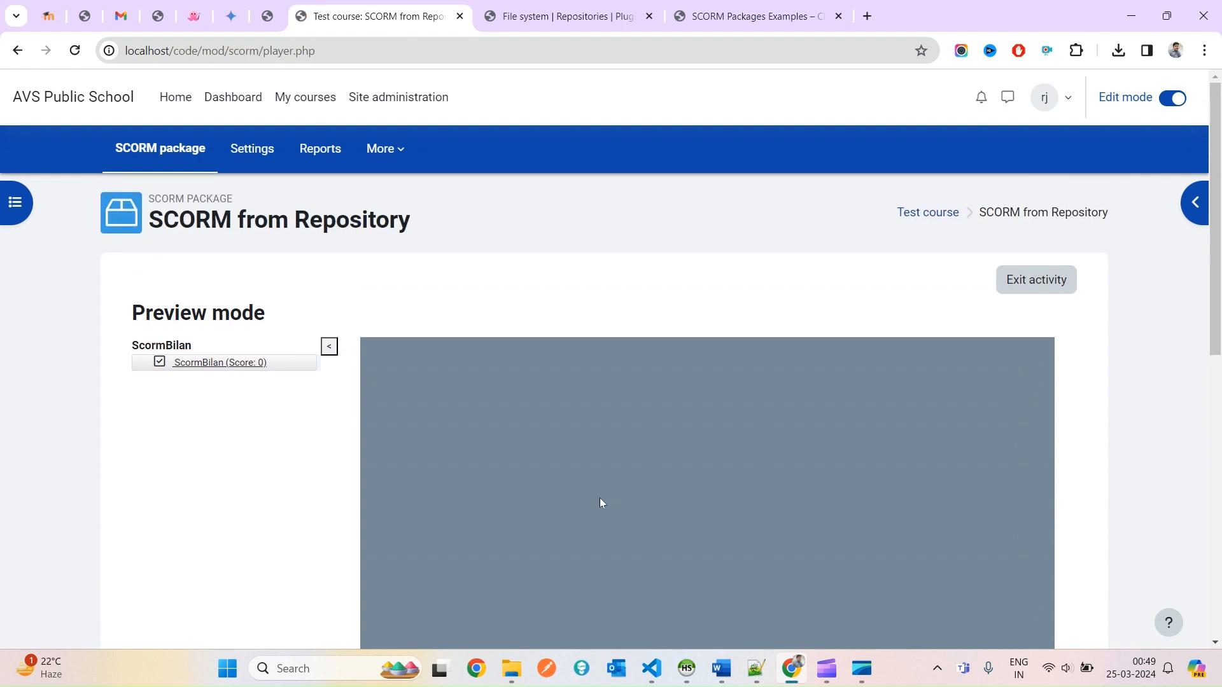
pyautogui.scroll(-3, 677, 444)
pyautogui.scroll(-4, 678, 452)
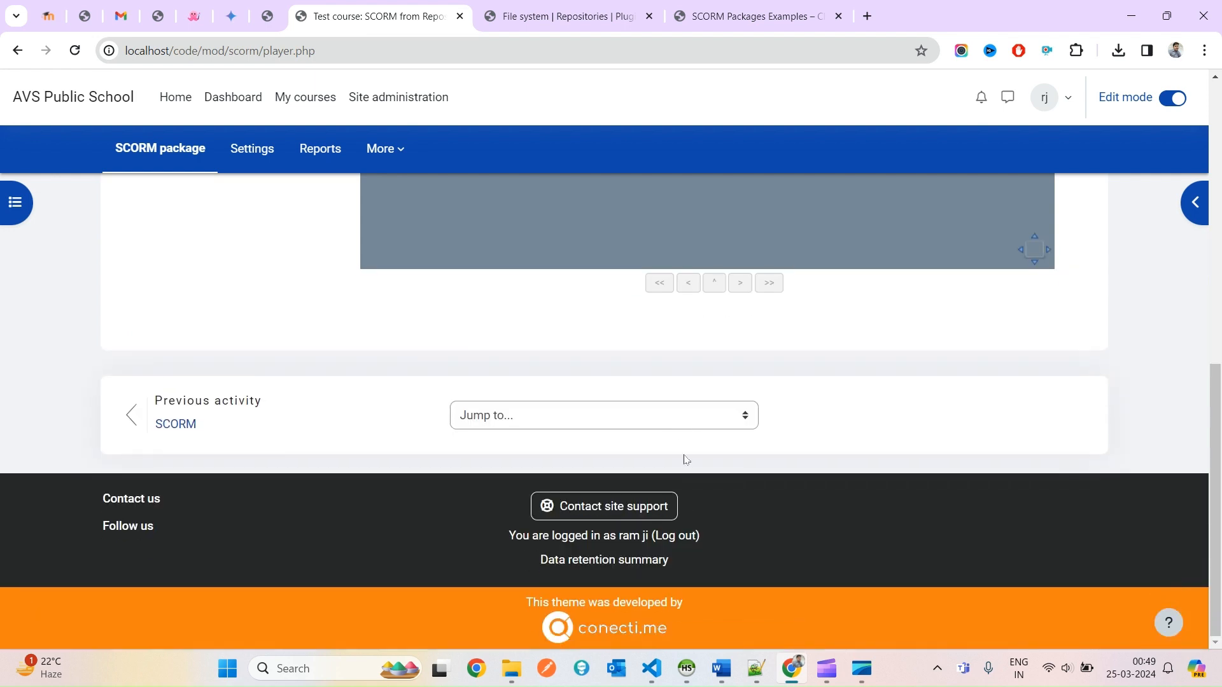
pyautogui.scroll(9, 1033, 387)
# Exit the activity and reopen SCORM from Repository after finding it with a Ctrl+F search.
pyautogui.click(1029, 237)
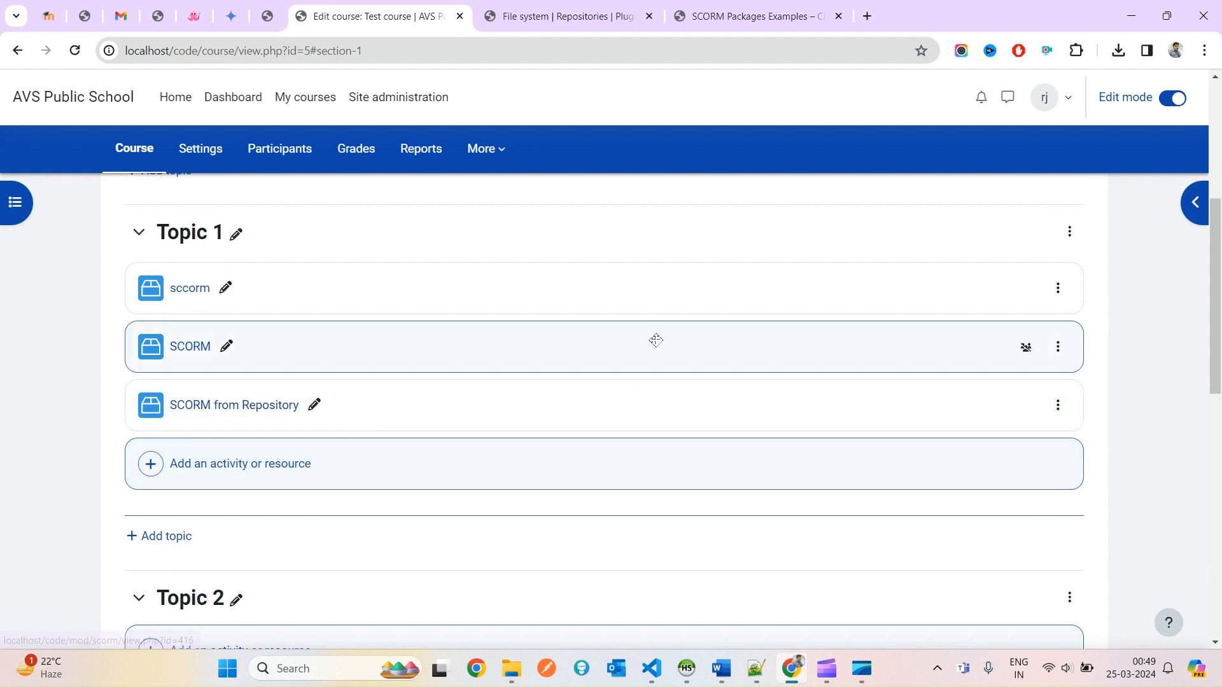
pyautogui.hotkey('ctrl', 'f')
pyautogui.hotkey('ctrl', 'v')
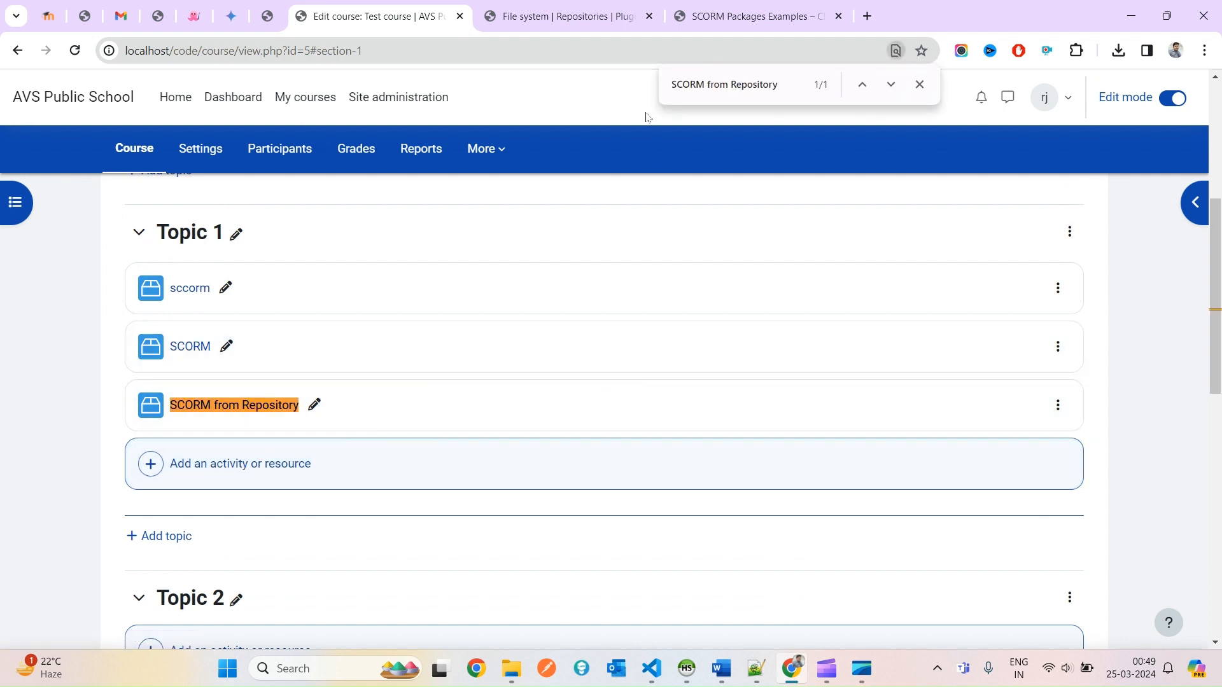
pyautogui.click(260, 417)
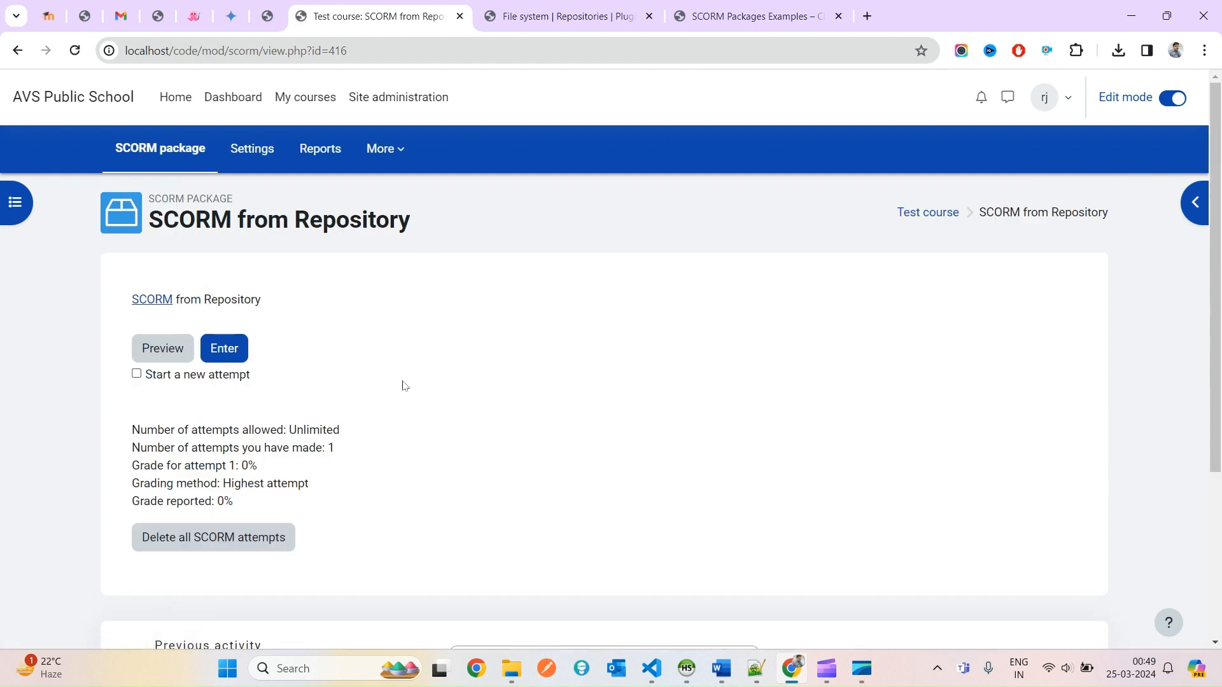
# Tick Start a new attempt and launch the package again.
pyautogui.moveTo(267, 377); pyautogui.dragTo(151, 382)
pyautogui.click(151, 383)
pyautogui.click(181, 378)
pyautogui.click(224, 348)
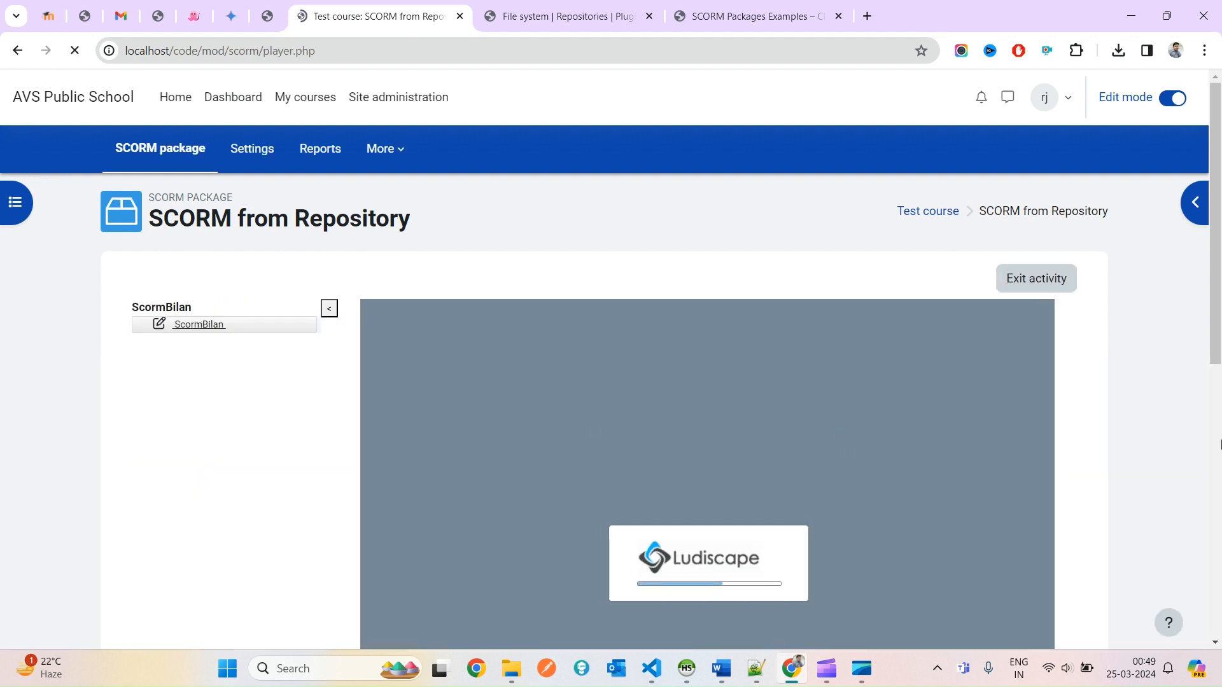
# In full screen, answer the quiz with Paris and finish with sendLMSFinish.
pyautogui.scroll(-2, 1138, 437)
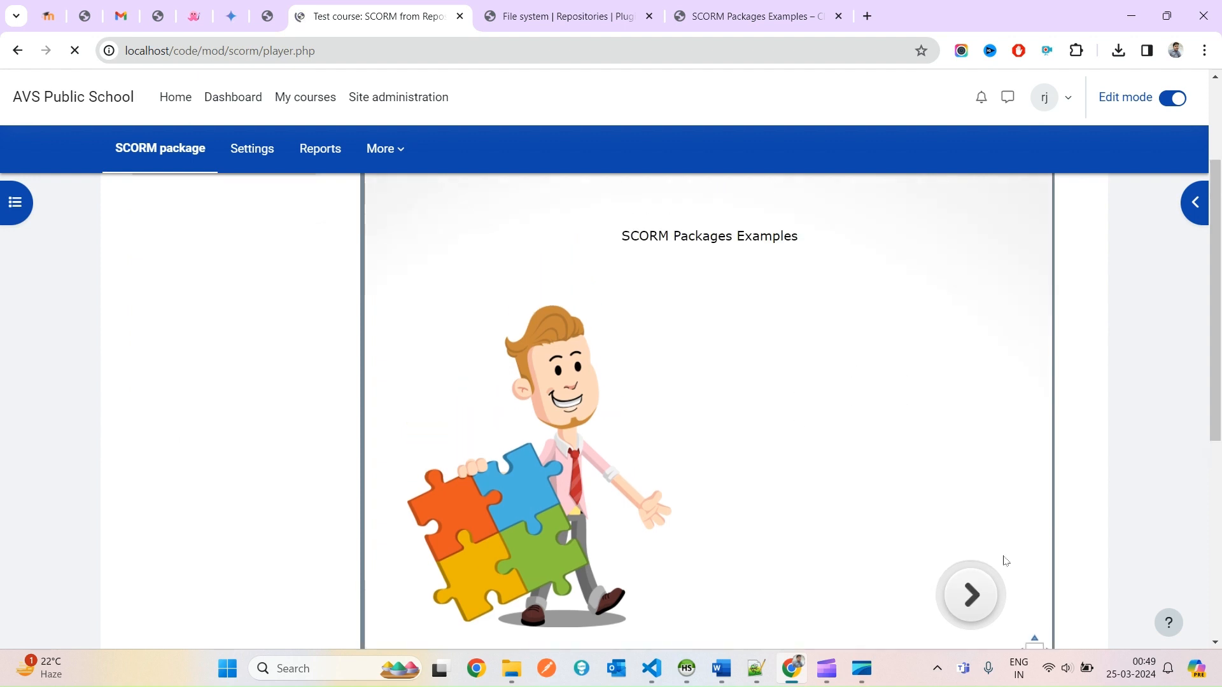
pyautogui.scroll(-4, 1005, 555)
pyautogui.click(1034, 332)
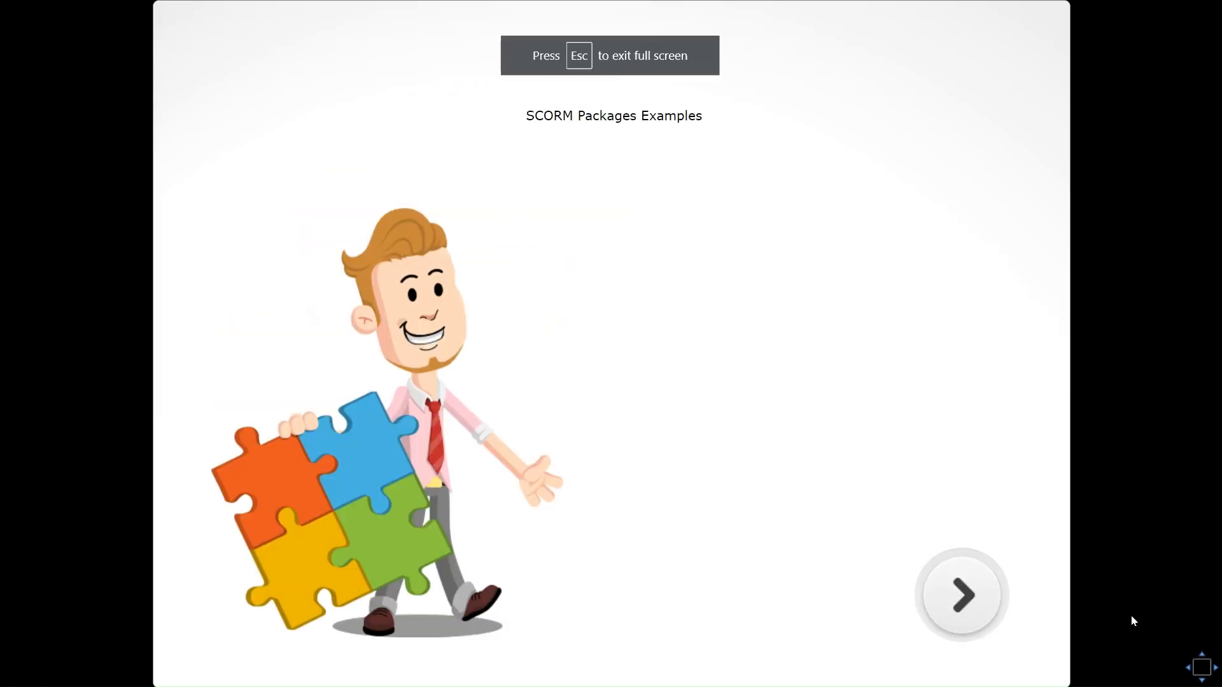
pyautogui.click(962, 603)
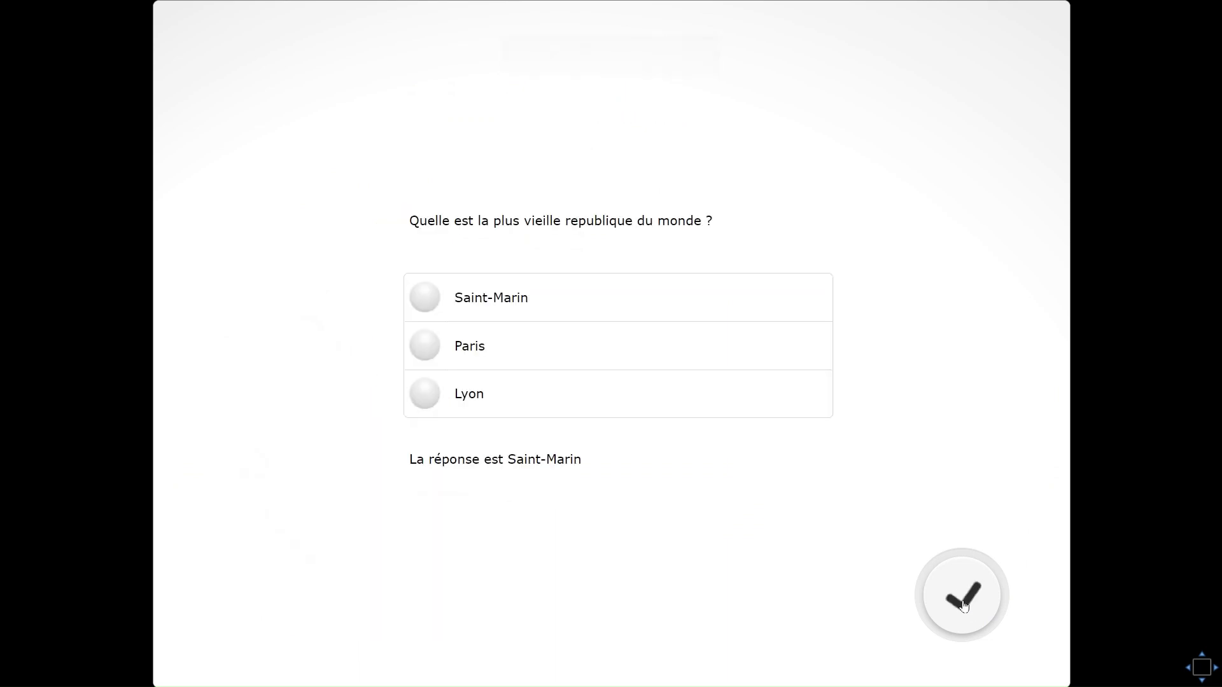
pyautogui.click(511, 354)
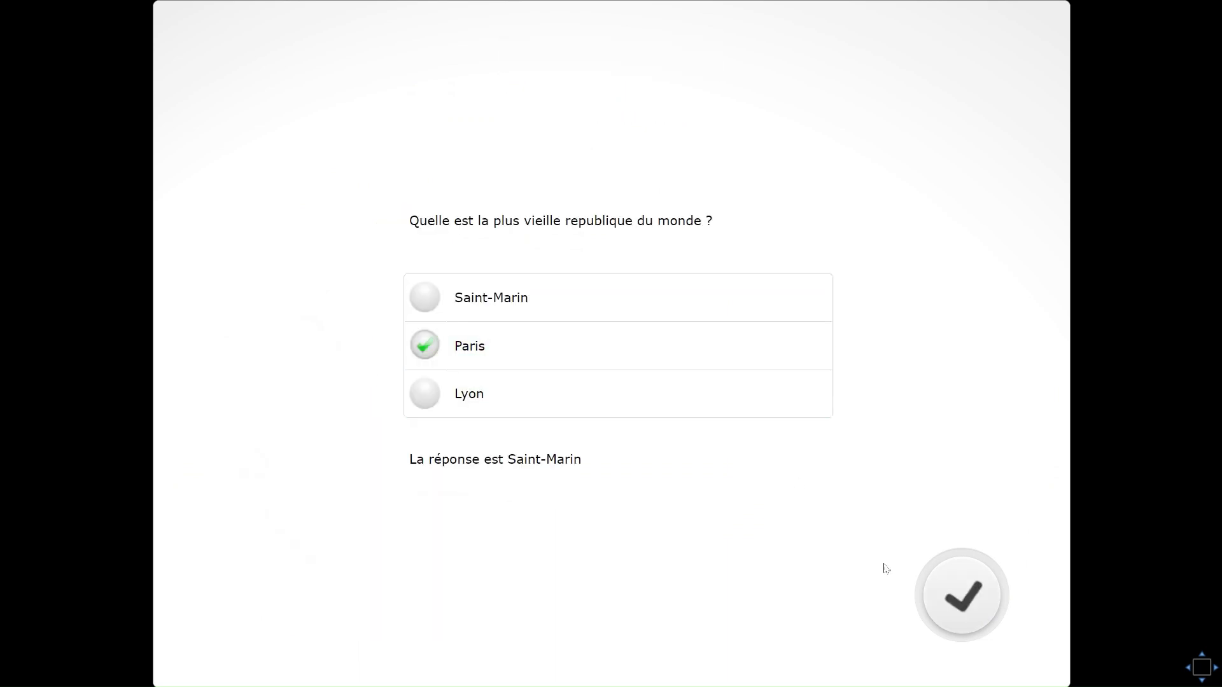
pyautogui.click(955, 599)
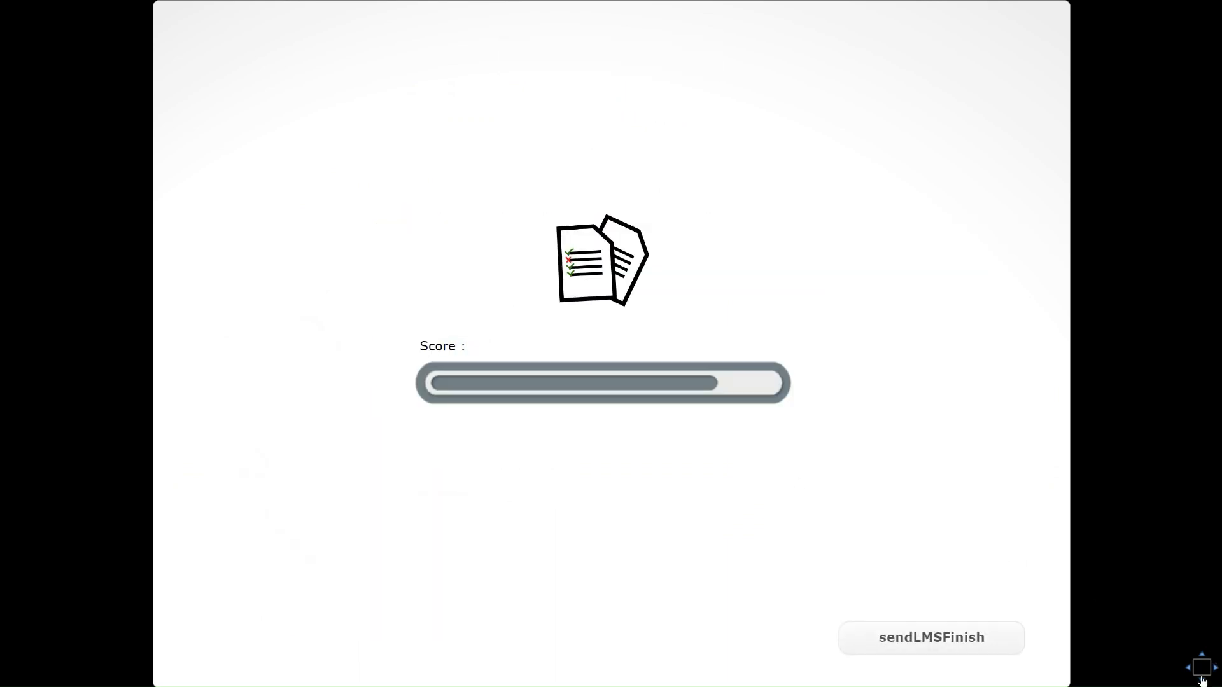
pyautogui.click(929, 648)
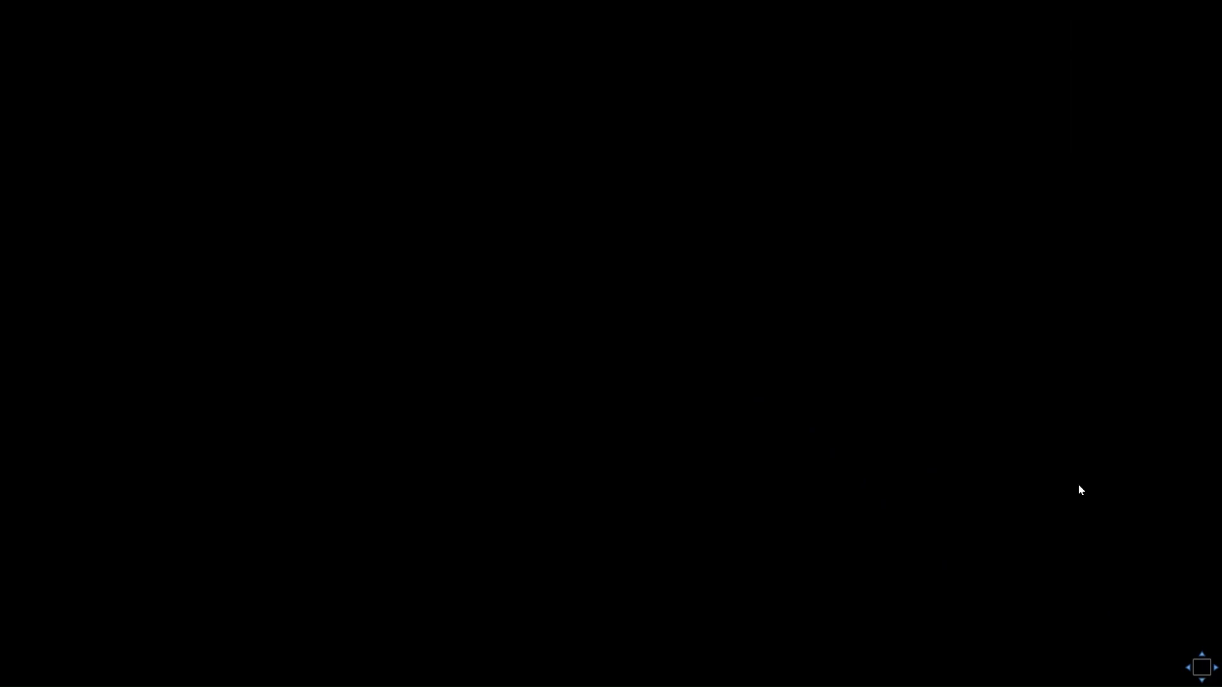
# Leave full screen and exit the activity back to the Test course page.
pyautogui.press('Escape')
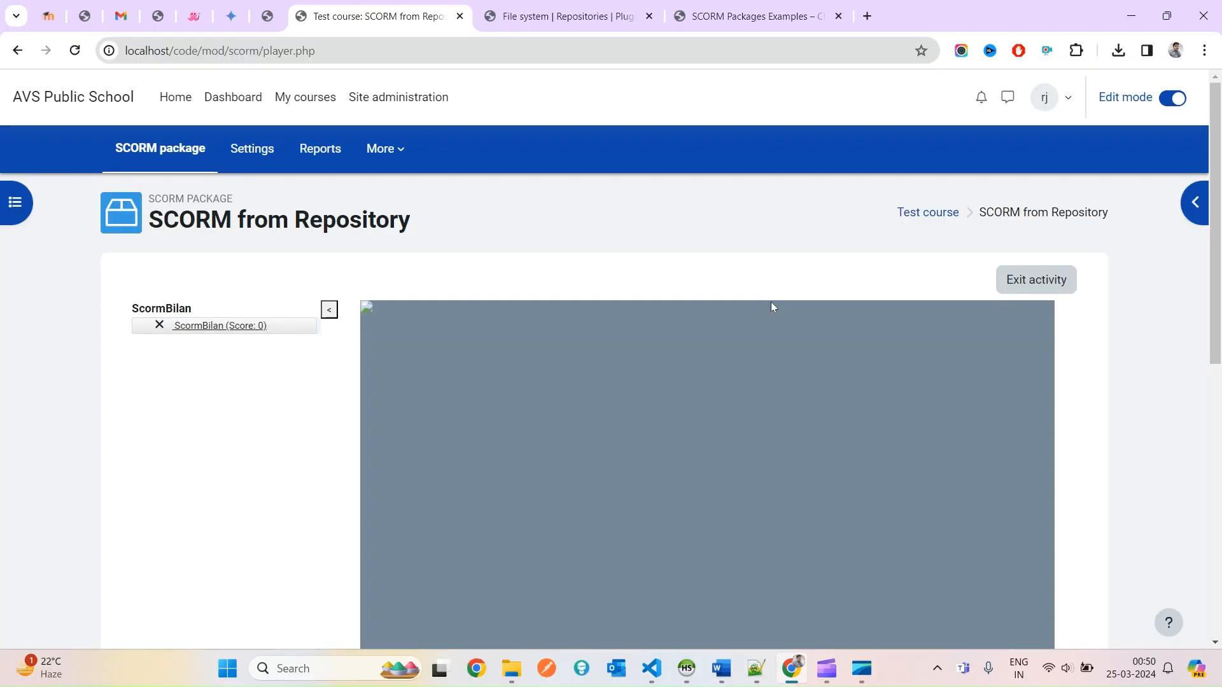
pyautogui.scroll(-3, 1119, 365)
pyautogui.scroll(3, 795, 356)
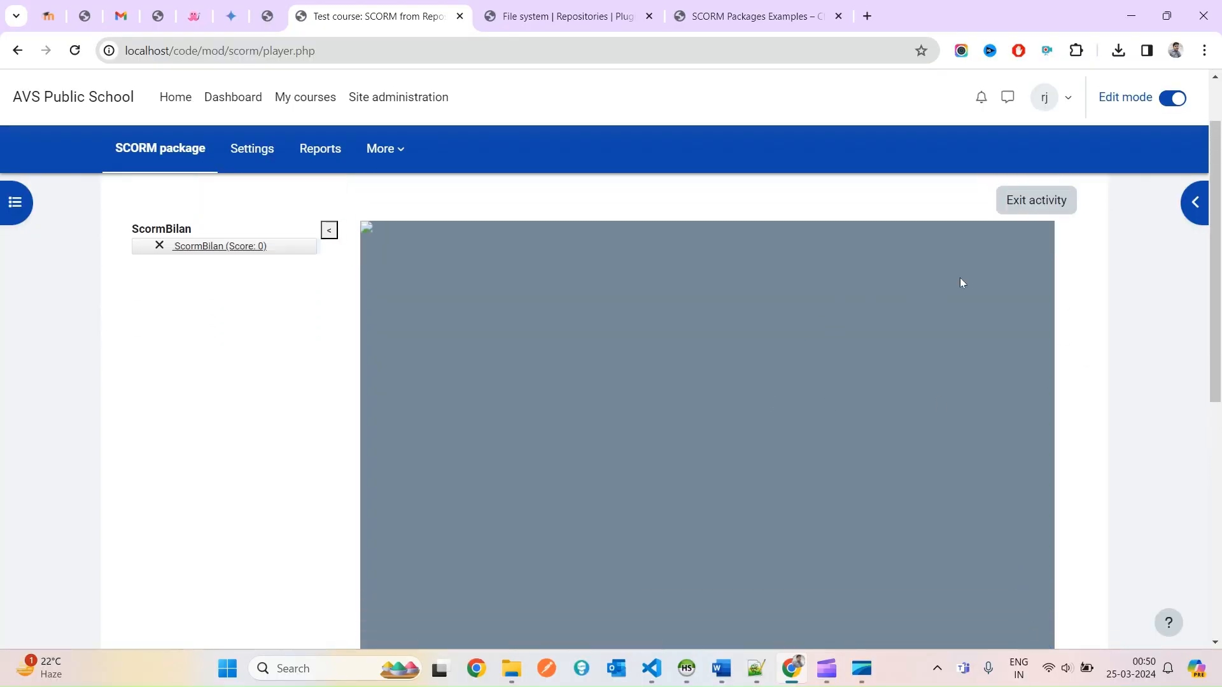
pyautogui.click(1006, 213)
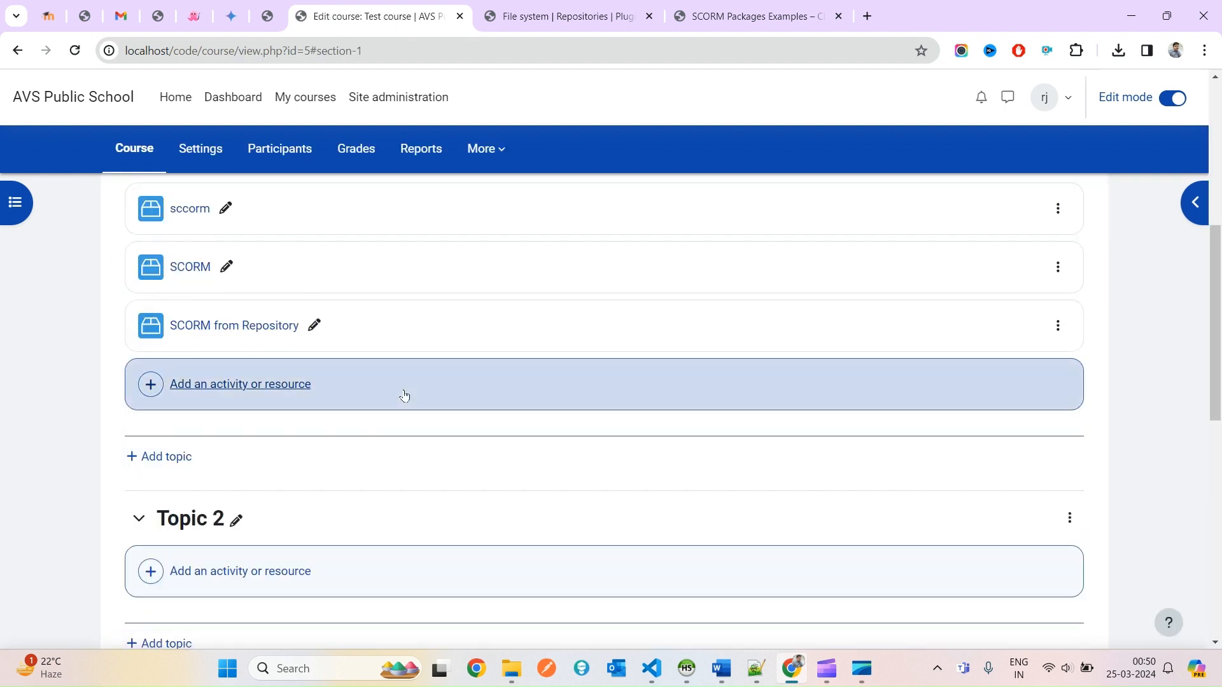
# Open SCORM from Repository and highlight the summary showing 2 attempts, each graded 0%.
pyautogui.click(227, 329)
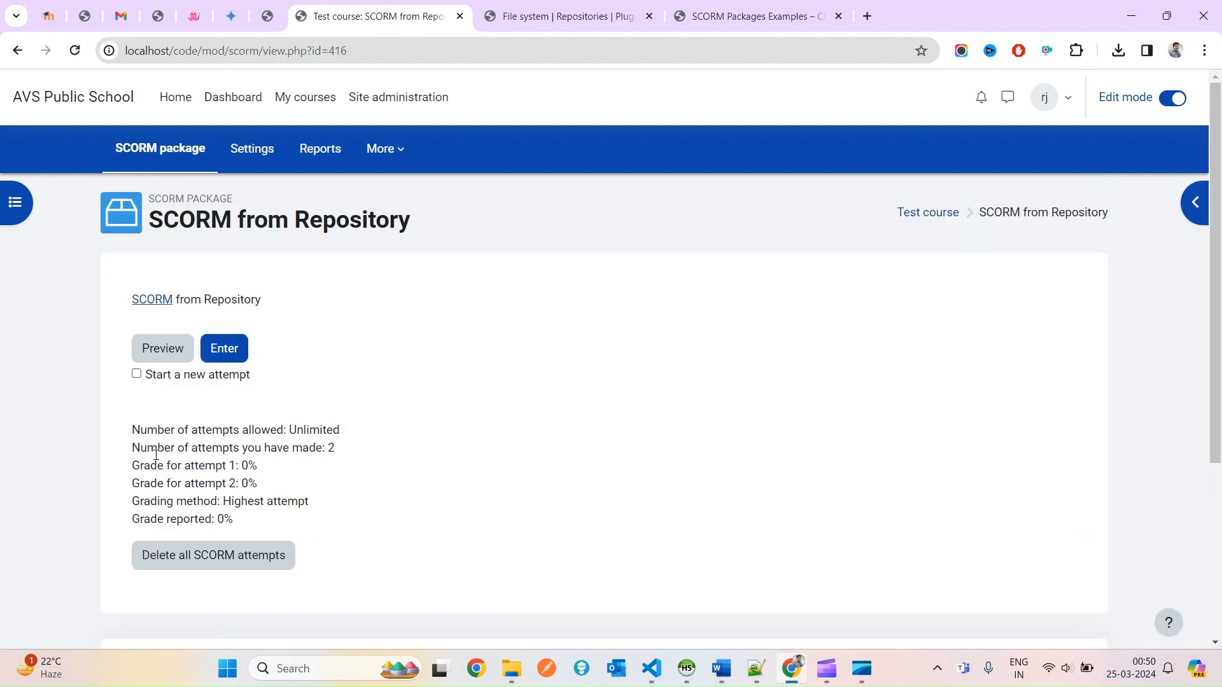
pyautogui.moveTo(156, 454); pyautogui.dragTo(328, 447)
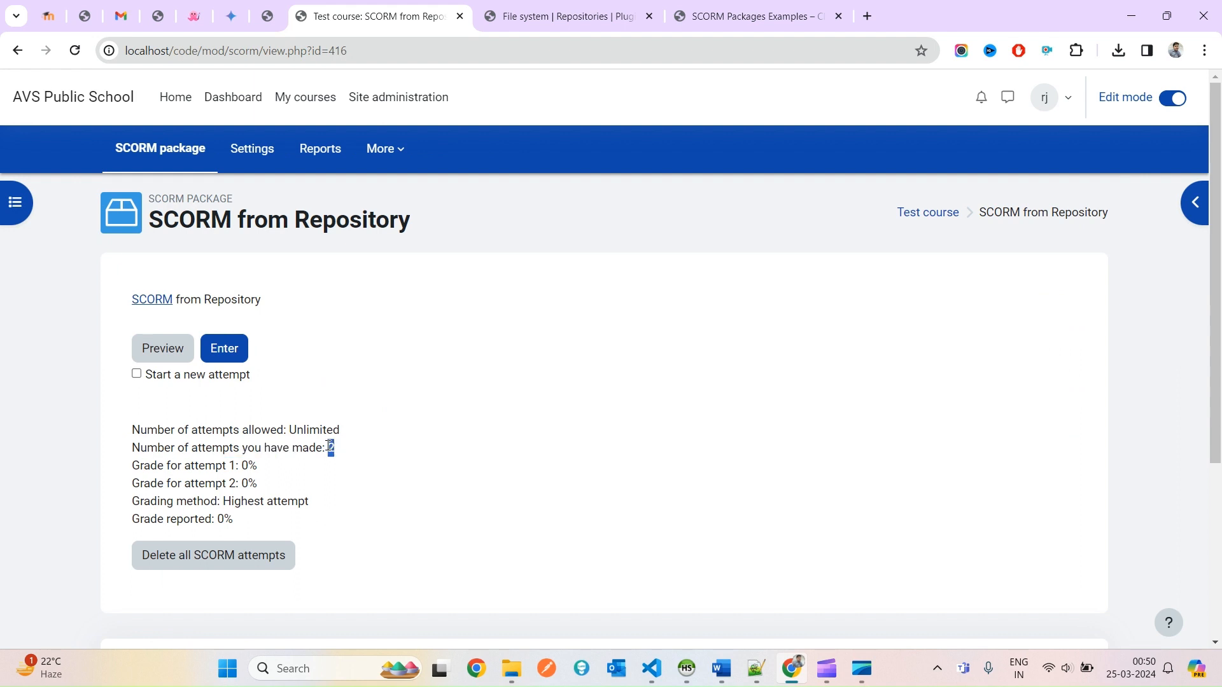
pyautogui.doubleClick(204, 450)
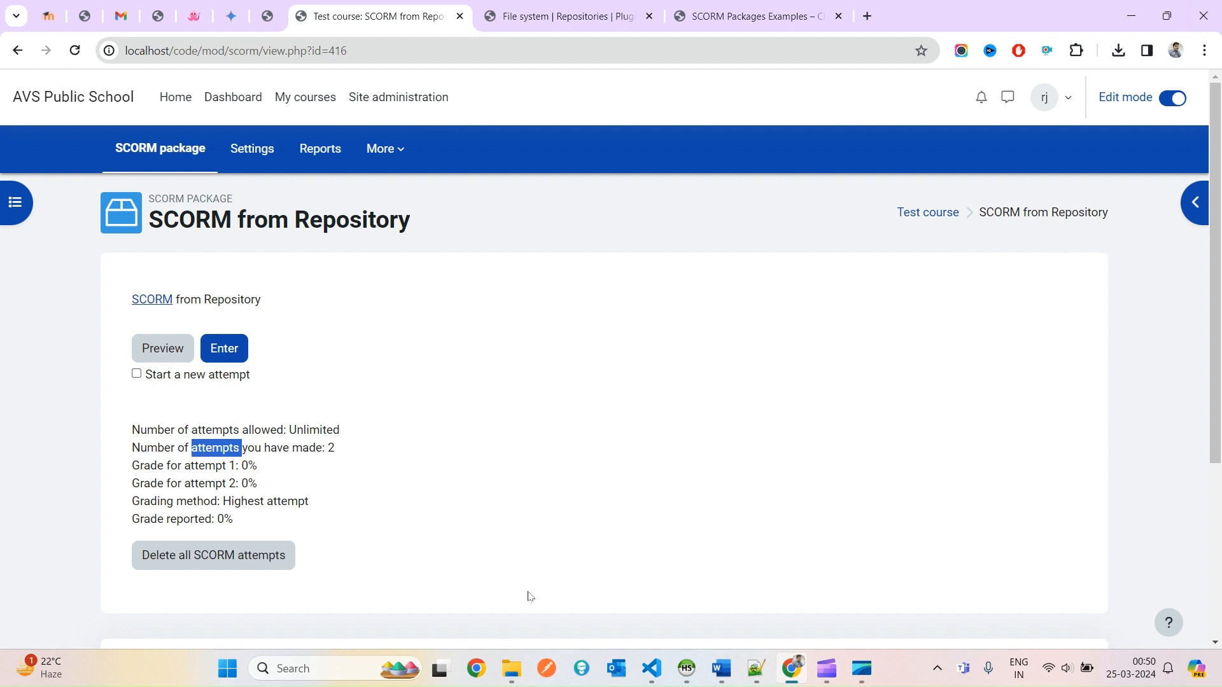
# Bring the my_scorm File Explorer window forward and select its imsmanifest file.
pyautogui.moveTo(513, 668)
pyautogui.click(399, 566)
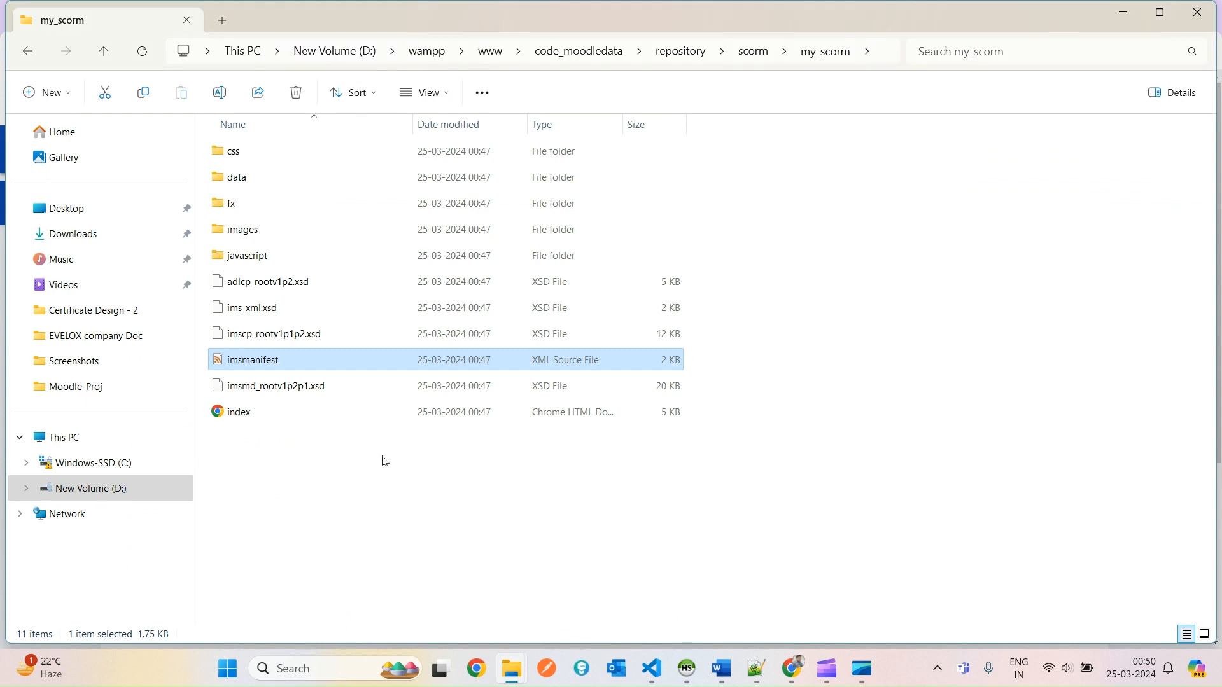
pyautogui.click(305, 428)
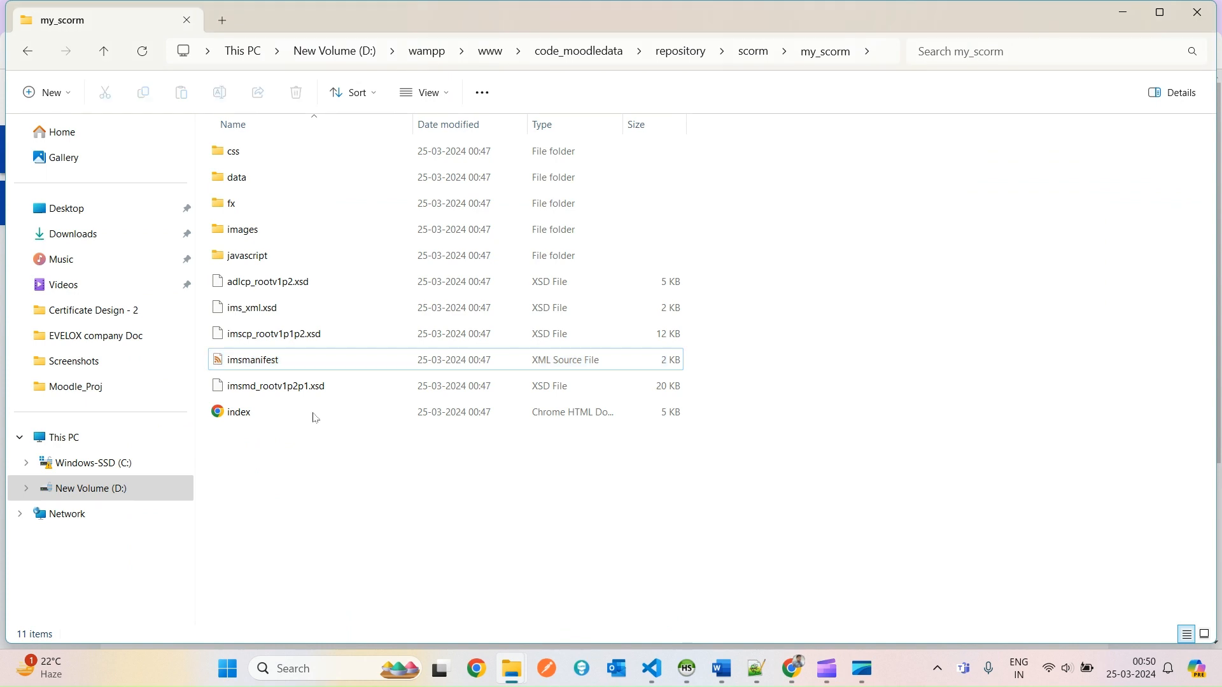
pyautogui.click(257, 373)
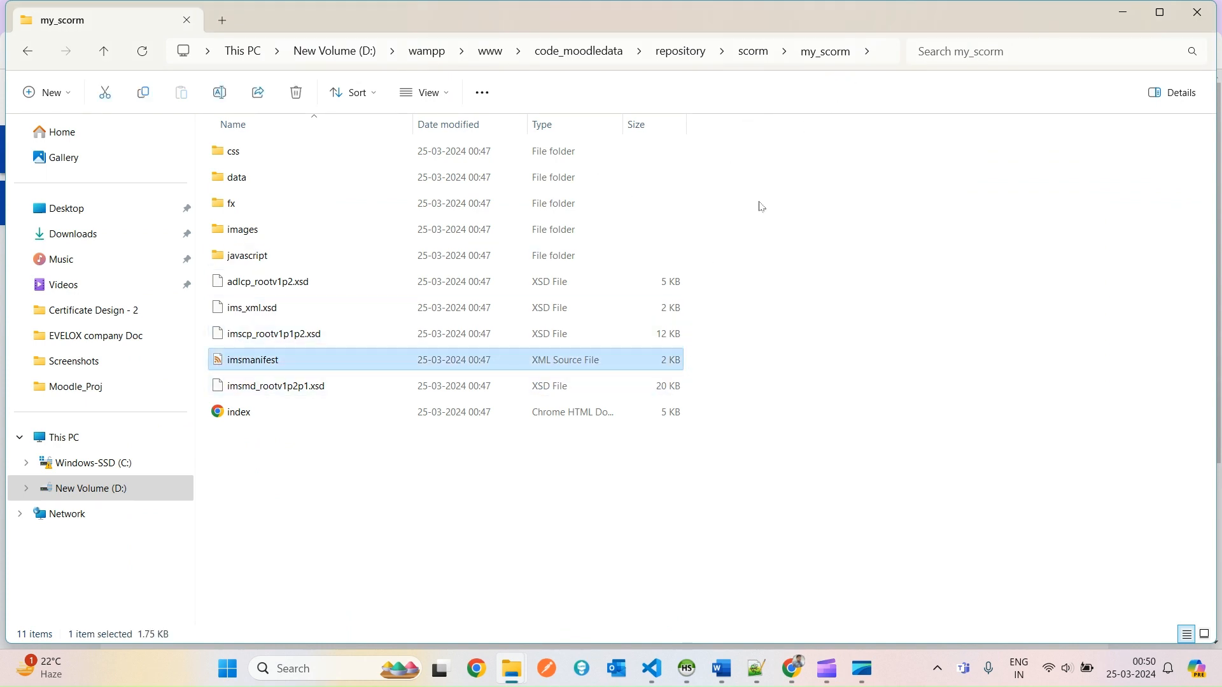
# Go up to the repository folder, check the empty Category - 1, then open scorm.
pyautogui.click(690, 51)
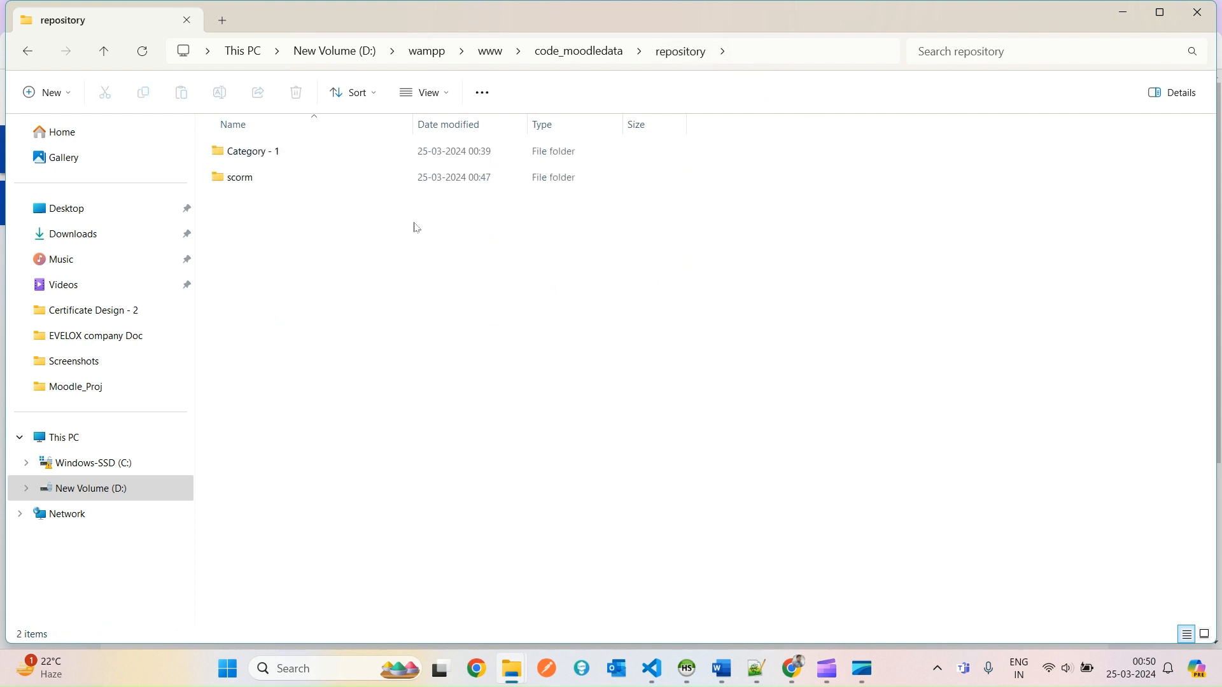
pyautogui.doubleClick(271, 165)
pyautogui.click(673, 54)
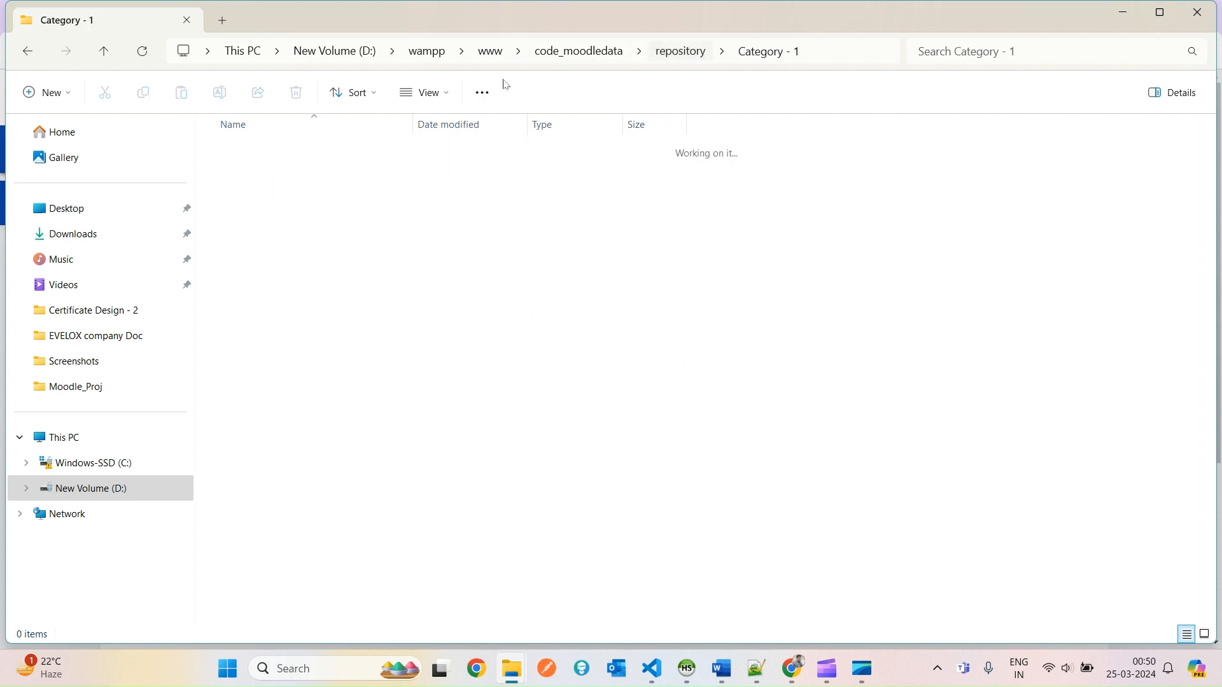
pyautogui.click(242, 184)
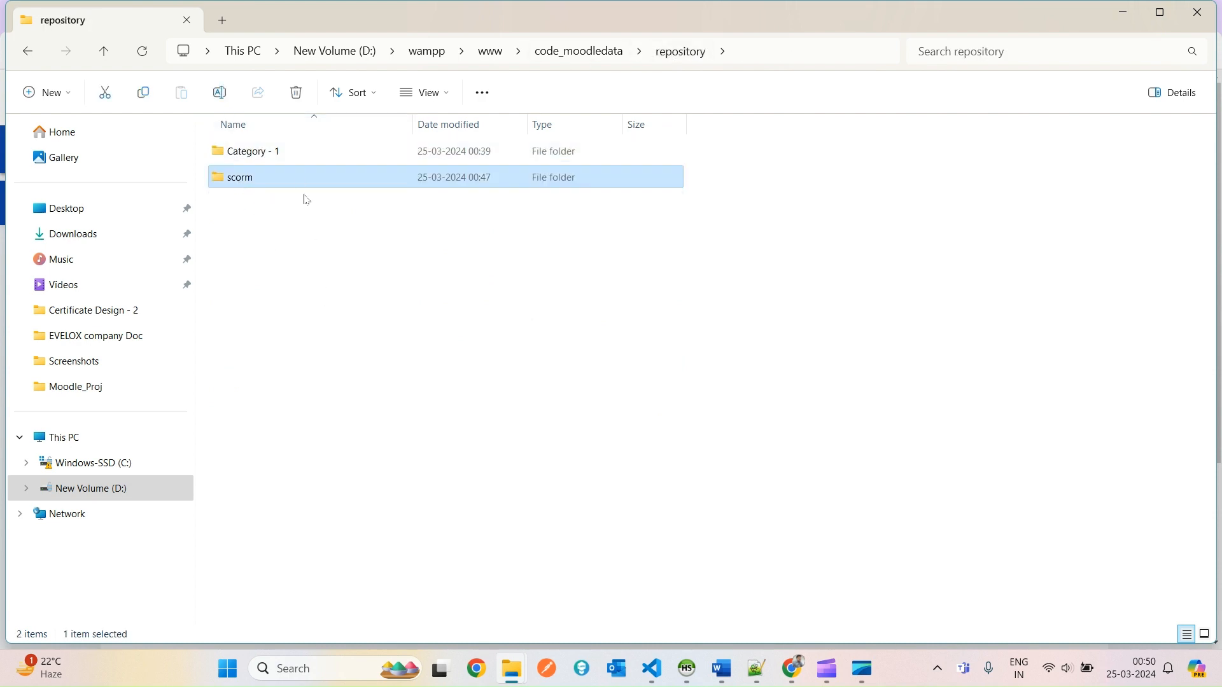
pyautogui.click(292, 161)
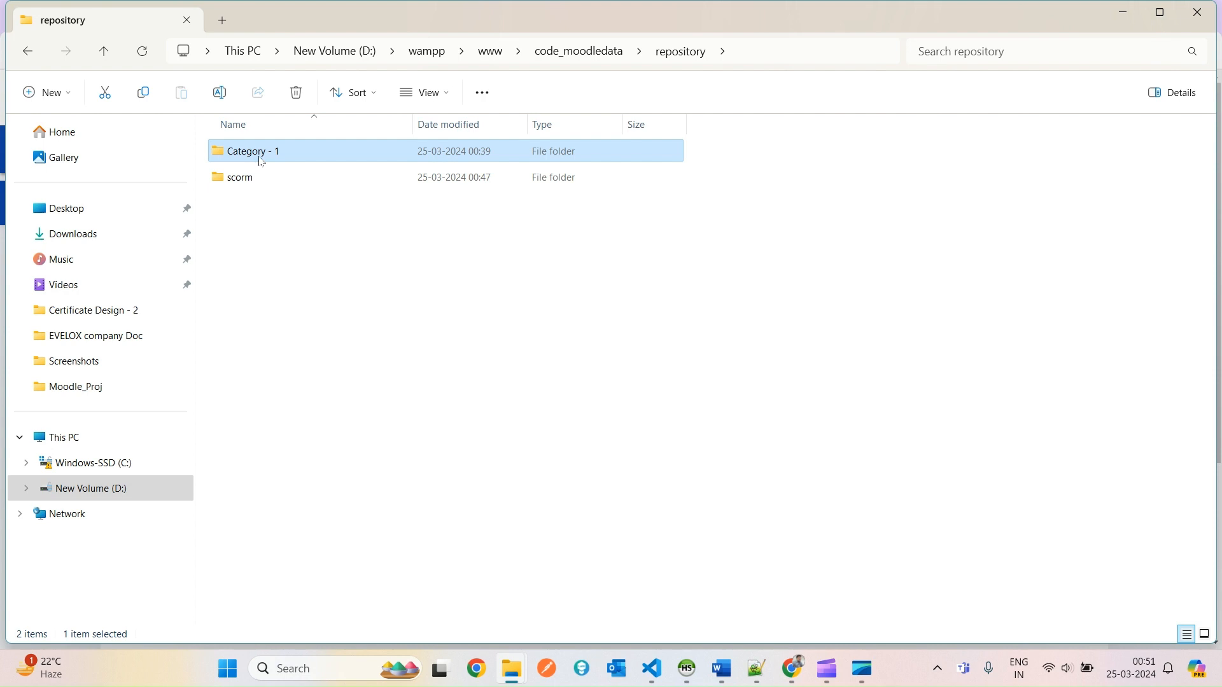
pyautogui.doubleClick(251, 183)
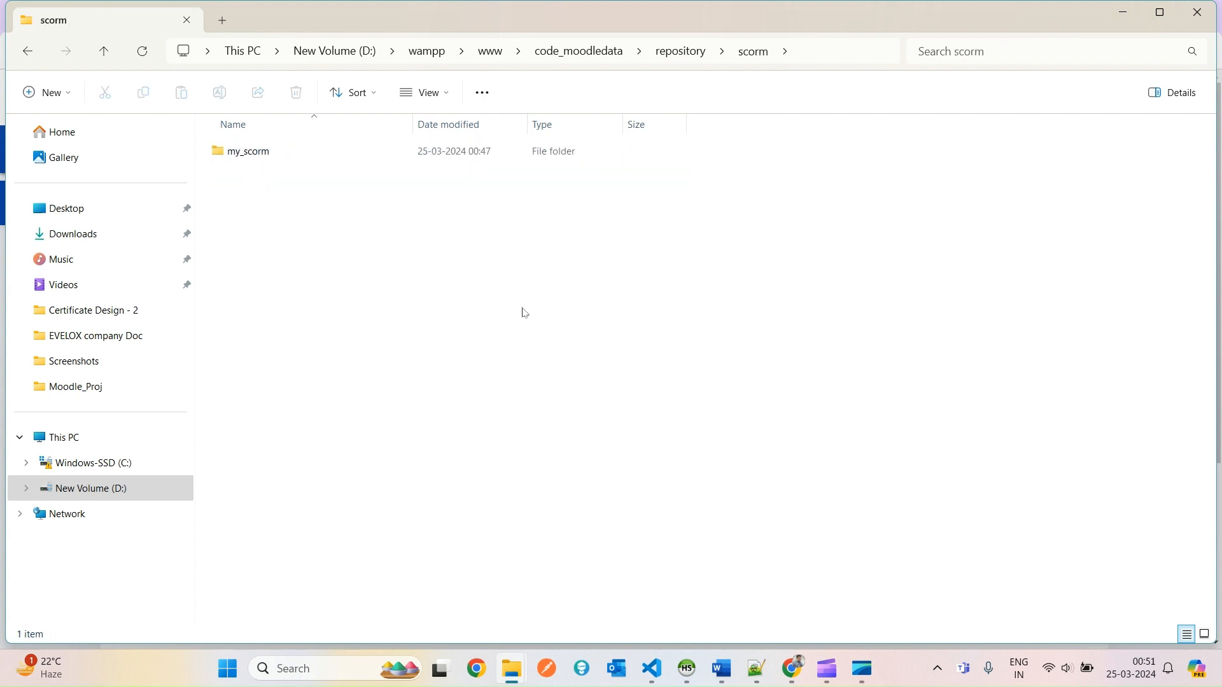
# Create a new folder named 'test' inside the scorm folder.
pyautogui.rightClick(519, 241)
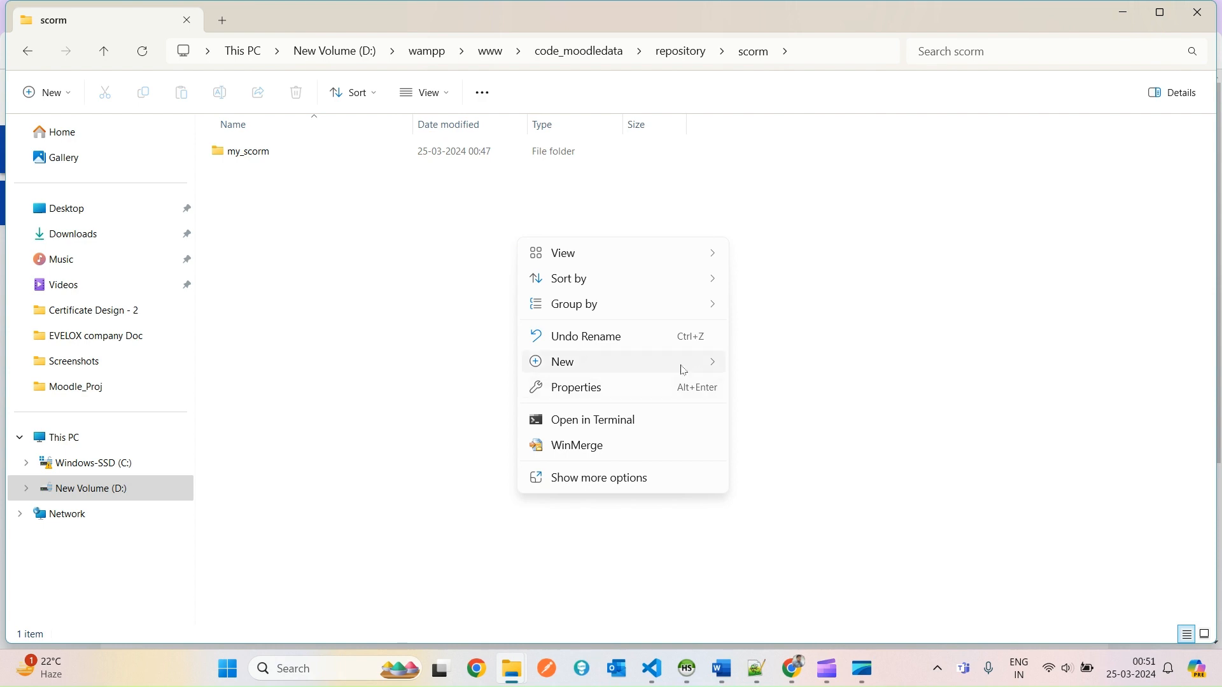
pyautogui.moveTo(681, 367)
pyautogui.click(812, 368)
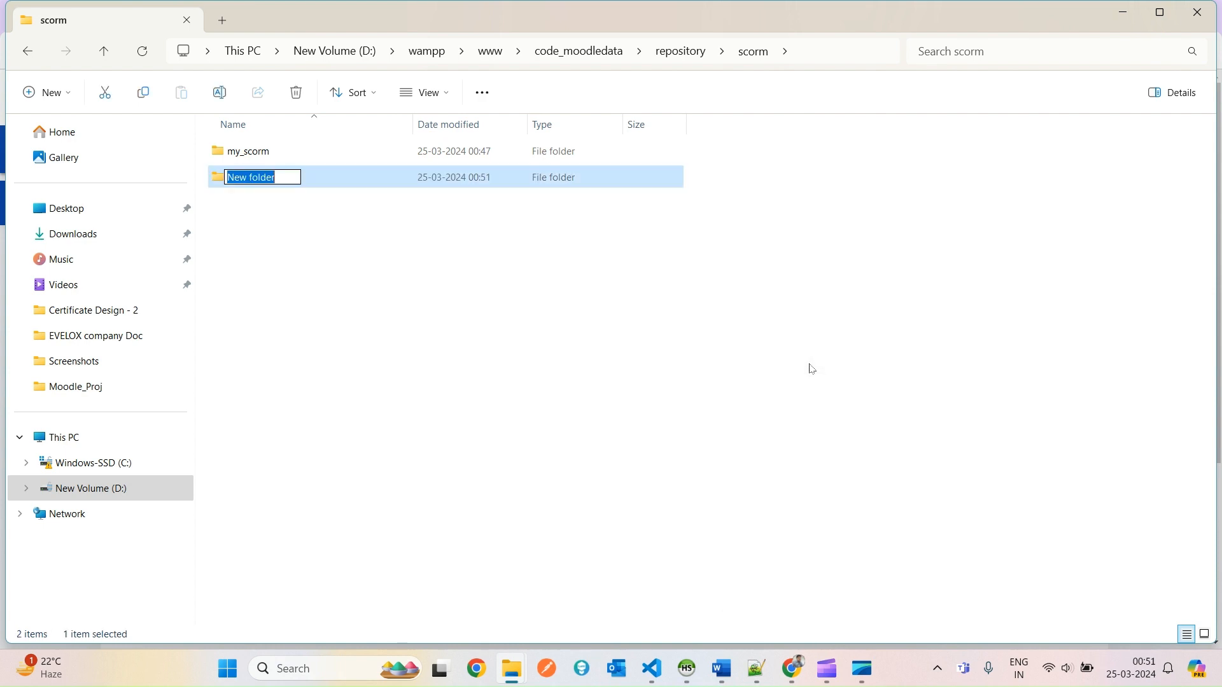
pyautogui.write('test')
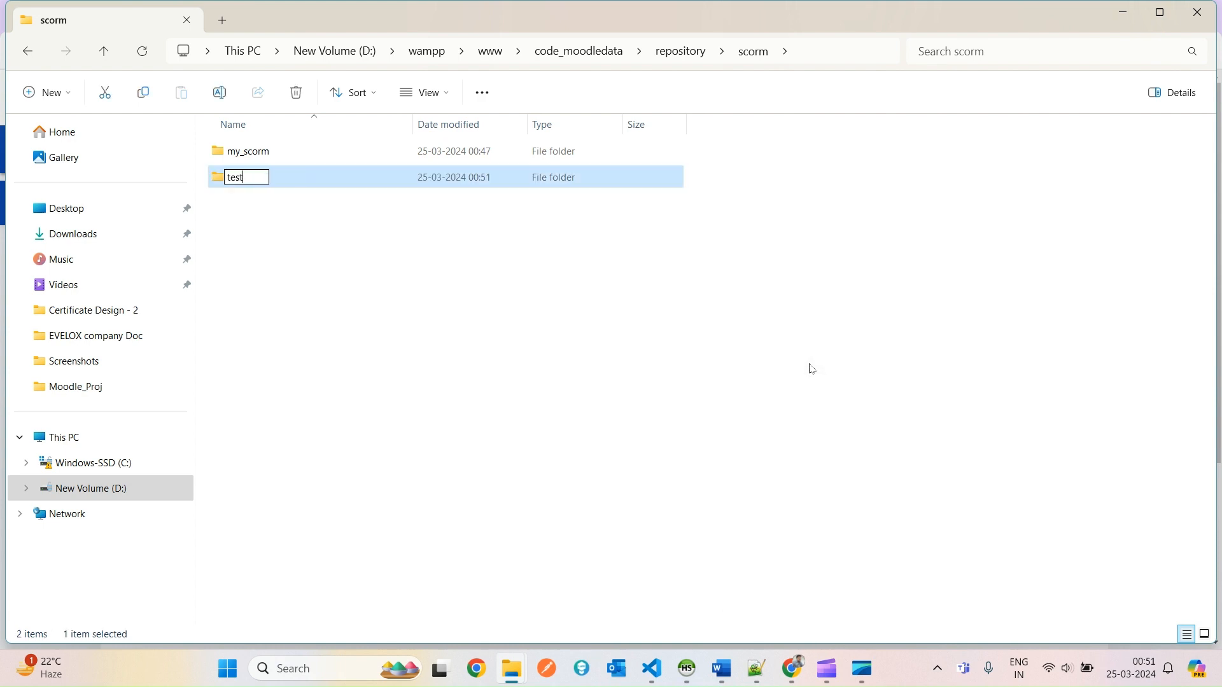
pyautogui.press('Return')
pyautogui.press('Return')
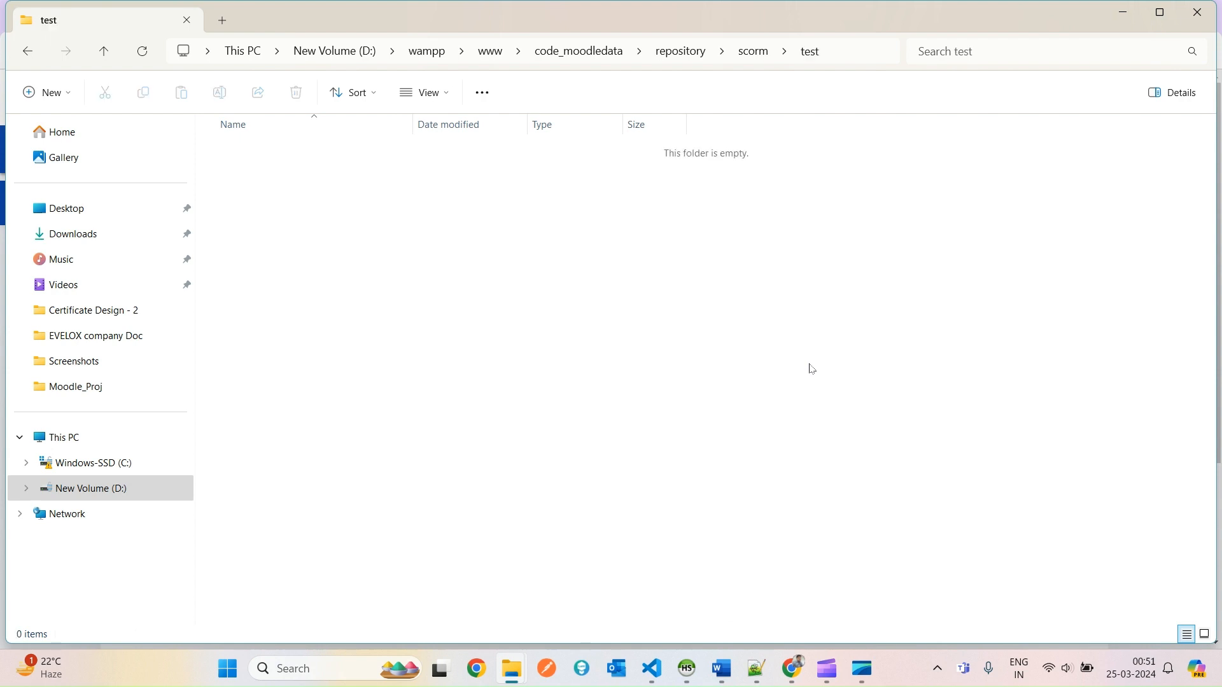
# Return to the scorm folder view and switch back to the Moodle page in Chrome.
pyautogui.click(752, 53)
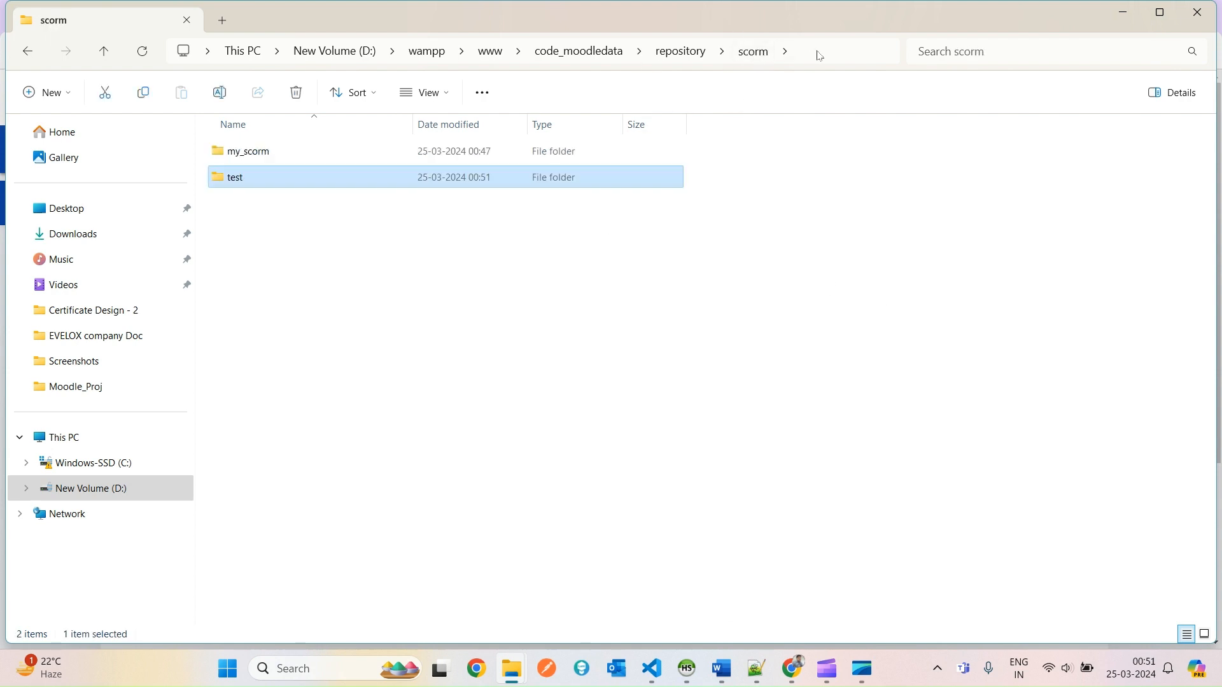
pyautogui.click(820, 56)
pyautogui.click(527, 341)
pyautogui.hotkey('alt', 'Tab')
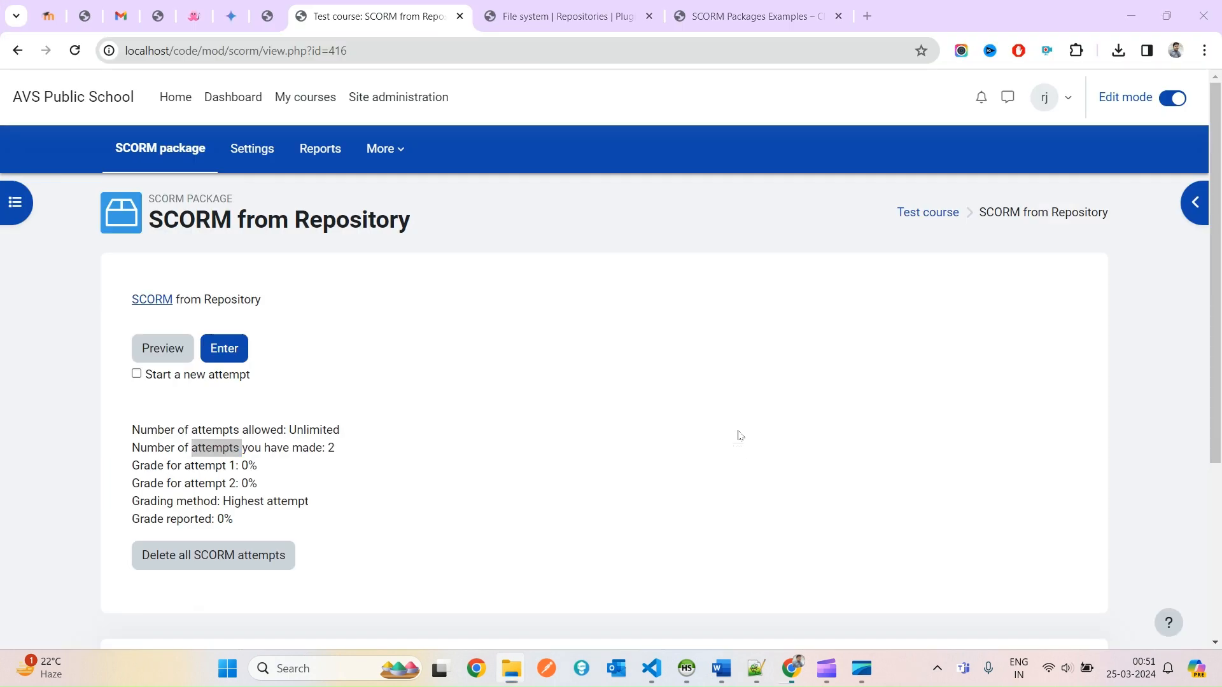
# Back on Test course, start adding a File resource to Topic 1.
pyautogui.click(17, 50)
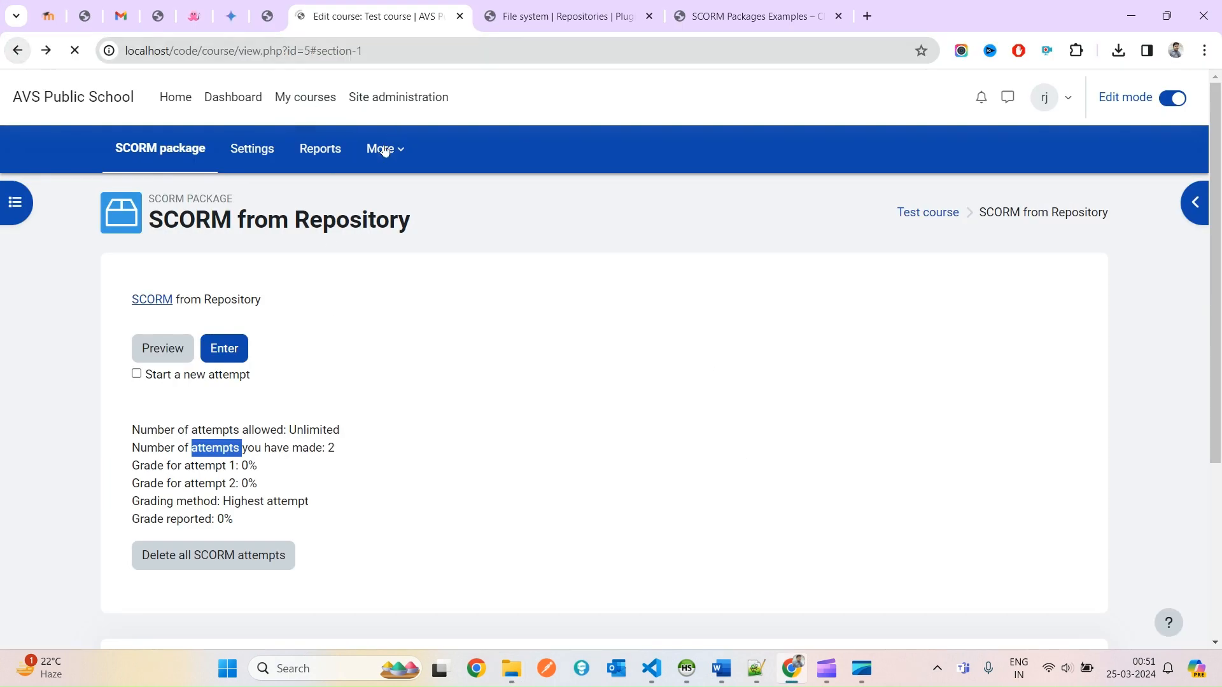
pyautogui.click(252, 384)
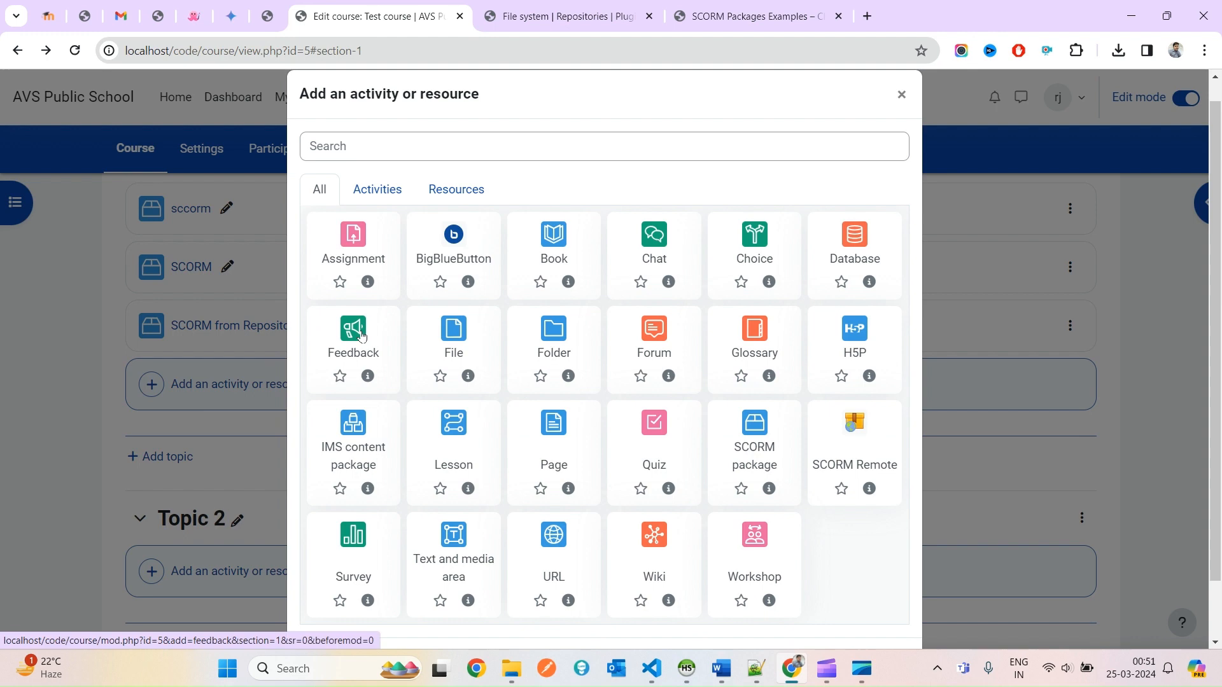
pyautogui.click(391, 141)
pyautogui.click(458, 348)
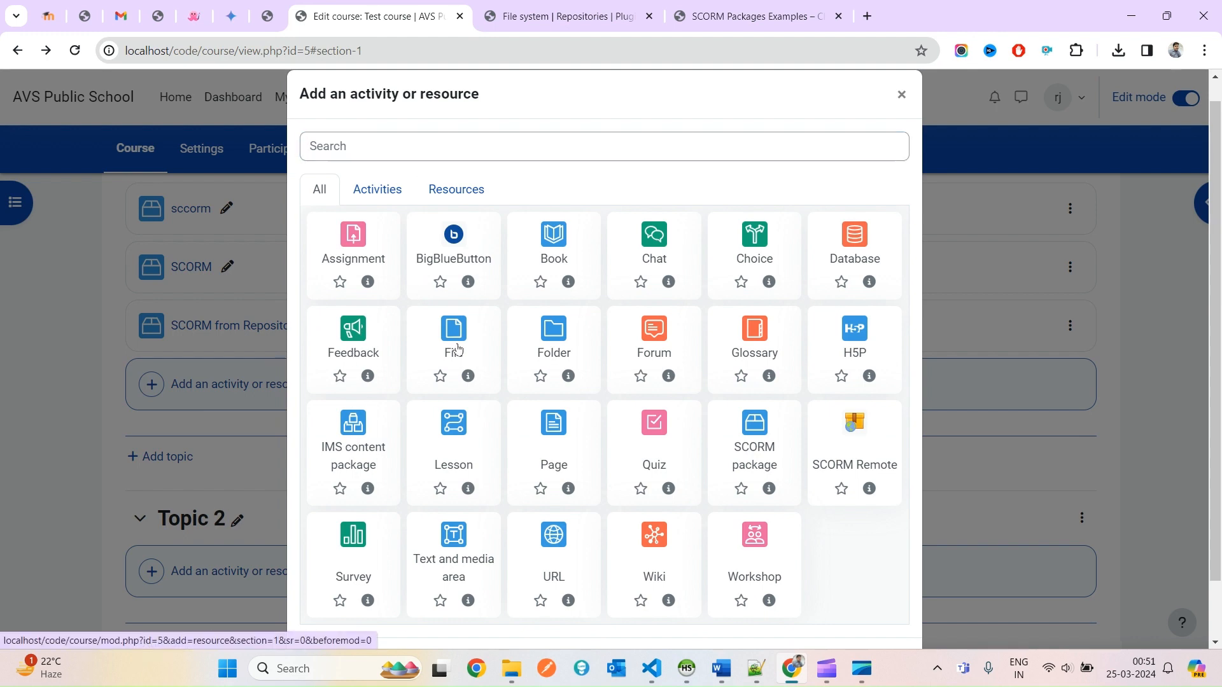
pyautogui.scroll(-6, 432, 431)
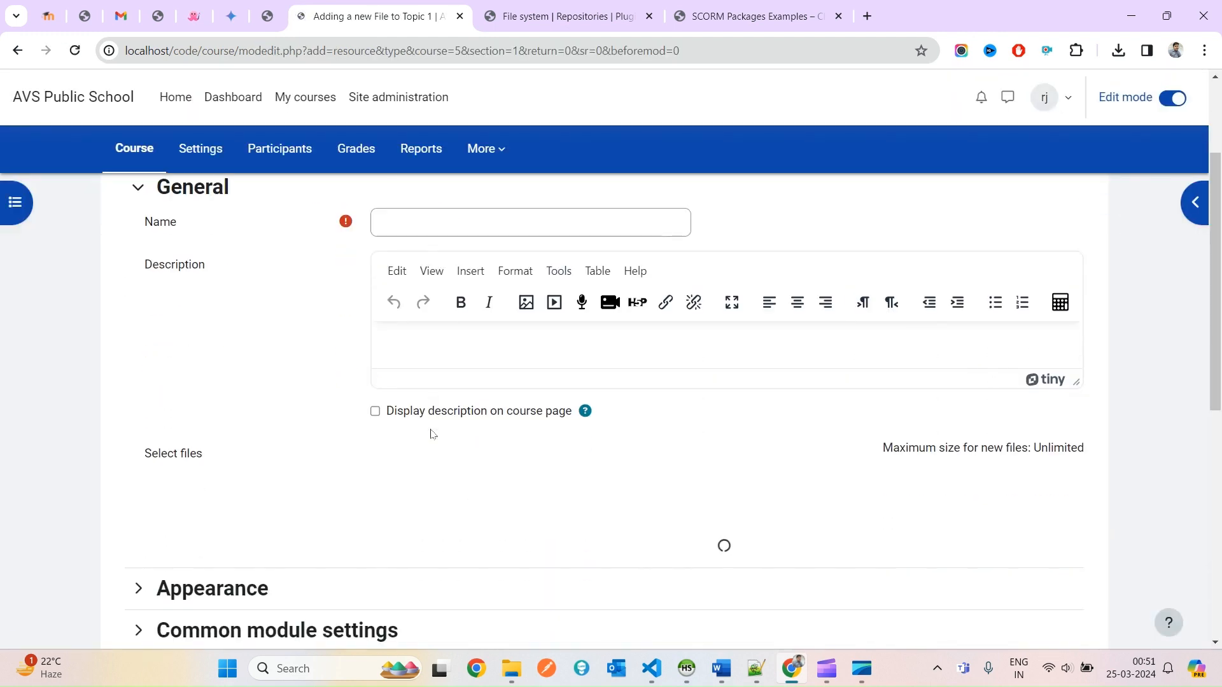
# Browse the SCORM repository from test to my_scorm > images and pick 82puzzle.png.
pyautogui.click(386, 233)
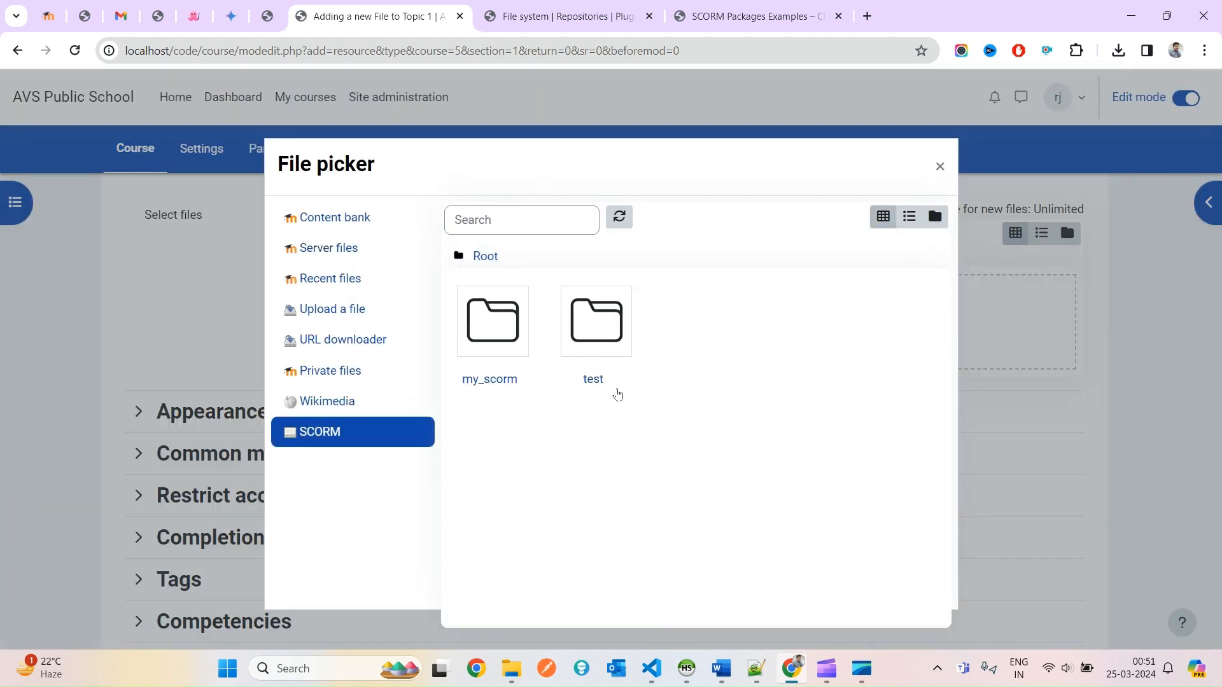
pyautogui.click(588, 334)
pyautogui.click(485, 256)
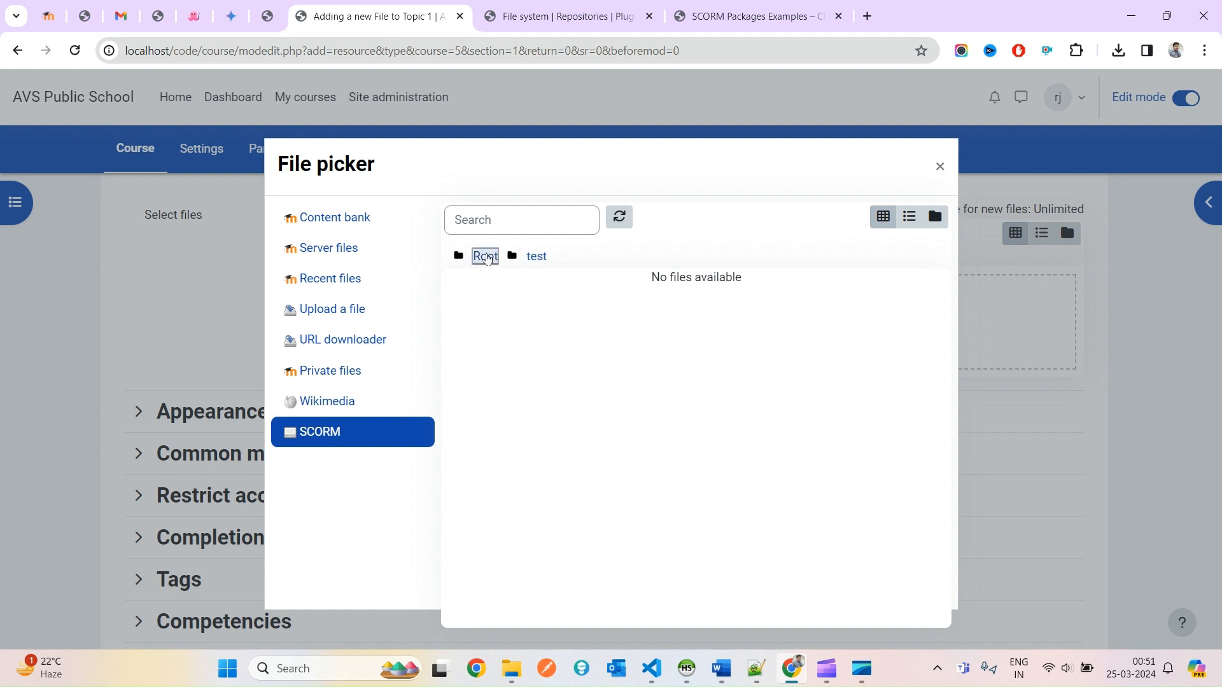
pyautogui.click(493, 338)
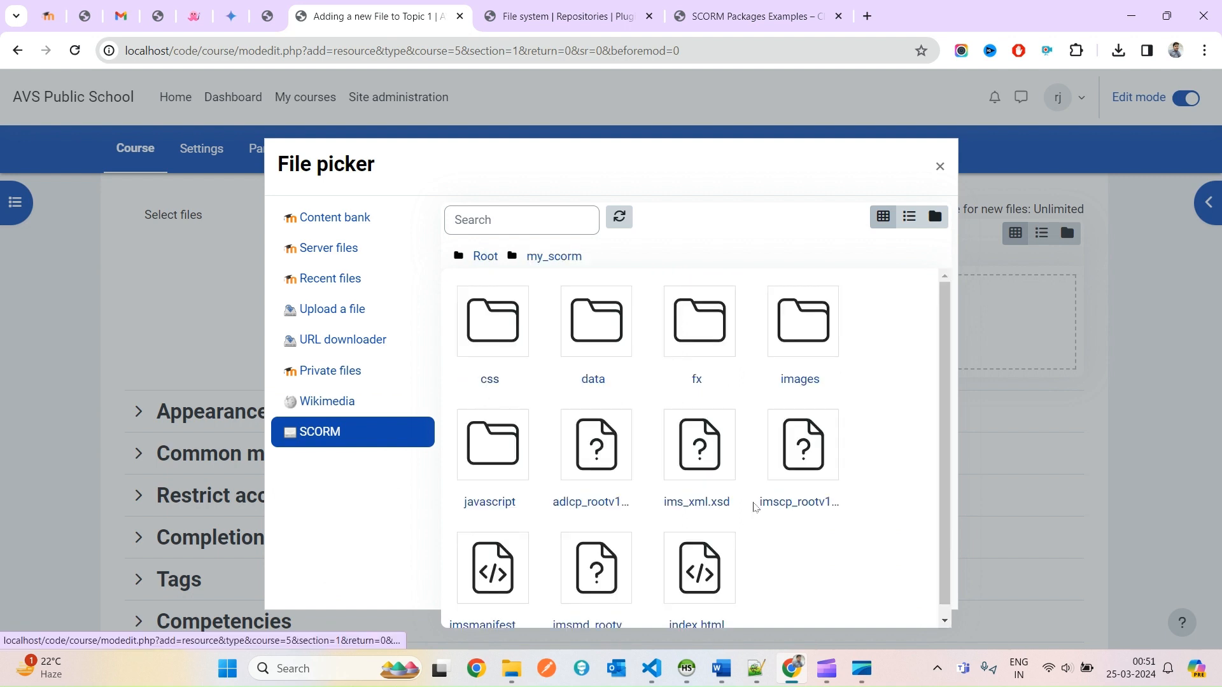
pyautogui.scroll(-1, 771, 487)
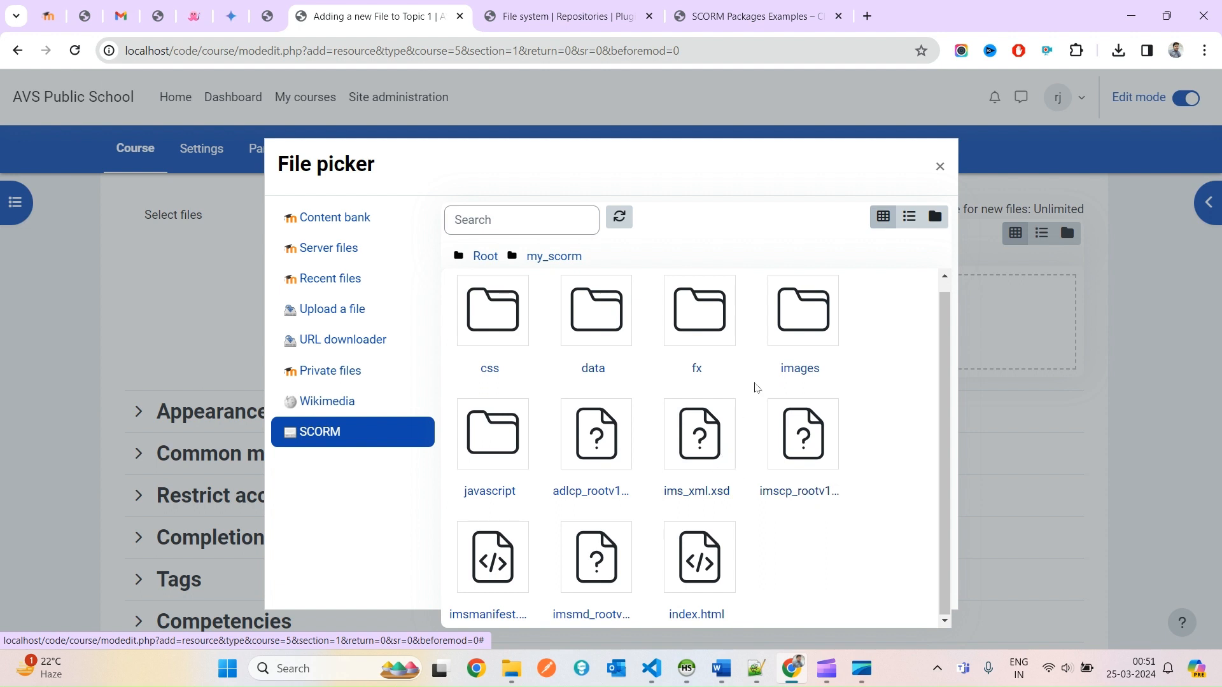
pyautogui.click(803, 322)
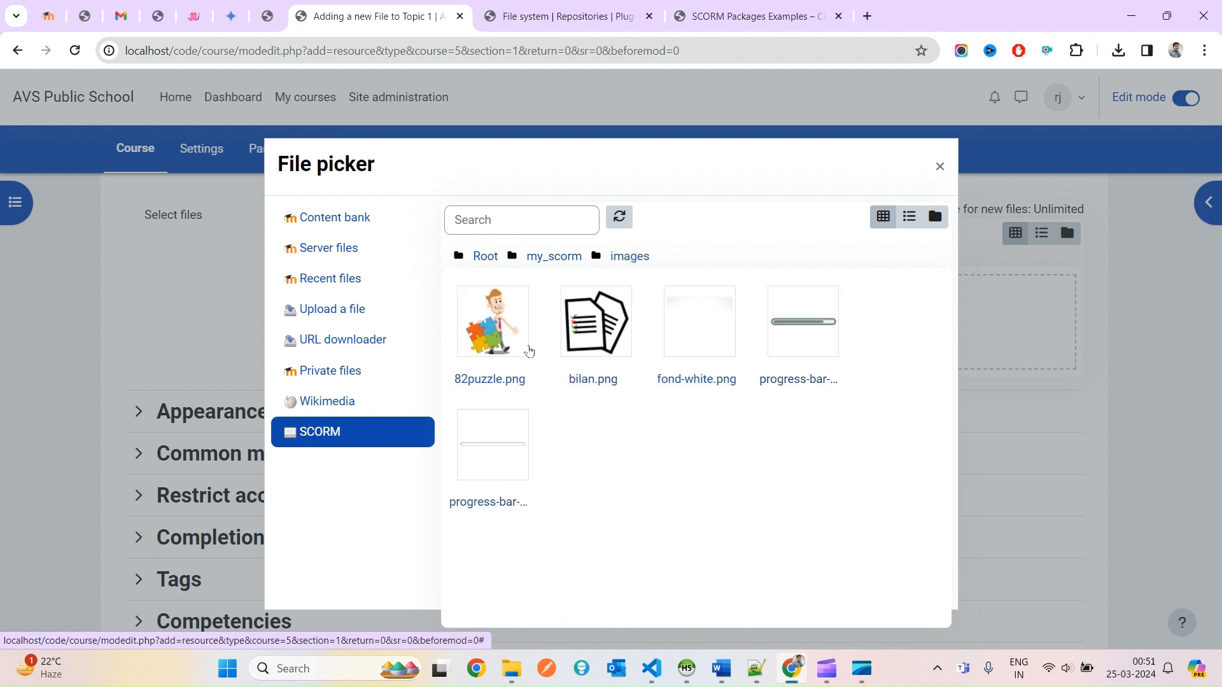
pyautogui.click(518, 332)
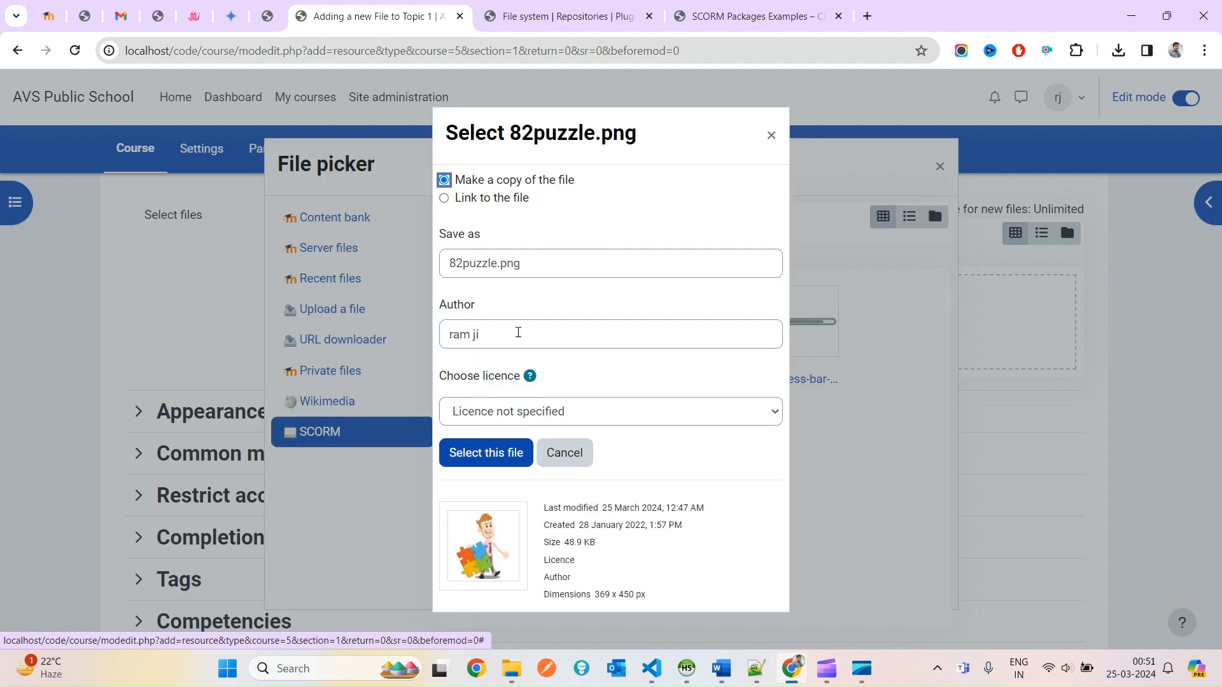
# Select 82puzzle.png as a link to the file rather than a copy.
pyautogui.click(496, 199)
pyautogui.click(482, 453)
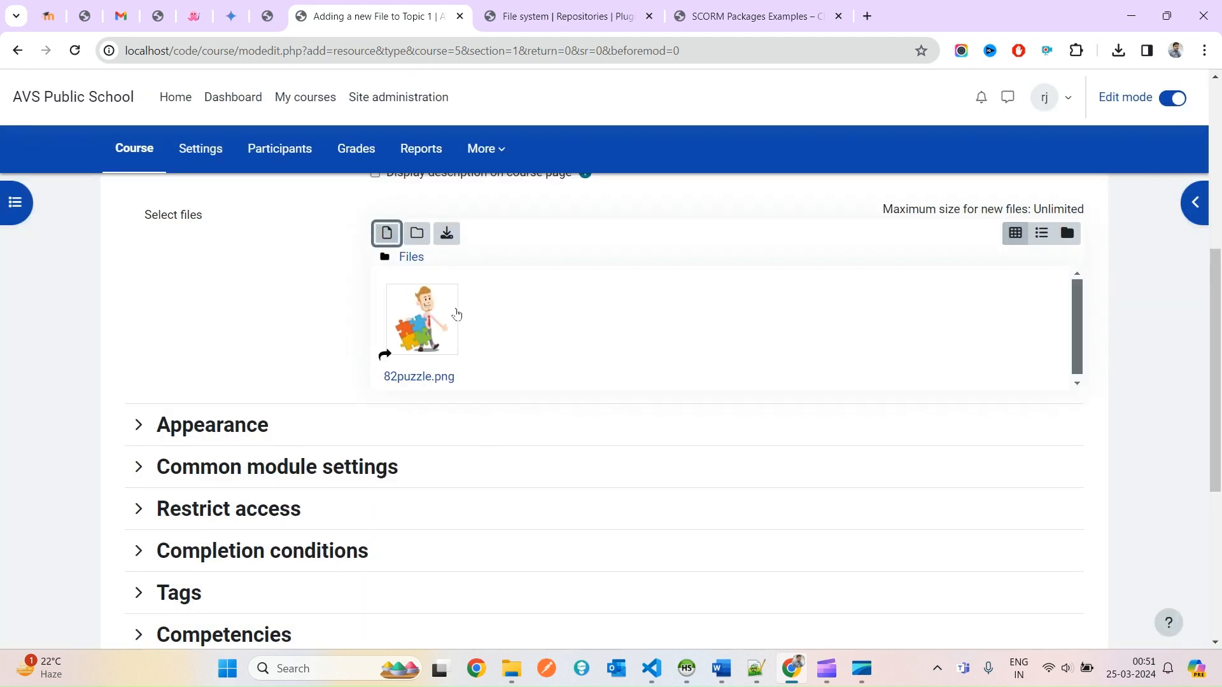
pyautogui.scroll(5, 452, 309)
# Name the resource 'image from scorm' and save and display it.
pyautogui.click(452, 308)
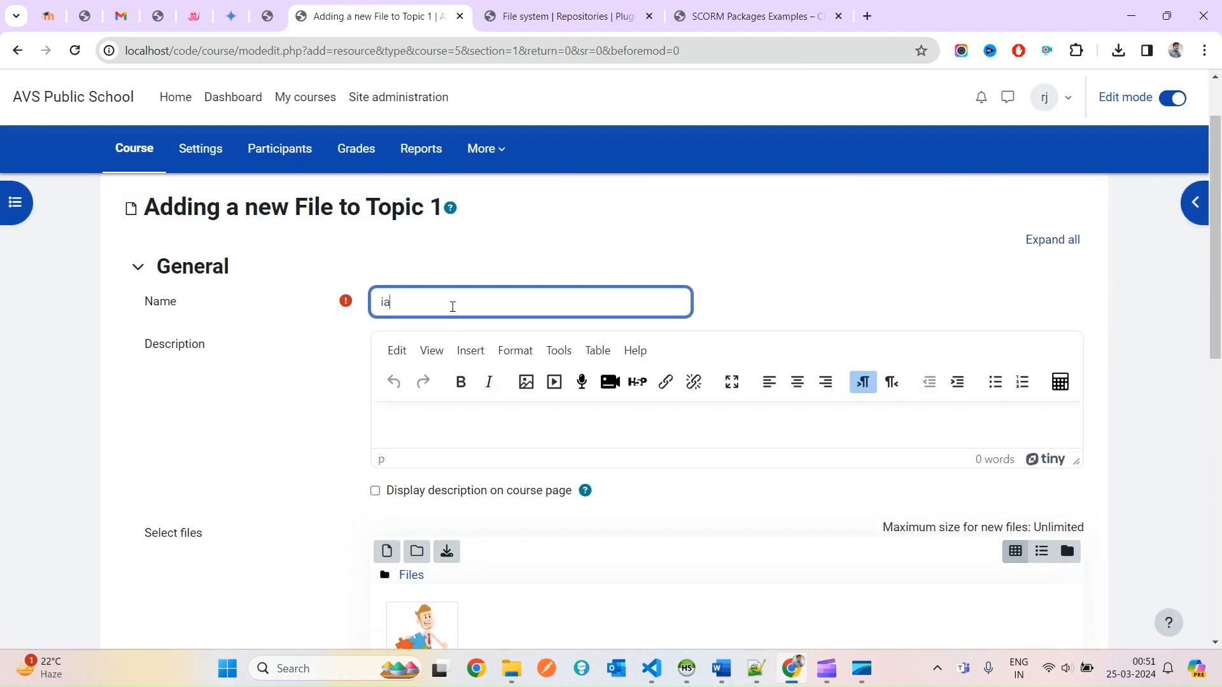
pyautogui.write('iam')
pyautogui.press('BackSpace')
pyautogui.press('BackSpace')
pyautogui.write('mage from scorm')
pyautogui.hotkey('ctrl', 'a')
pyautogui.click(453, 437)
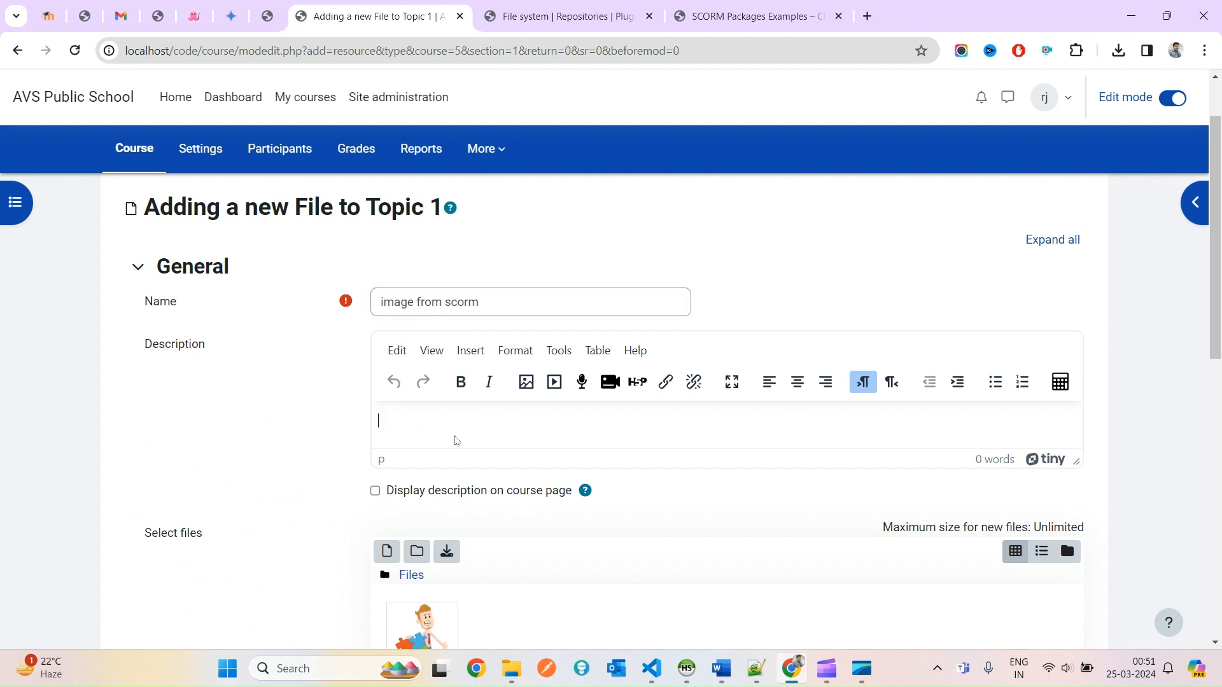
pyautogui.scroll(-7, 679, 448)
pyautogui.click(580, 560)
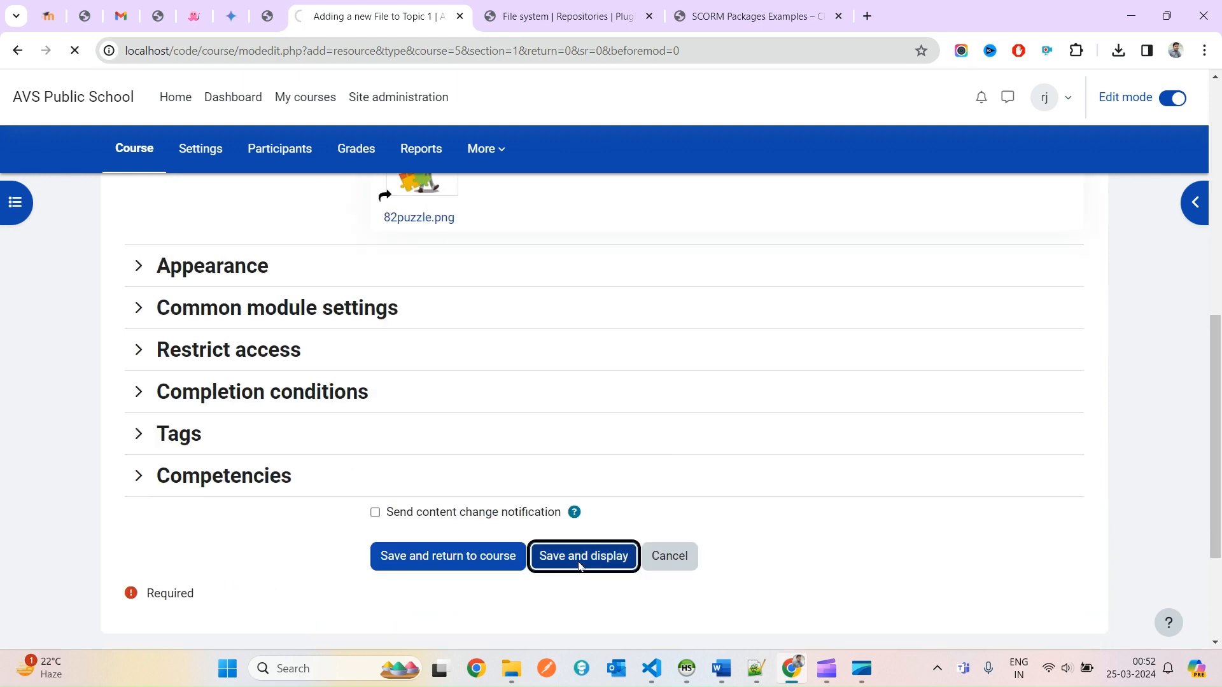
# View the displayed puzzle image, then return to Test course where image from scorm appears as PNG.
pyautogui.scroll(-3, 369, 429)
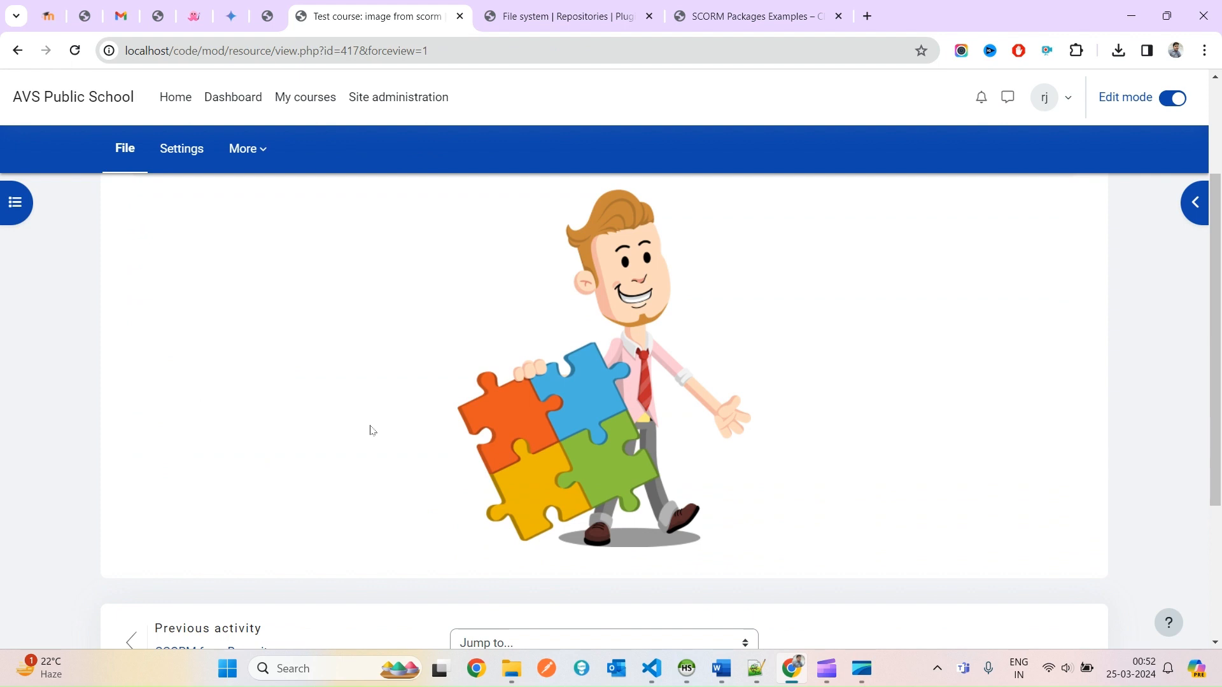
pyautogui.scroll(3, 370, 430)
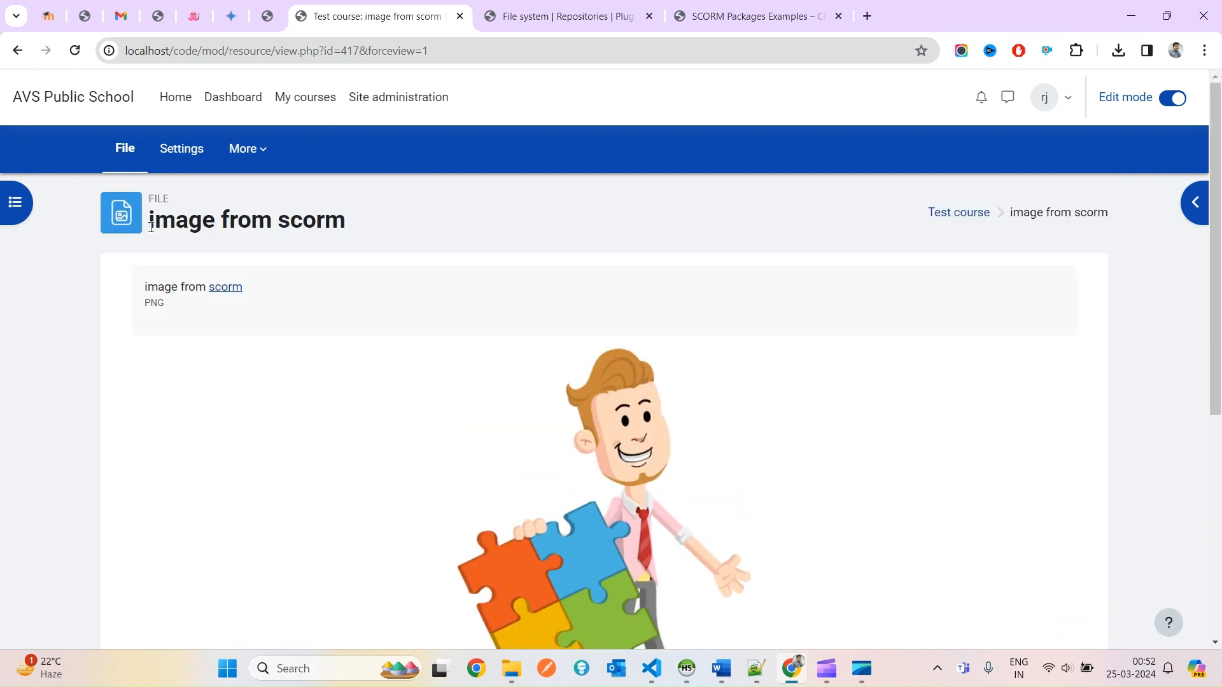
pyautogui.click(125, 148)
pyautogui.click(330, 107)
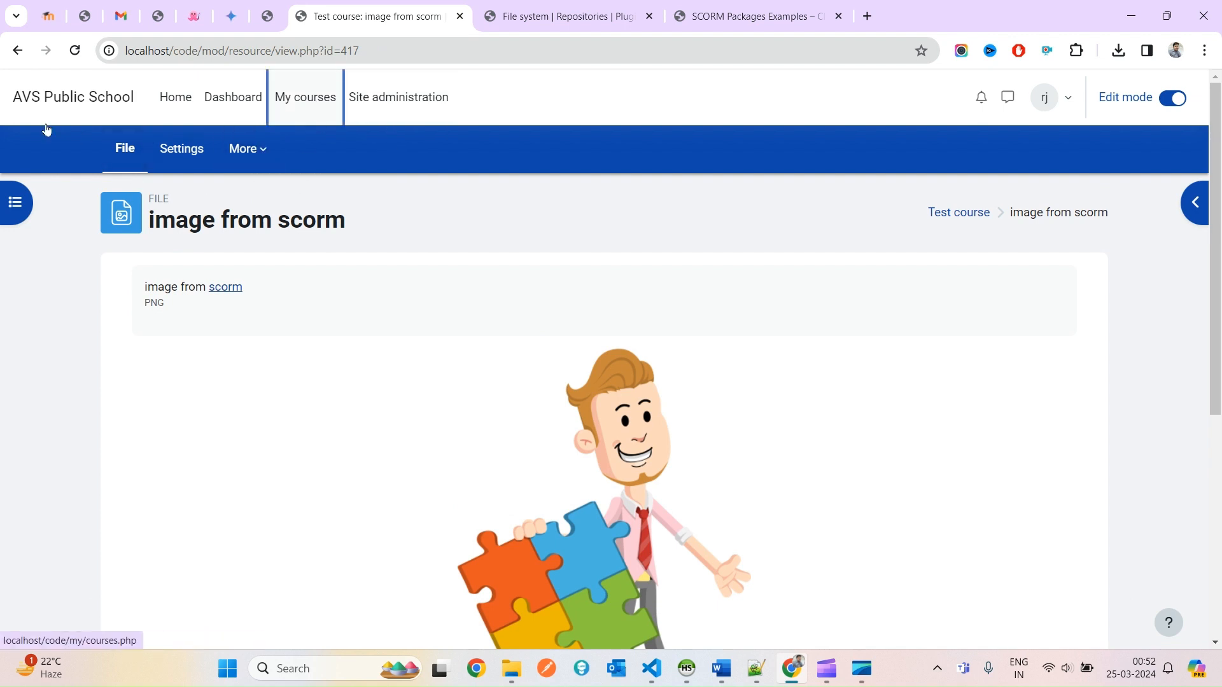
pyautogui.click(959, 212)
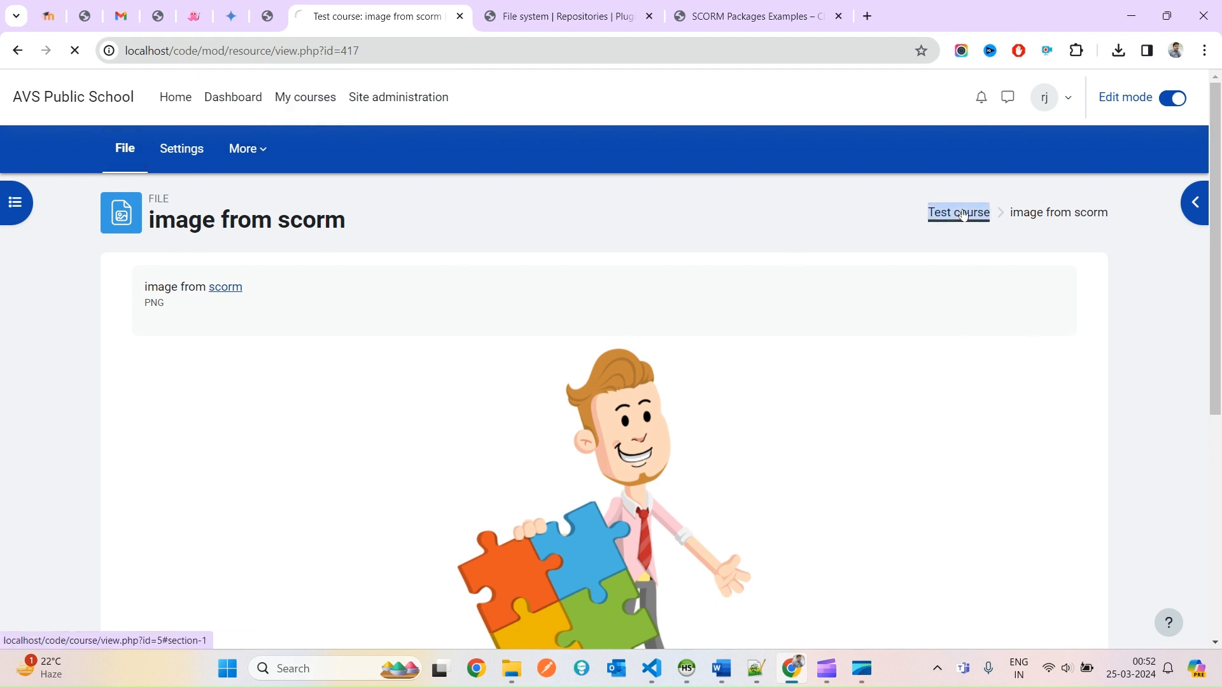
pyautogui.scroll(-1, 705, 493)
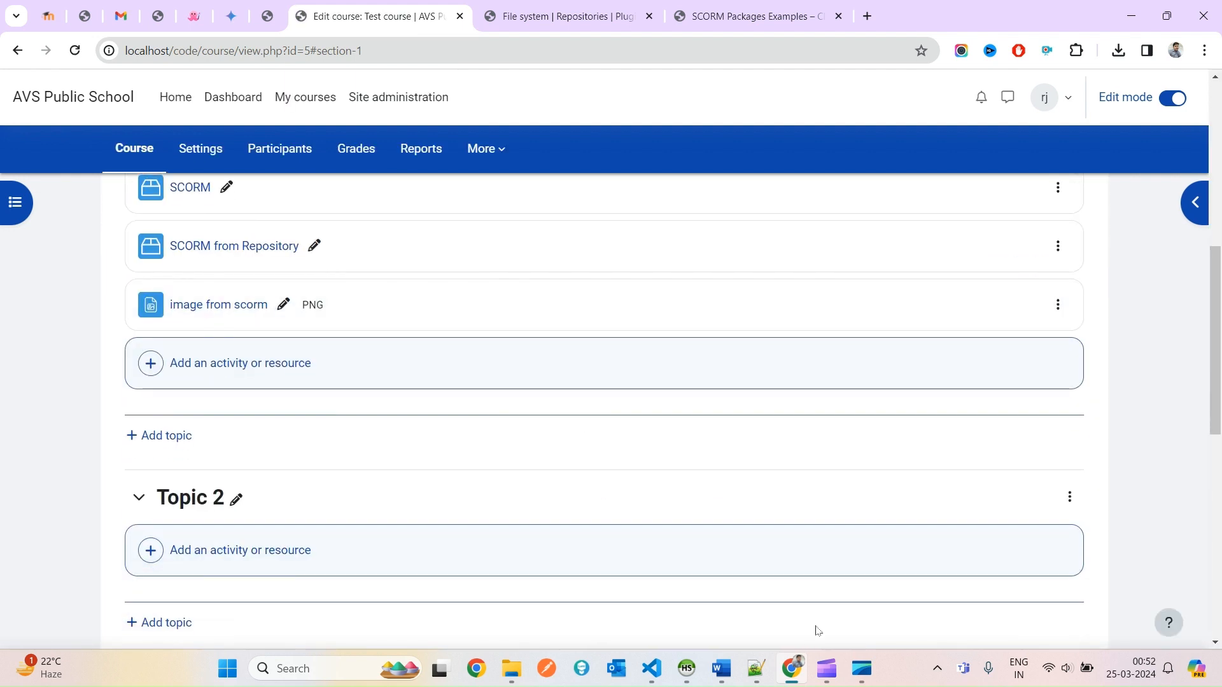
# Open the scorm repository's test folder in File Explorer.
pyautogui.moveTo(821, 665)
pyautogui.click(512, 668)
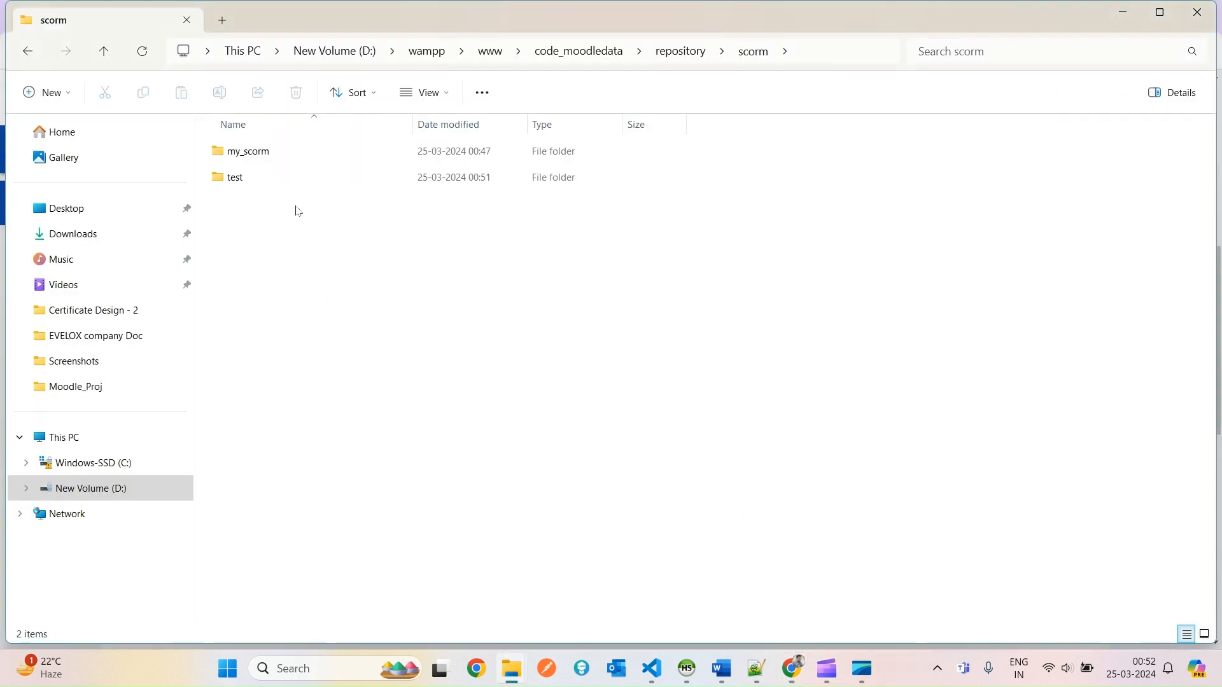
pyautogui.click(253, 179)
pyautogui.doubleClick(254, 179)
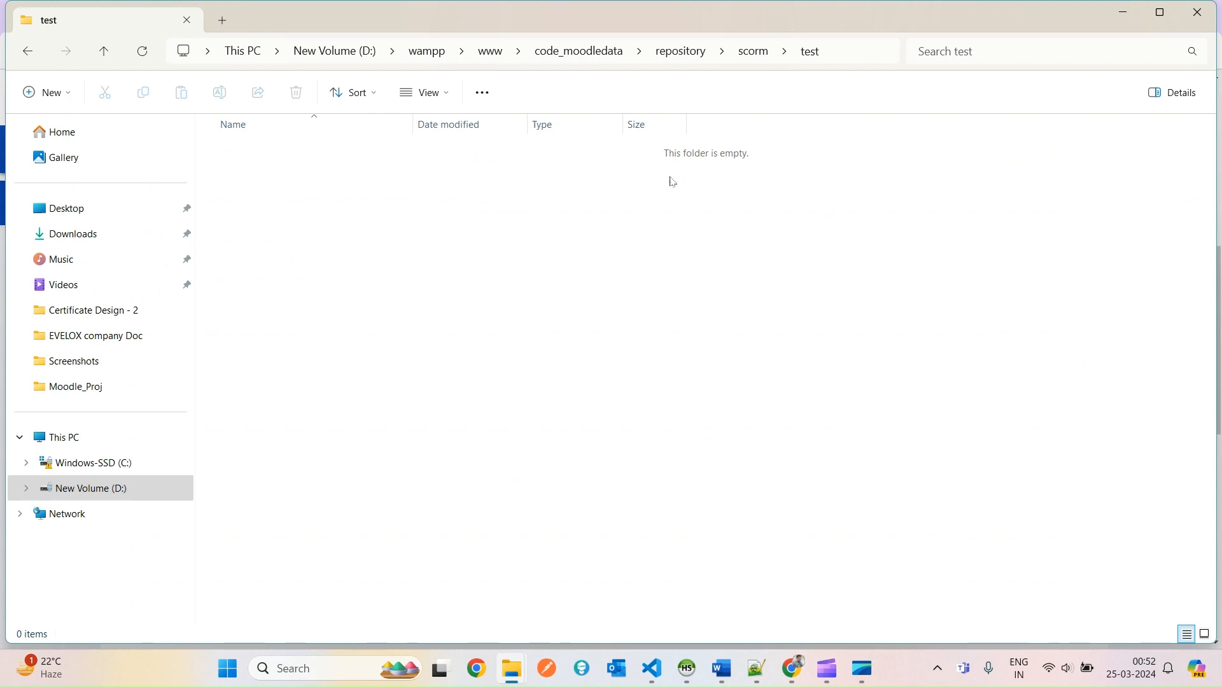
pyautogui.hotkey('alt', 'Tab')
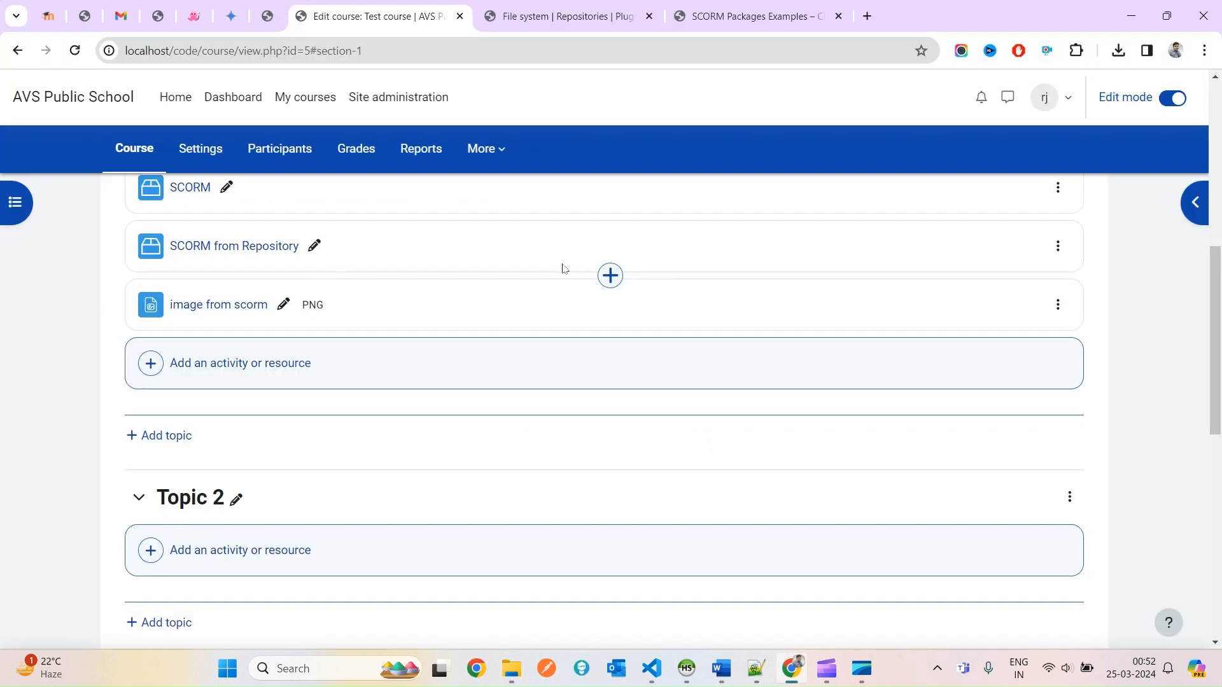
pyautogui.hotkey('alt', 'Tab')
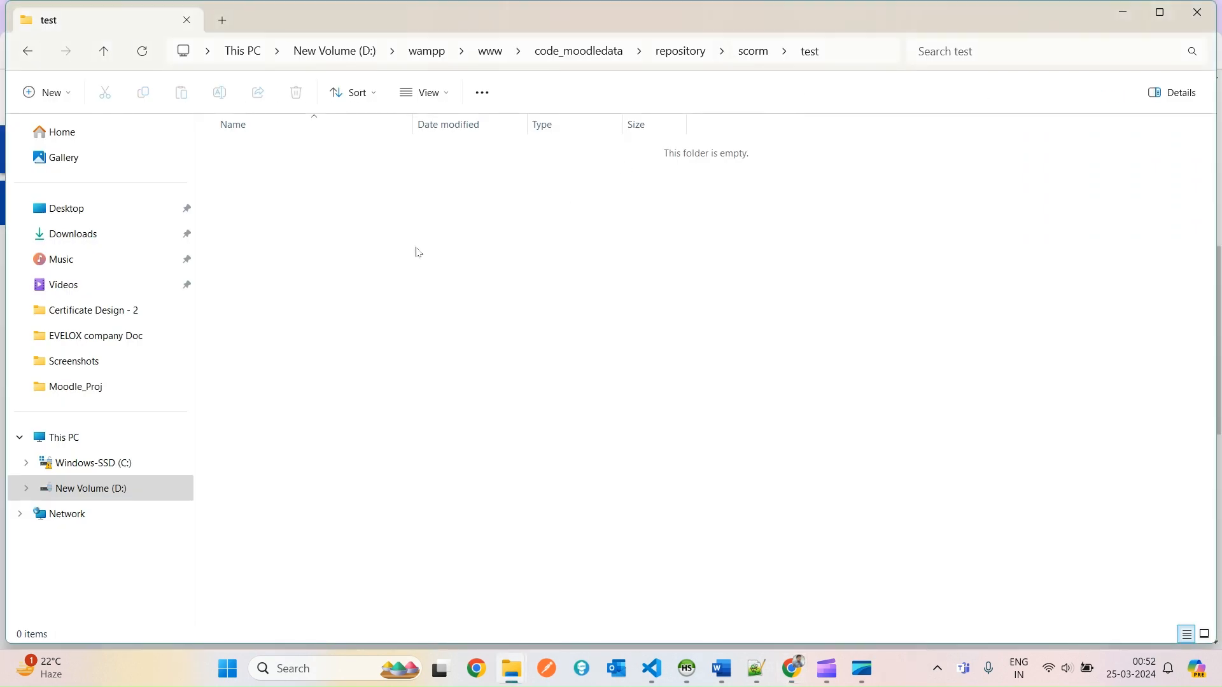
# Create a new text document named 'demo txt file' containing the word 'test', then save and close it.
pyautogui.rightClick(419, 253)
pyautogui.moveTo(605, 374)
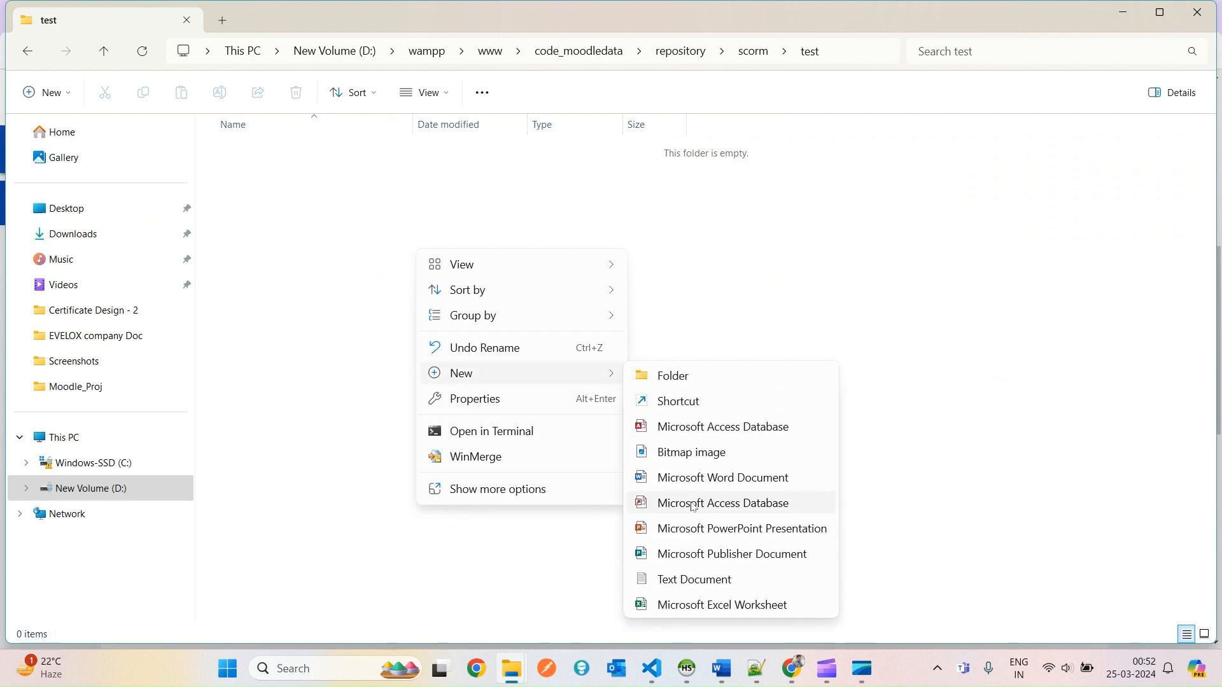
pyautogui.click(686, 580)
pyautogui.write('demo')
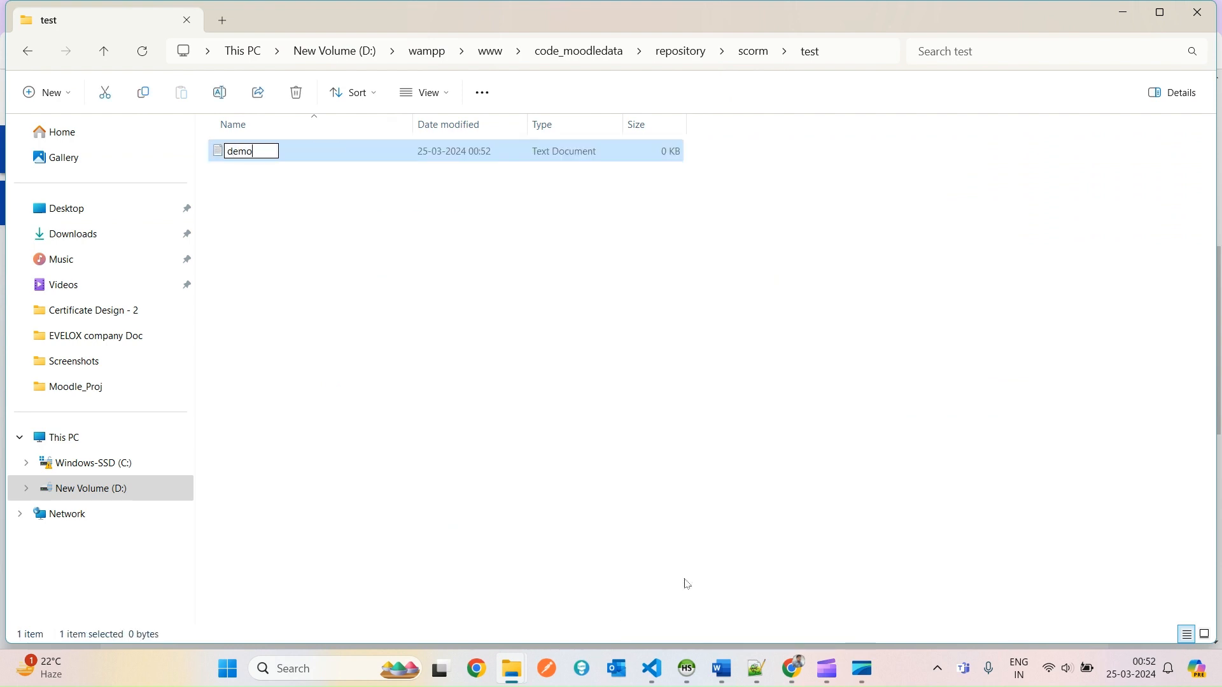
pyautogui.write(' txt file')
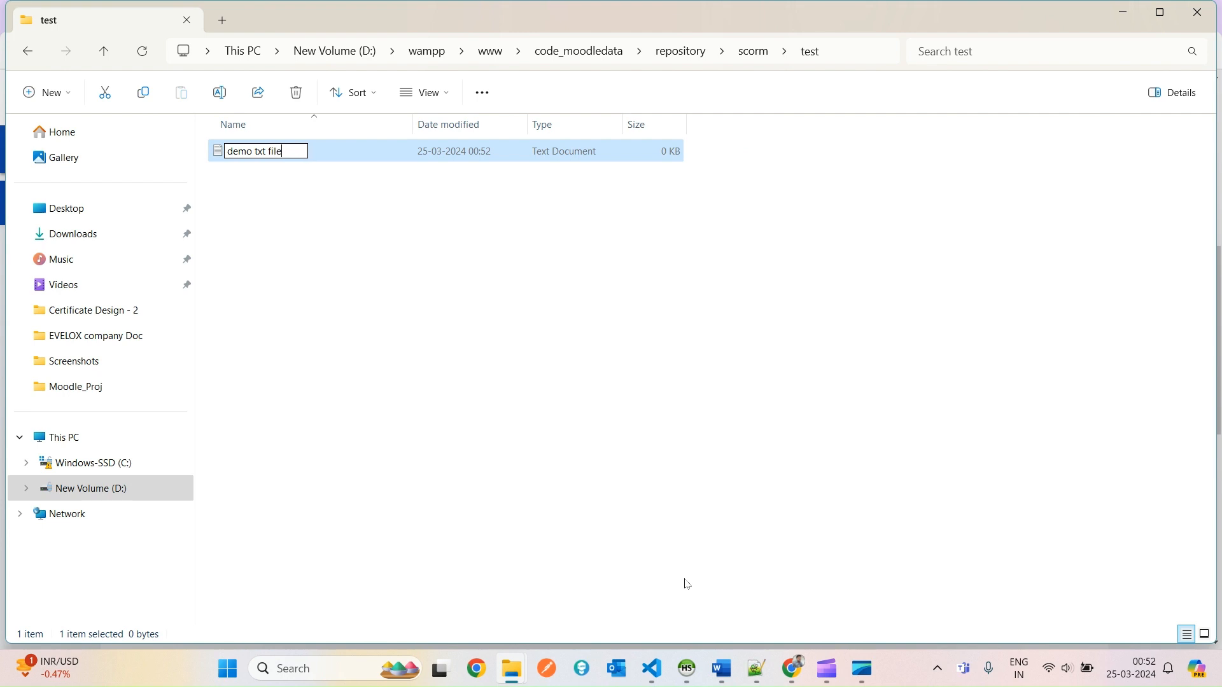
pyautogui.press('Return')
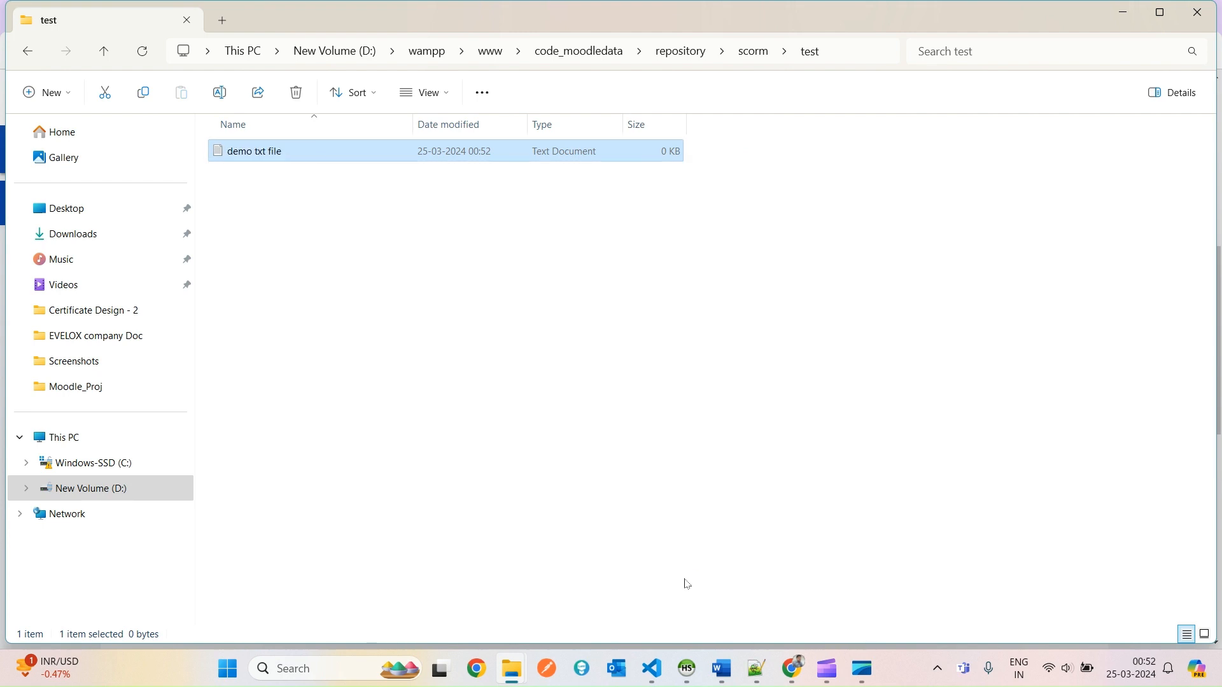
pyautogui.press('Return')
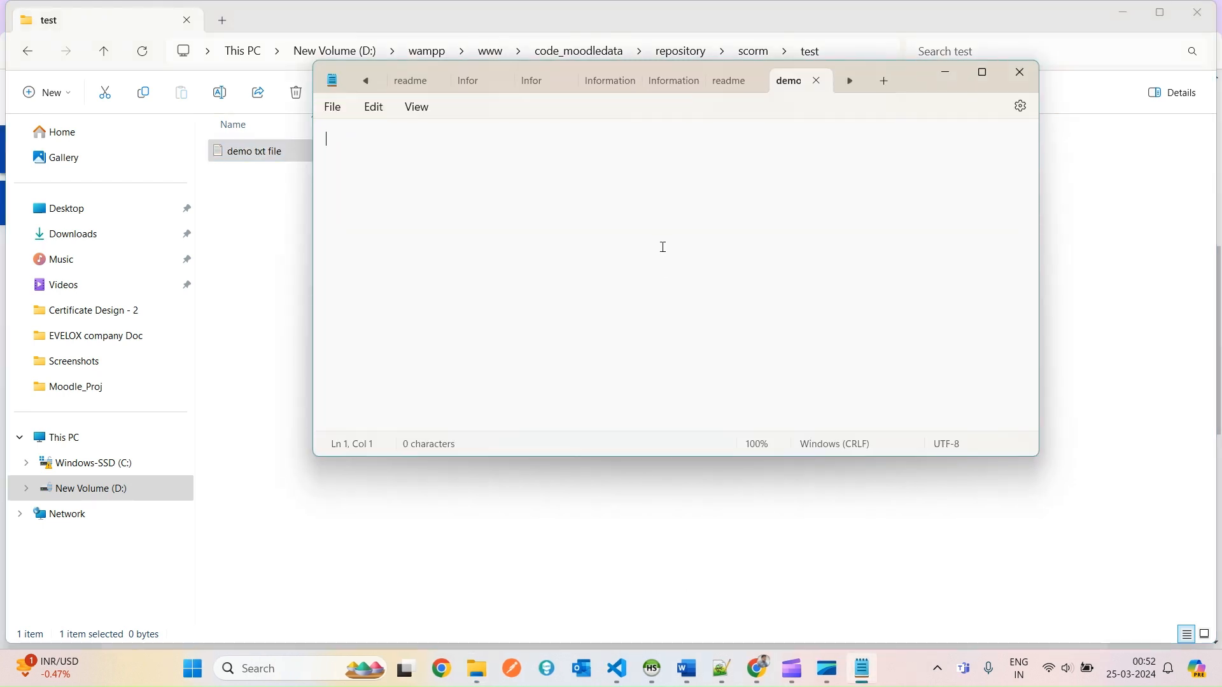
pyautogui.write('test')
pyautogui.click(1020, 71)
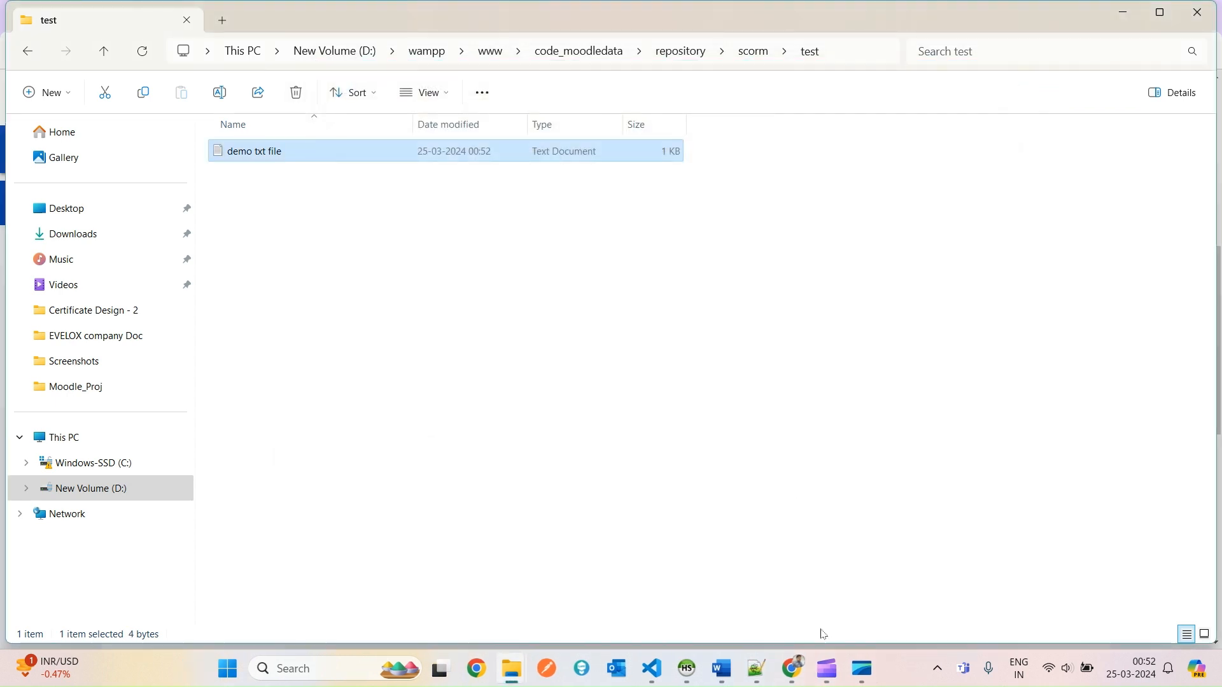
# Back in Moodle, start adding a File resource to Topic 1 of the Test course.
pyautogui.moveTo(792, 669)
pyautogui.click(773, 576)
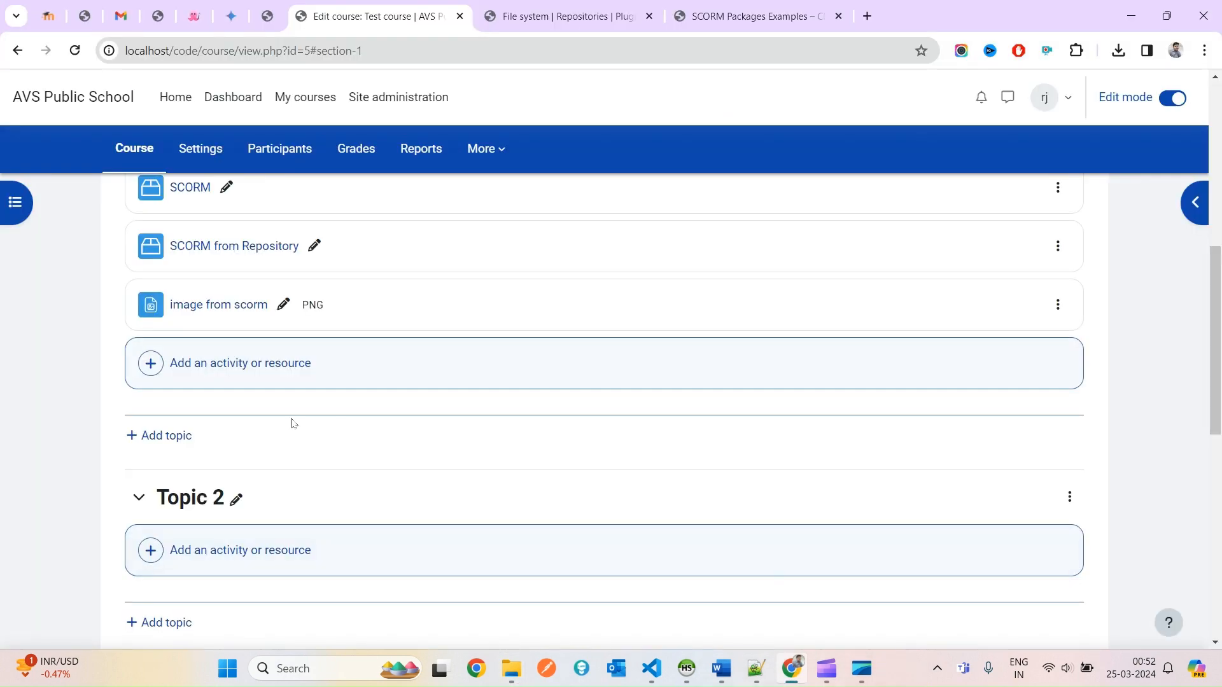
pyautogui.click(261, 360)
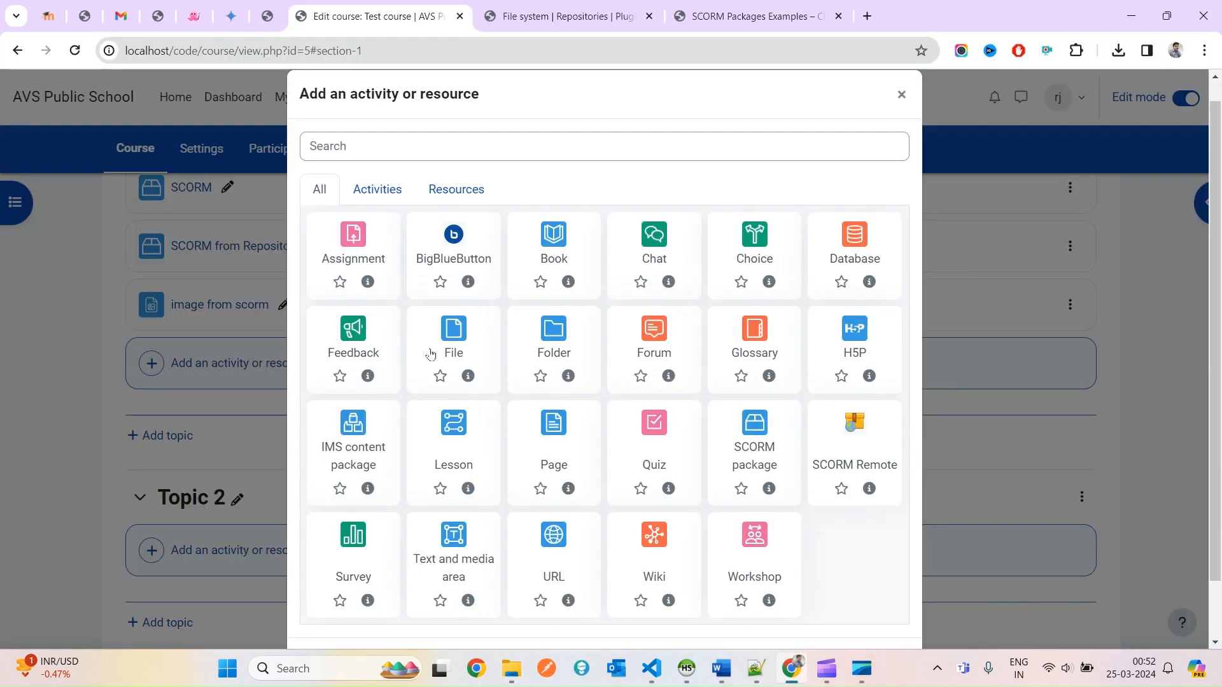
pyautogui.click(458, 334)
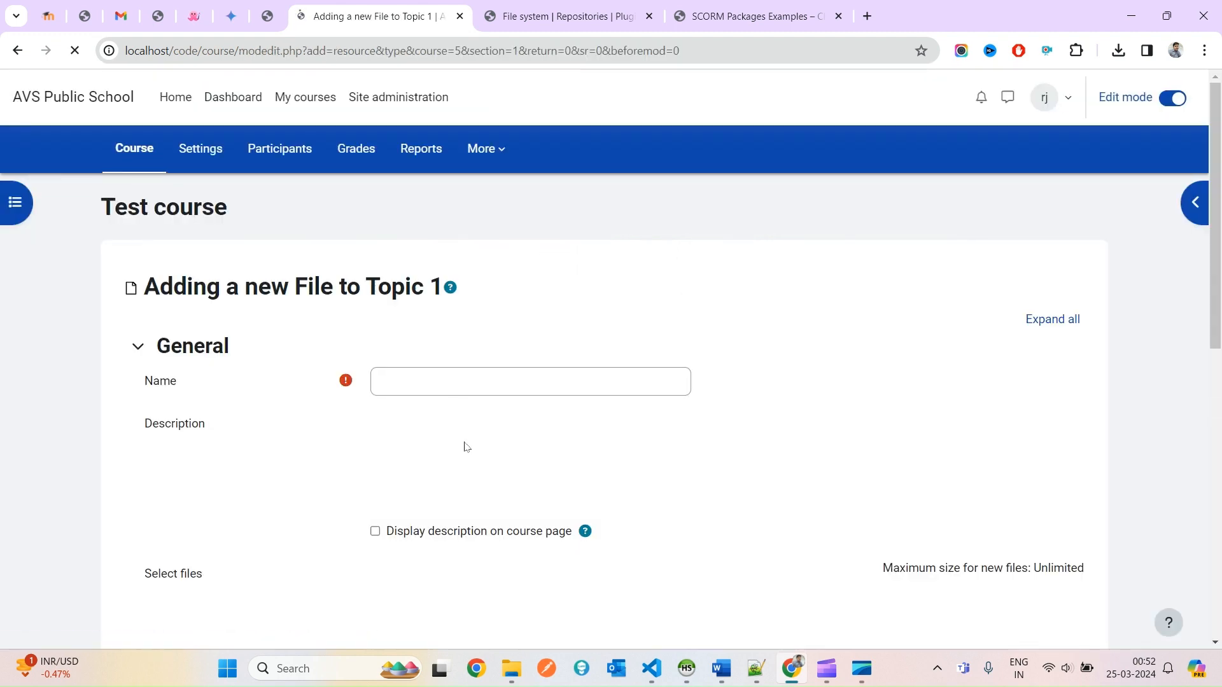
# Enter 'just file name' as the resource name and copy it into the description.
pyautogui.scroll(-4, 453, 468)
pyautogui.scroll(3, 452, 469)
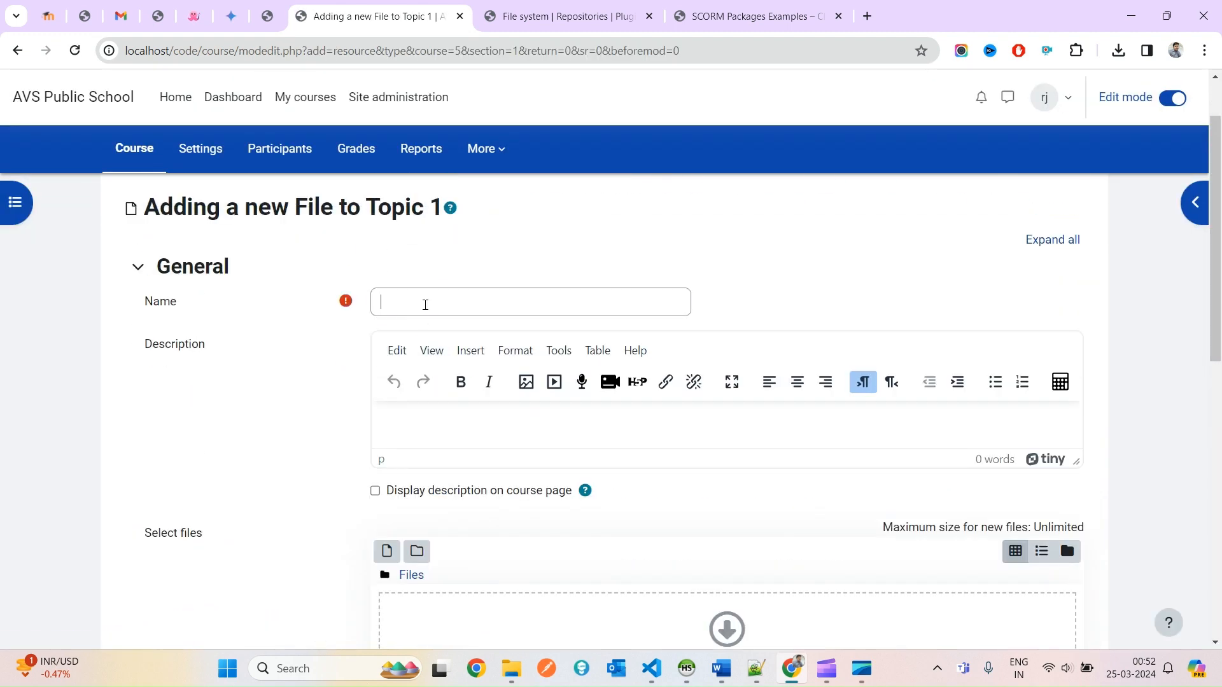
pyautogui.click(425, 304)
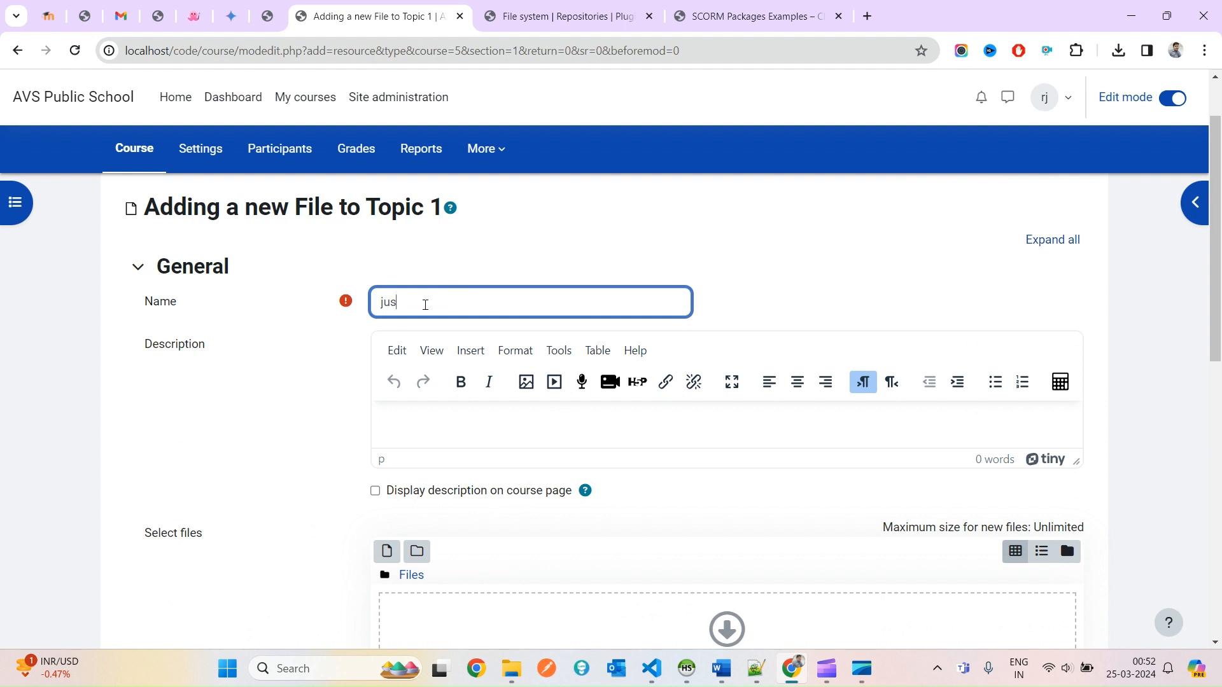
pyautogui.write('just fiee name')
pyautogui.hotkey('ctrl', 'a')
pyautogui.hotkey('ctrl', 'c')
pyautogui.click(456, 421)
pyautogui.hotkey('ctrl', 'v')
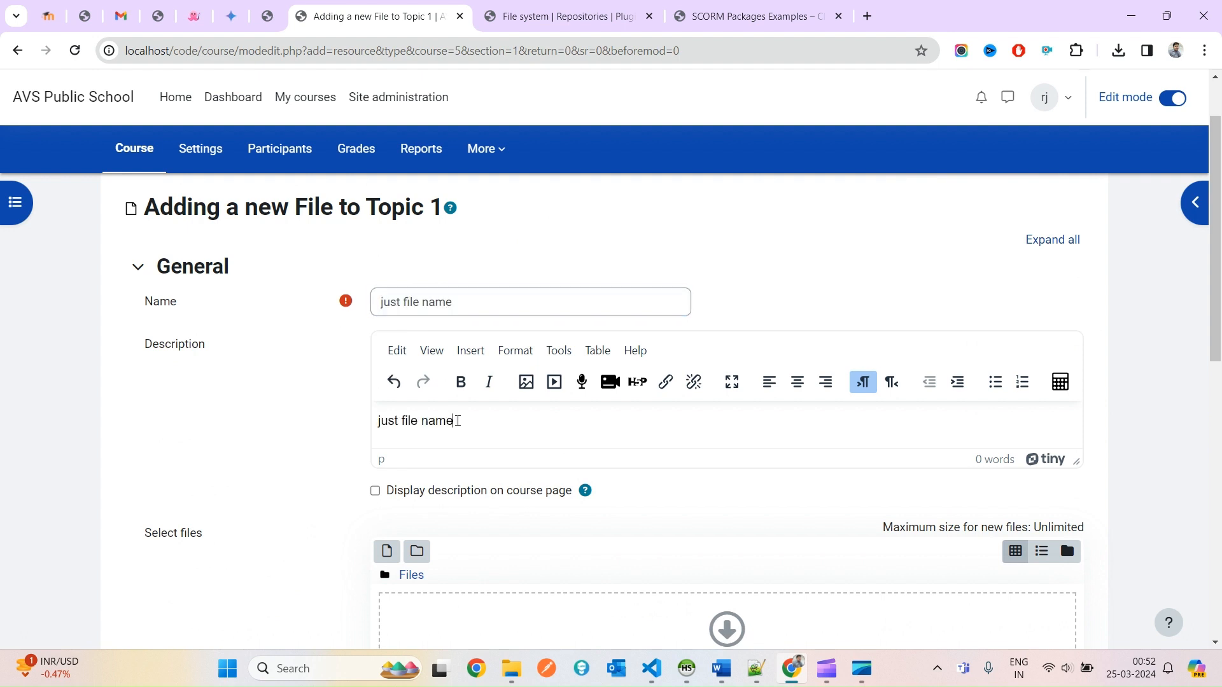
pyautogui.scroll(-3, 398, 355)
# Attach demo txt file.txt from the SCORM repository's test folder as a link, not a copy.
pyautogui.click(387, 311)
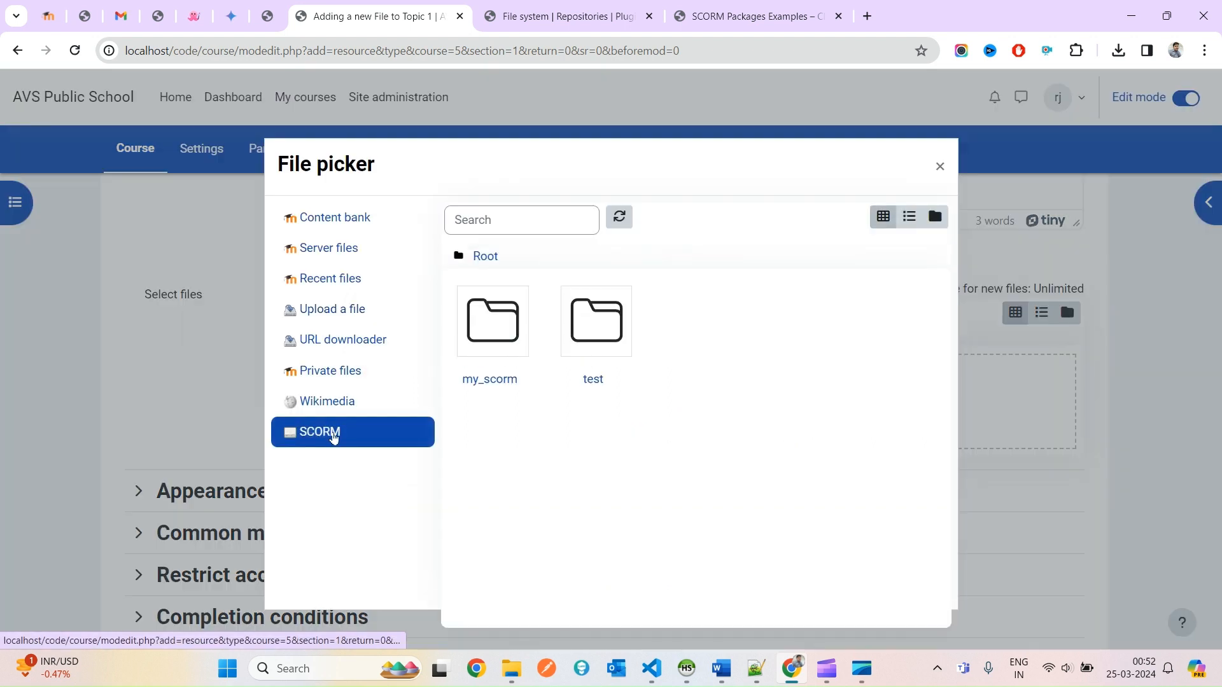
pyautogui.click(612, 328)
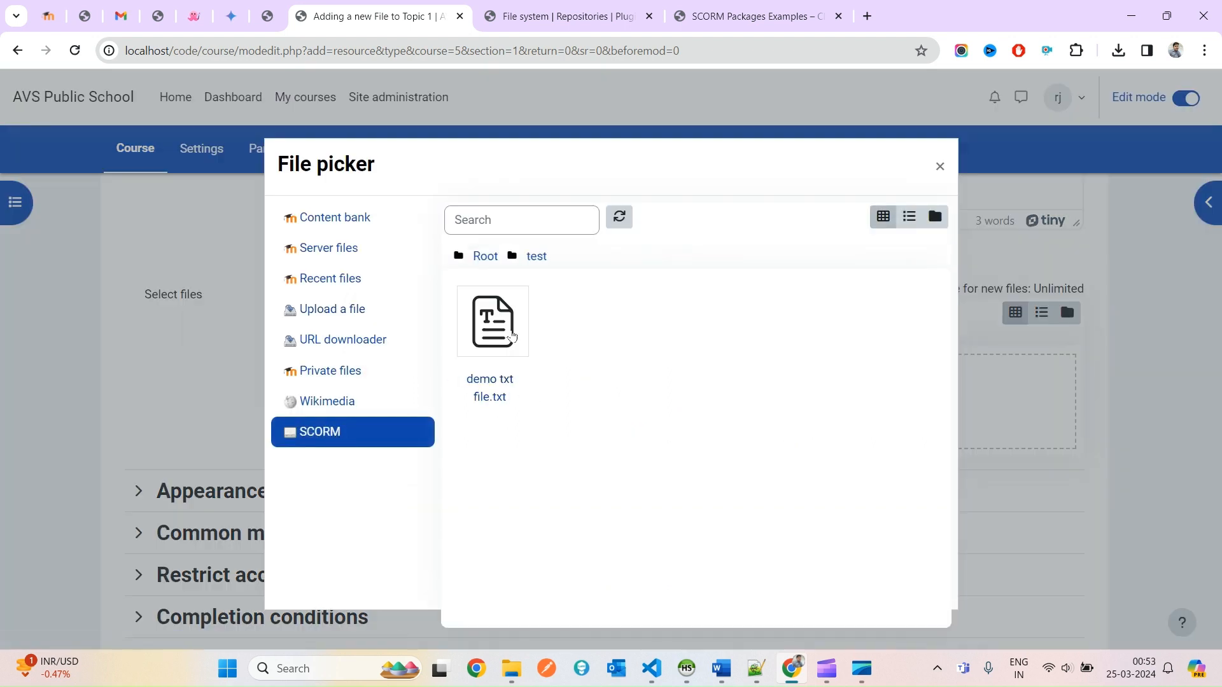
pyautogui.click(512, 336)
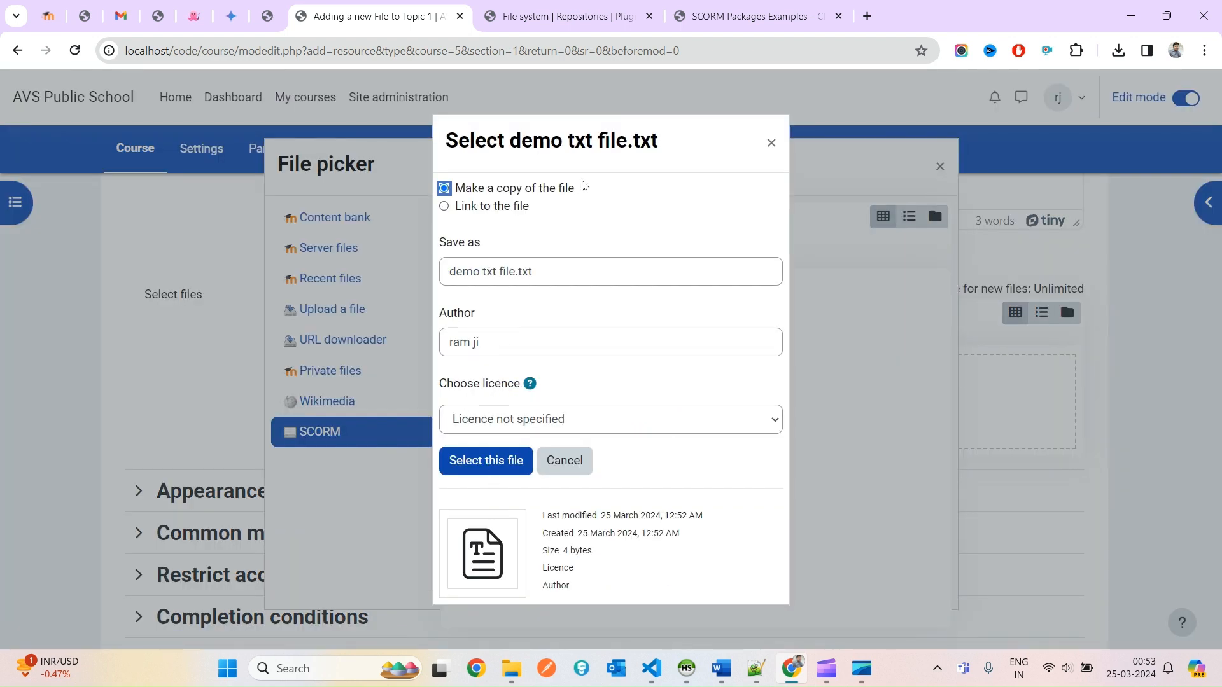
pyautogui.moveTo(583, 186); pyautogui.dragTo(458, 188)
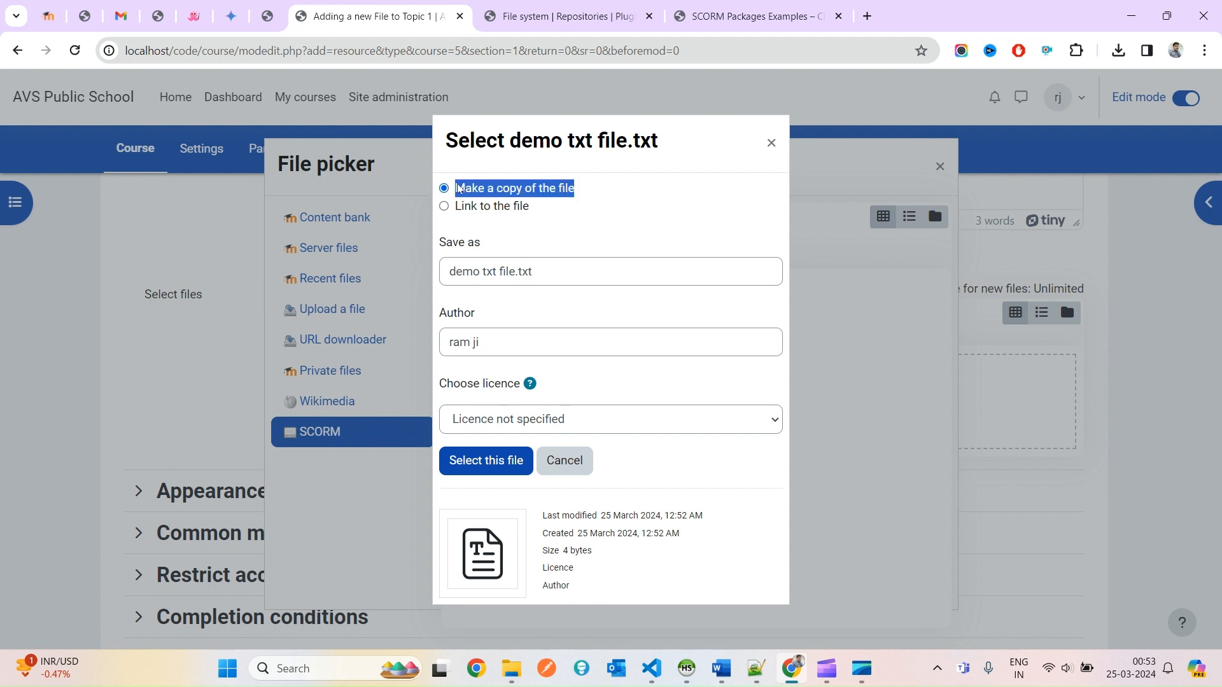
pyautogui.click(488, 206)
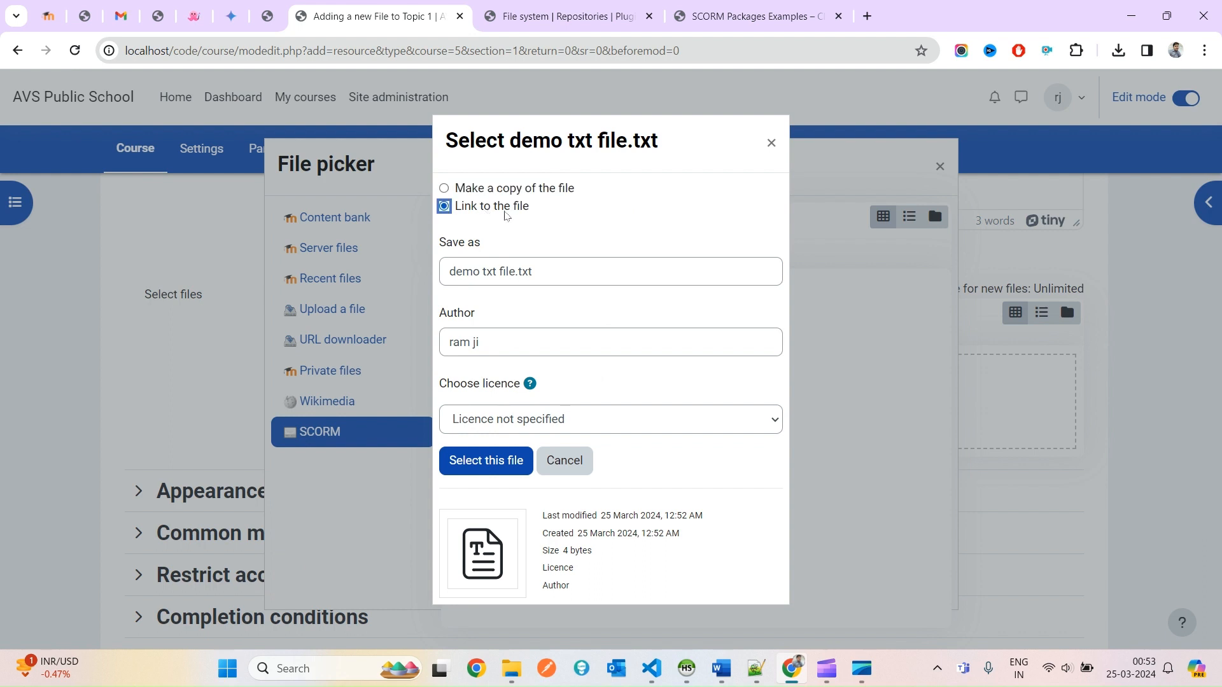
pyautogui.moveTo(539, 214); pyautogui.dragTo(468, 217)
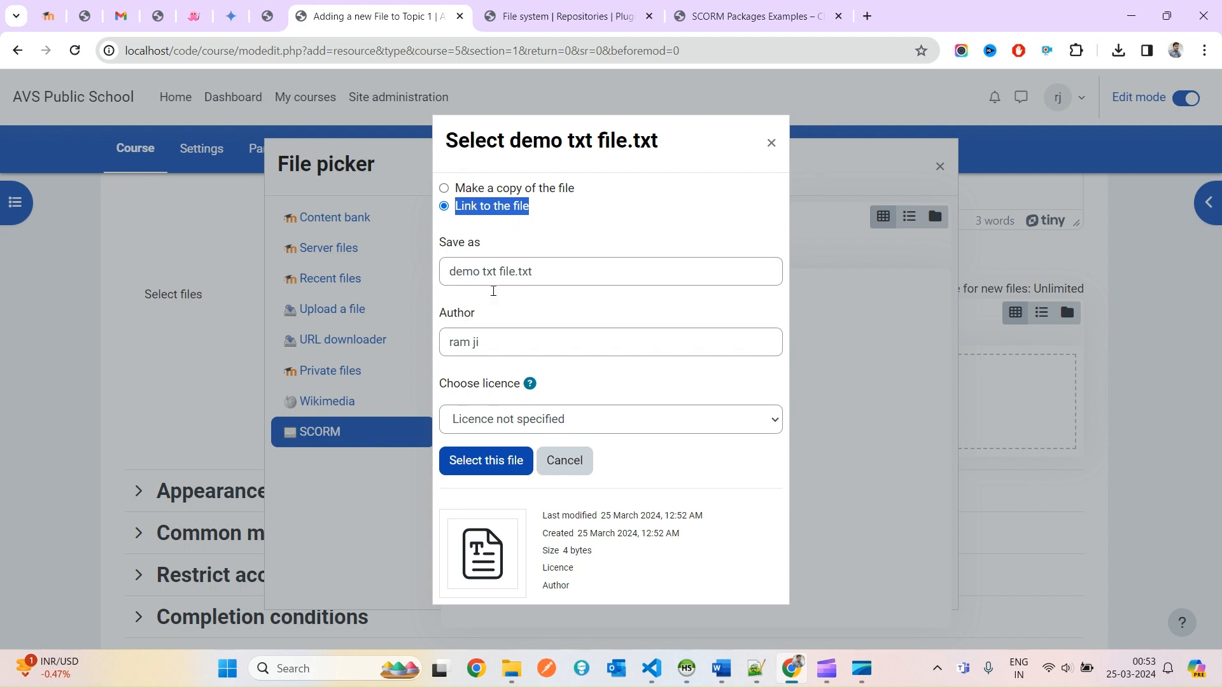
pyautogui.click(469, 465)
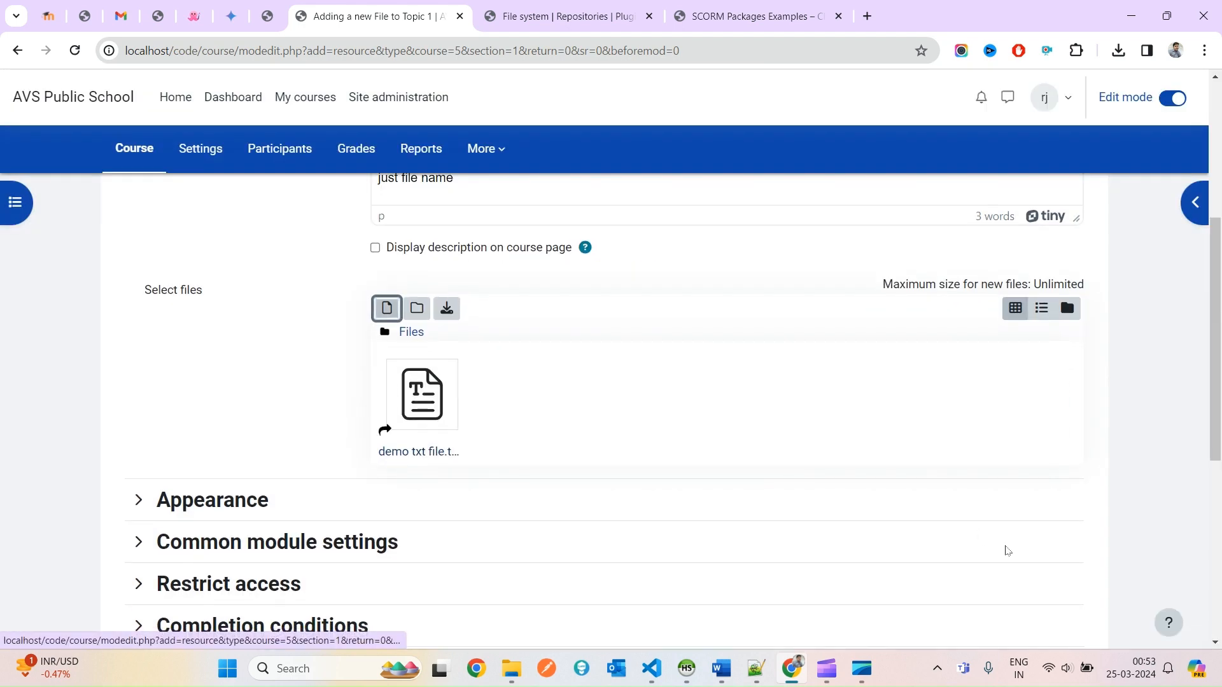
pyautogui.scroll(-6, 1004, 549)
# Save the 'just file name' resource, confirm demo txt file.txt shows 'test', then go to My courses.
pyautogui.click(598, 371)
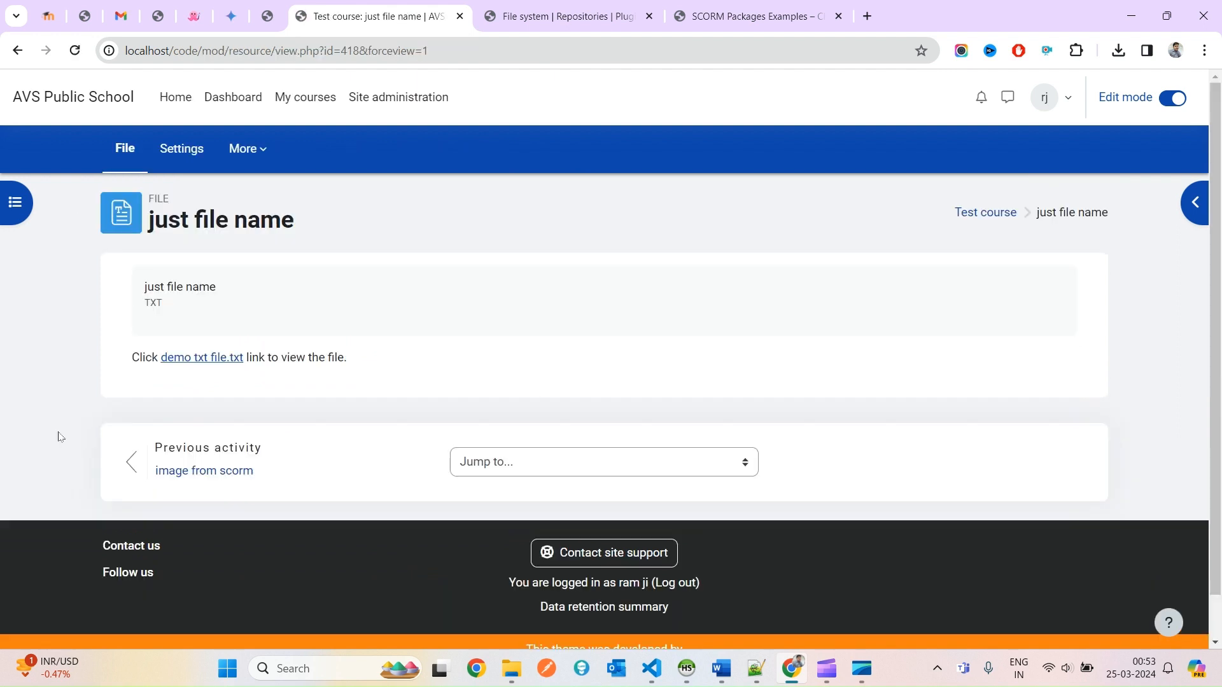
pyautogui.click(215, 357)
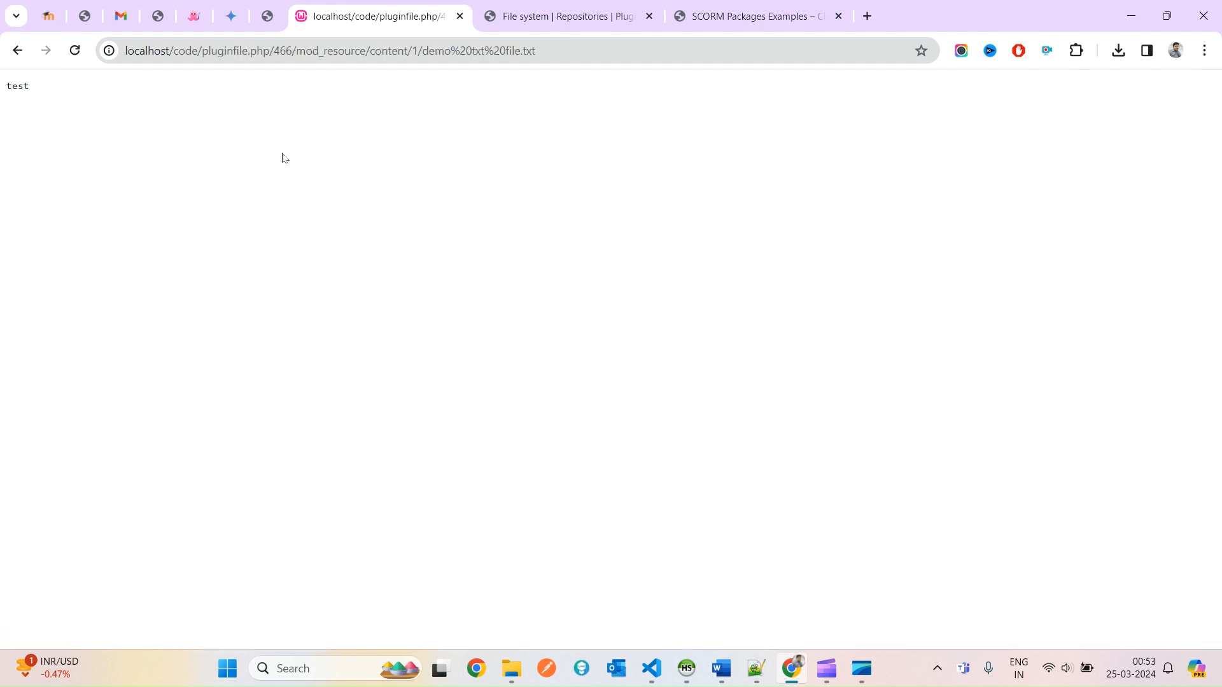
pyautogui.click(18, 50)
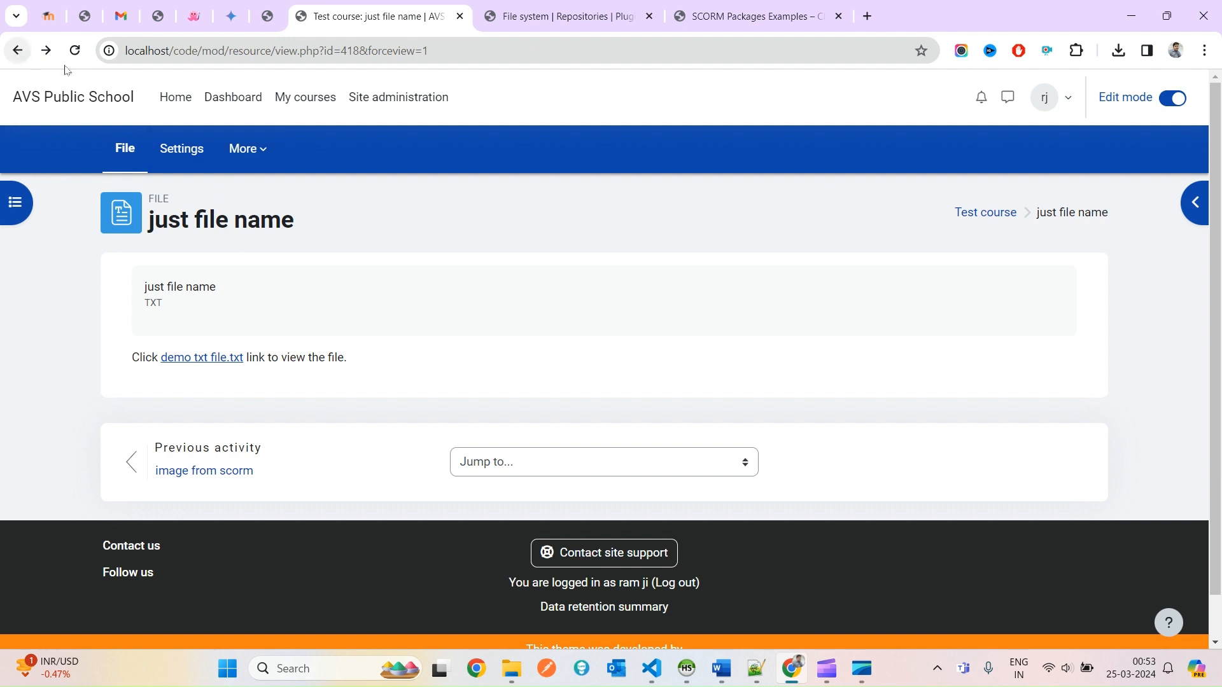
pyautogui.click(297, 101)
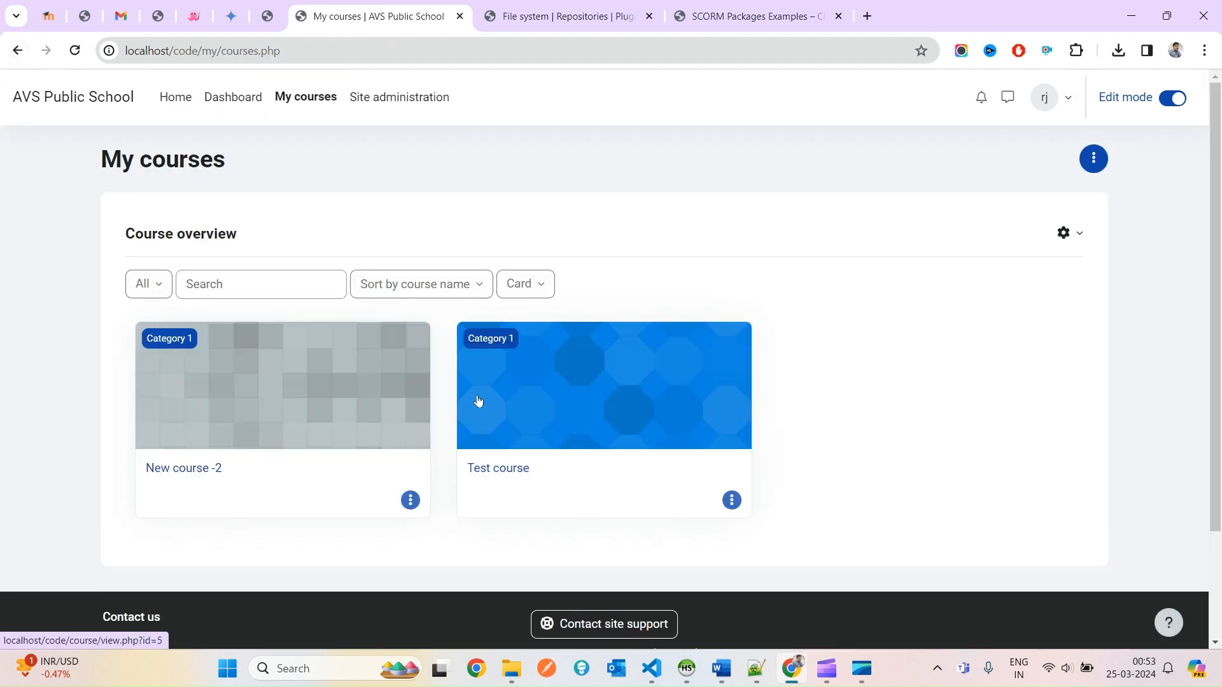
# Open the Test course and scroll down to check Topic 1's new TXT resource.
pyautogui.click(512, 402)
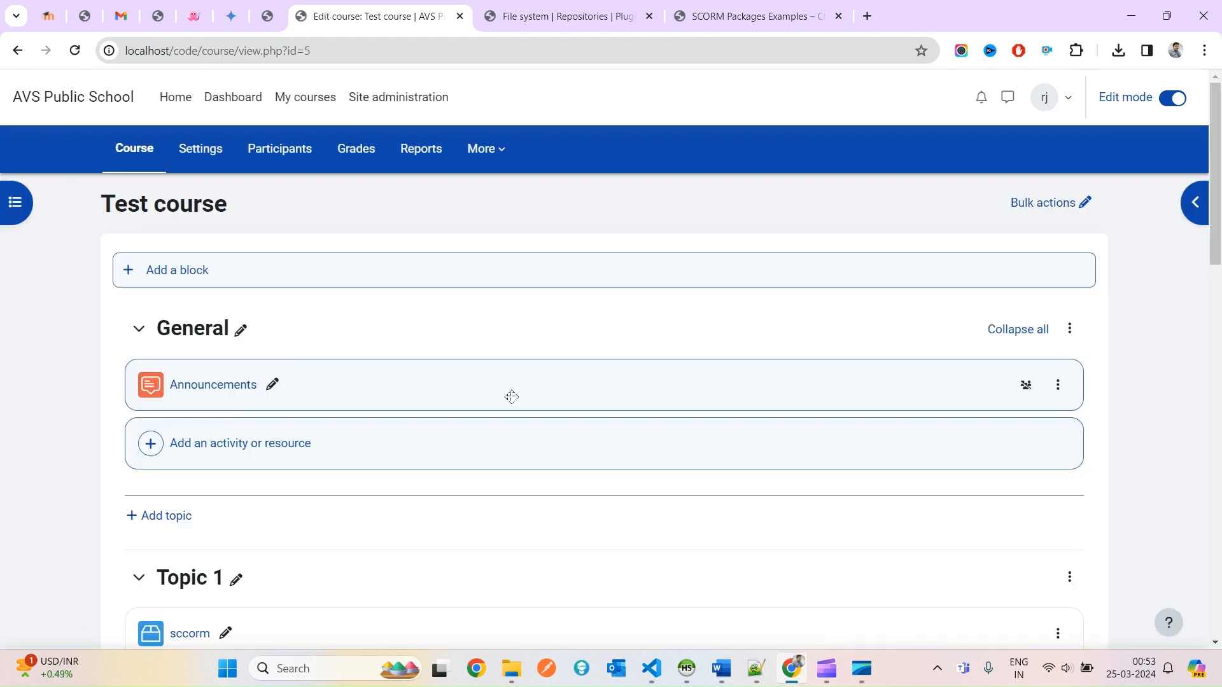
pyautogui.scroll(-5, 480, 456)
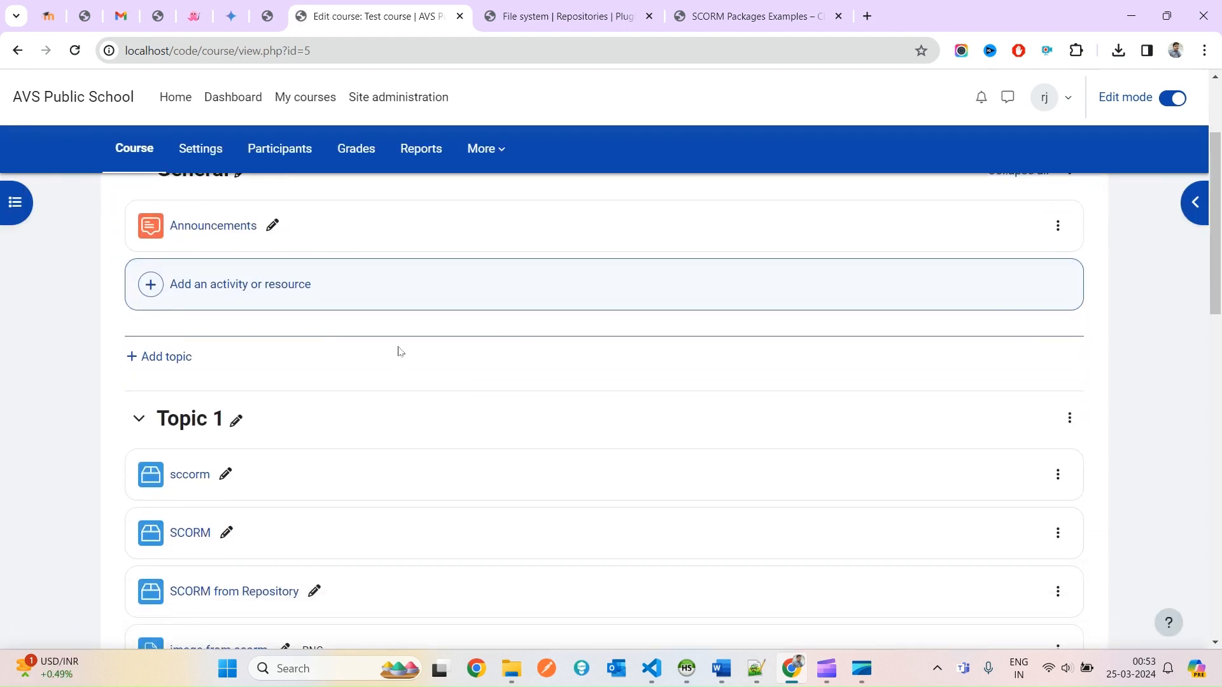
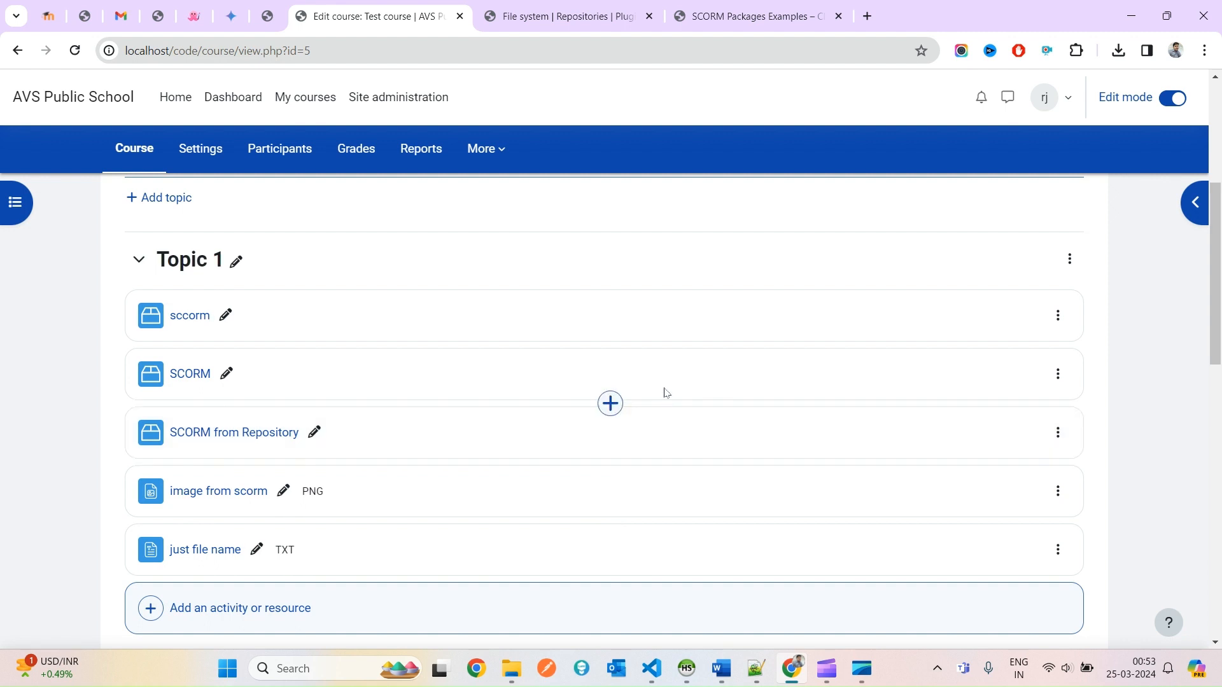
# Open the repository's scorm\test folder in File Explorer and select demo txt file.
pyautogui.moveTo(507, 675)
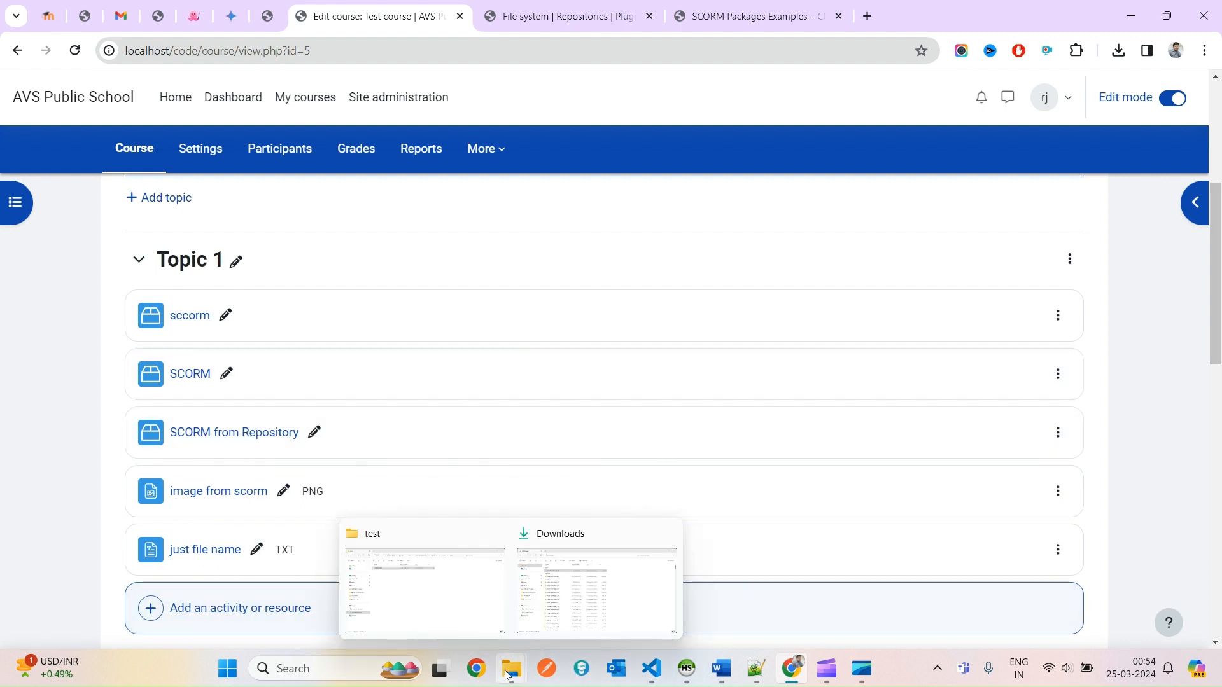
pyautogui.click(430, 605)
pyautogui.click(460, 299)
pyautogui.click(758, 52)
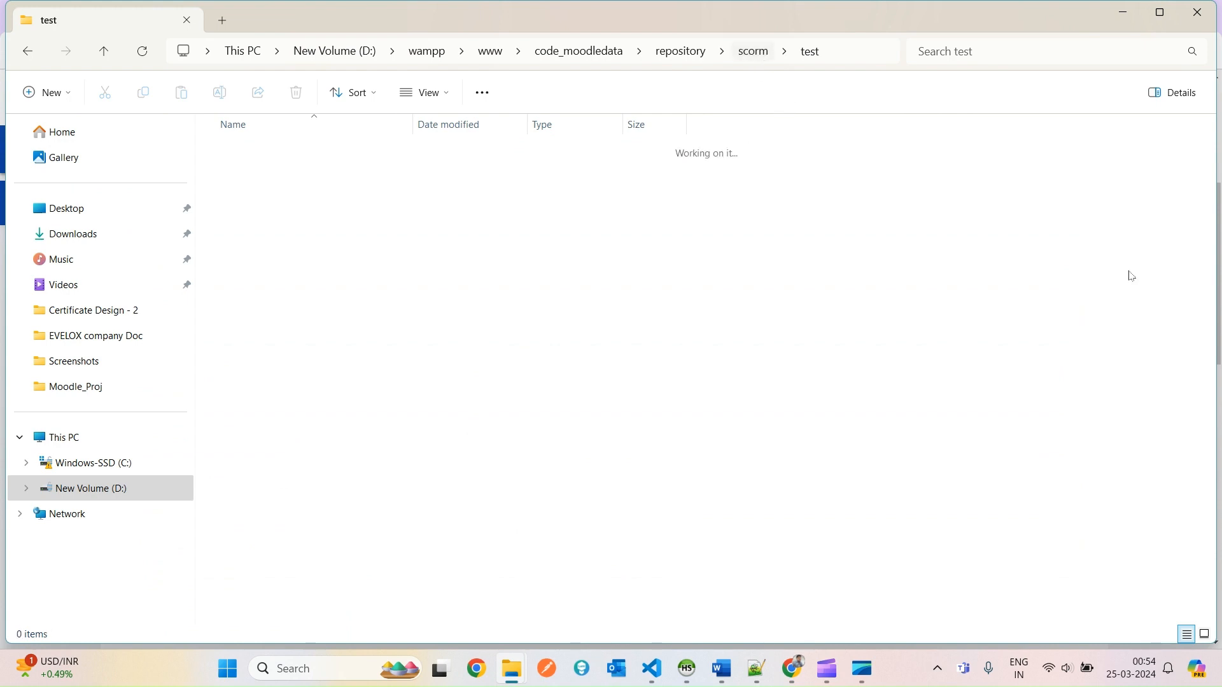
pyautogui.click(584, 357)
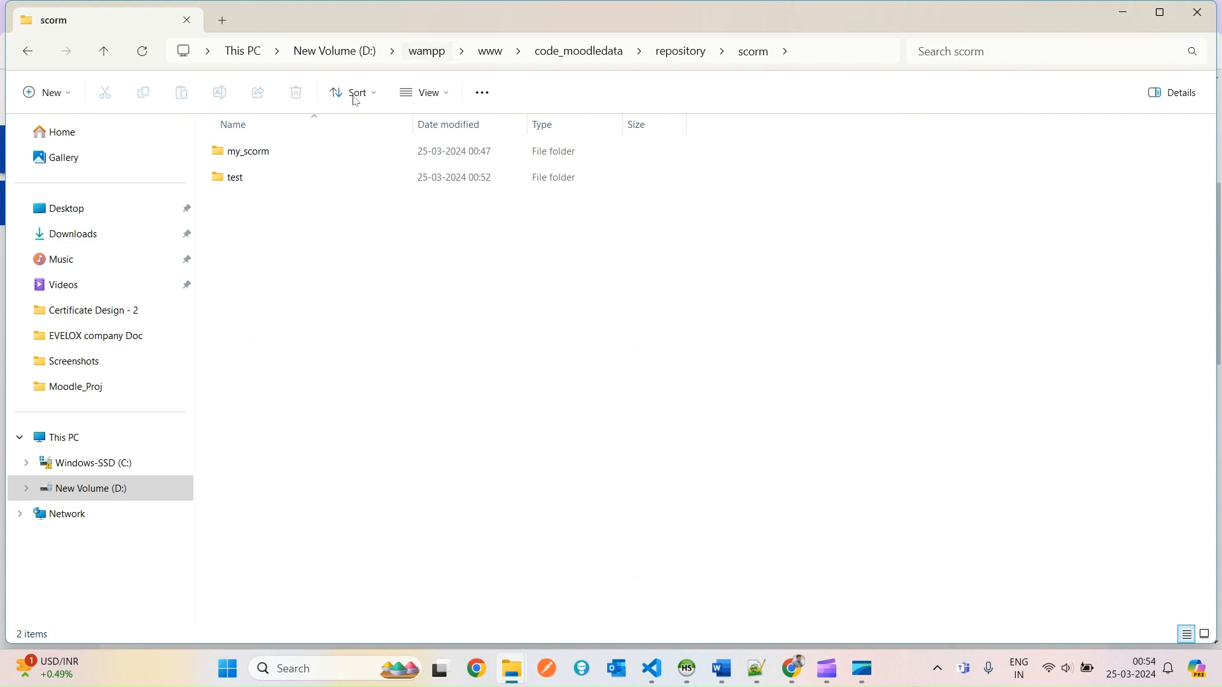
pyautogui.doubleClick(289, 185)
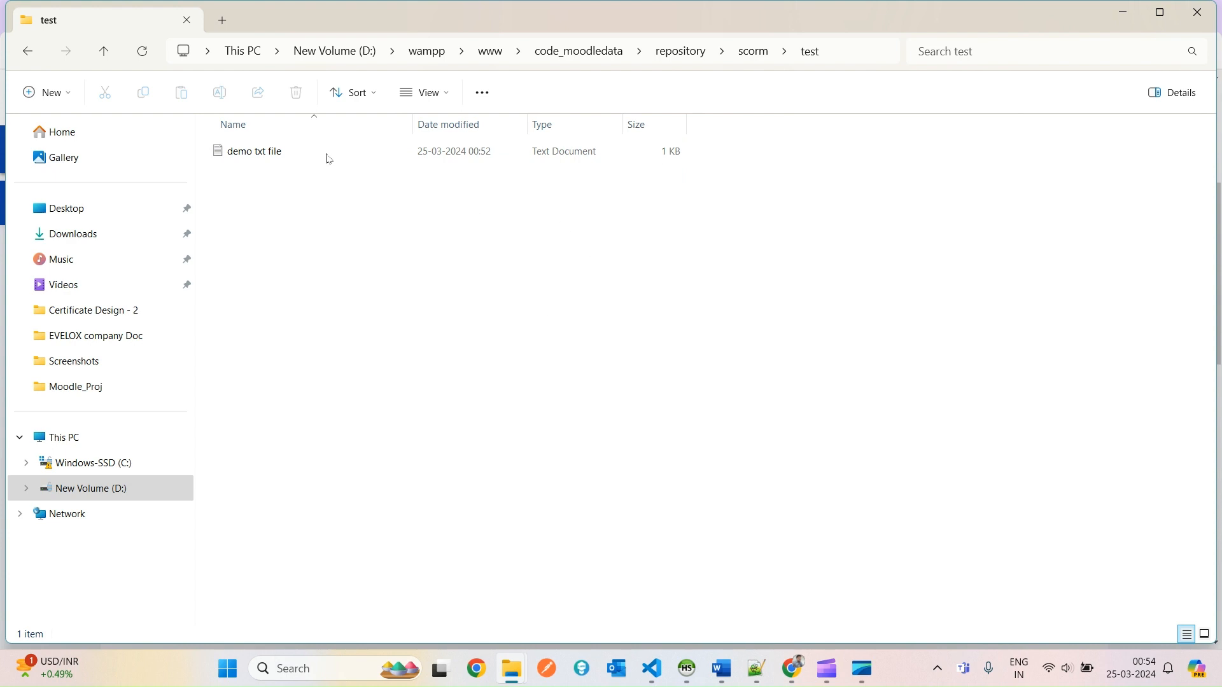
pyautogui.click(256, 159)
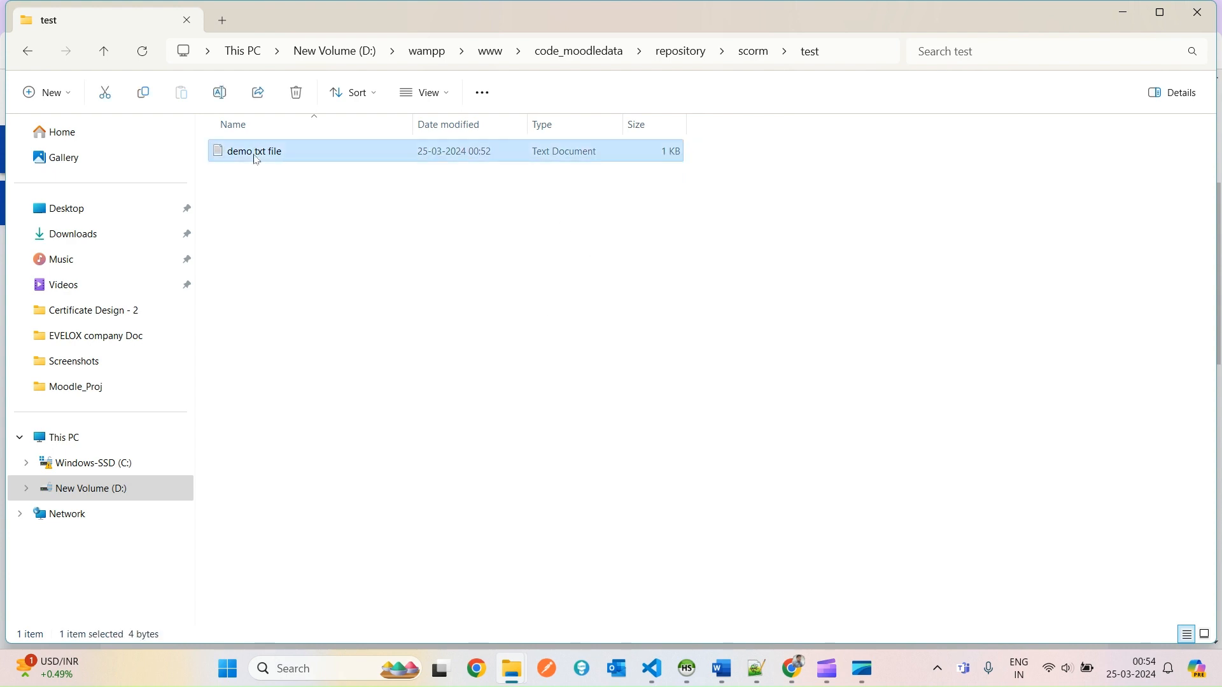
# Open the 'just file name' resource in Moodle, which displays the text 'test'.
pyautogui.hotkey('alt', 'Tab')
pyautogui.click(222, 551)
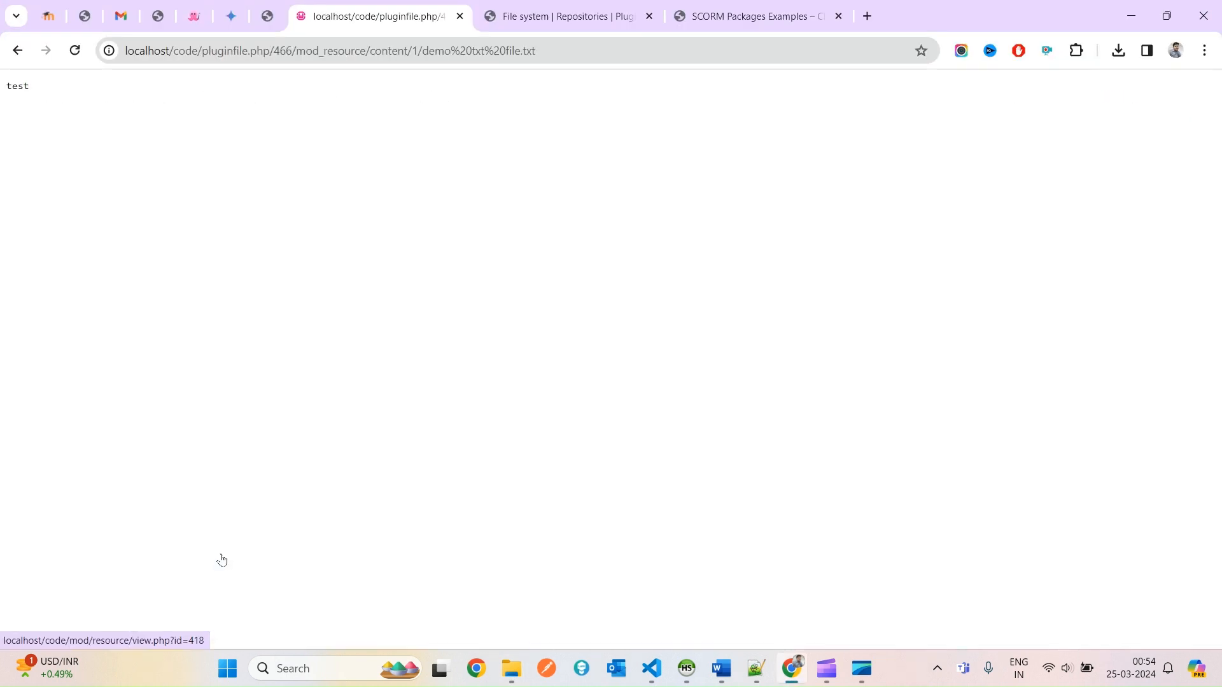
pyautogui.moveTo(38, 86); pyautogui.dragTo(3, 86)
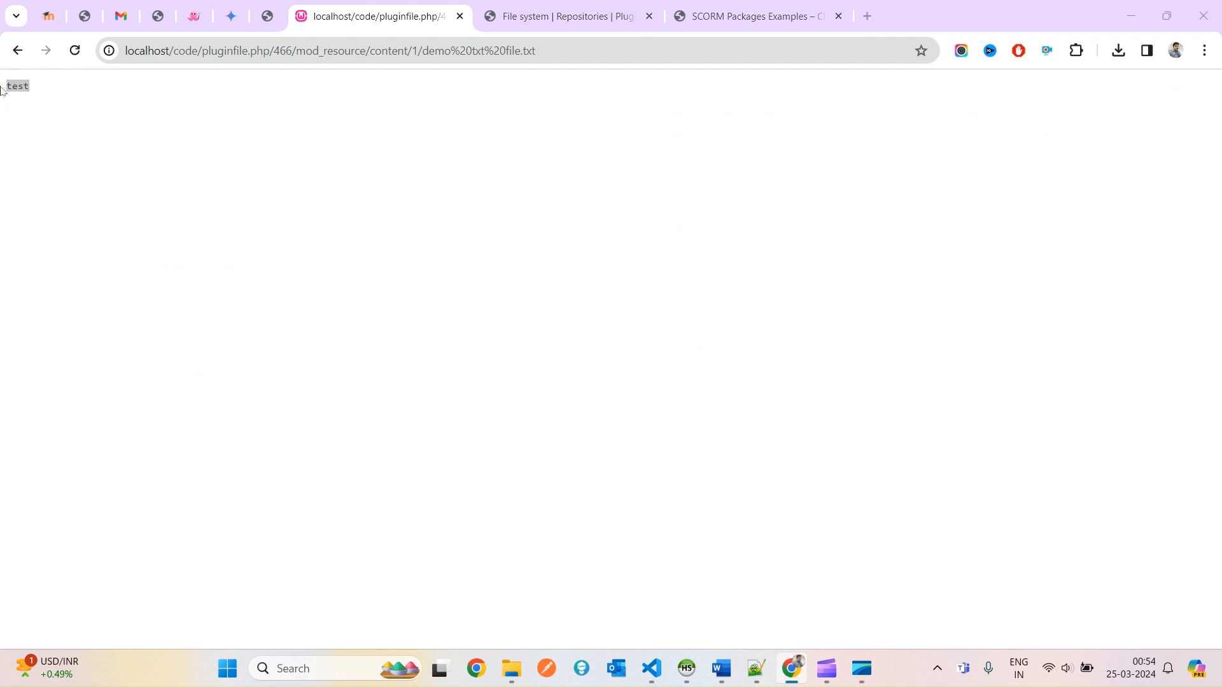
# Compare the page's 'test' text with demo txt file and bring up that file's context menu.
pyautogui.hotkey('alt', 'Tab')
pyautogui.rightClick(243, 163)
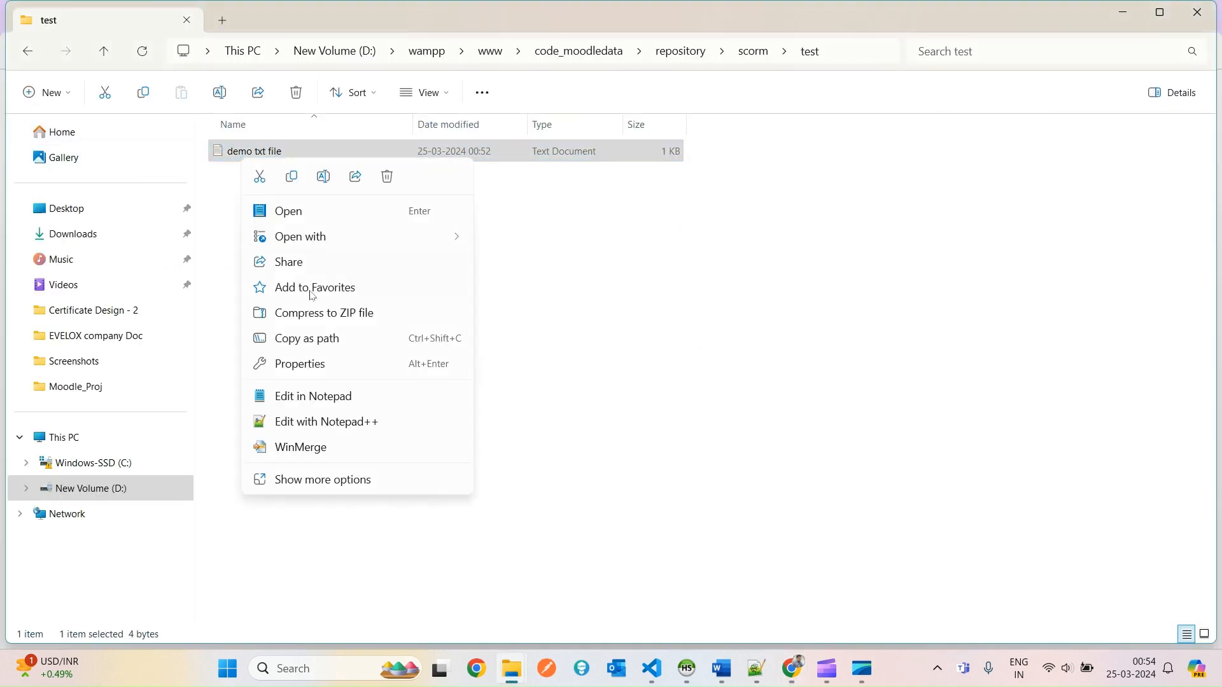
pyautogui.hotkey('alt', 'Tab')
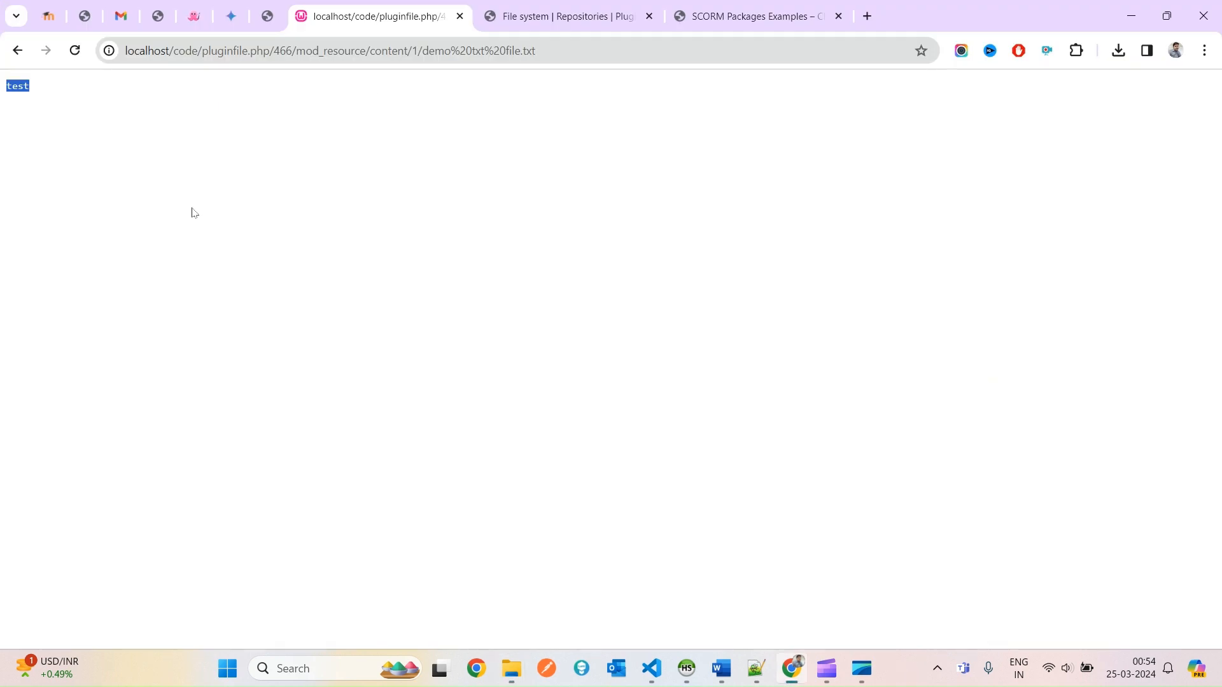
pyautogui.moveTo(430, 233); pyautogui.dragTo(0, 135)
pyautogui.click(205, 260)
pyautogui.hotkey('alt', 'Tab')
pyautogui.rightClick(278, 157)
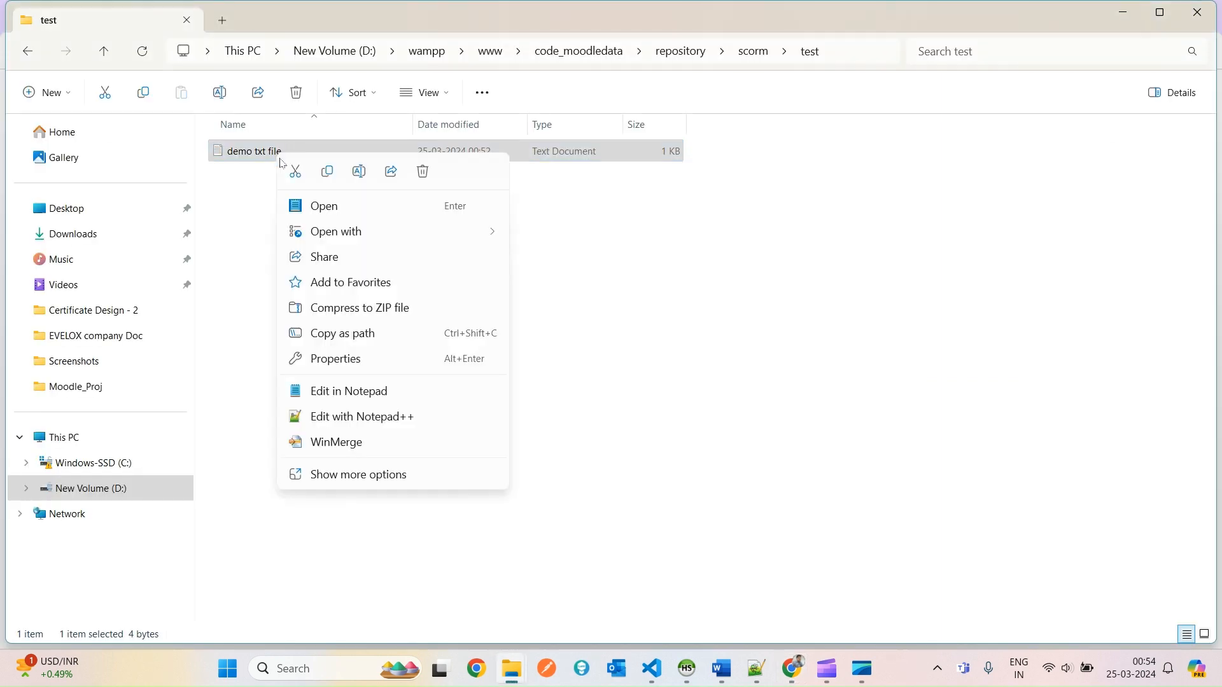
# Edit demo txt file in Notepad++ to read 'test - after update' and save it.
pyautogui.click(355, 417)
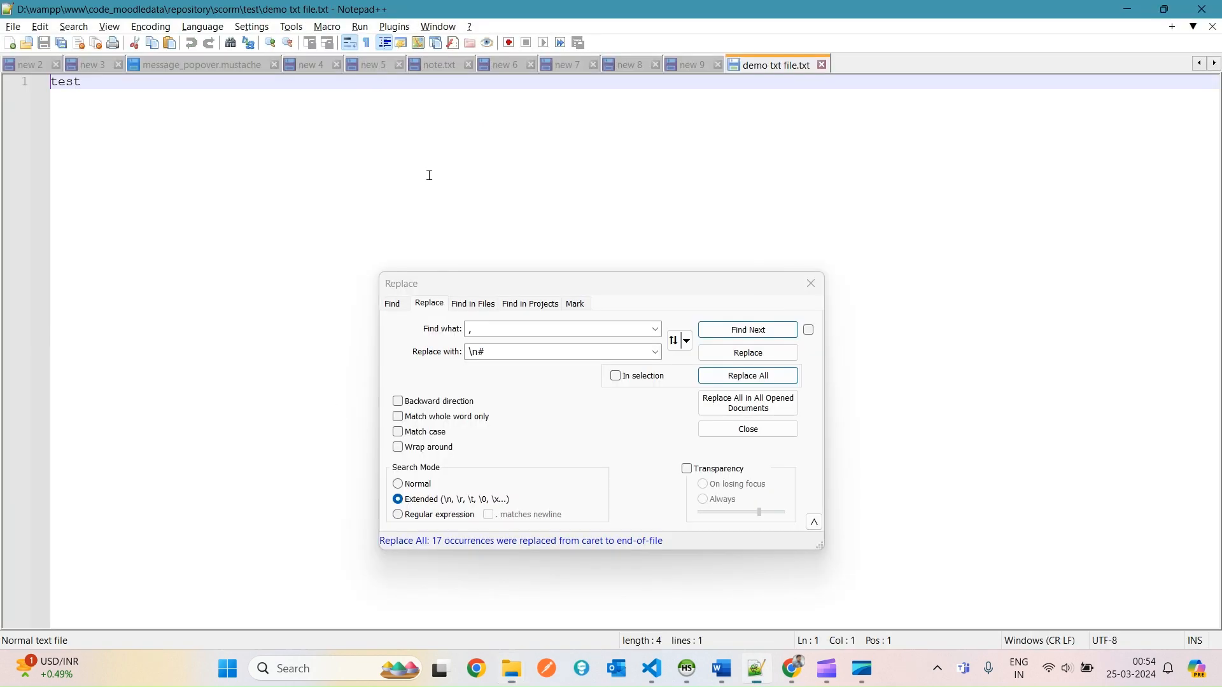
pyautogui.click(811, 283)
pyautogui.click(317, 82)
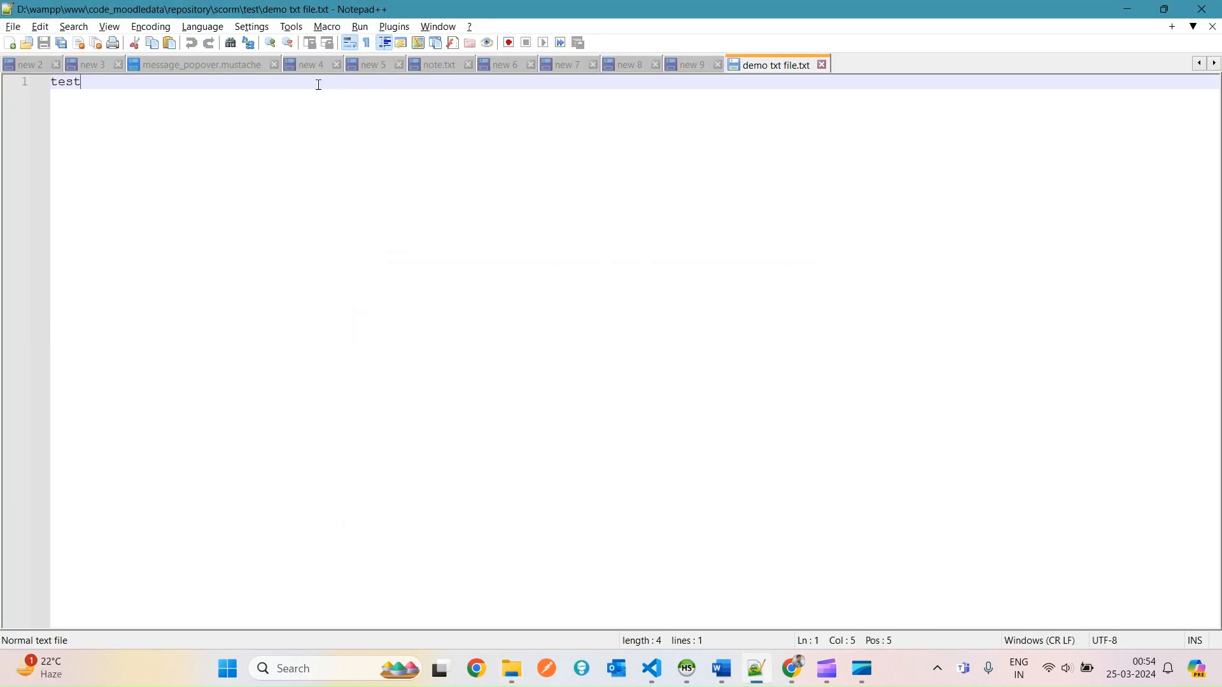
pyautogui.write('- after ')
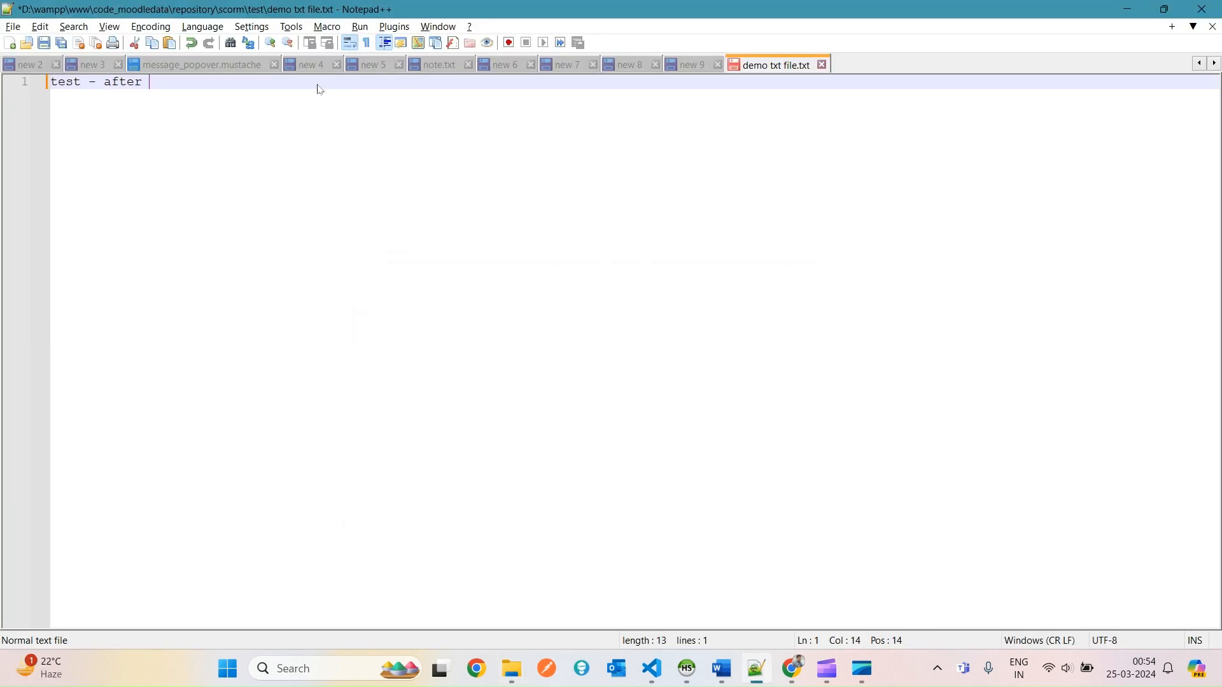
pyautogui.write('update')
pyautogui.hotkey('ctrl', 's')
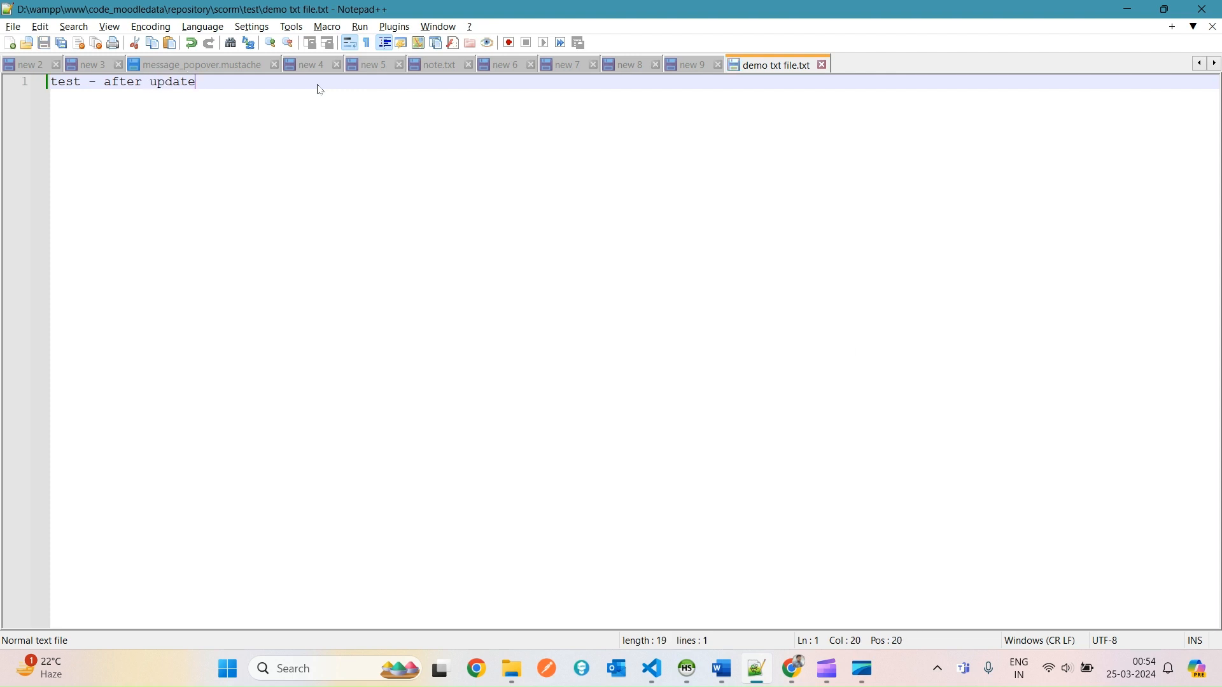
pyautogui.hotkey('alt', 'Tab')
pyautogui.hotkey('alt', 'Tab')
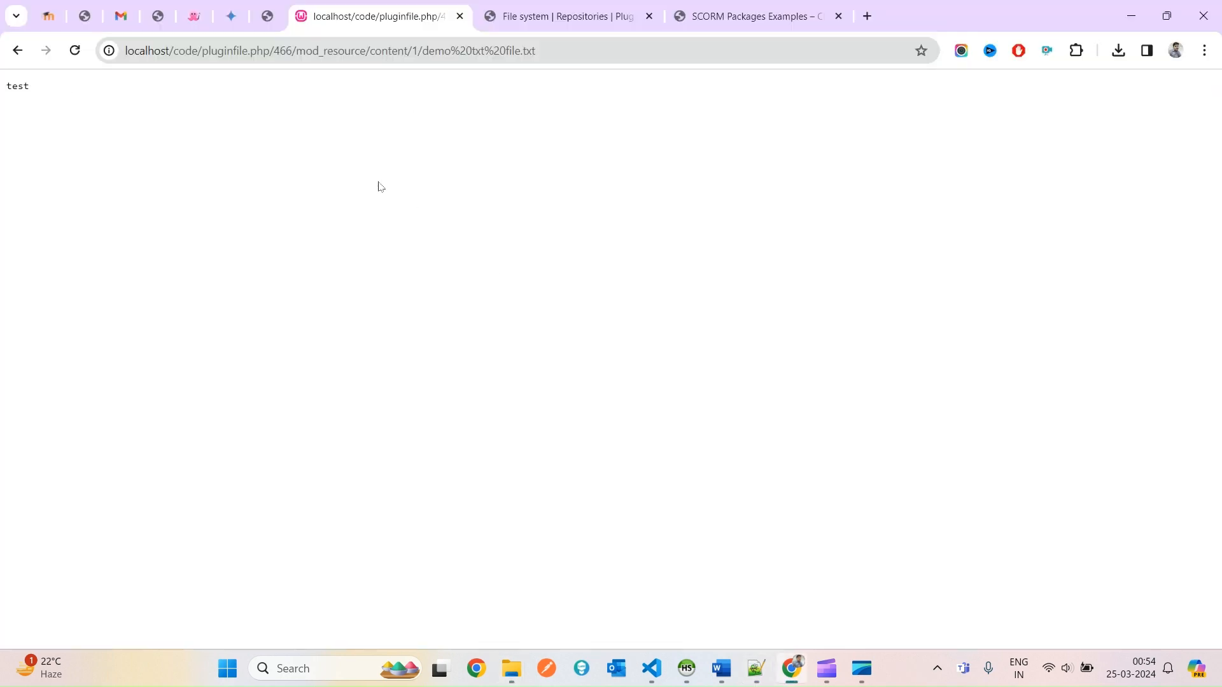
# Reload the text page so it shows 'test - after update'.
pyautogui.rightClick(337, 130)
pyautogui.click(395, 200)
pyautogui.moveTo(128, 87); pyautogui.dragTo(3, 132)
pyautogui.click(88, 132)
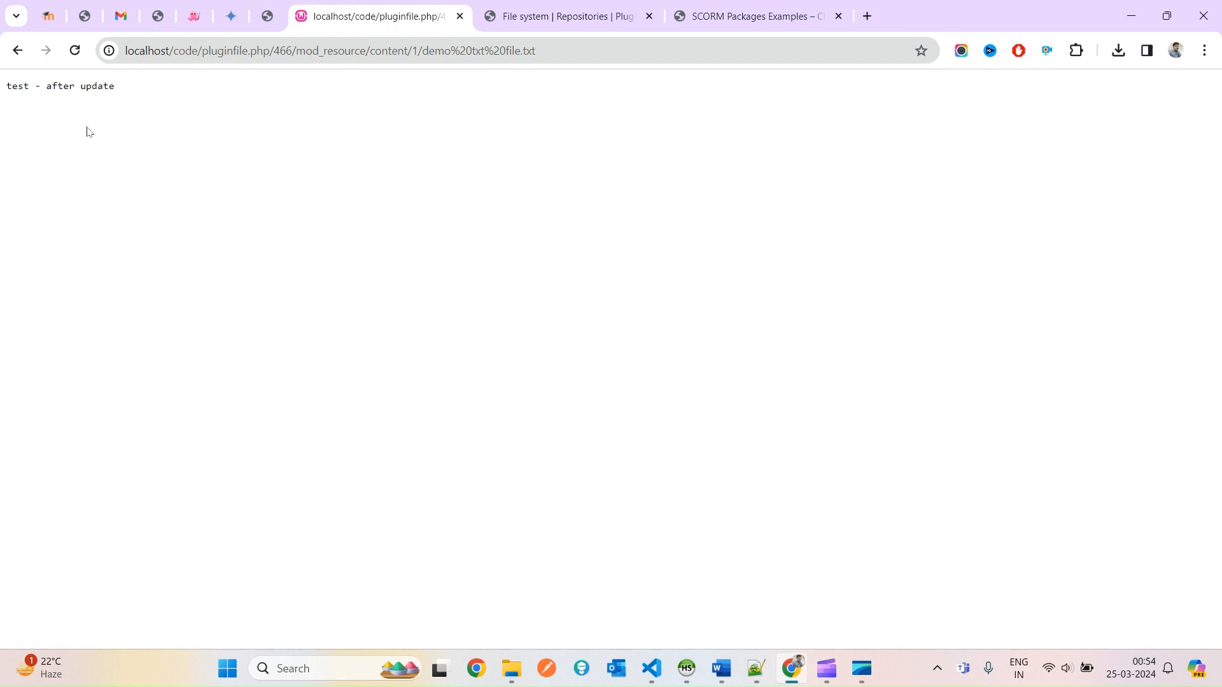
# Return to the Test course page and turn edit mode off.
pyautogui.click(19, 56)
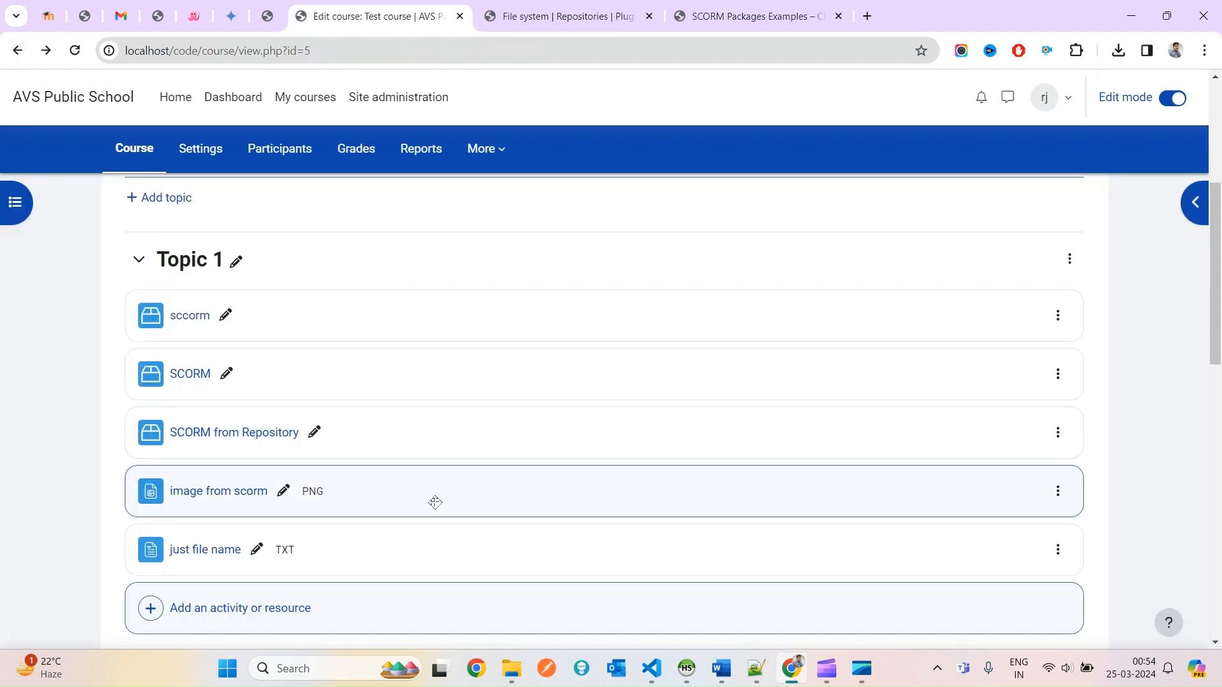
pyautogui.click(1176, 98)
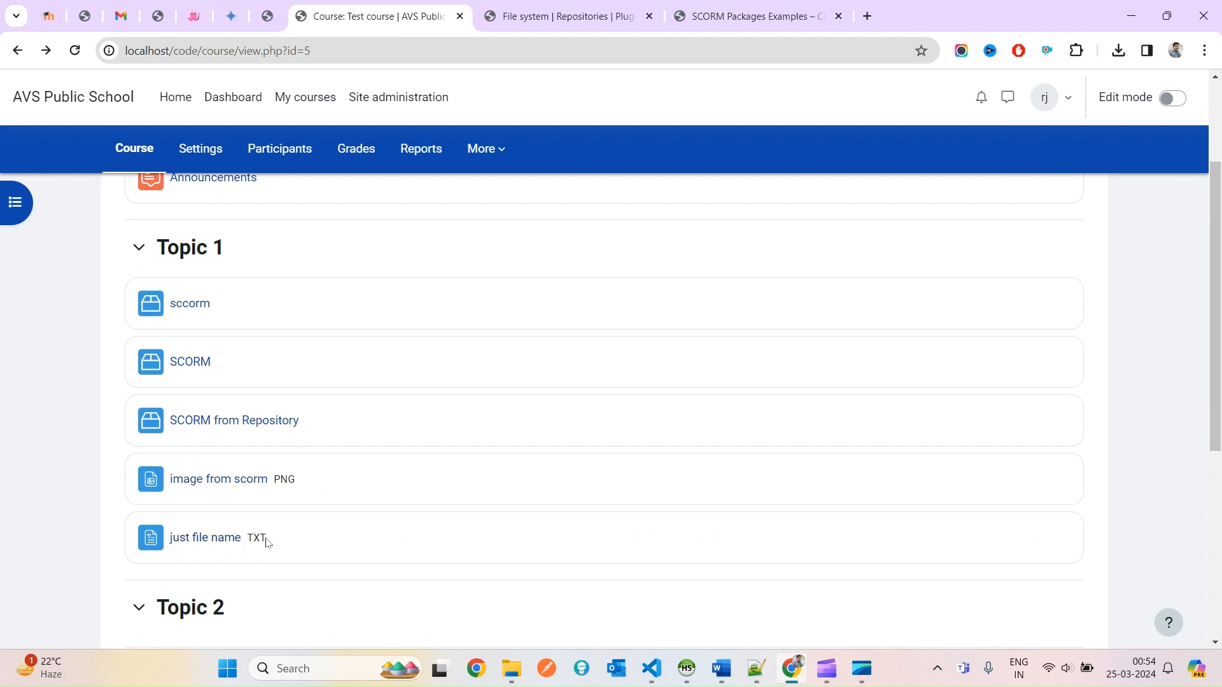
pyautogui.moveTo(266, 541); pyautogui.dragTo(158, 533)
pyautogui.click(320, 535)
# Reopen the scorm\test folder and the 'just file name' resource to verify the updated text.
pyautogui.hotkey('alt', 'Tab')
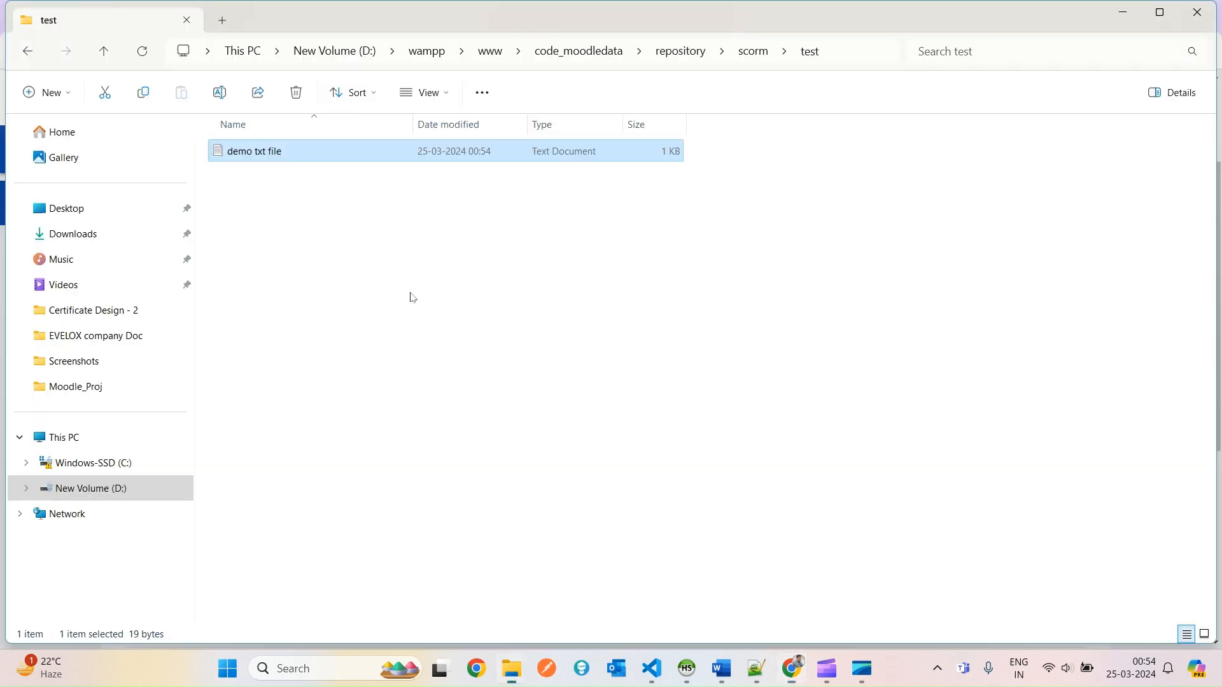
pyautogui.click(757, 52)
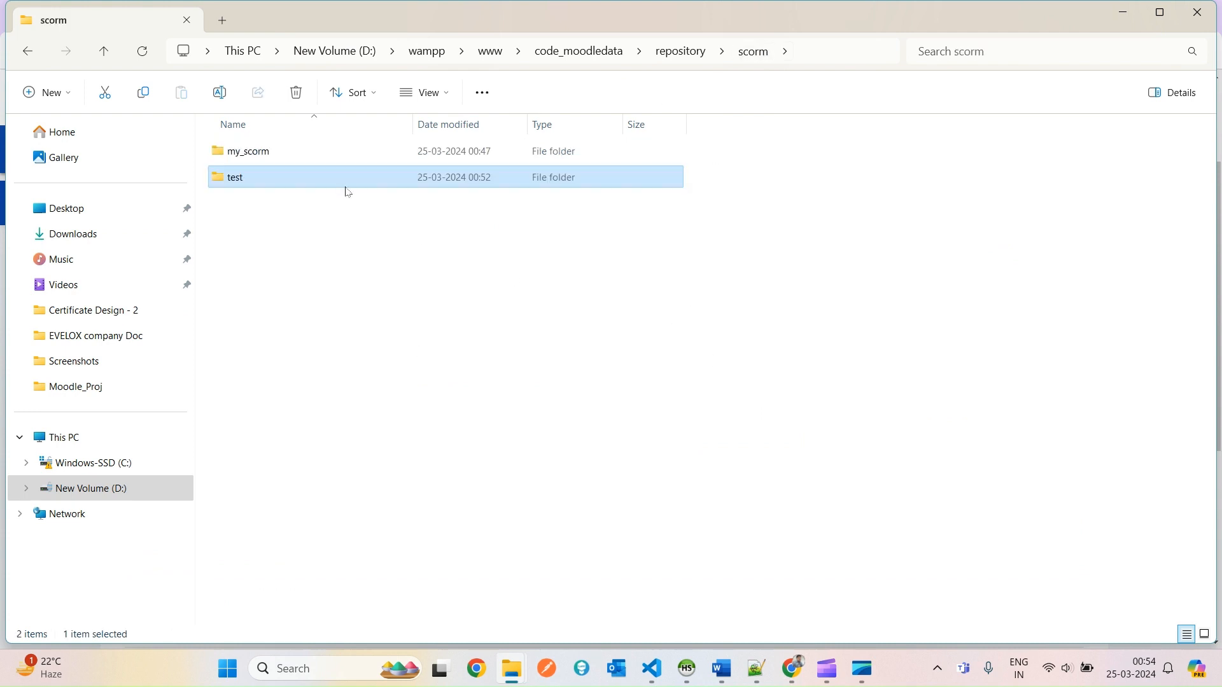
pyautogui.doubleClick(312, 178)
pyautogui.hotkey('alt', 'Tab')
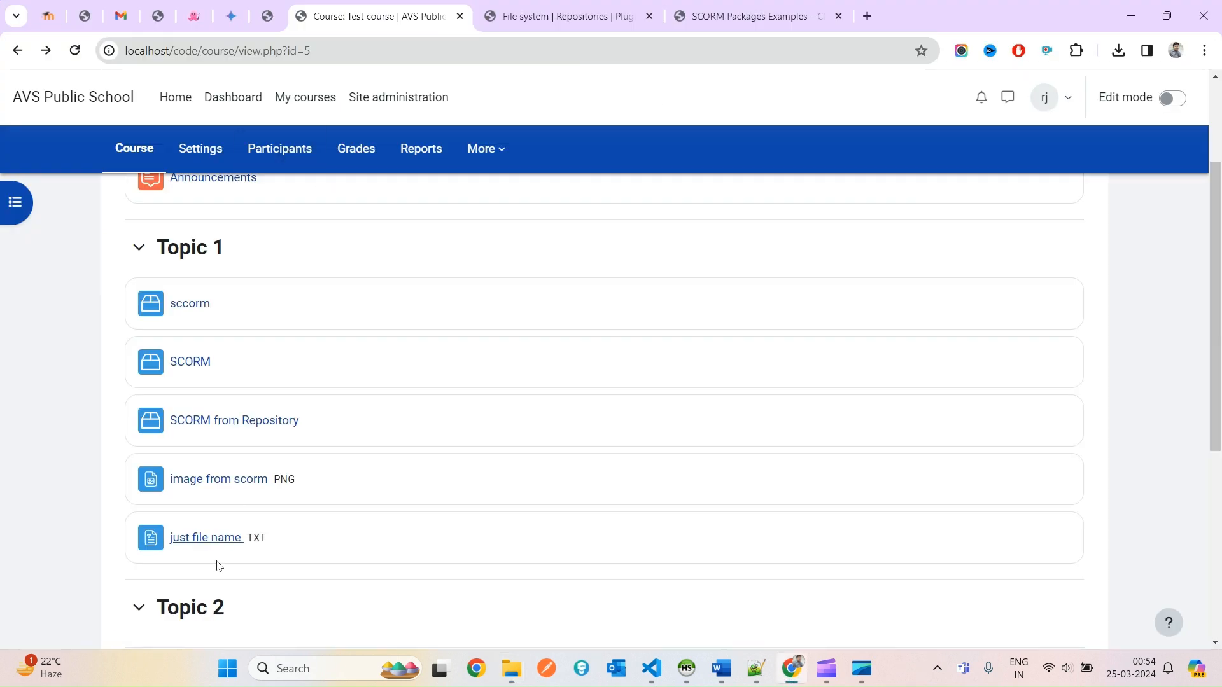
pyautogui.click(212, 541)
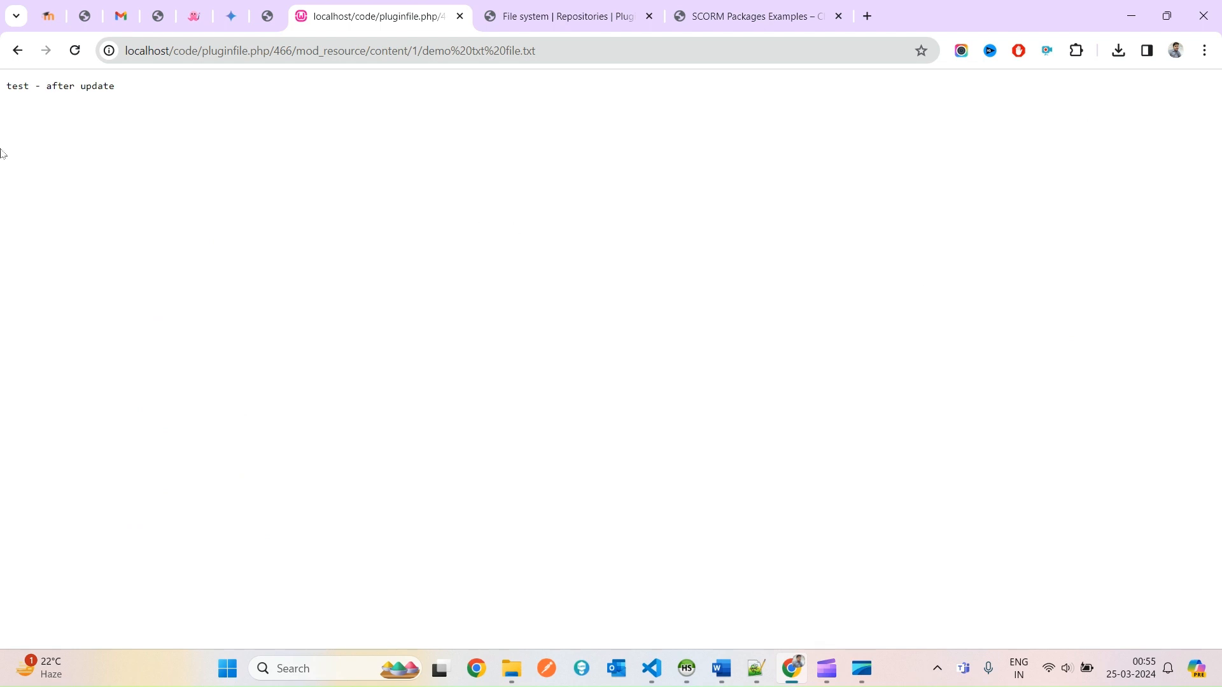
pyautogui.hotkey('ctrl', 'a')
pyautogui.click(423, 308)
# Move Explorer up to the scorm folder and go back to the Test course page.
pyautogui.hotkey('alt', 'Tab')
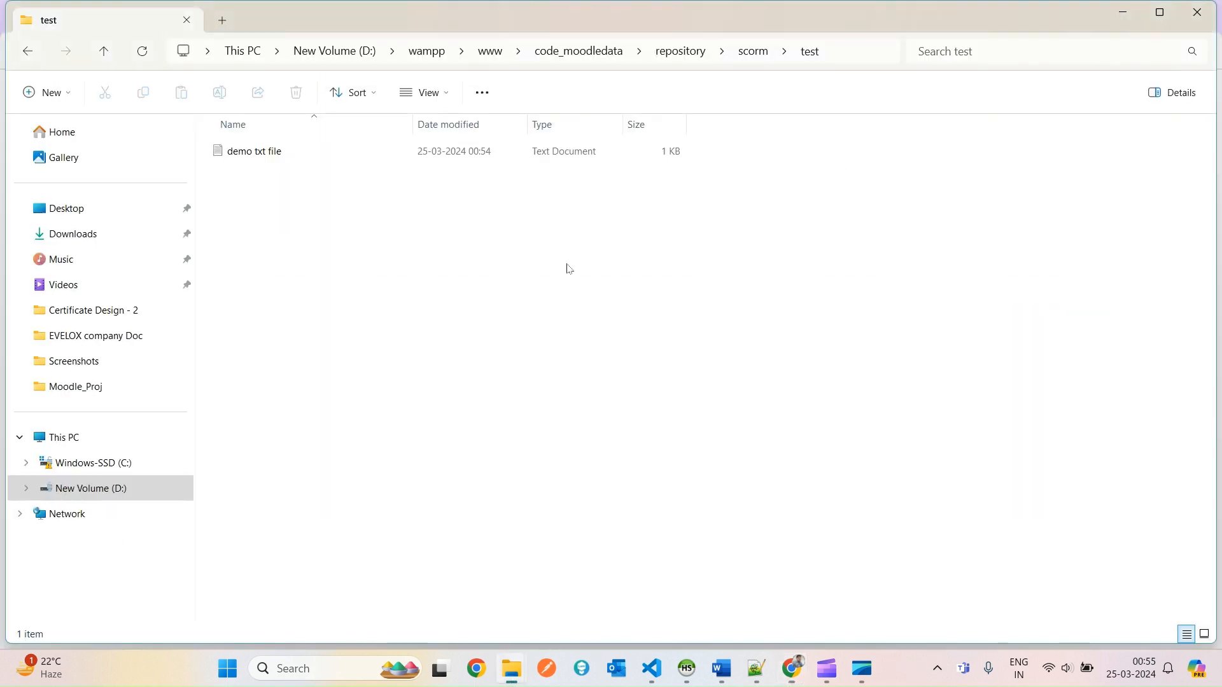
pyautogui.click(754, 51)
pyautogui.click(586, 341)
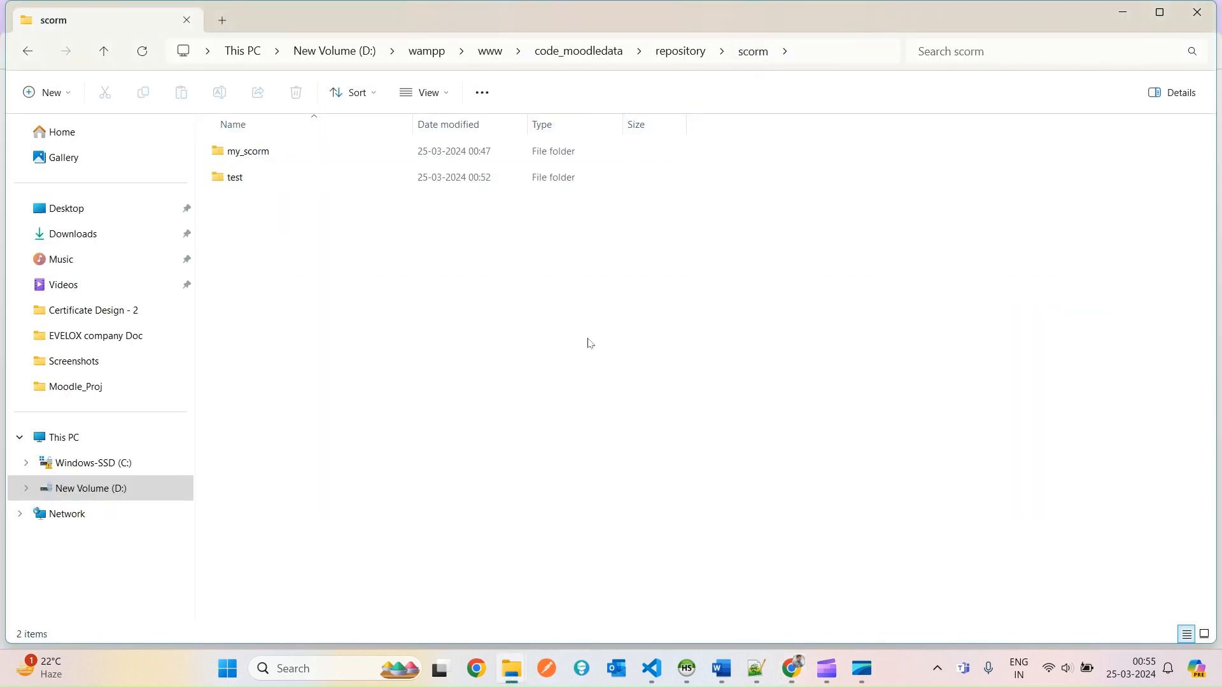
pyautogui.hotkey('alt', 'Tab')
pyautogui.click(9, 54)
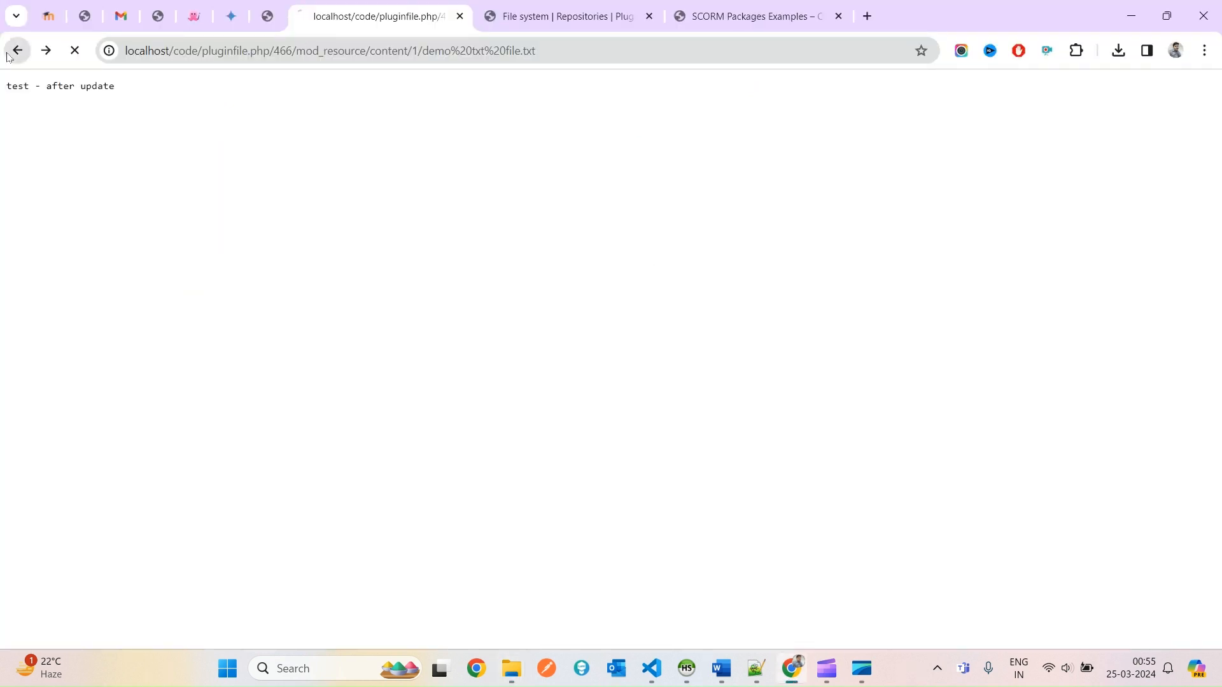
# Inspect the my_scorm folder's 11 items in the SCORM repository.
pyautogui.hotkey('alt', 'Tab')
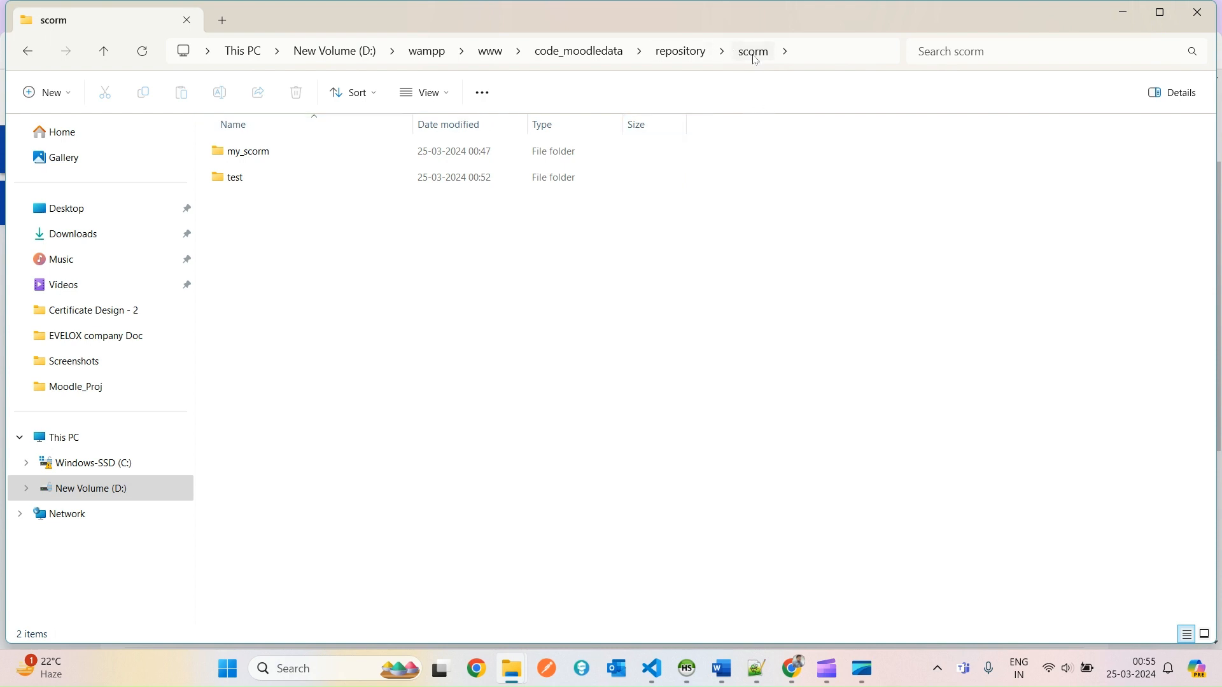
pyautogui.click(251, 153)
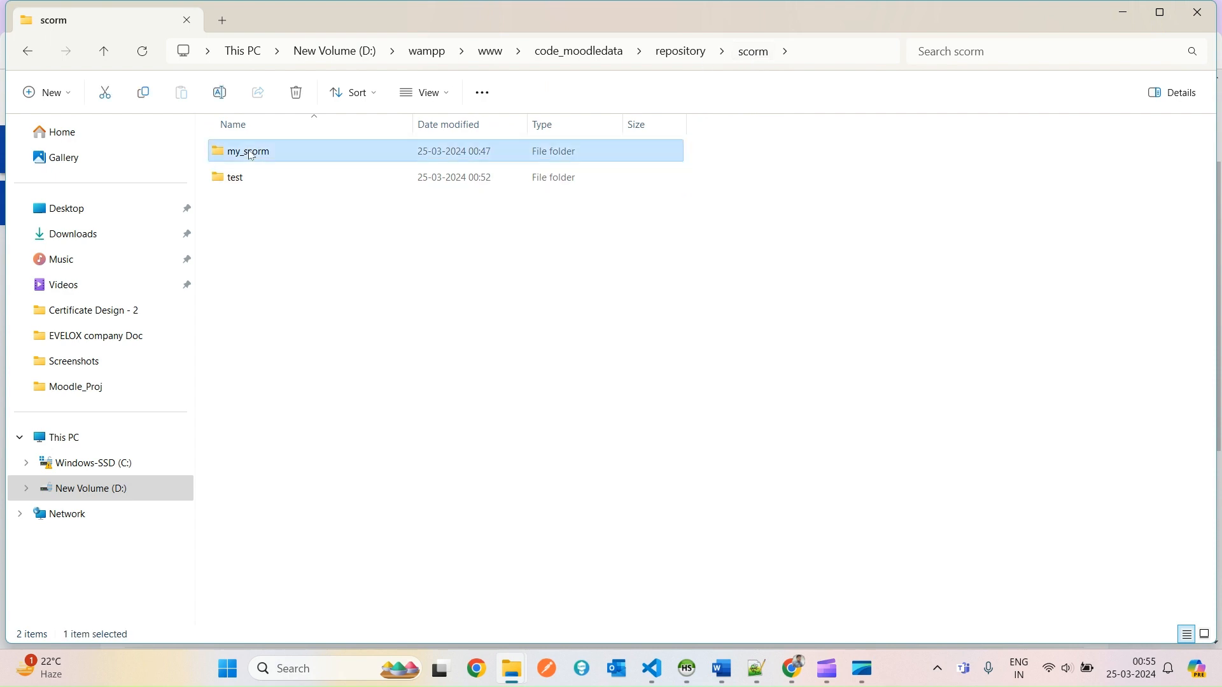
pyautogui.doubleClick(251, 153)
pyautogui.moveTo(586, 540); pyautogui.dragTo(543, 110)
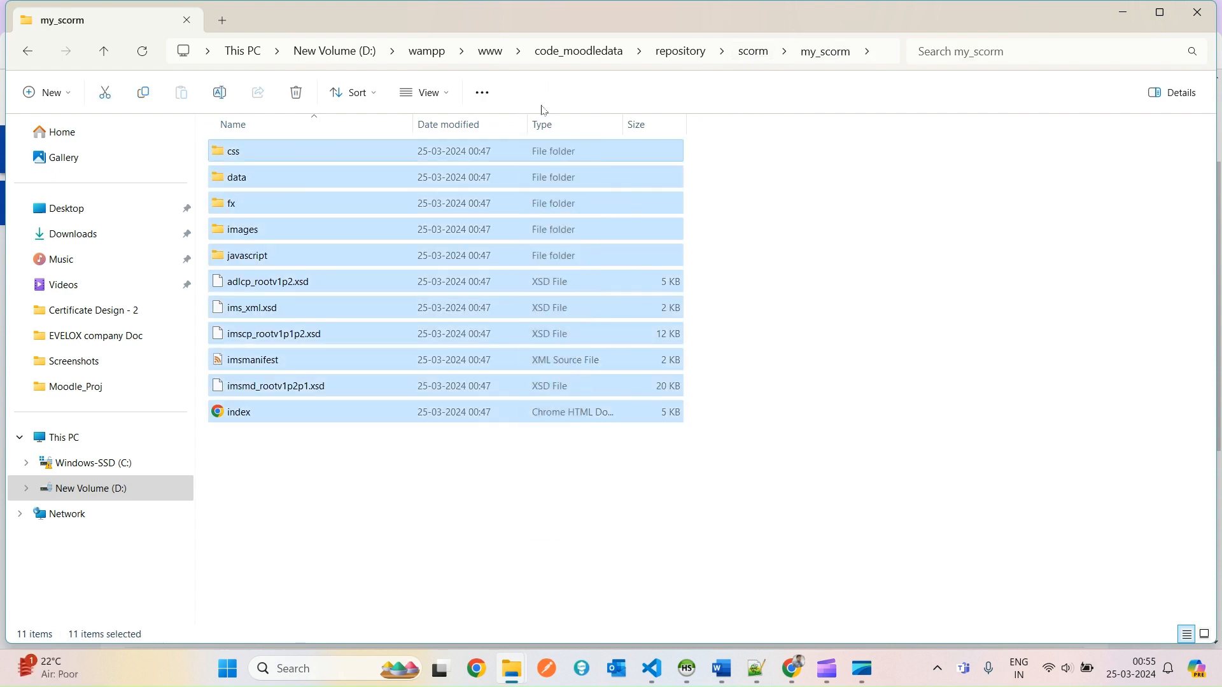
pyautogui.click(753, 52)
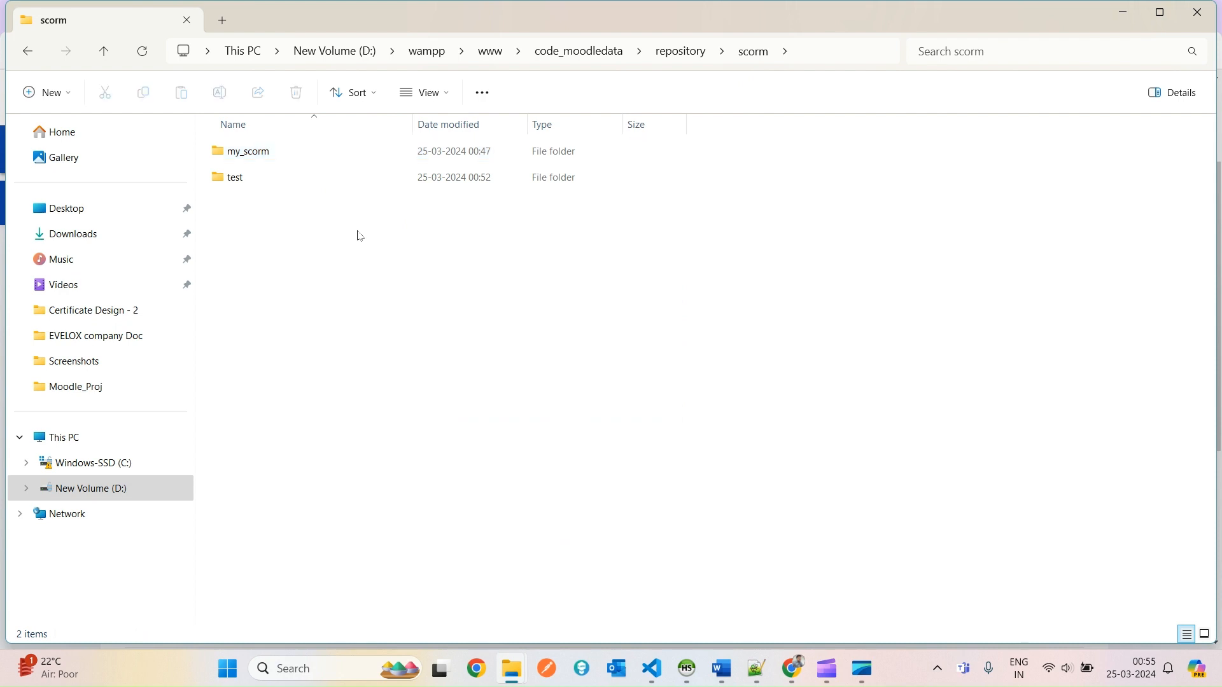
pyautogui.click(271, 159)
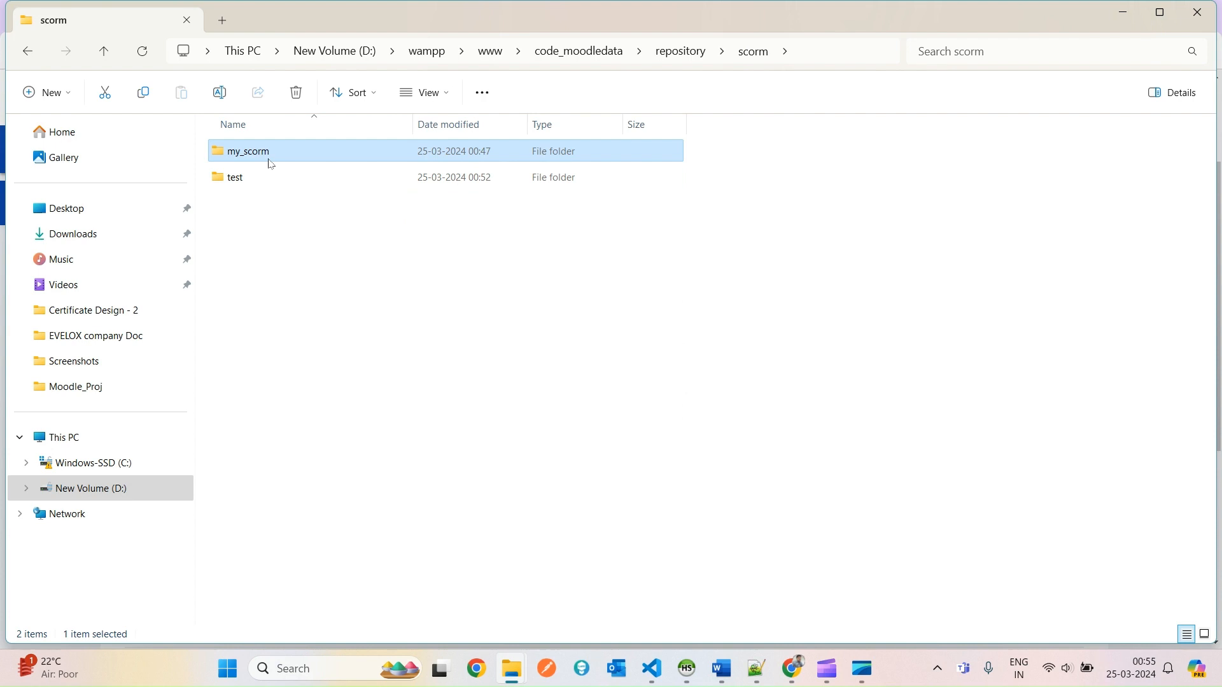
pyautogui.doubleClick(270, 164)
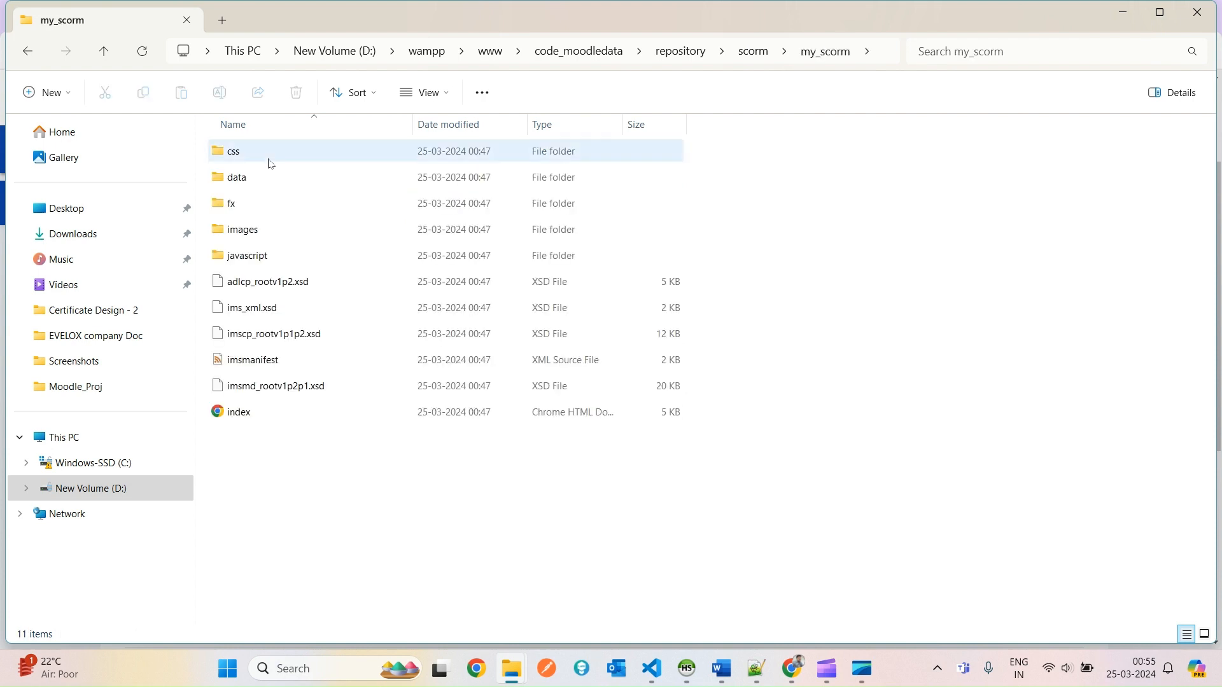
# Open the scorm\test folder, then return to the Moodle course page.
pyautogui.click(753, 54)
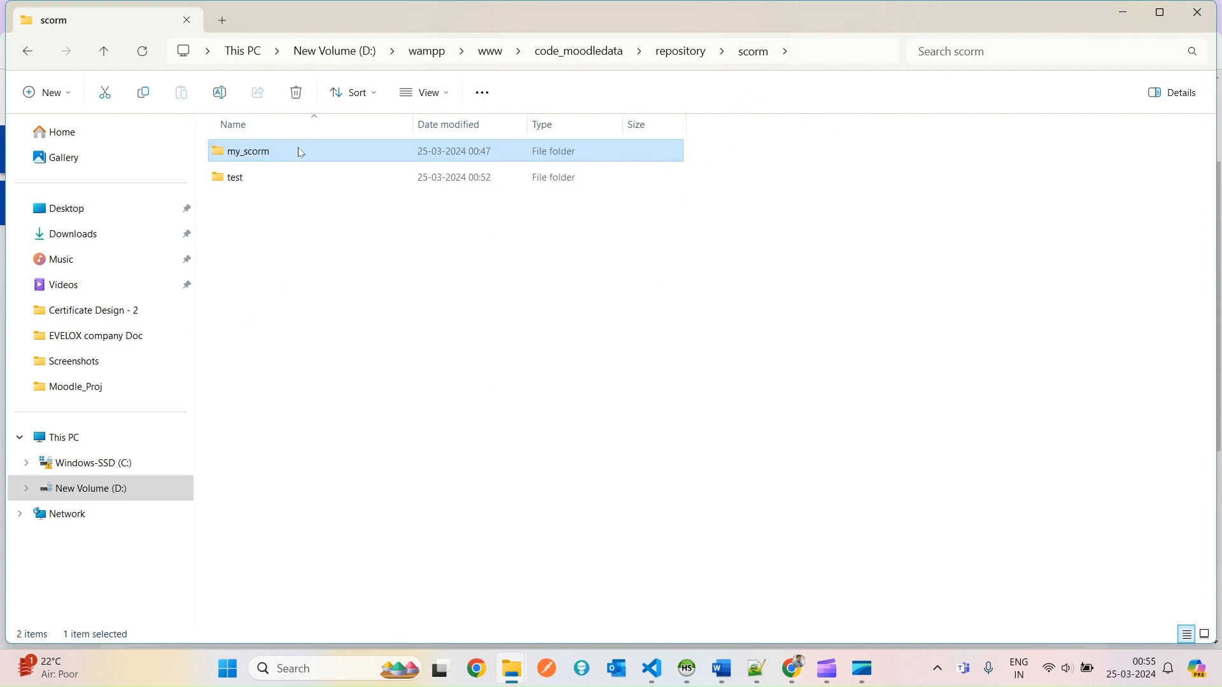
pyautogui.doubleClick(227, 177)
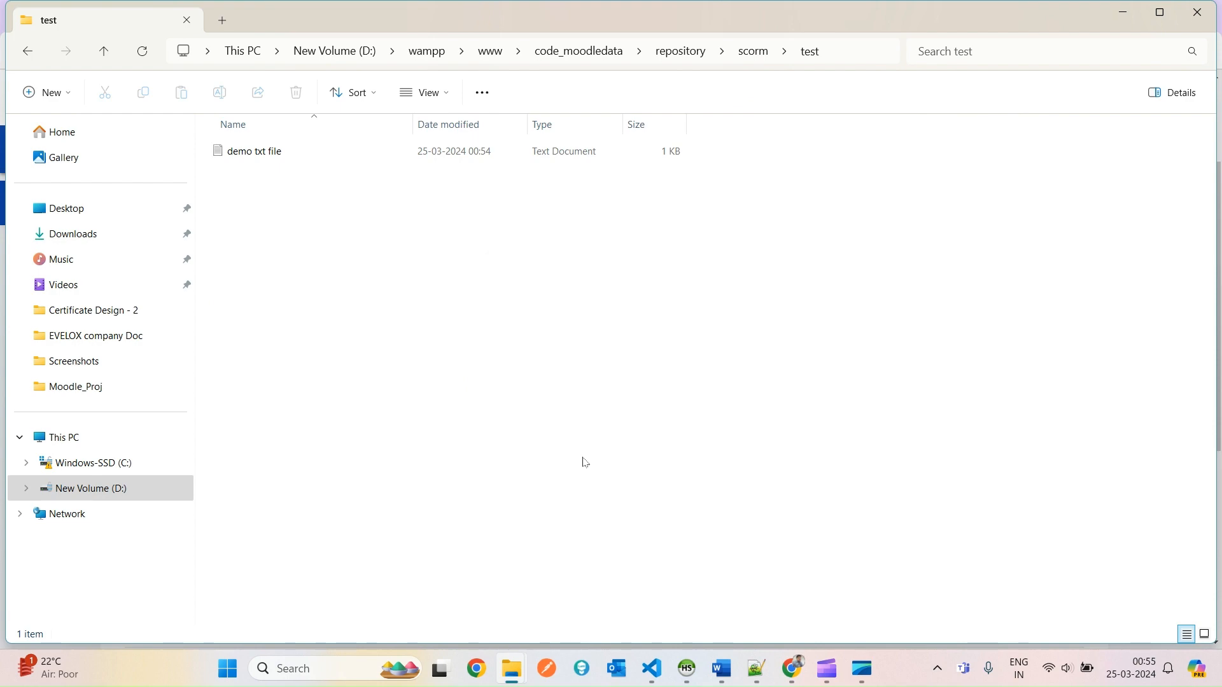
pyautogui.hotkey('alt', 'Tab')
pyautogui.hotkey('alt', 'Tab')
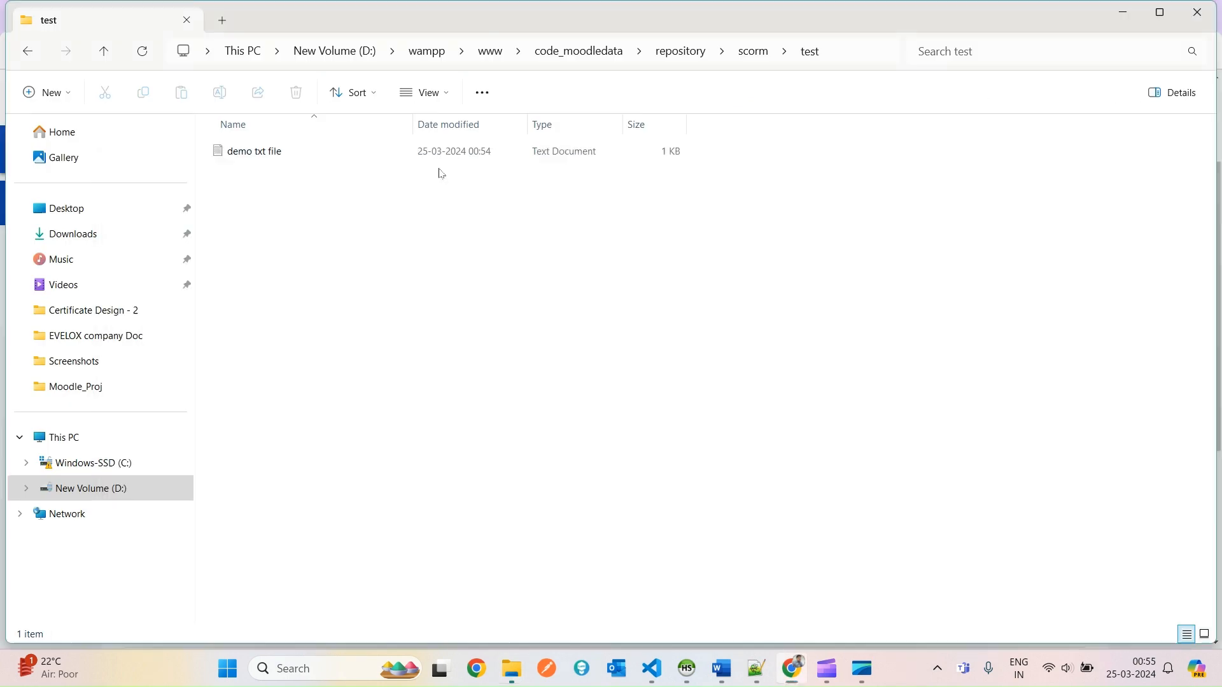
pyautogui.moveTo(863, 339); pyautogui.dragTo(827, 230)
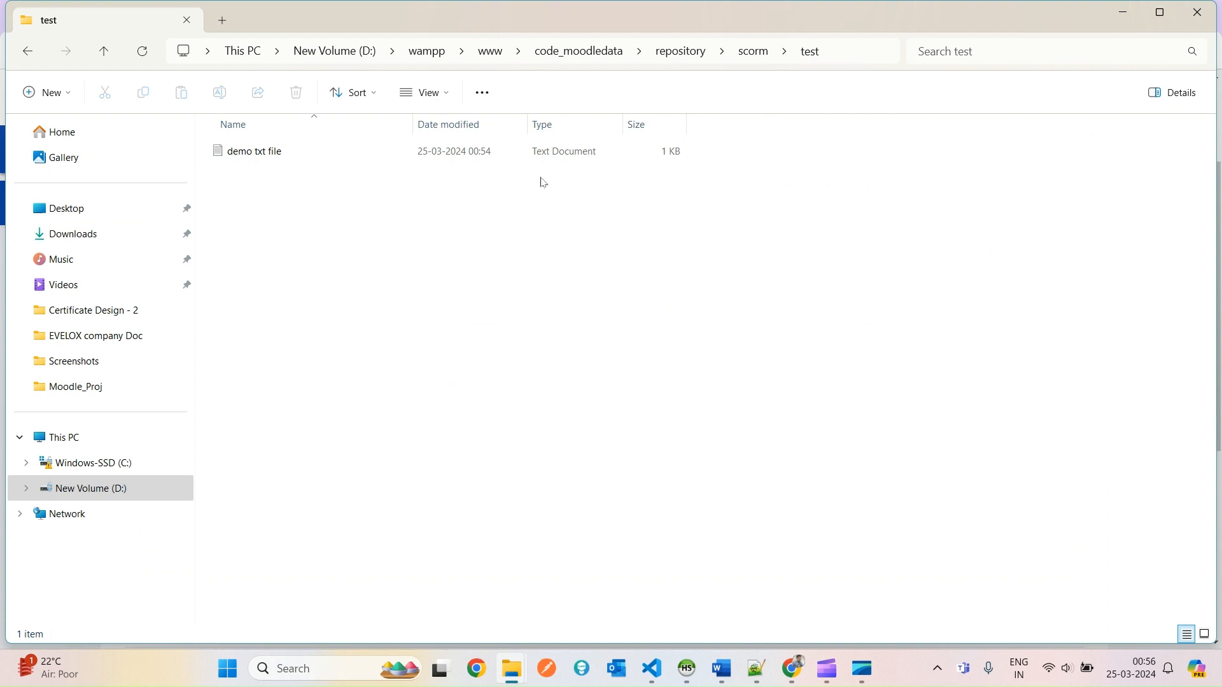
pyautogui.hotkey('alt', 'Tab')
pyautogui.scroll(-3, 235, 398)
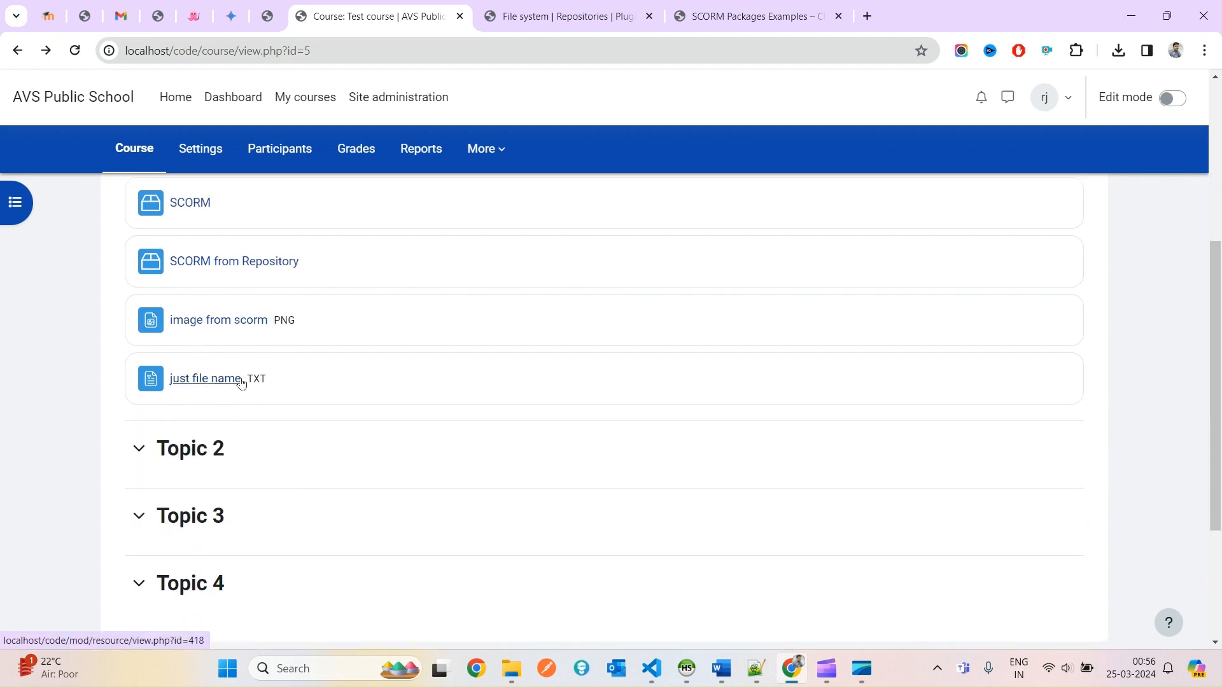
# Show the downloaded SCORM zip in its folder from Chrome's download list.
pyautogui.hotkey('alt', 'Tab')
pyautogui.hotkey('alt', 'Tab')
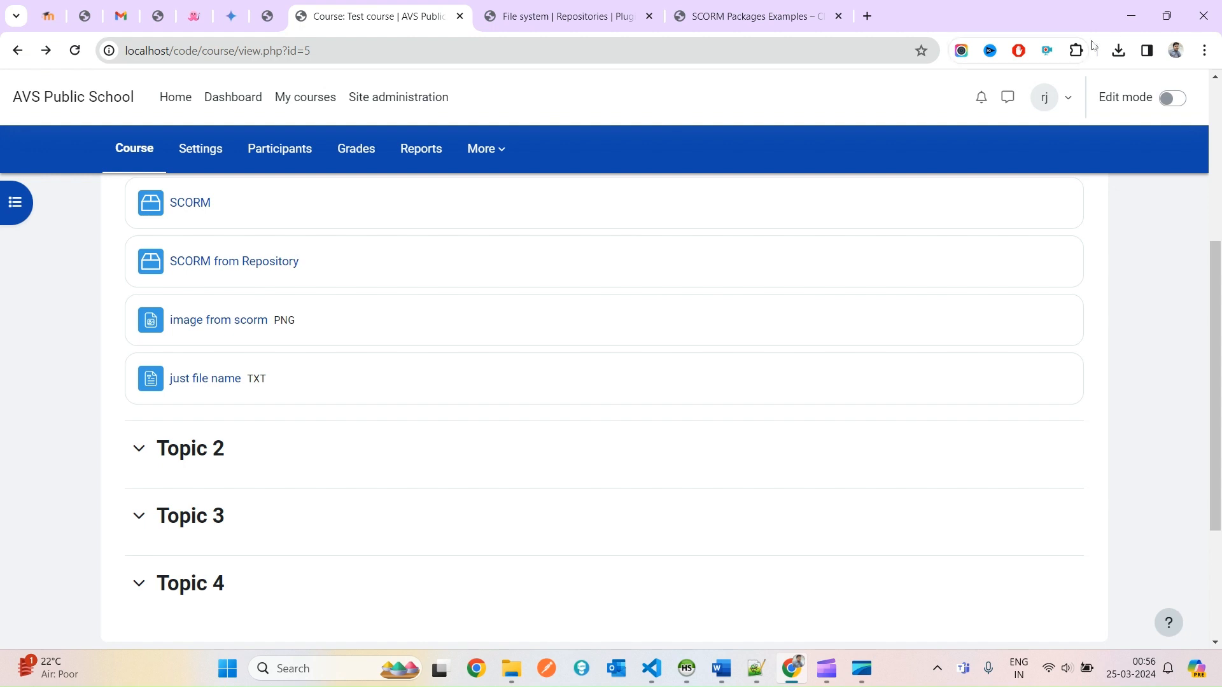
pyautogui.press('alt')
pyautogui.click(1119, 51)
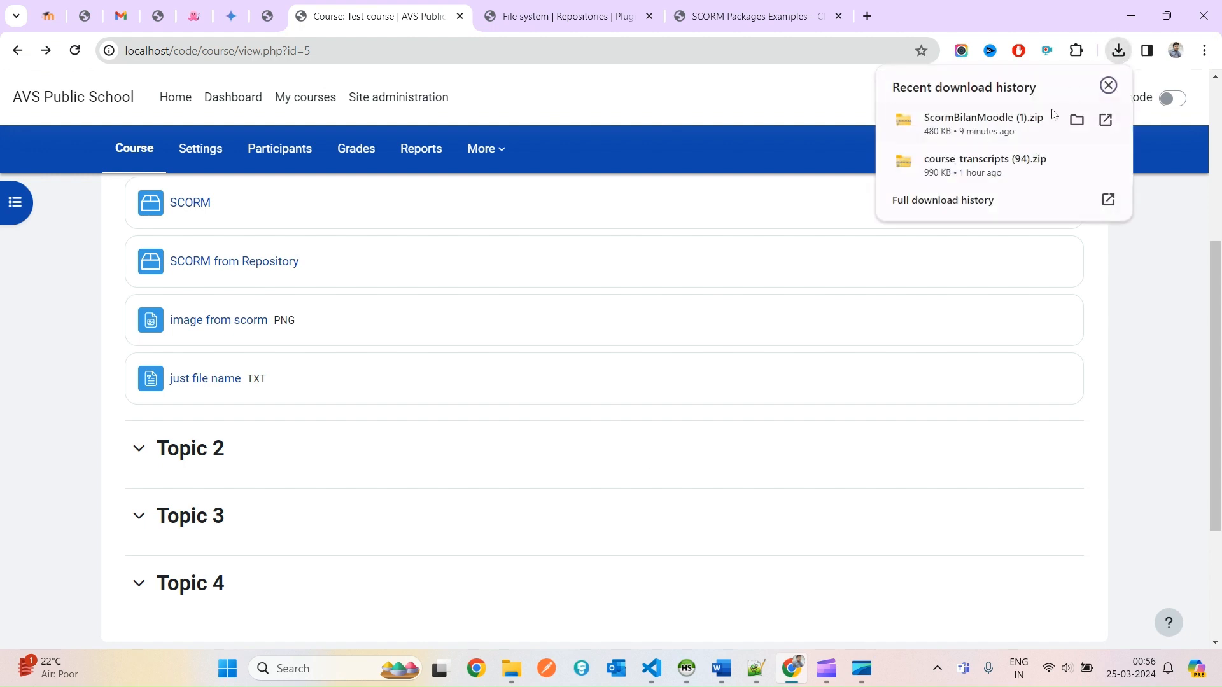
pyautogui.click(1071, 120)
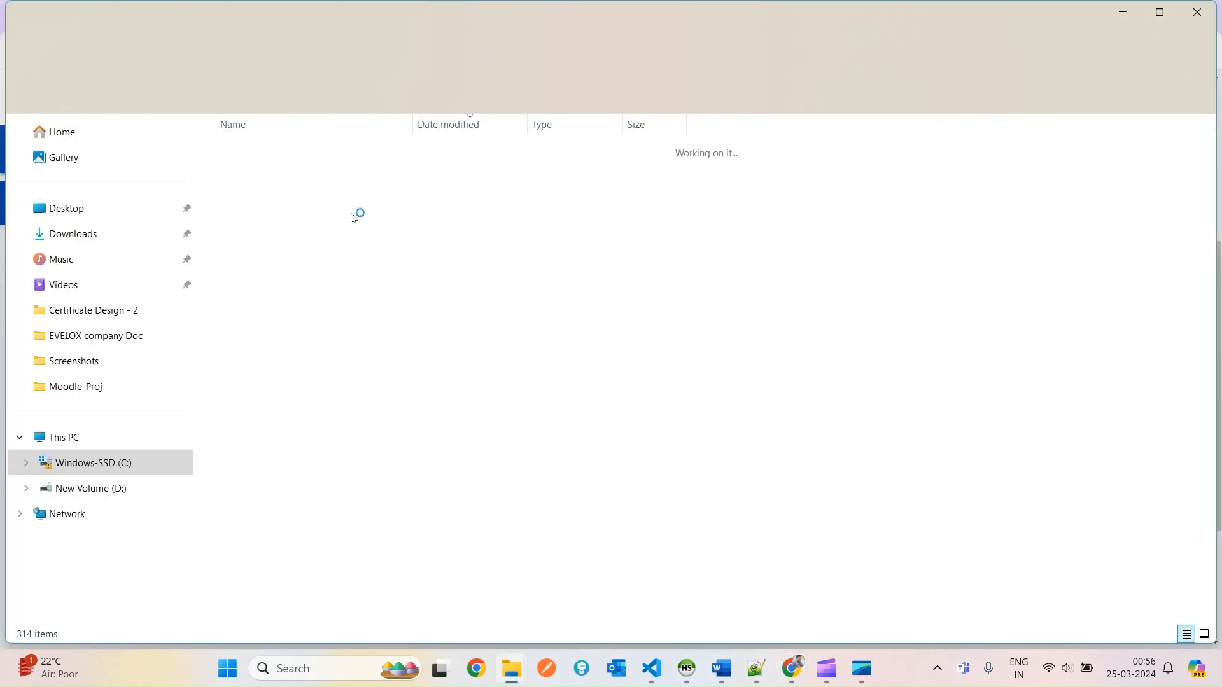
pyautogui.moveTo(512, 677)
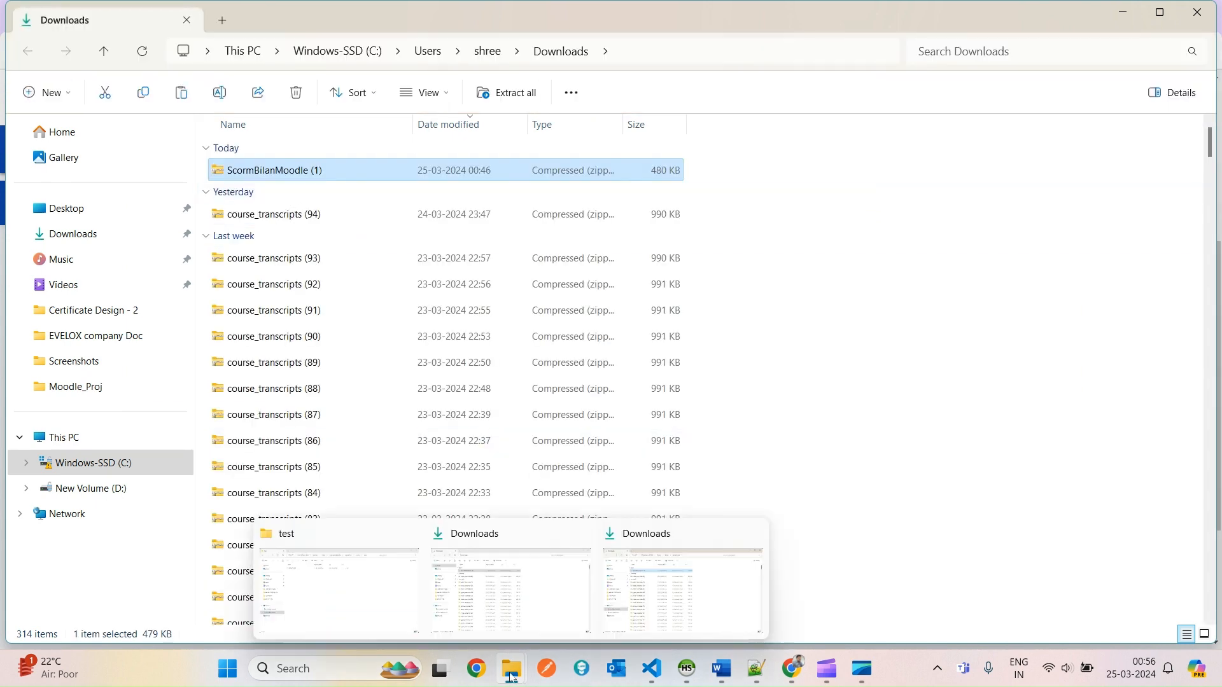
pyautogui.click(356, 560)
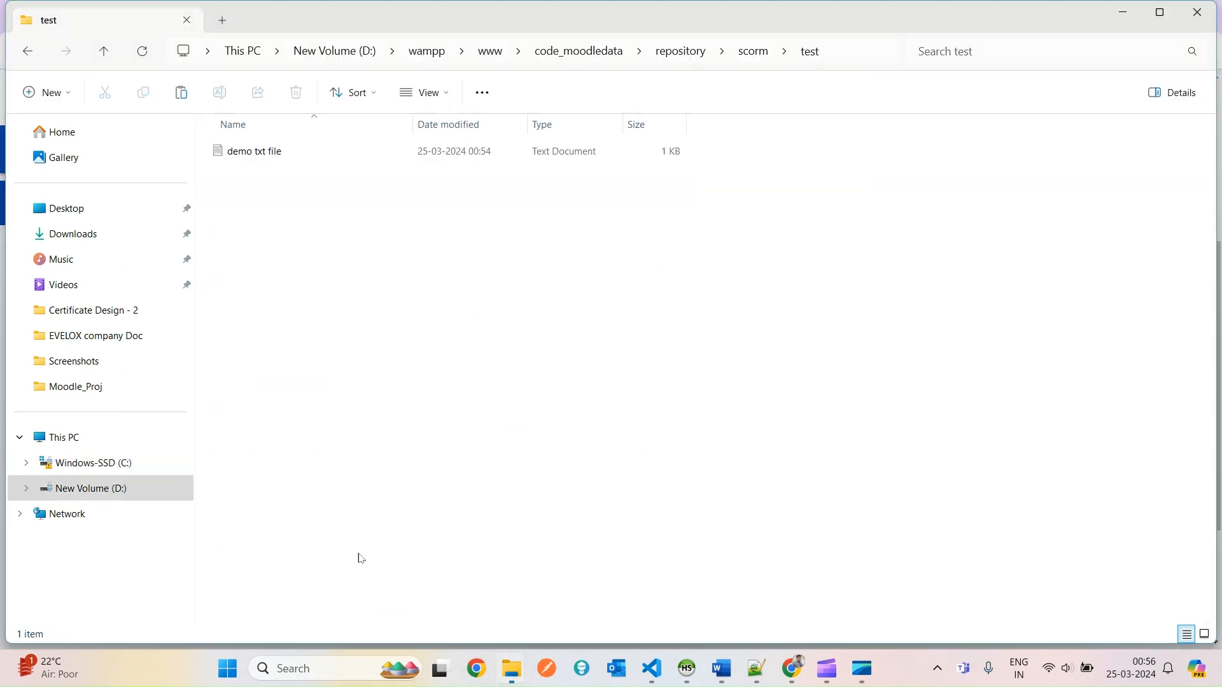
# Paste the downloaded zip into the repository's scorm folder and rename it scorm_2.
pyautogui.click(746, 51)
pyautogui.click(605, 193)
pyautogui.click(755, 52)
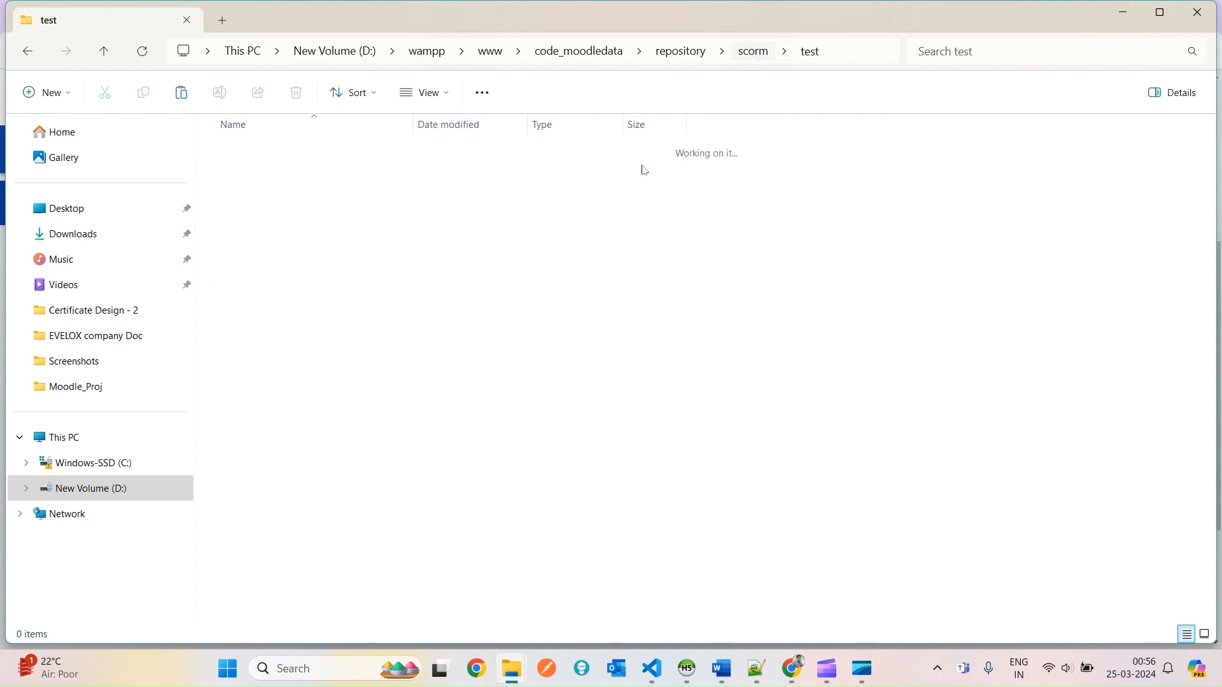
pyautogui.hotkey('ctrl', 'v')
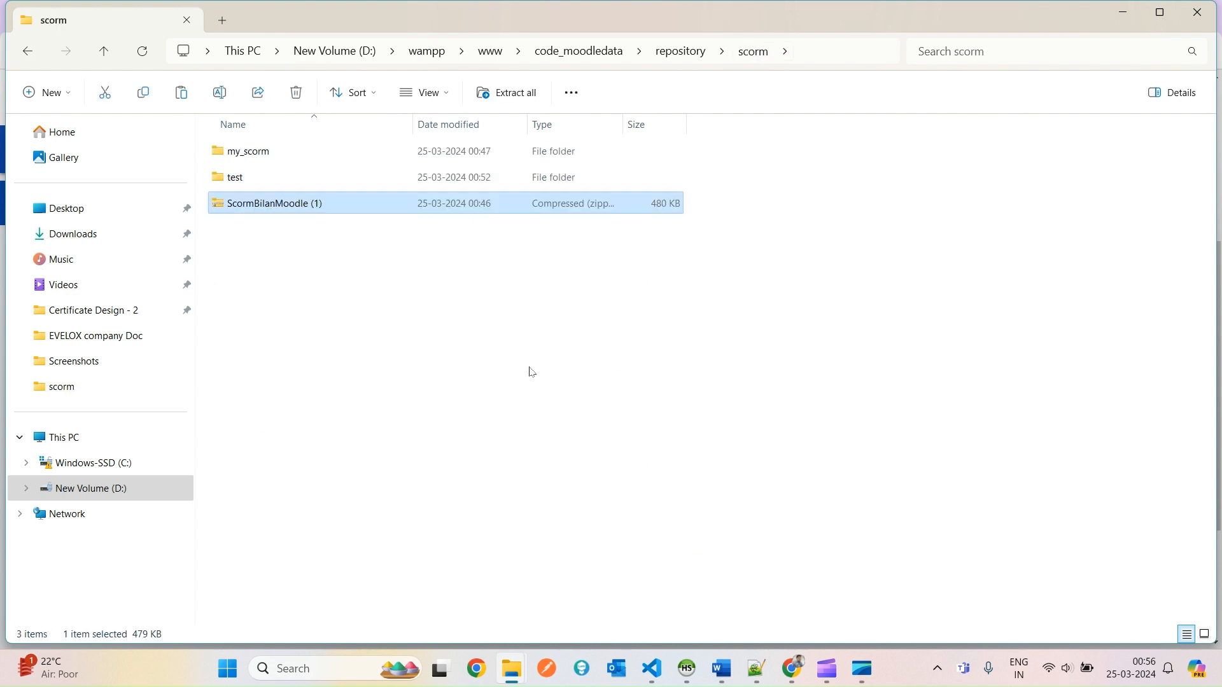
pyautogui.press('F2')
pyautogui.write('scorm_2')
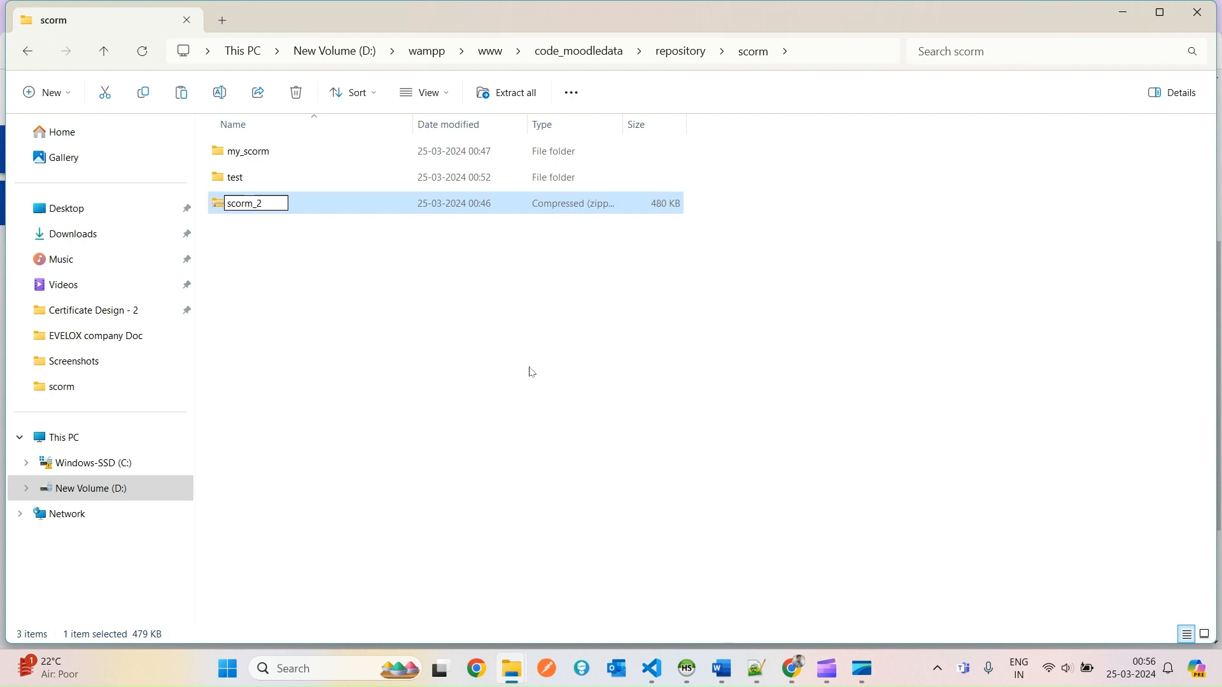
pyautogui.press('Return')
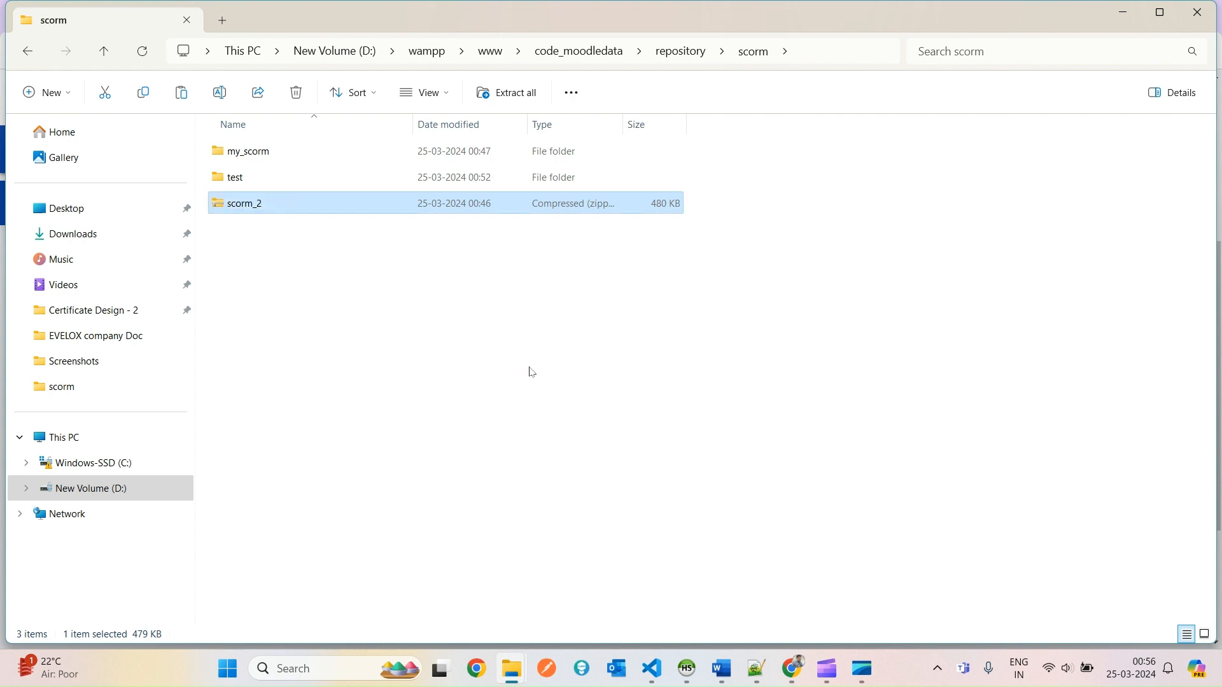
# Open scorm_2 to confirm its 11 package files, then return to the Moodle course.
pyautogui.press('Return')
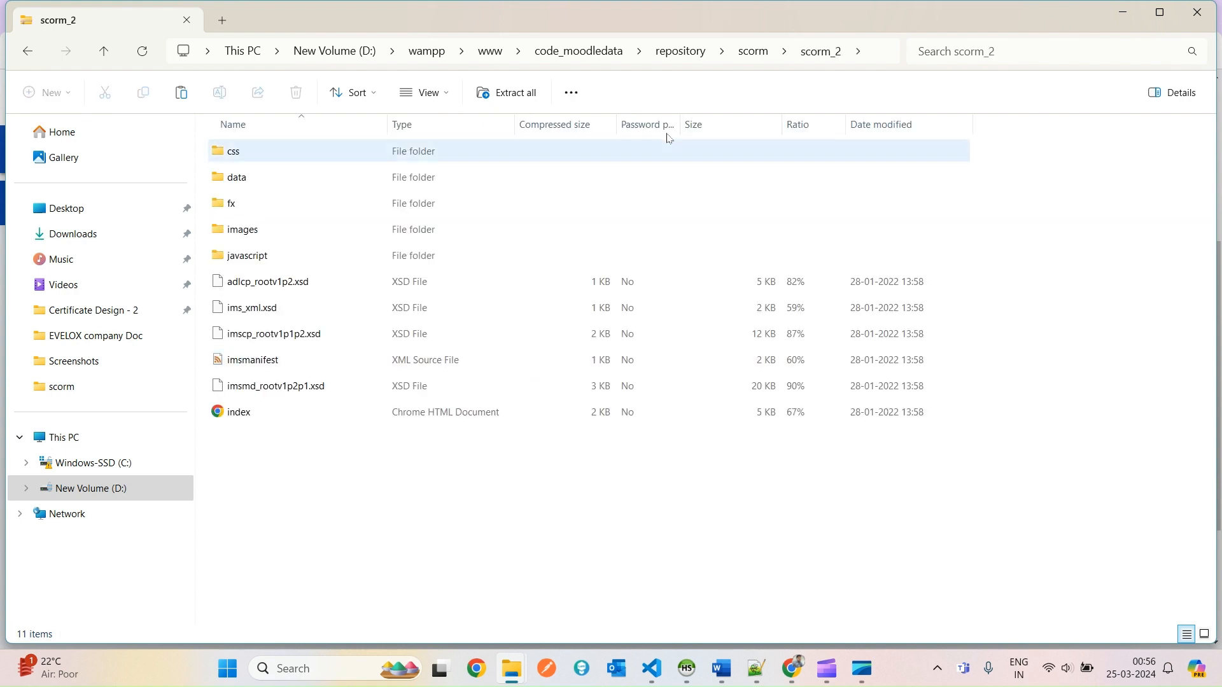
pyautogui.click(748, 50)
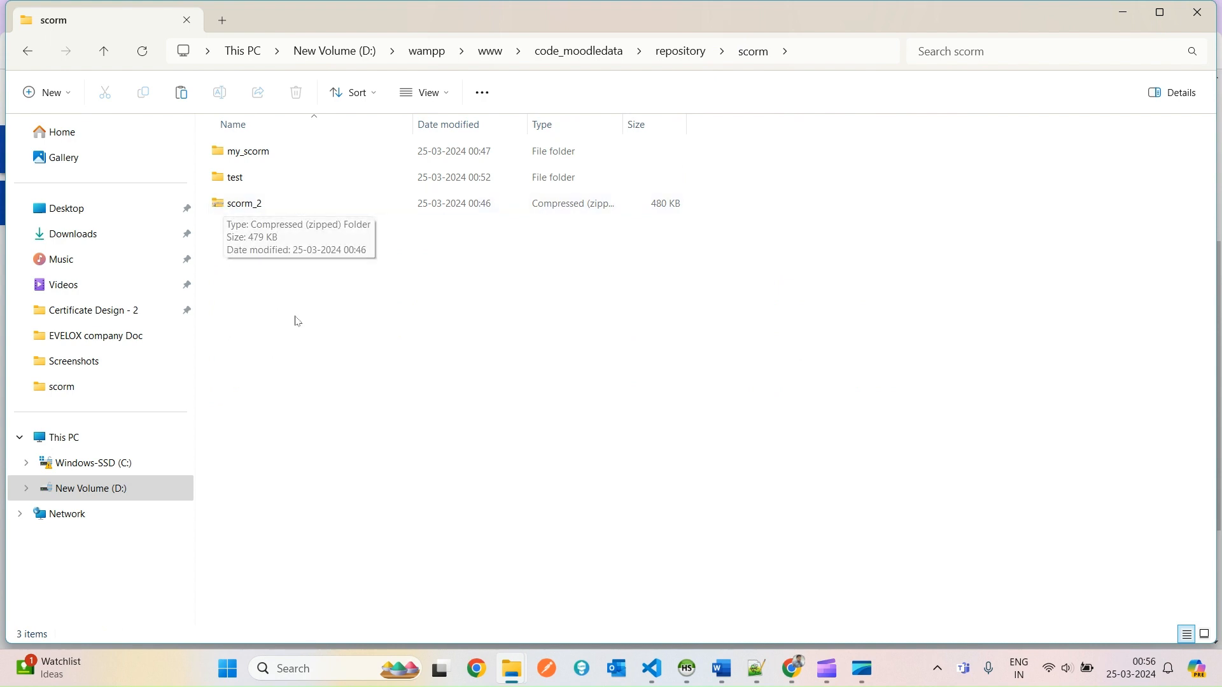
pyautogui.scroll(3, 295, 316)
pyautogui.scroll(3, 299, 318)
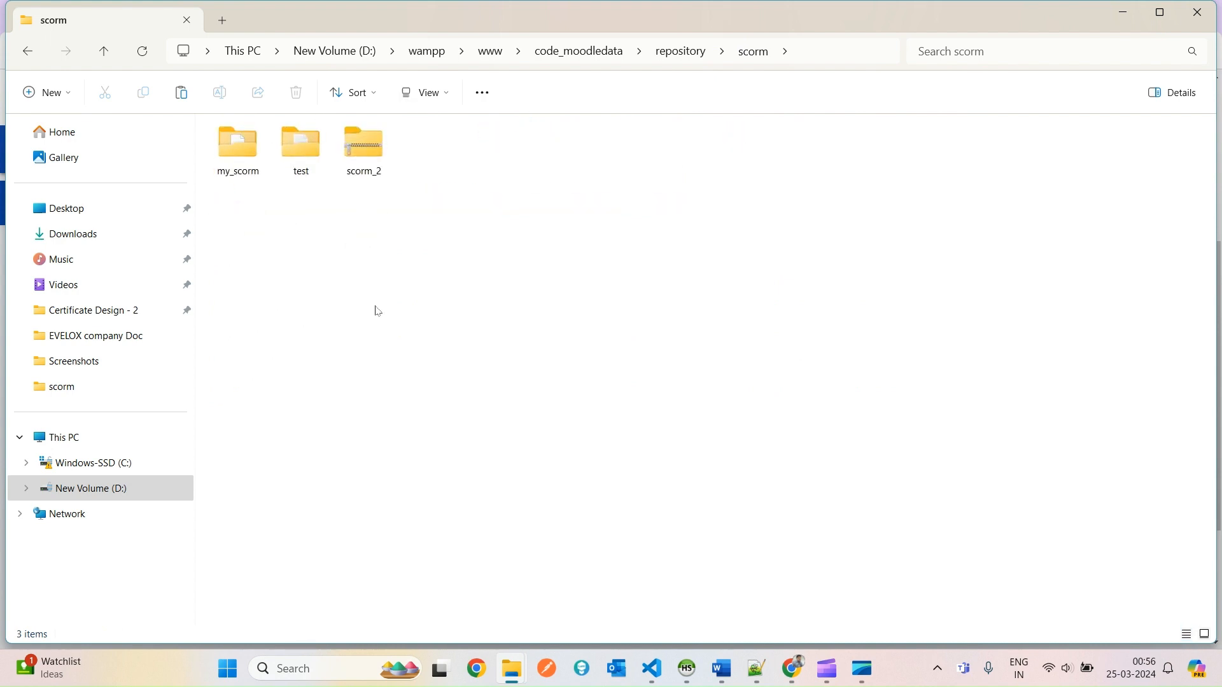
pyautogui.scroll(1, 563, 292)
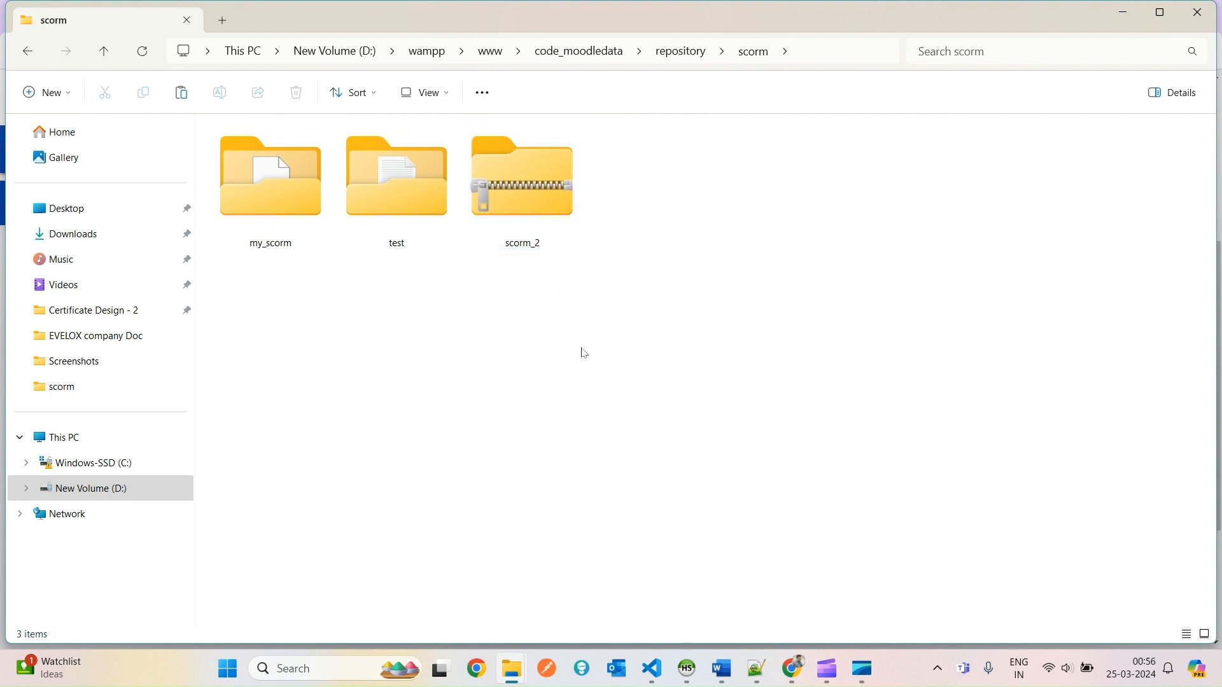
pyautogui.doubleClick(536, 217)
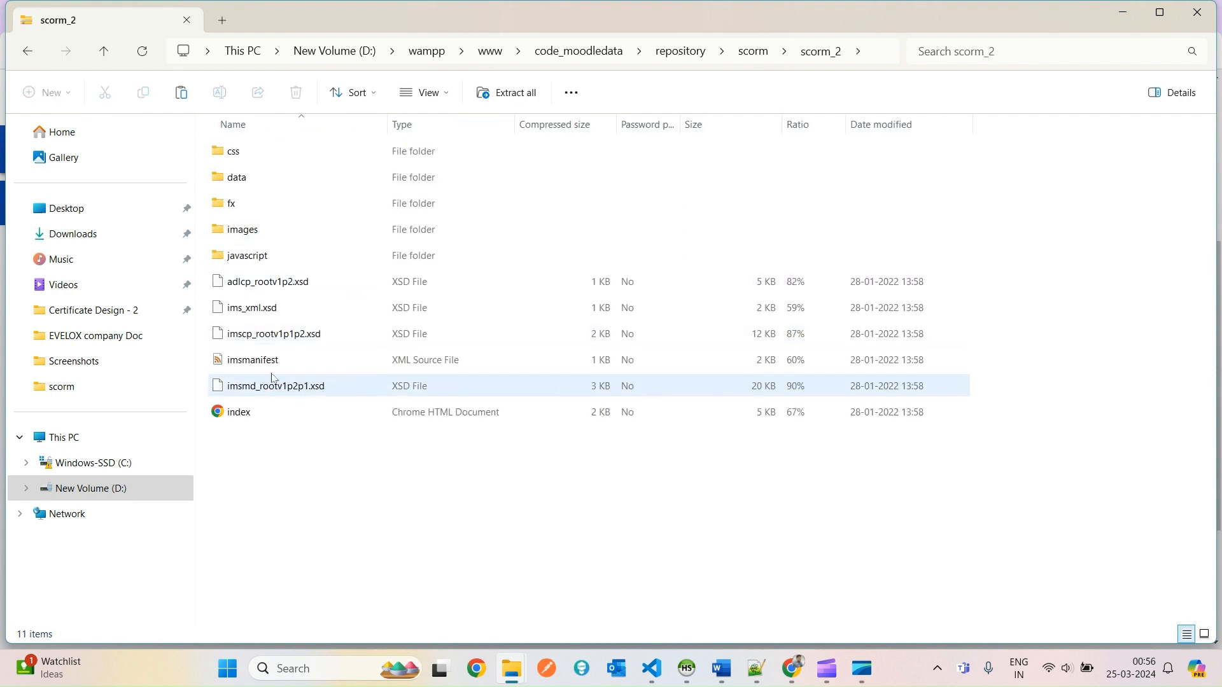
pyautogui.hotkey('alt', 'Tab')
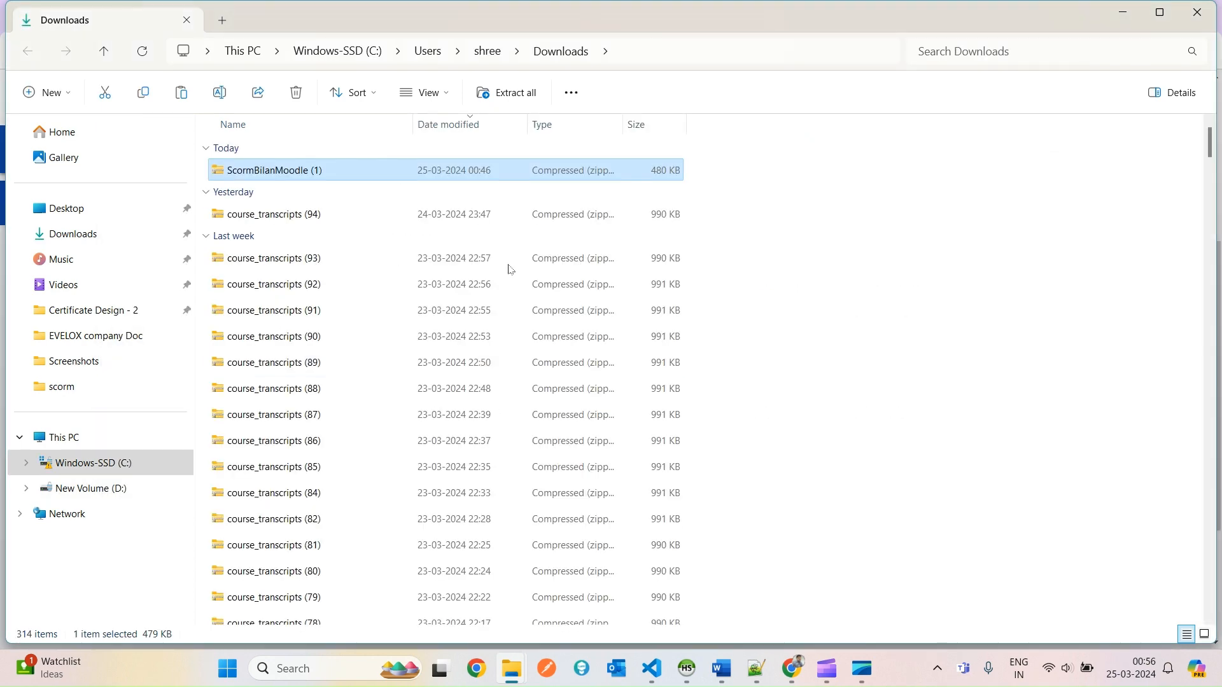
pyautogui.hotkey('alt', 'Tab')
pyautogui.press('Tab')
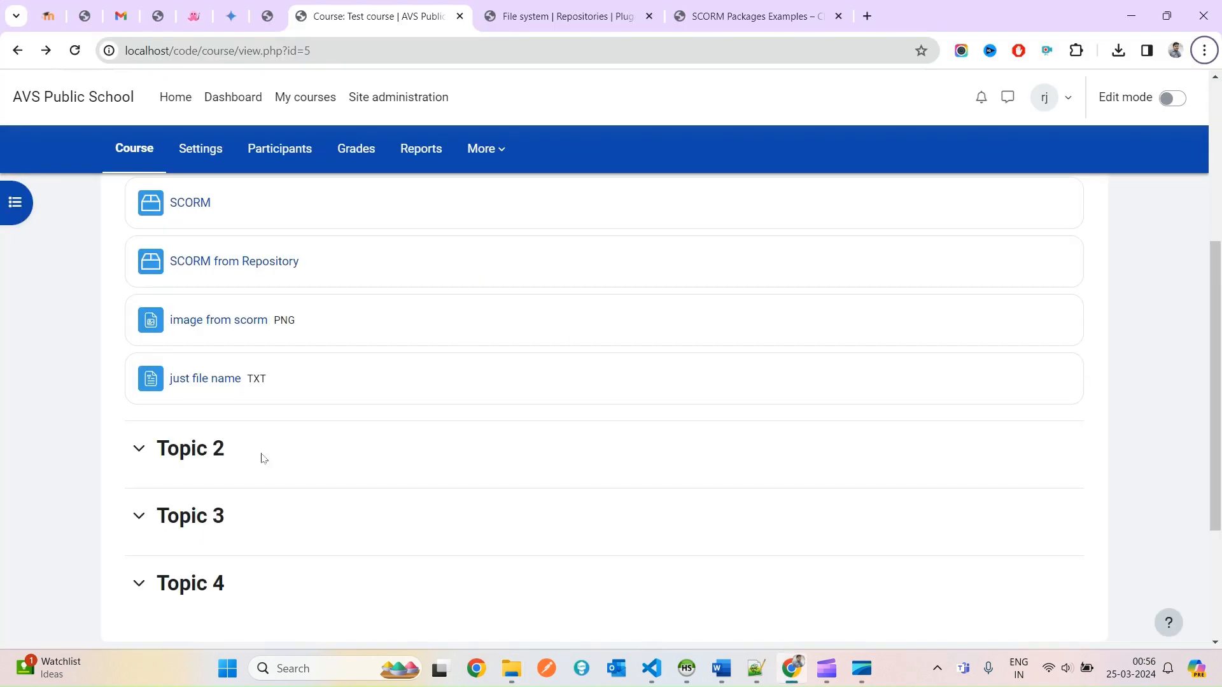
# Turn editing on and start adding a SCORM package activity to Topic 1.
pyautogui.scroll(-1, 259, 455)
pyautogui.scroll(4, 259, 455)
pyautogui.click(1168, 98)
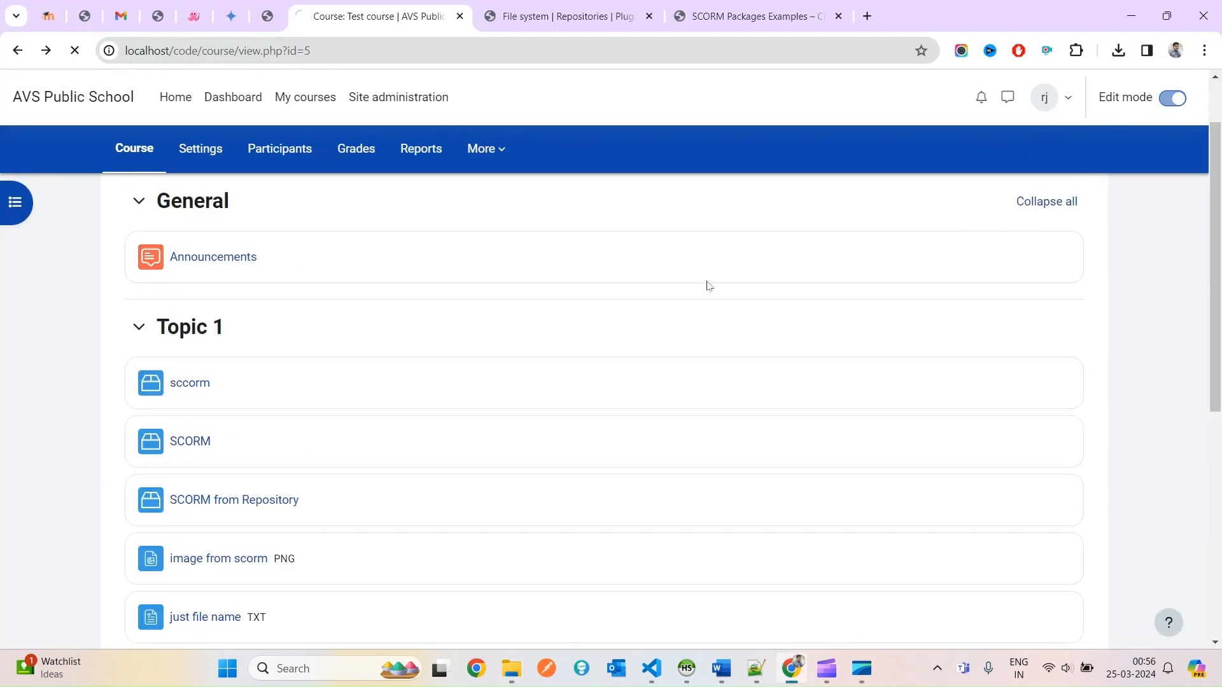
pyautogui.scroll(-5, 287, 526)
pyautogui.scroll(-2, 278, 526)
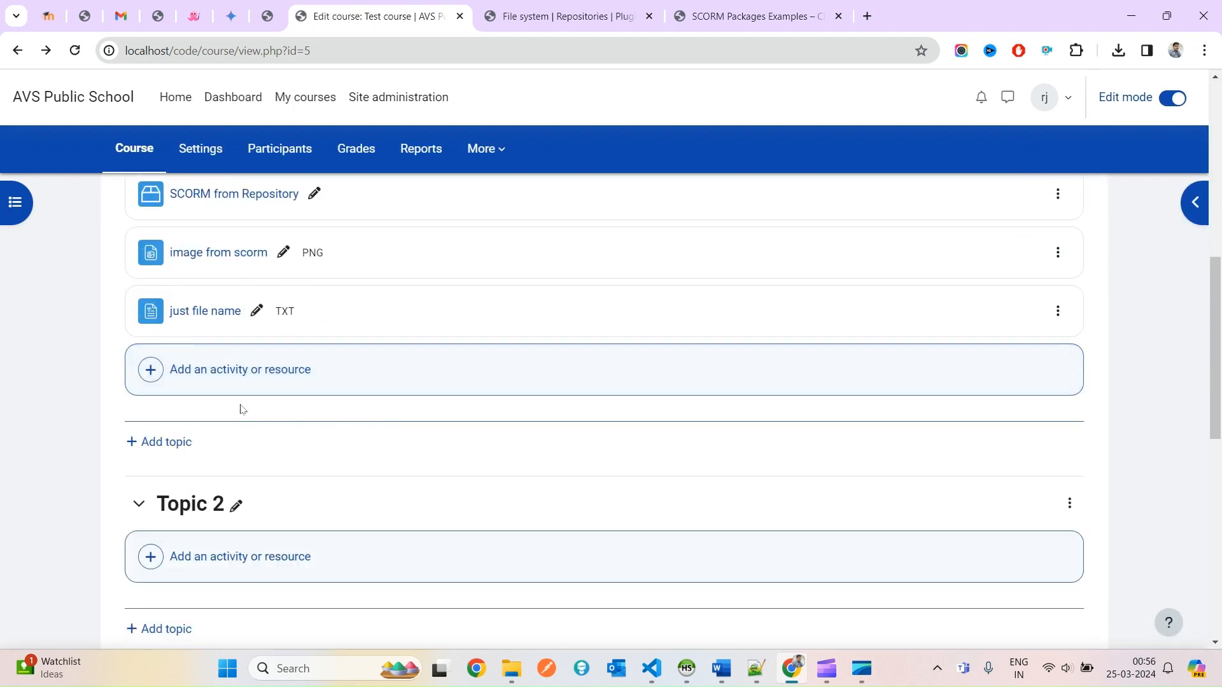
pyautogui.click(248, 372)
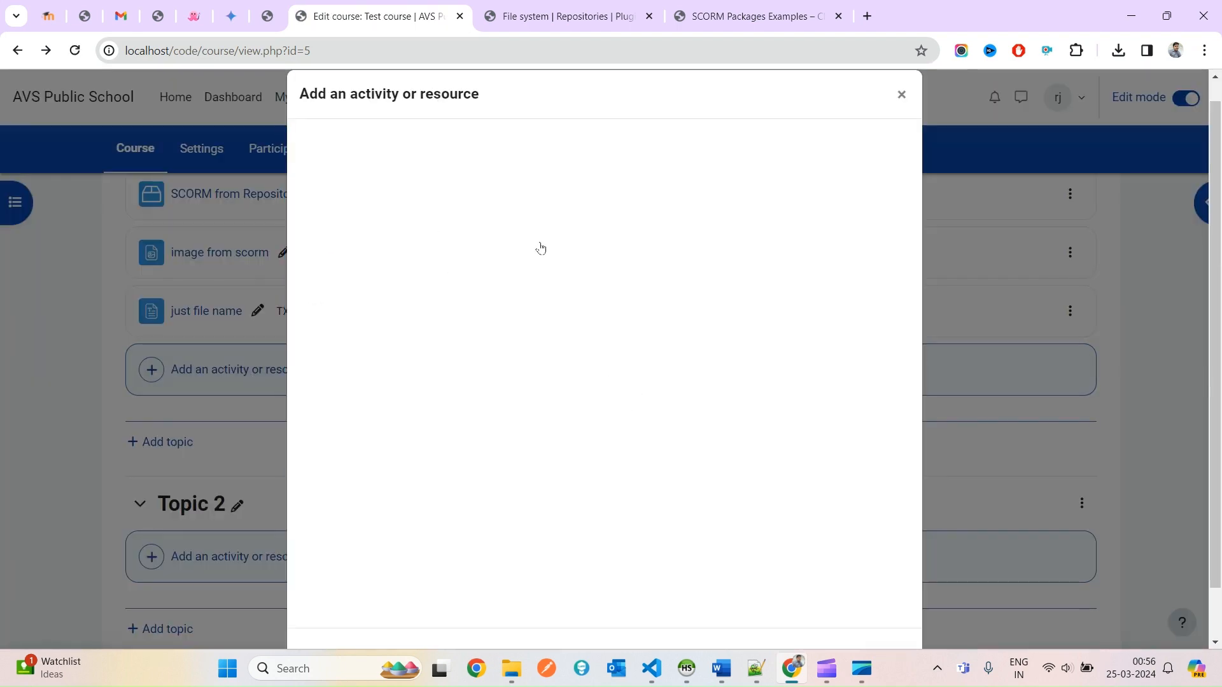
pyautogui.write('scorm')
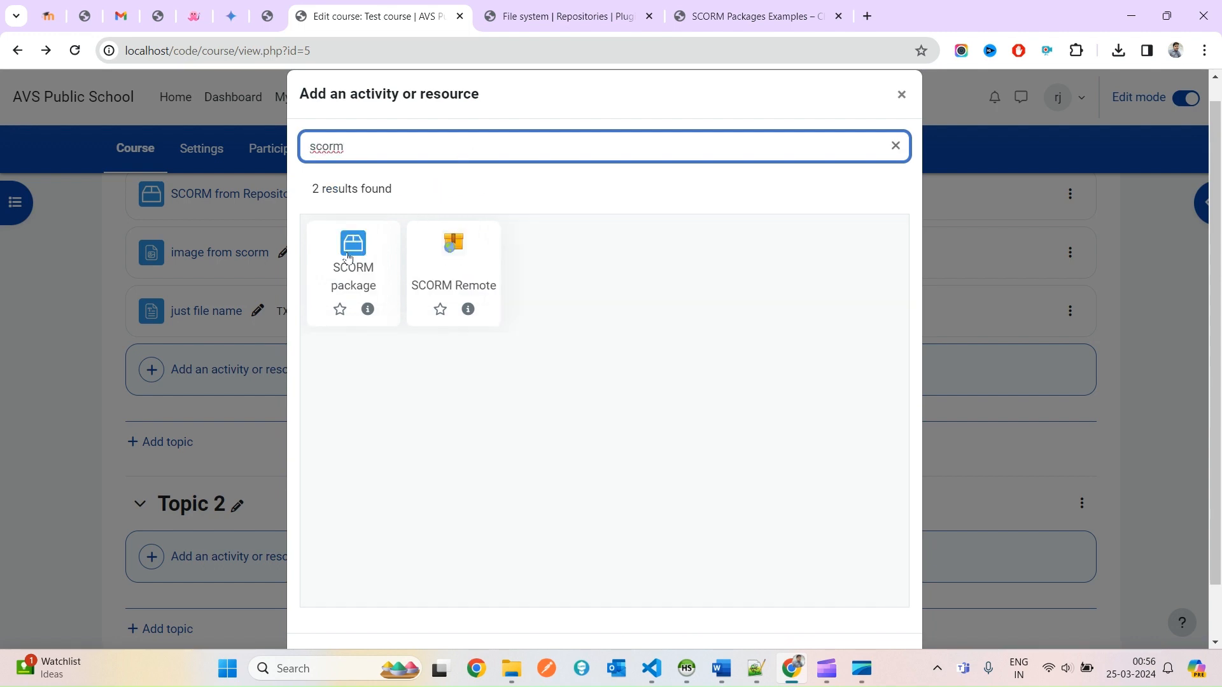
pyautogui.click(348, 257)
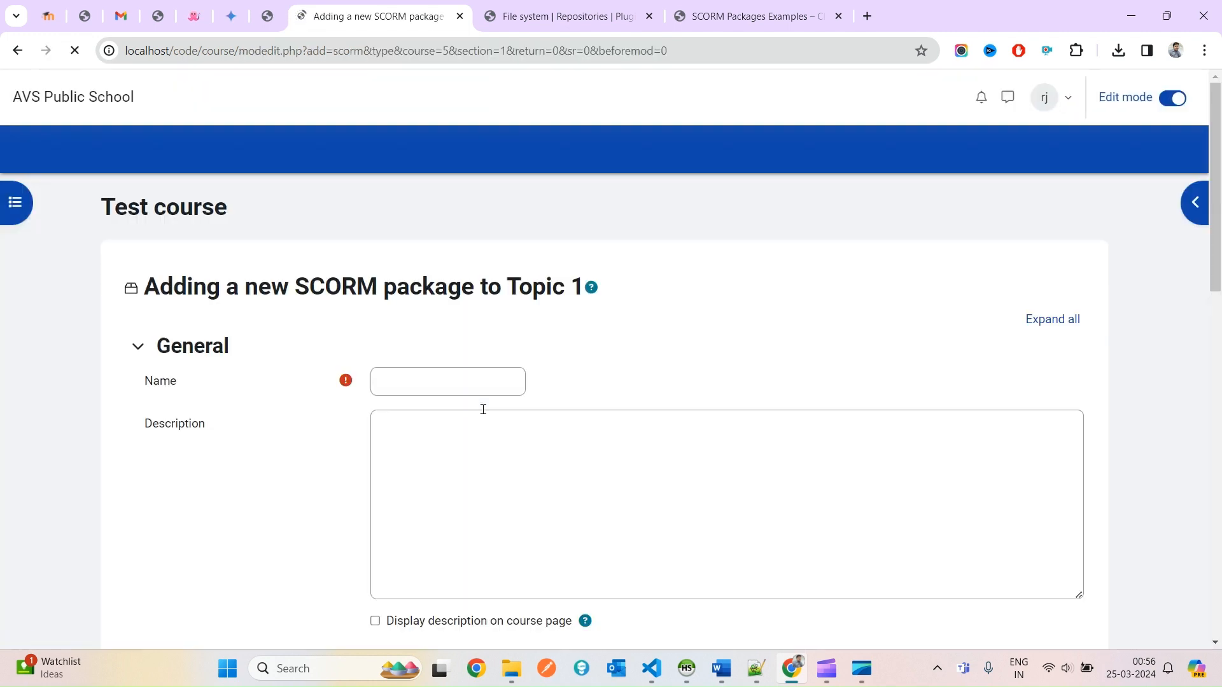
# Name the activity 'scorm zip' and copy that name into the description.
pyautogui.click(411, 378)
pyautogui.write('scor')
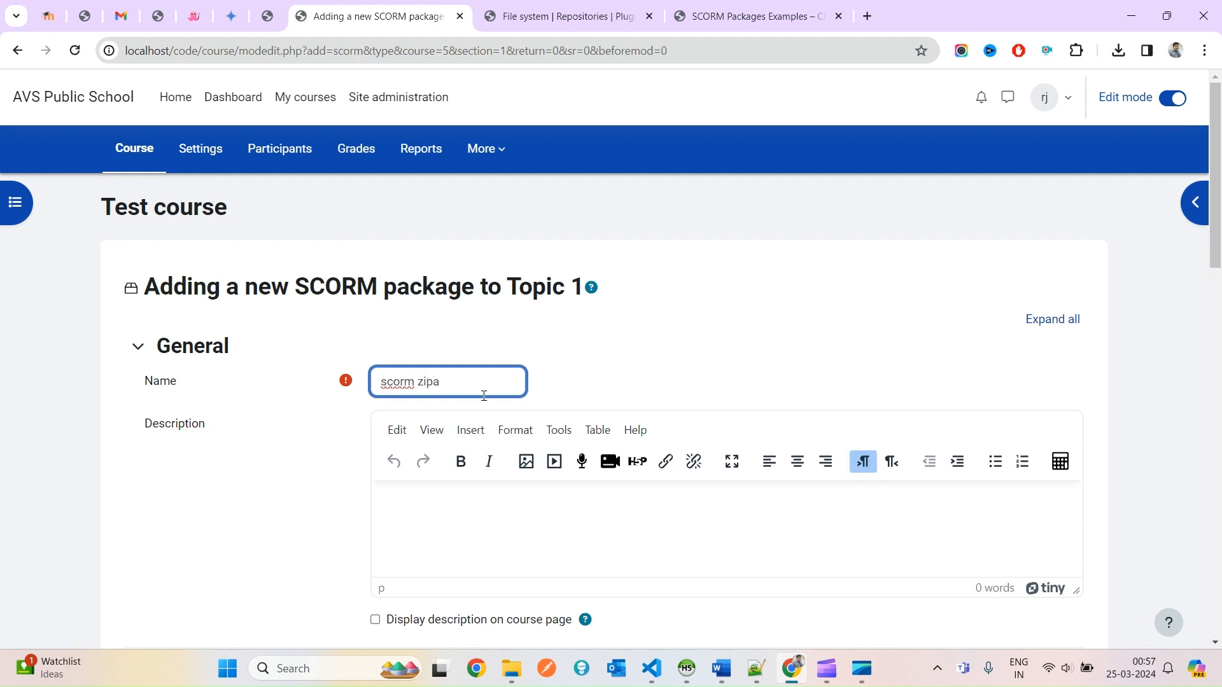
pyautogui.write('m zip')
pyautogui.hotkey('ctrl', 'a')
pyautogui.hotkey('ctrl', 'c')
pyautogui.click(511, 518)
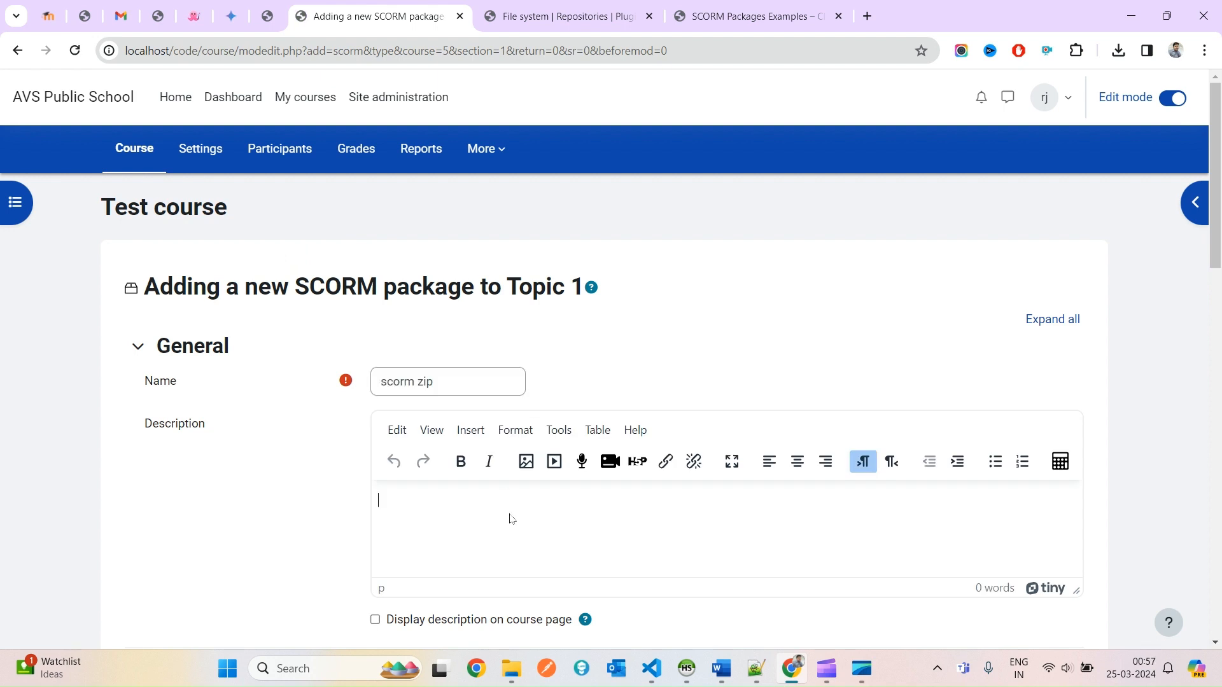
pyautogui.hotkey('ctrl', 'v')
pyautogui.scroll(-7, 605, 442)
# Link scorm_2.zip from the SCORM repository as the package file.
pyautogui.click(387, 287)
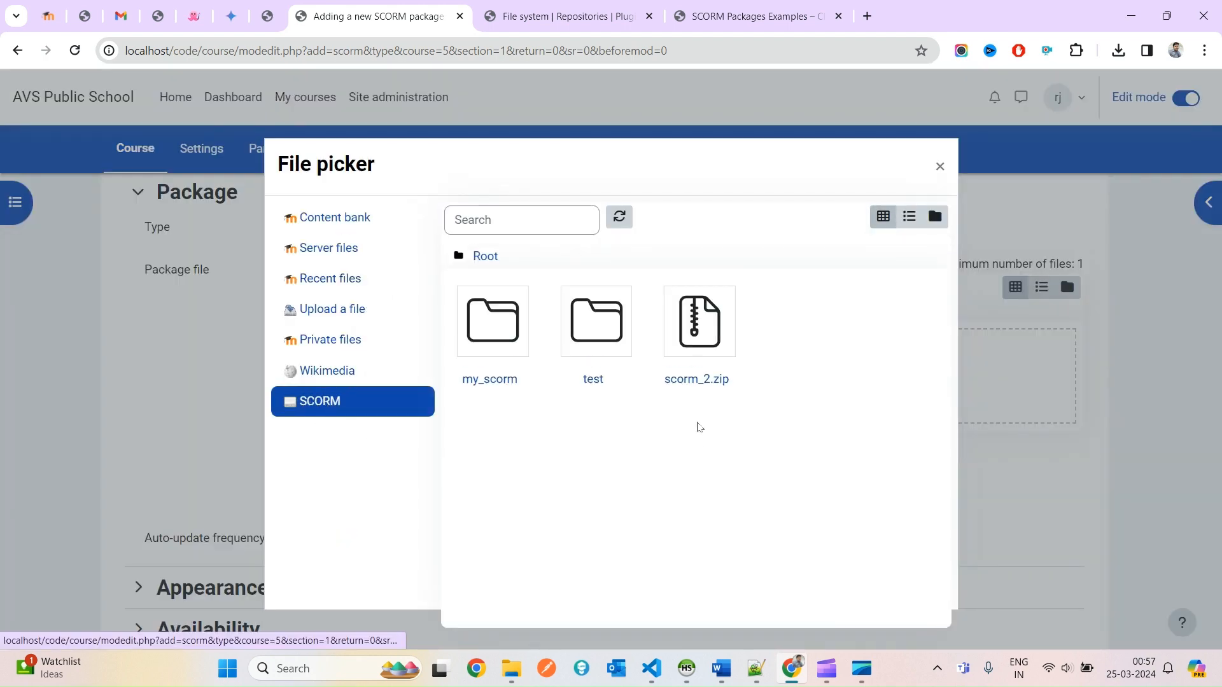
pyautogui.click(703, 325)
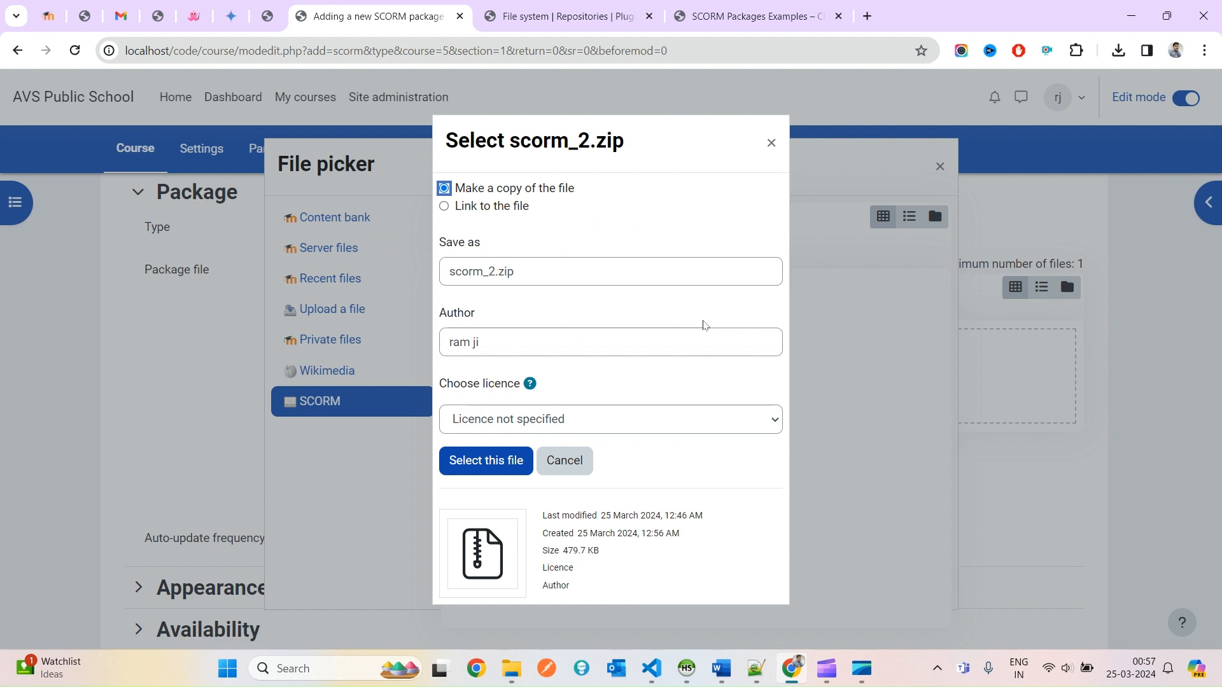
pyautogui.click(463, 212)
pyautogui.click(485, 461)
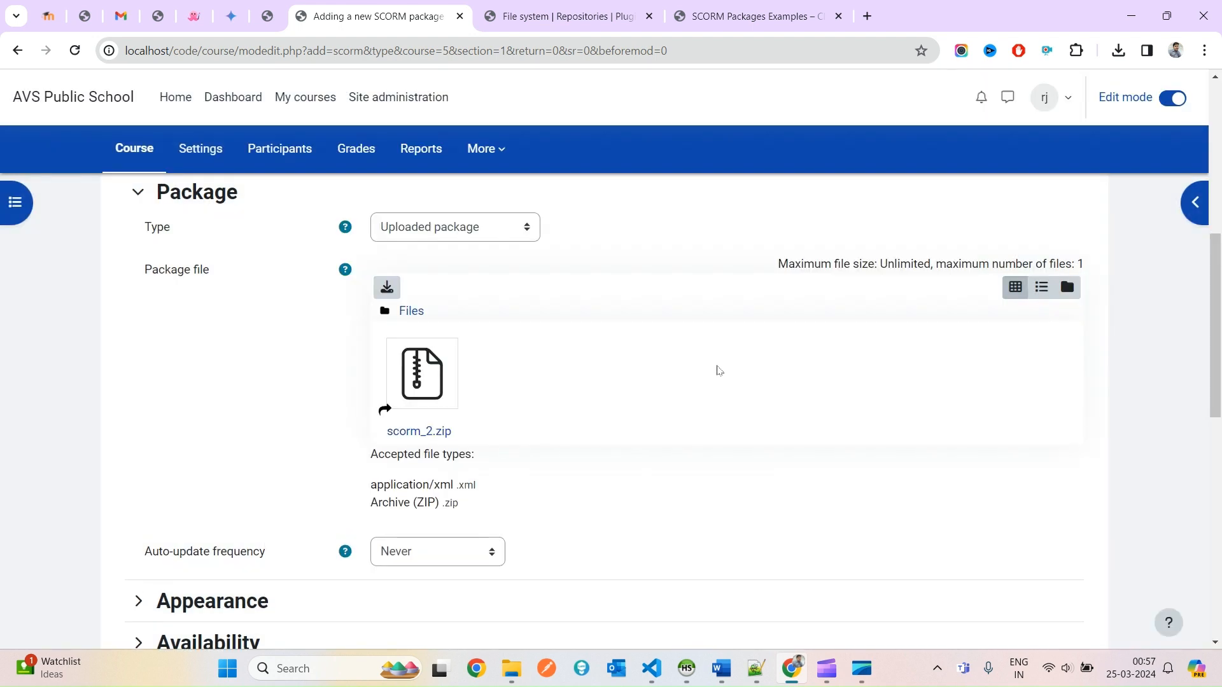
# Keep Uploaded package as the type and view scorm_2.zip's file details without changes.
pyautogui.scroll(-2, 473, 401)
pyautogui.scroll(2, 469, 300)
pyautogui.click(460, 234)
pyautogui.click(663, 234)
pyautogui.click(443, 385)
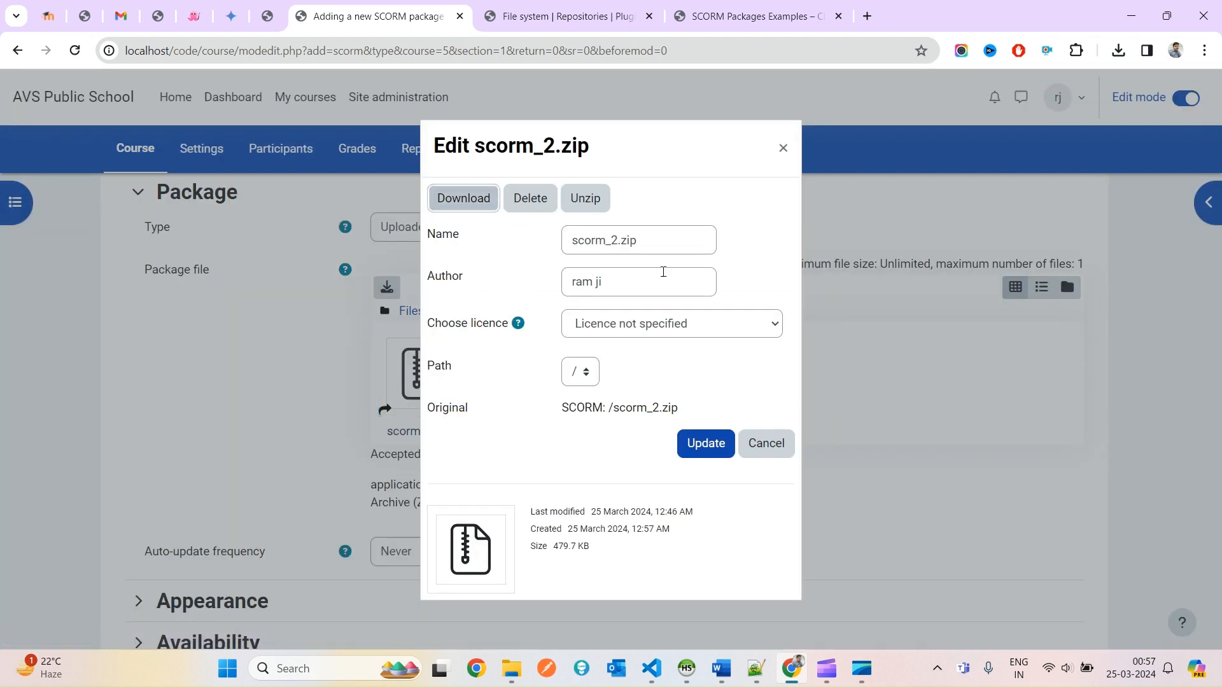
pyautogui.click(536, 208)
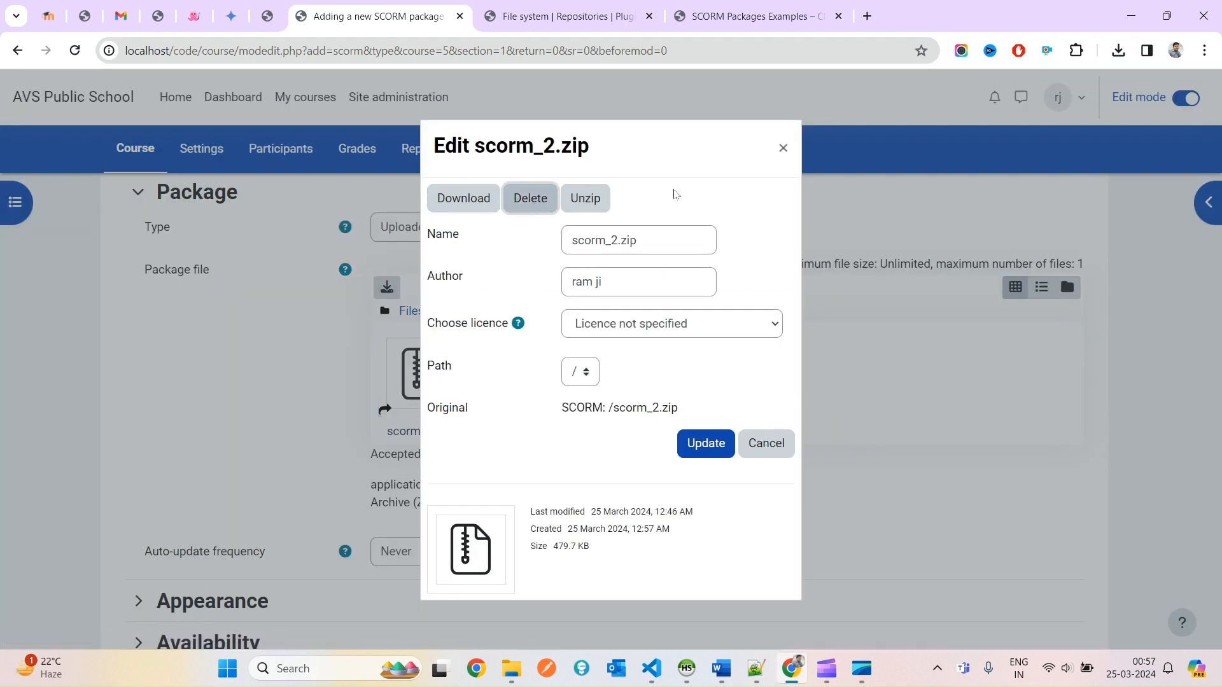
pyautogui.click(586, 206)
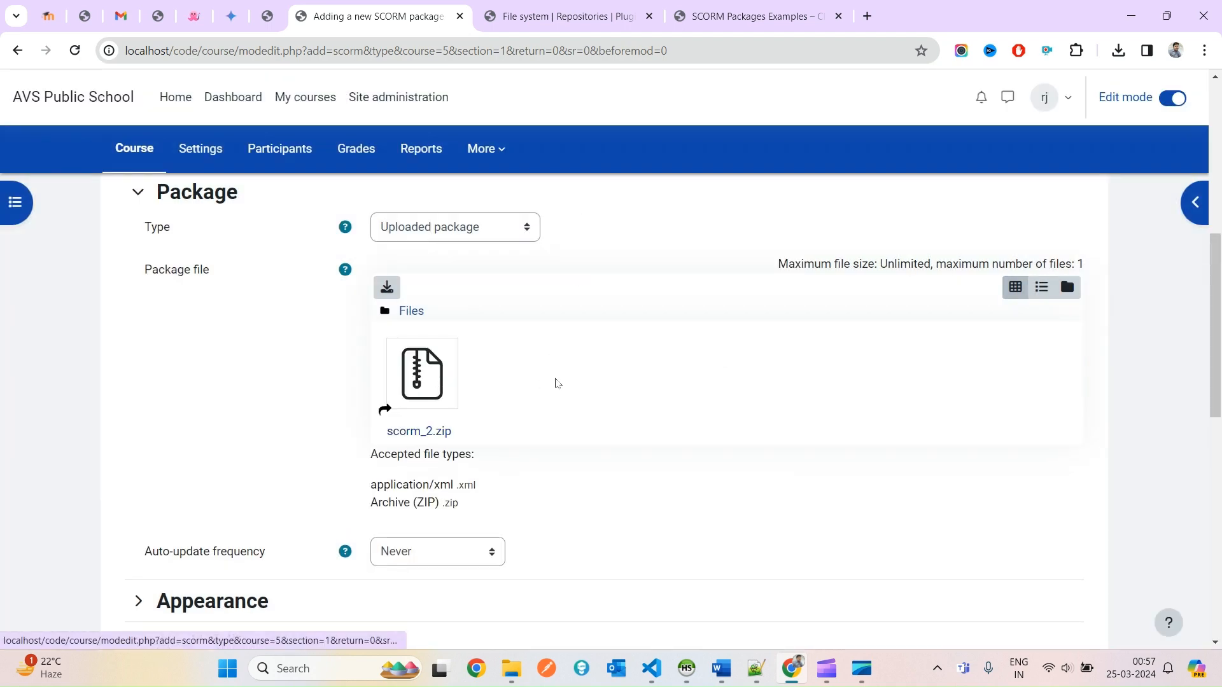
pyautogui.scroll(-1, 556, 383)
pyautogui.hotkey('alt', 'Tab')
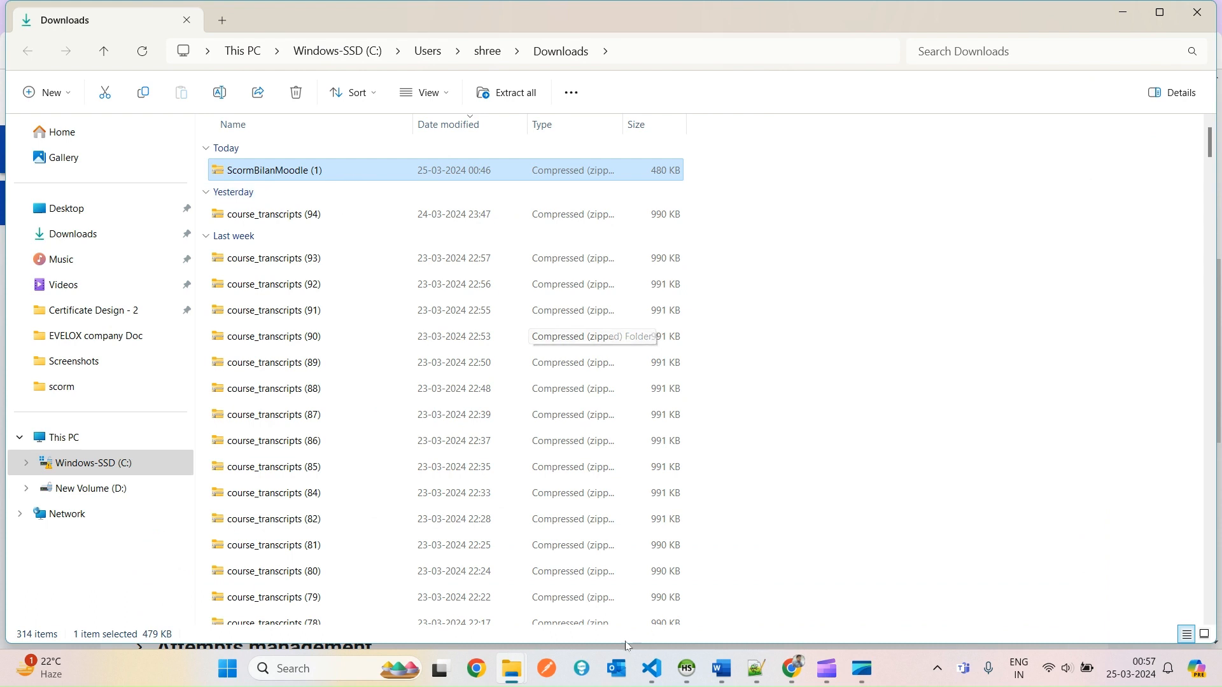
pyautogui.moveTo(517, 670)
pyautogui.click(386, 601)
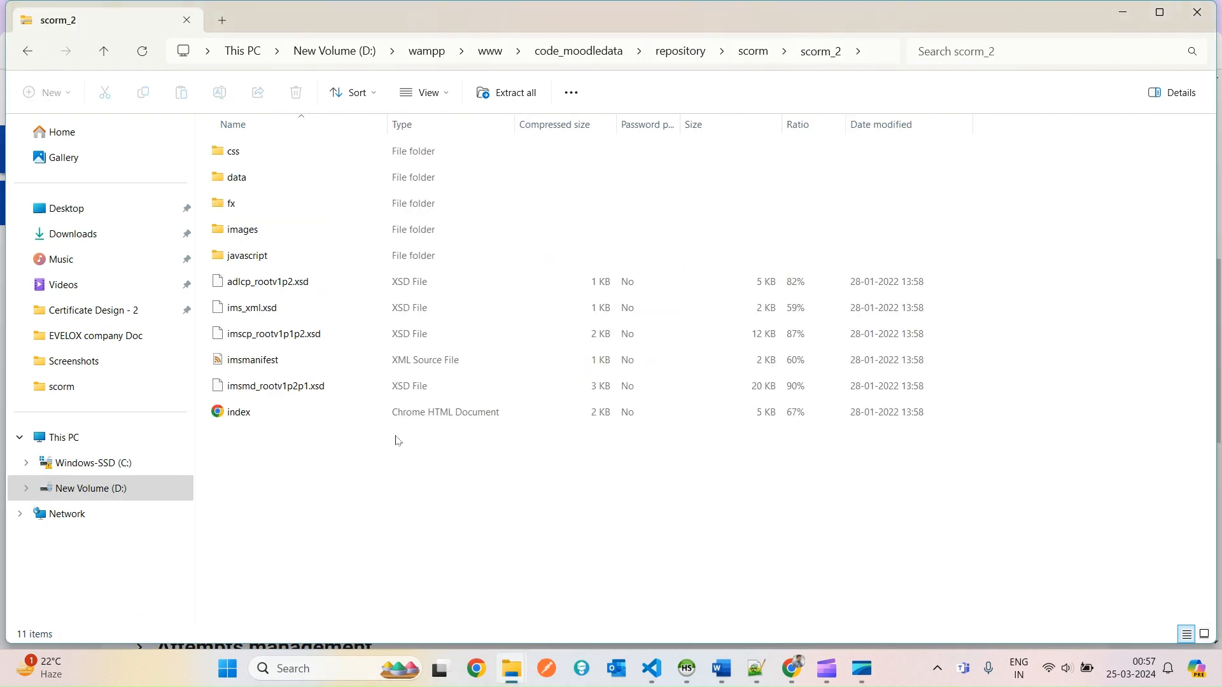
pyautogui.click(759, 55)
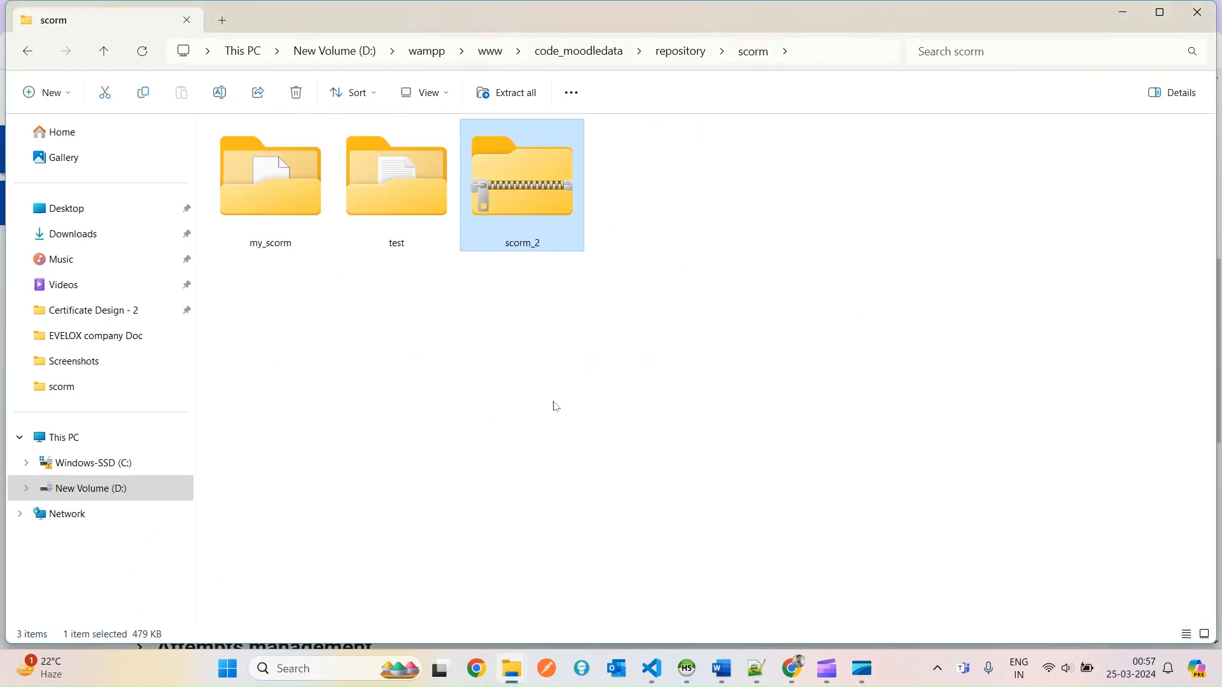
pyautogui.click(557, 278)
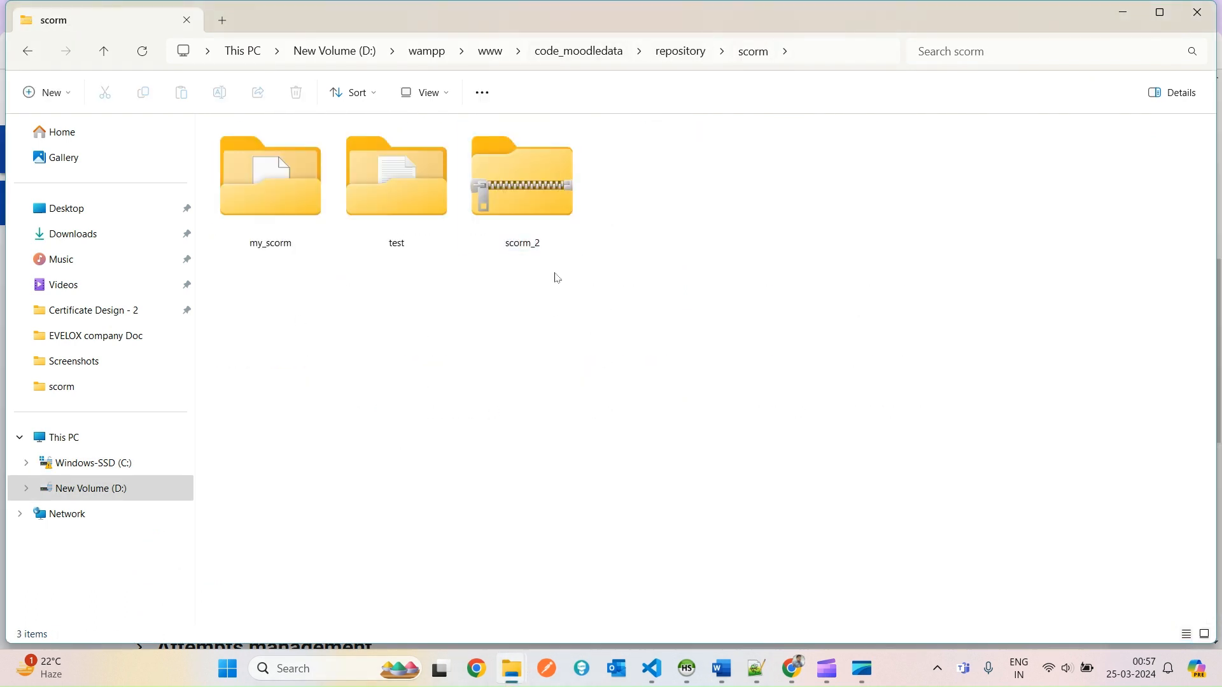
pyautogui.doubleClick(514, 175)
pyautogui.hotkey('alt', 'Tab')
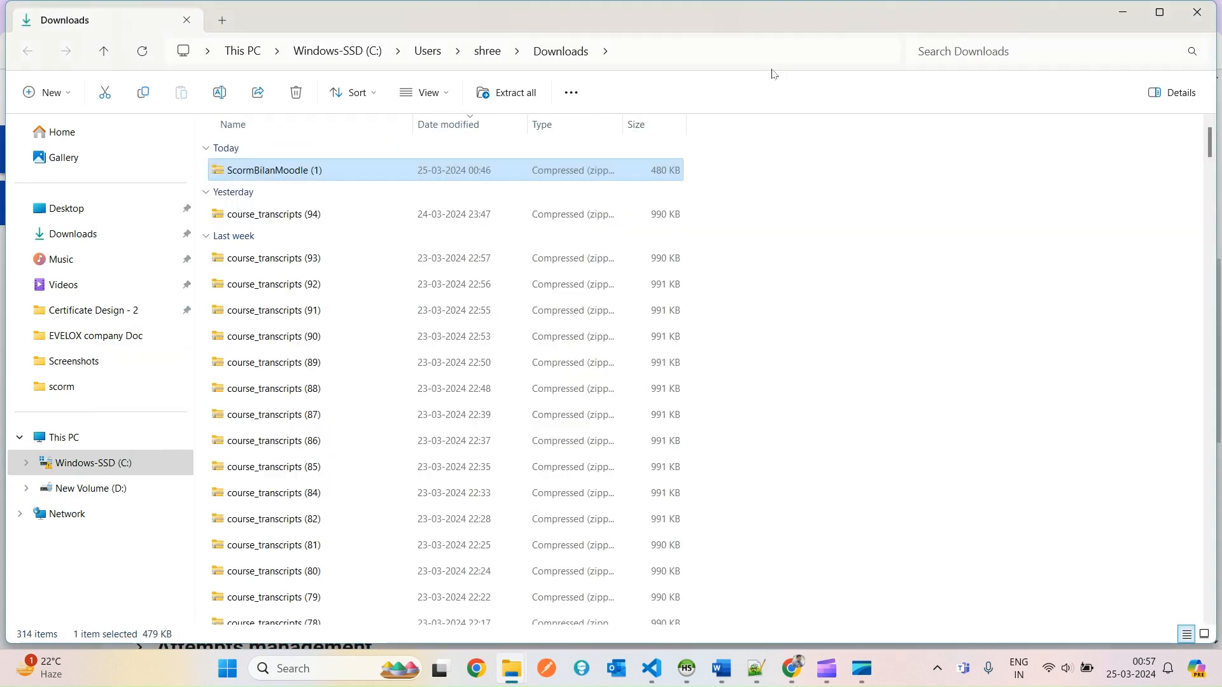
pyautogui.hotkey('alt', 'Tab')
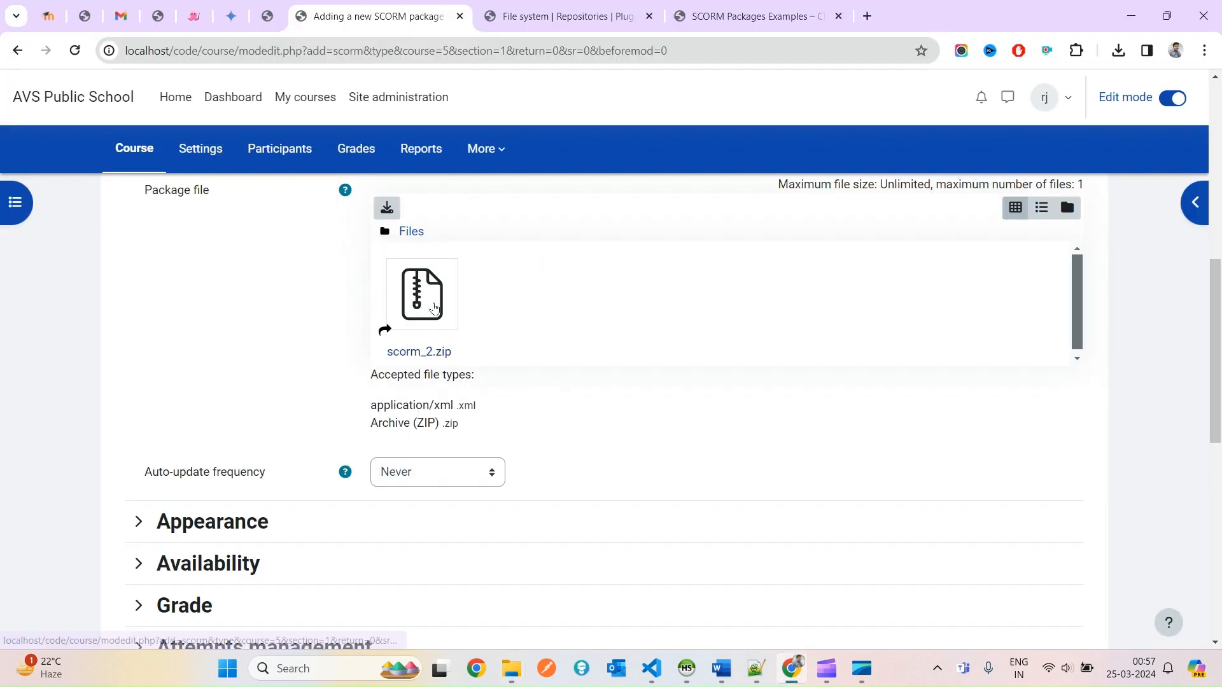
# Unzip scorm_2.zip and save and display the scorm zip activity.
pyautogui.click(423, 316)
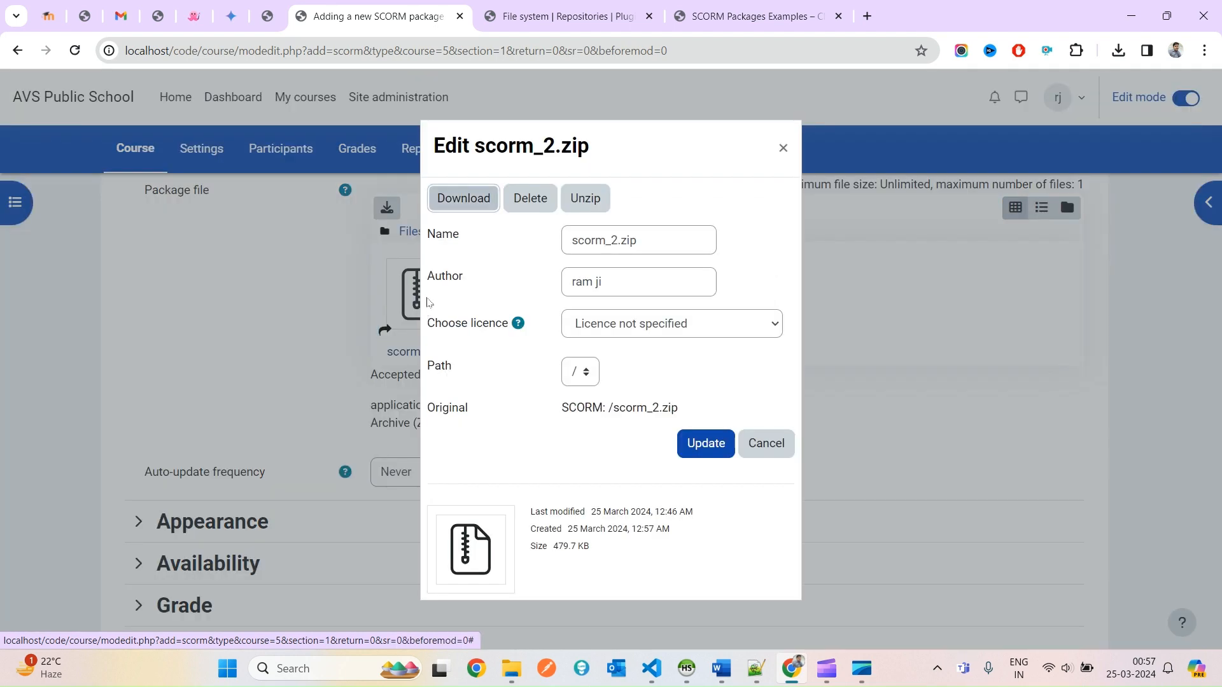
pyautogui.click(585, 200)
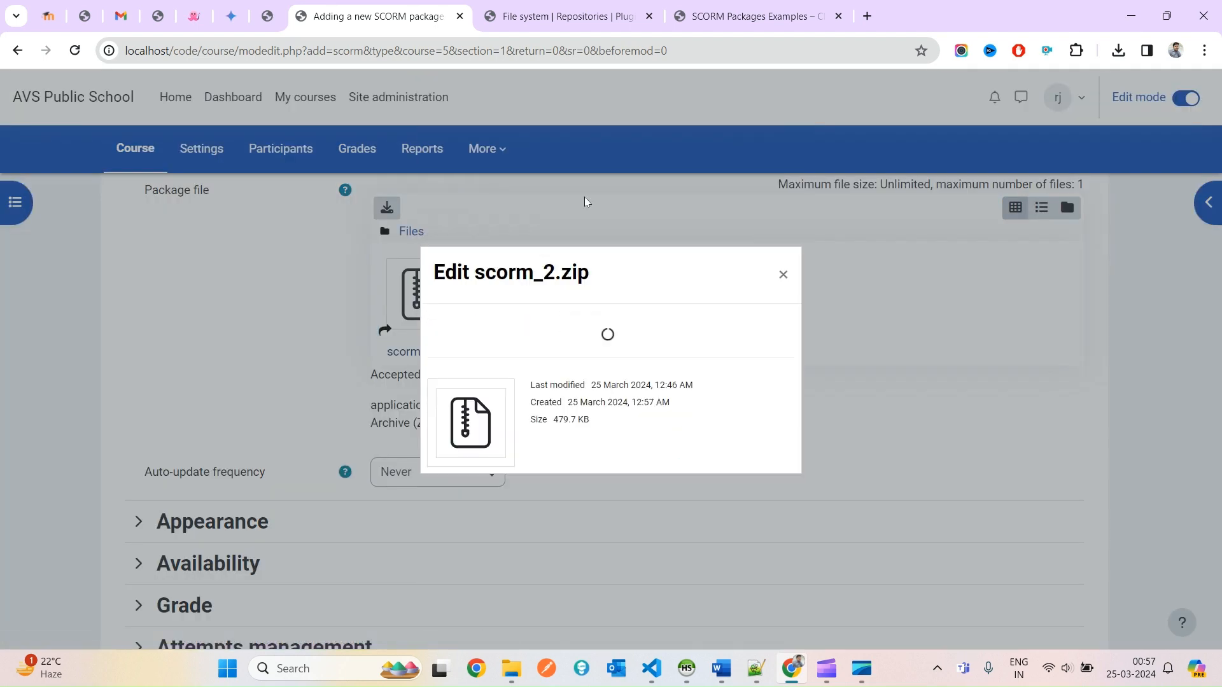
pyautogui.scroll(-10, 448, 440)
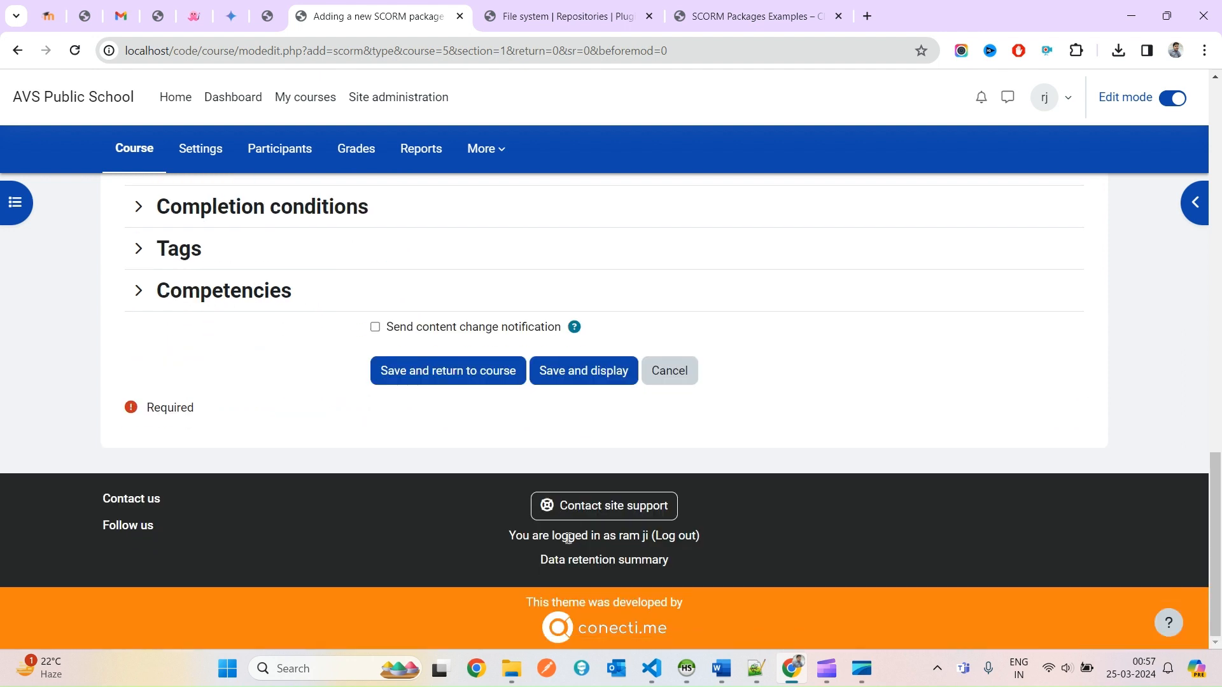
pyautogui.click(572, 375)
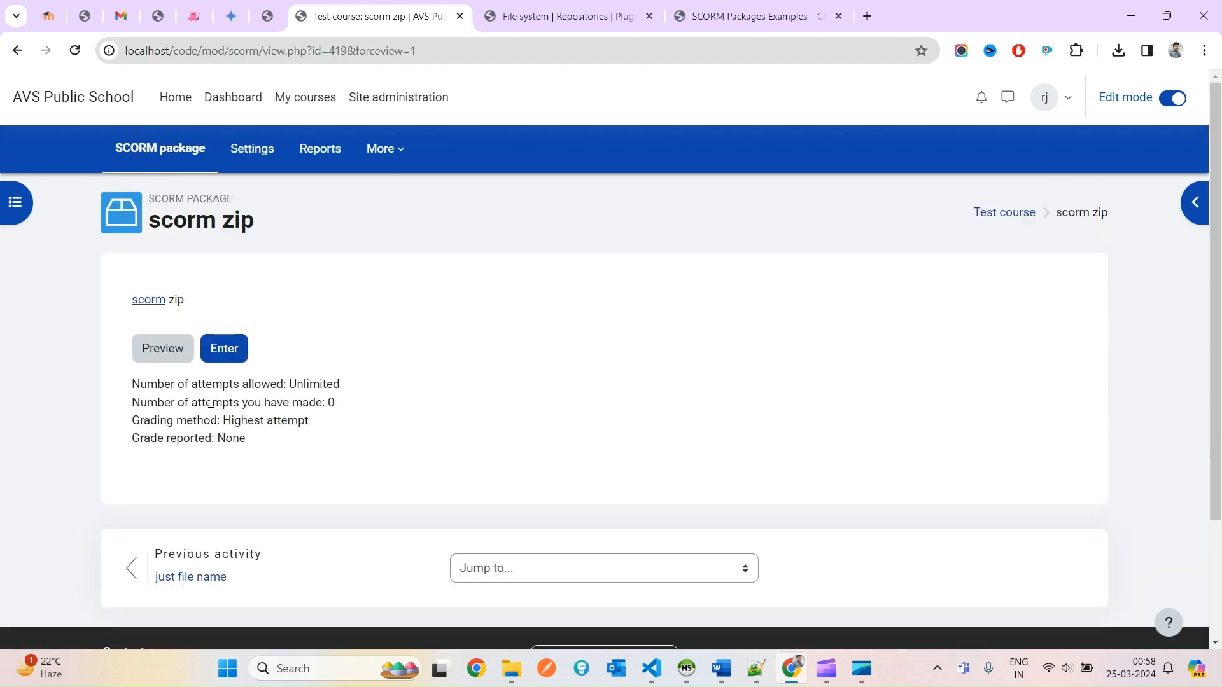
# Launch the package, answer the quiz with Paris, submit, and return to Test course.
pyautogui.click(229, 355)
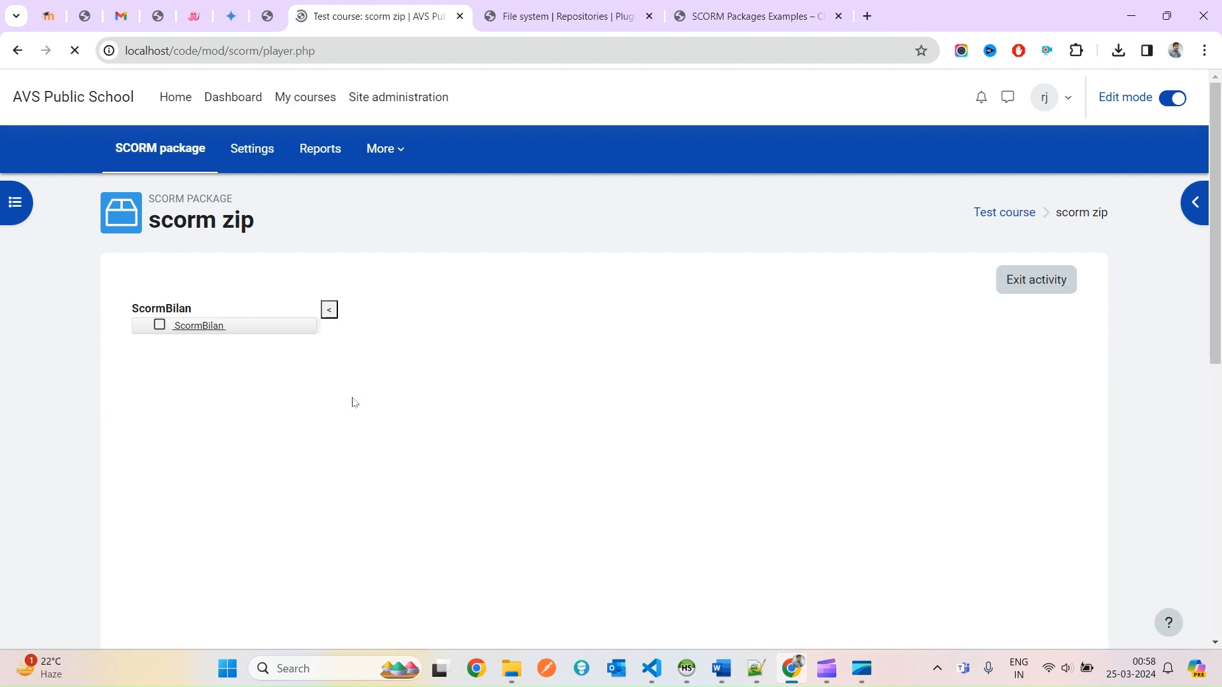
pyautogui.scroll(-2, 698, 536)
pyautogui.scroll(2, 698, 540)
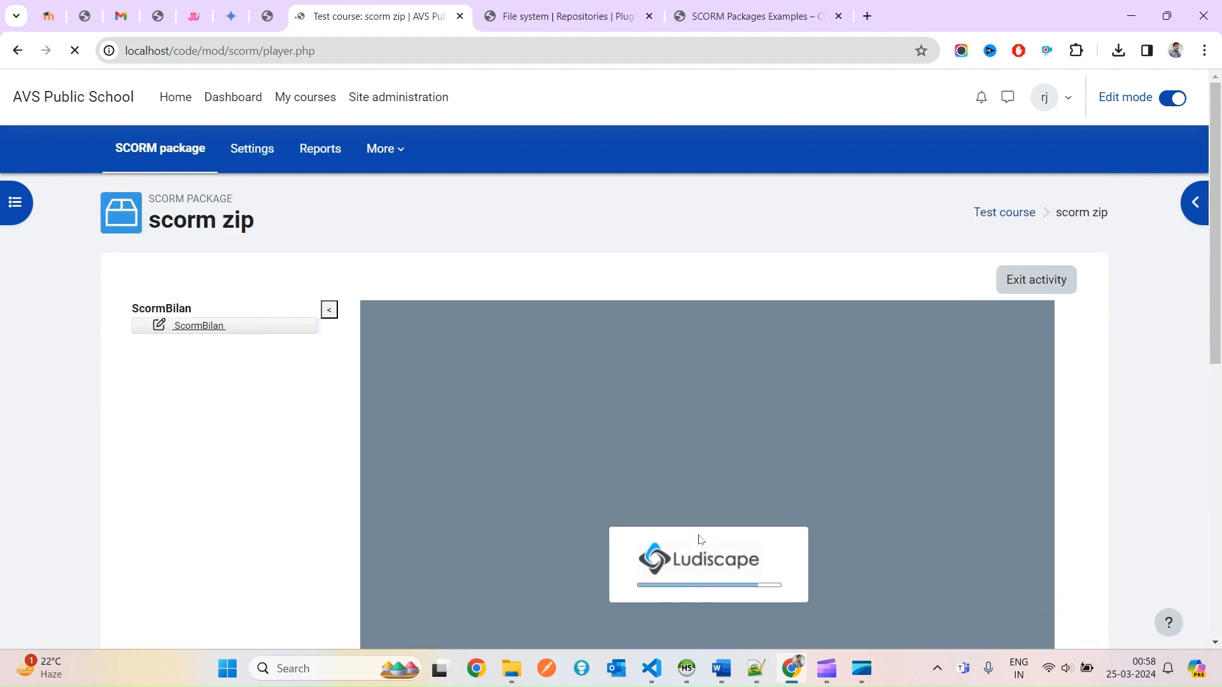
pyautogui.scroll(-2, 700, 537)
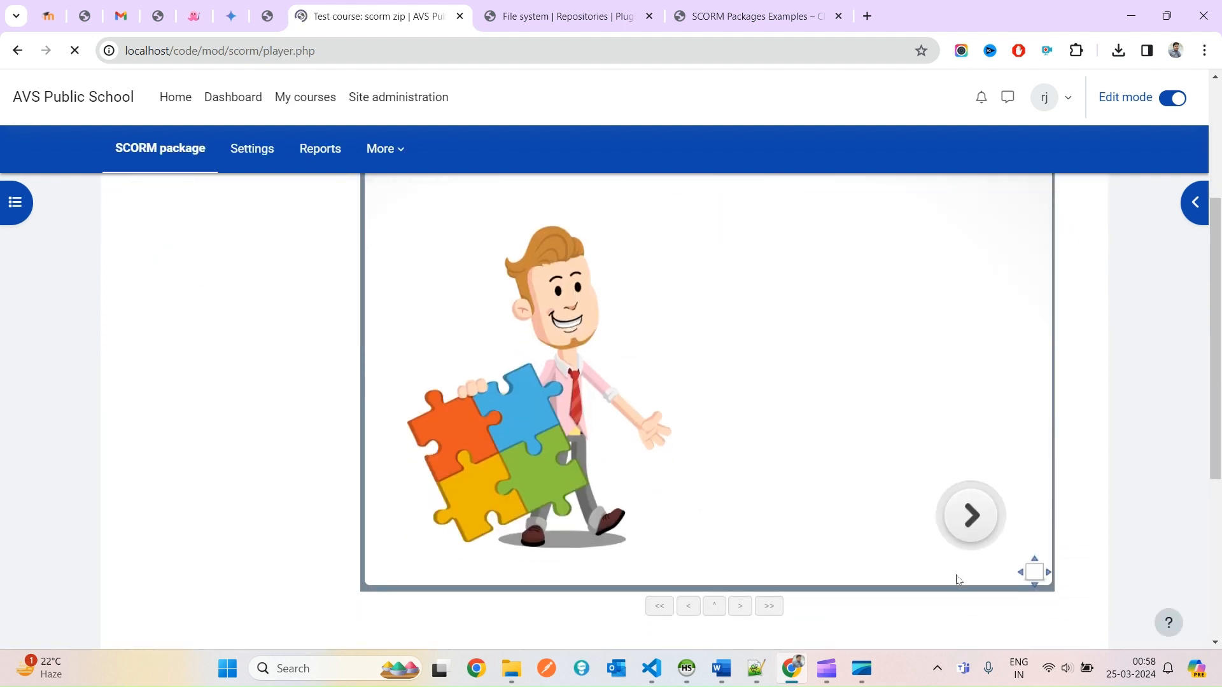
pyautogui.click(970, 532)
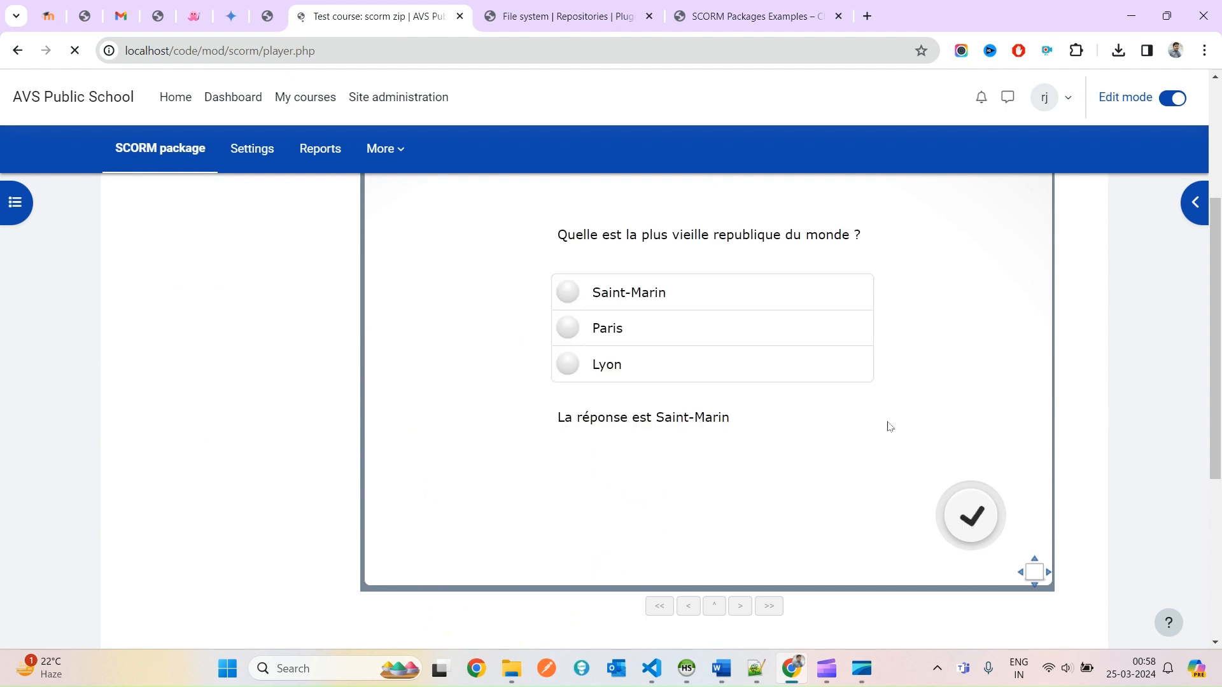
pyautogui.click(662, 334)
pyautogui.click(958, 523)
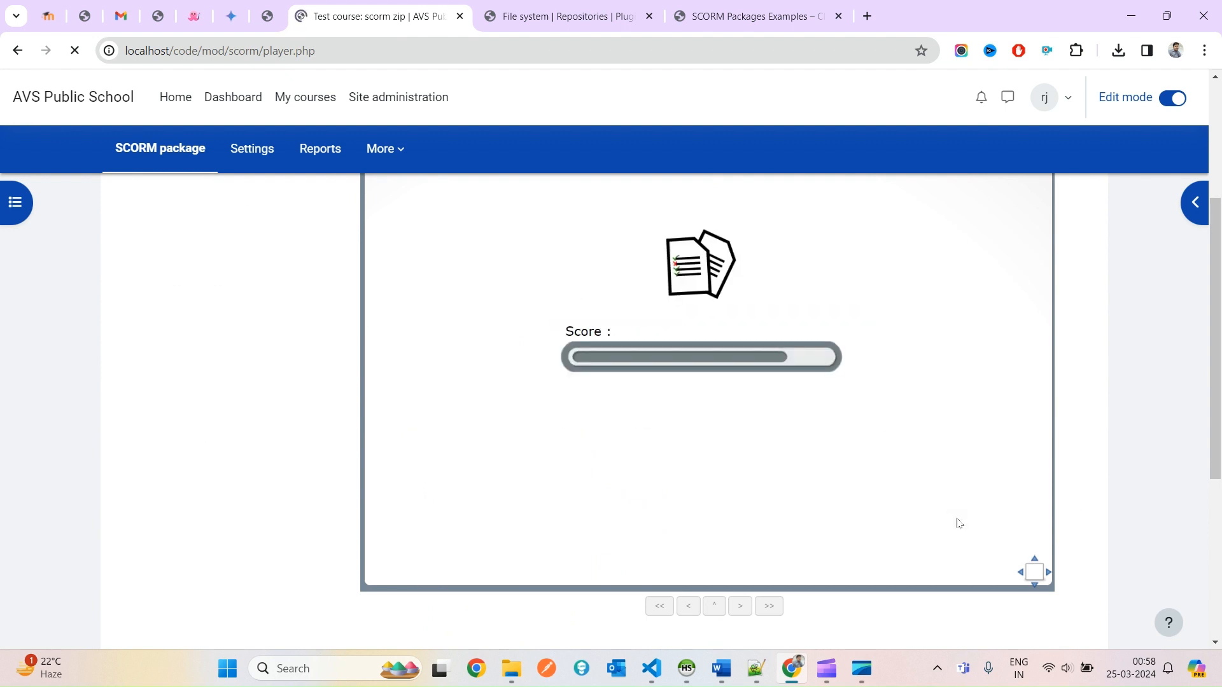
pyautogui.scroll(3, 948, 528)
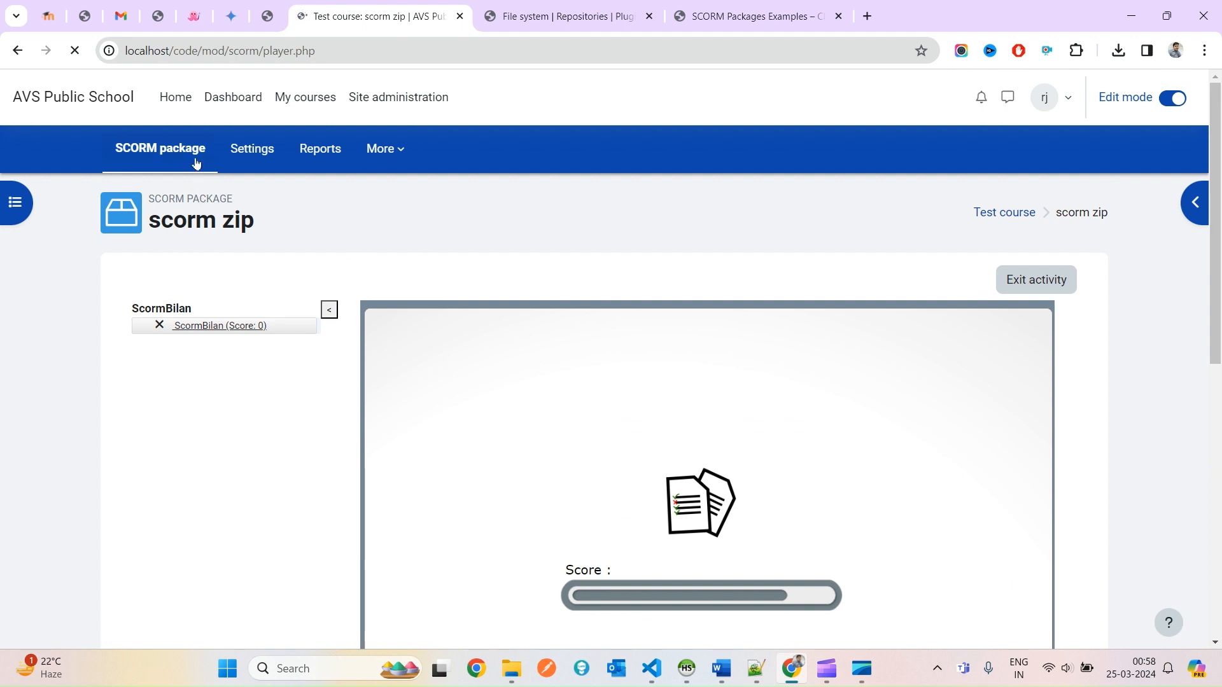
pyautogui.click(1004, 214)
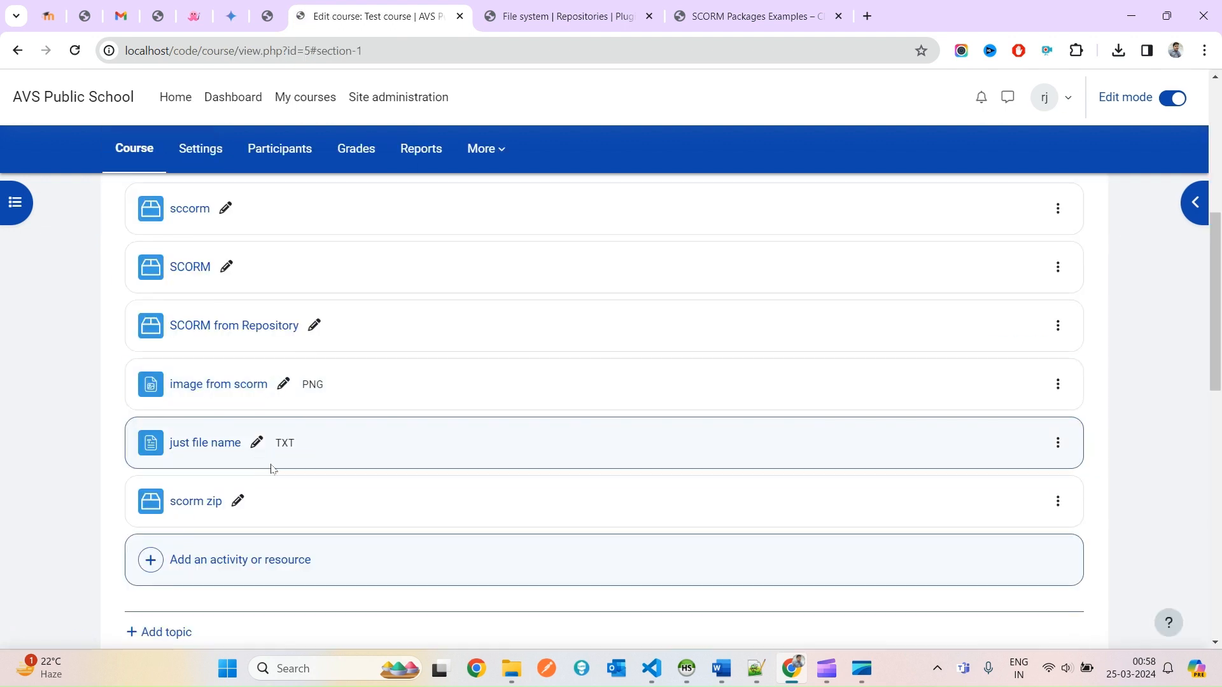
# Bring the scorm_2 folder window forward and go up to the scorm folder.
pyautogui.scroll(-1, 270, 469)
pyautogui.hotkey('alt', 'Tab')
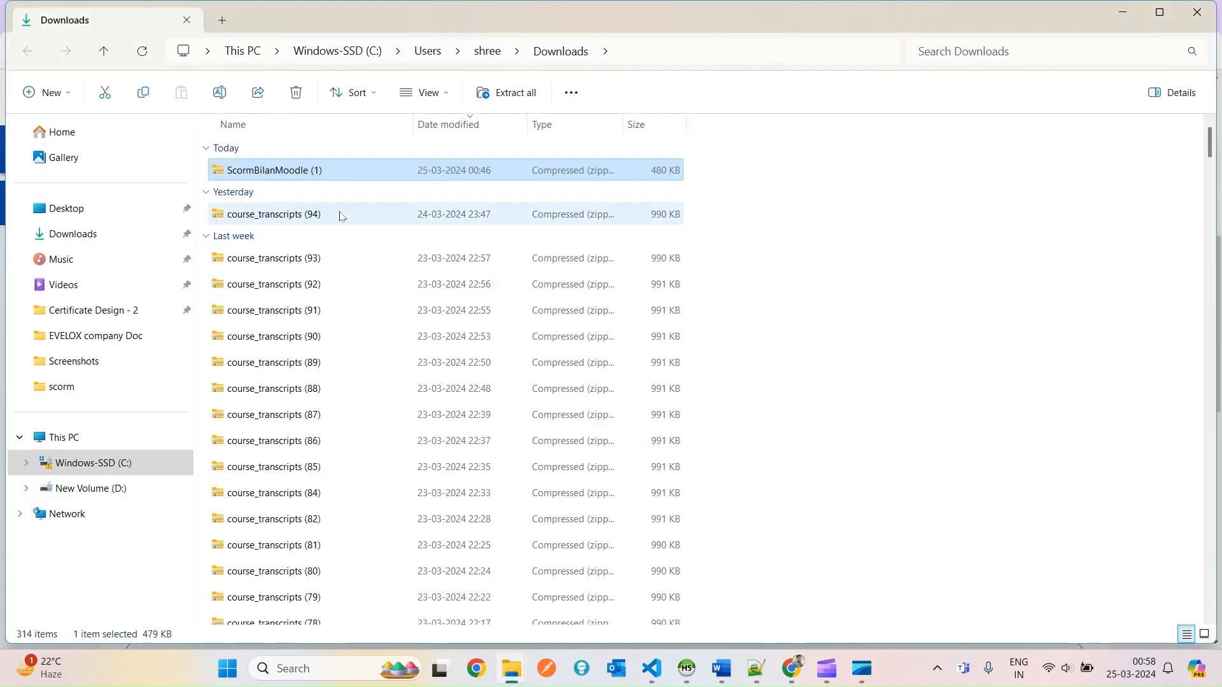
pyautogui.hotkey('alt', 'Tab')
pyautogui.moveTo(516, 667)
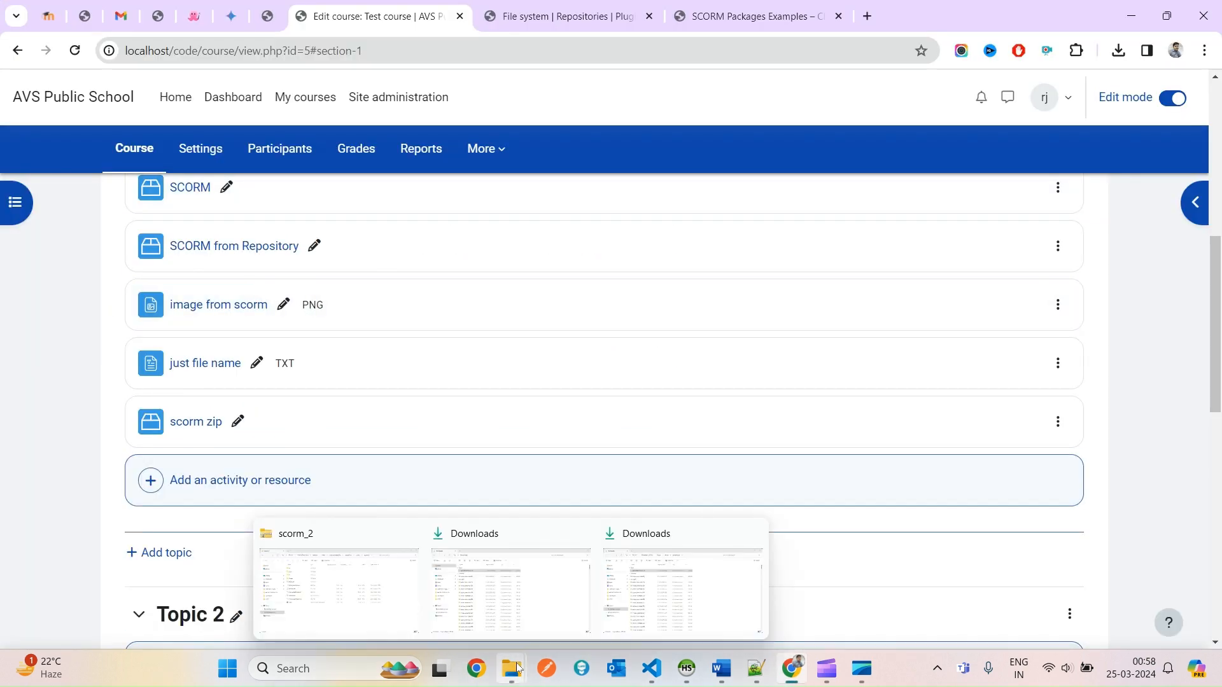
pyautogui.click(400, 605)
pyautogui.click(753, 51)
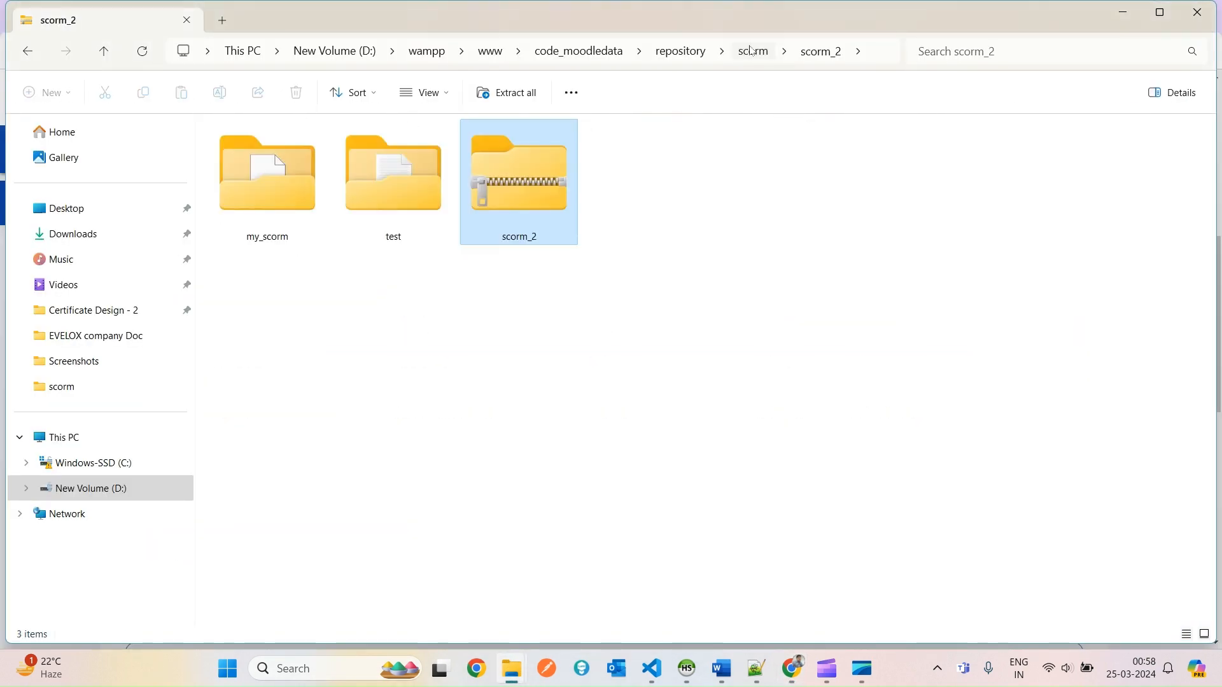
# Look inside the test folder, then return to scorm and select the scorm_2 zip.
pyautogui.doubleClick(406, 190)
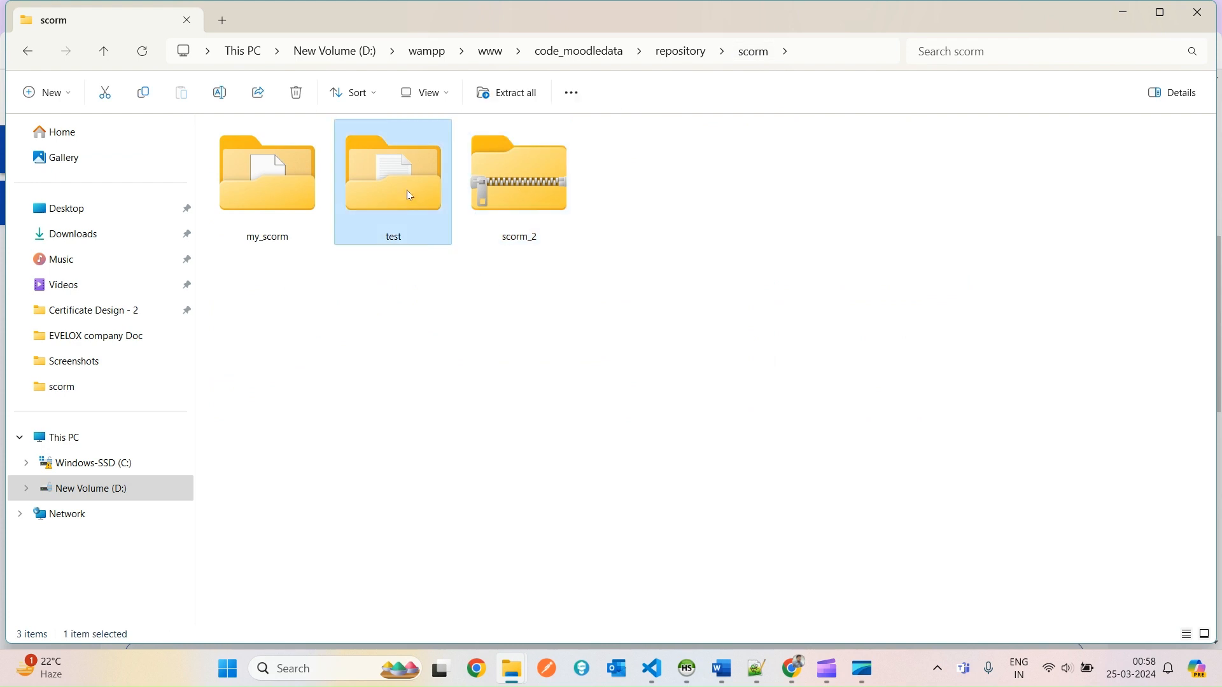
pyautogui.click(746, 56)
pyautogui.click(533, 202)
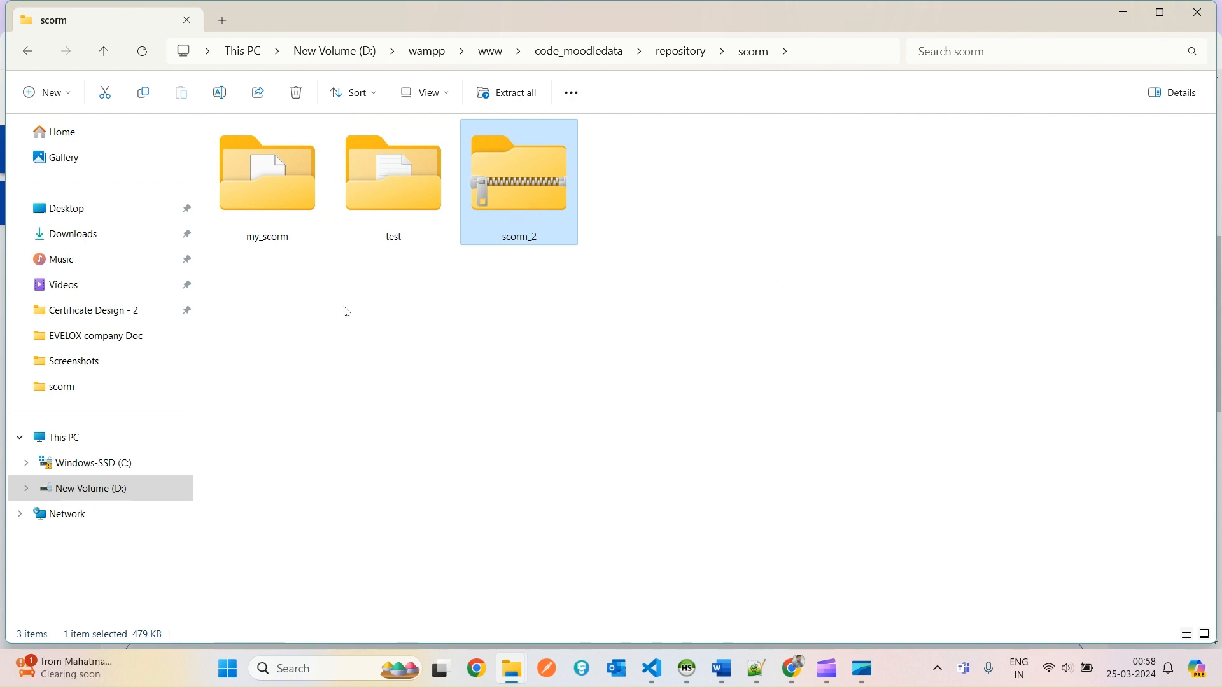
# Inspect the eleven files inside my_scorm, including the imsmanifest file.
pyautogui.doubleClick(273, 216)
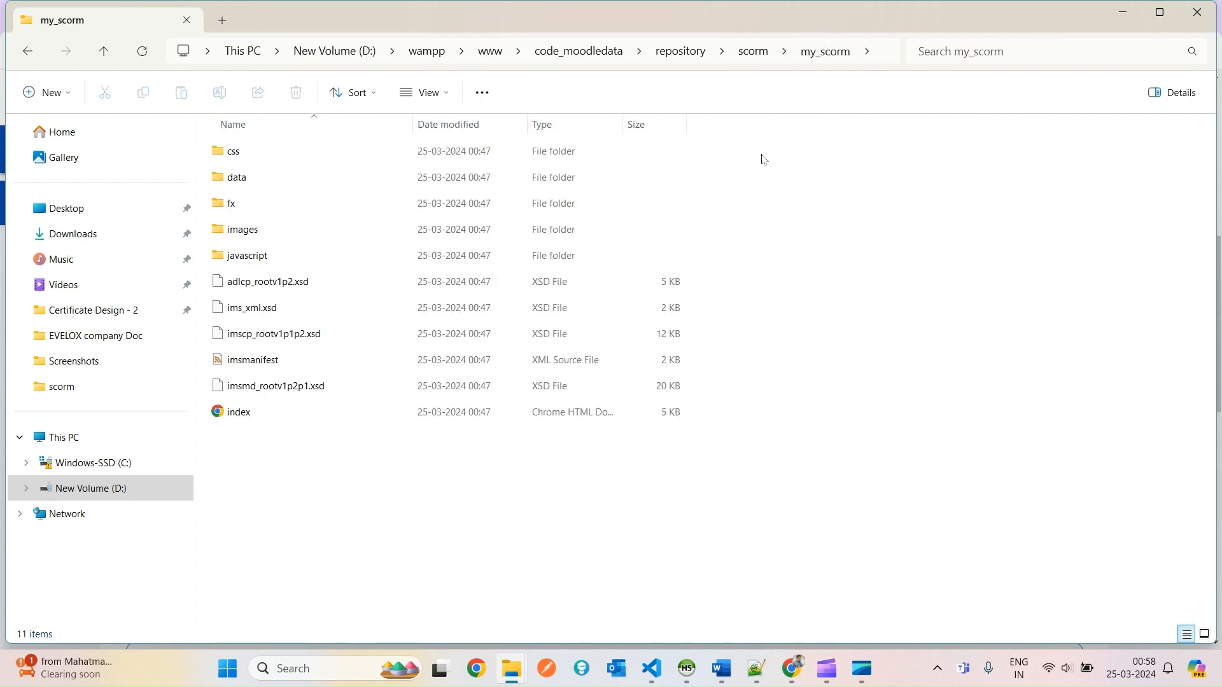
pyautogui.moveTo(740, 541); pyautogui.dragTo(458, 38)
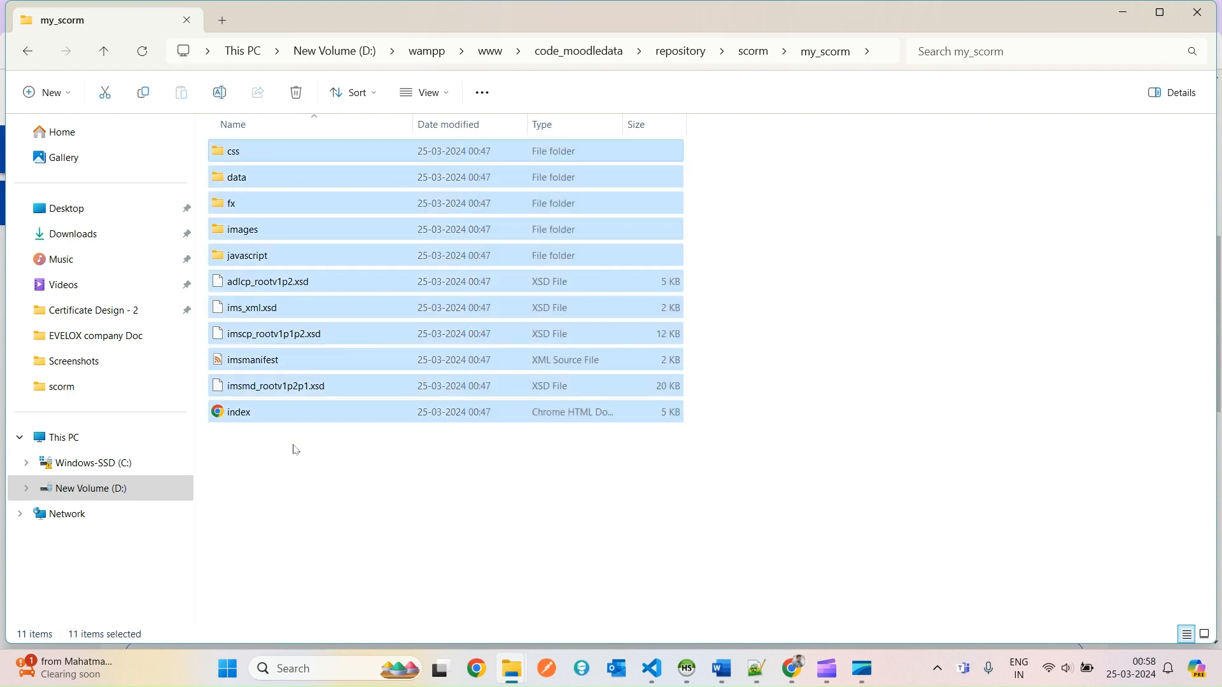
pyautogui.click(290, 459)
pyautogui.click(255, 361)
pyautogui.hotkey('alt', 'Tab')
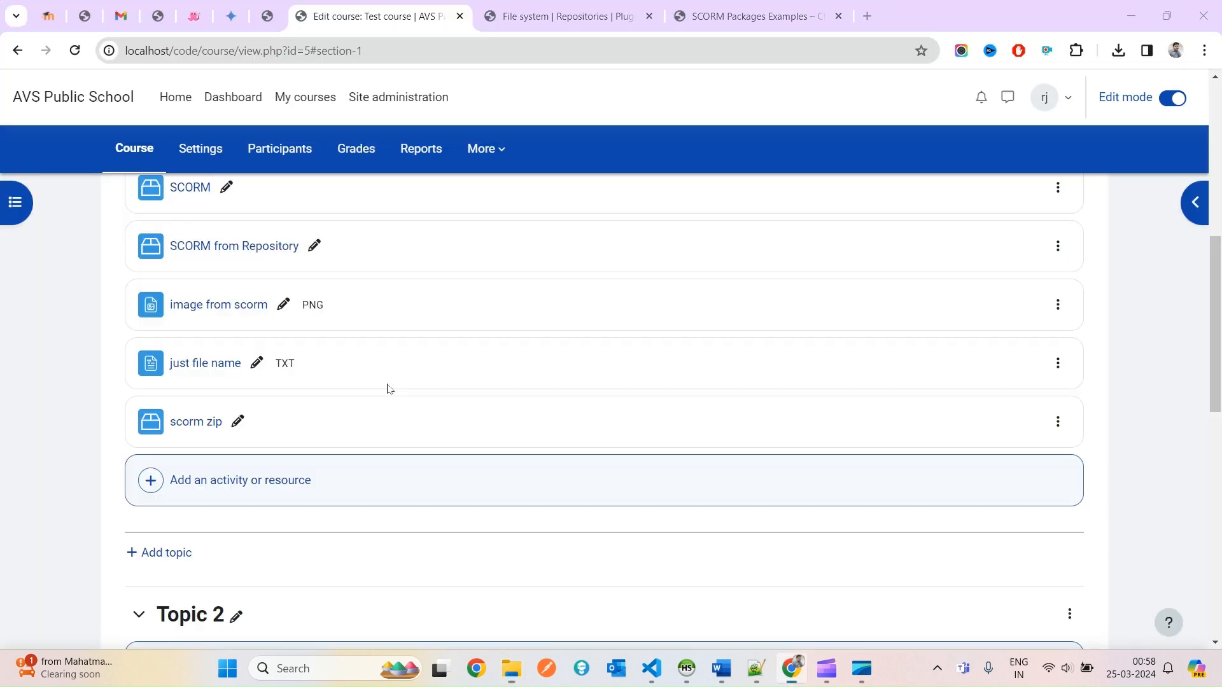
pyautogui.hotkey('alt', 'Tab')
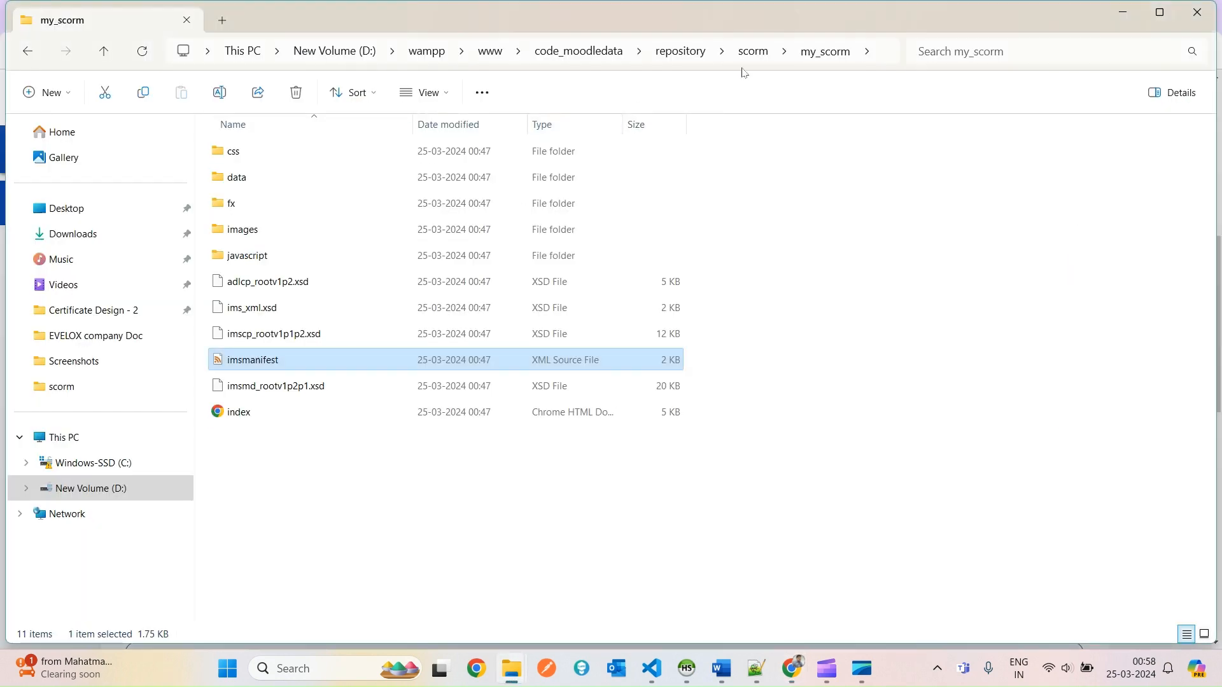
pyautogui.click(342, 478)
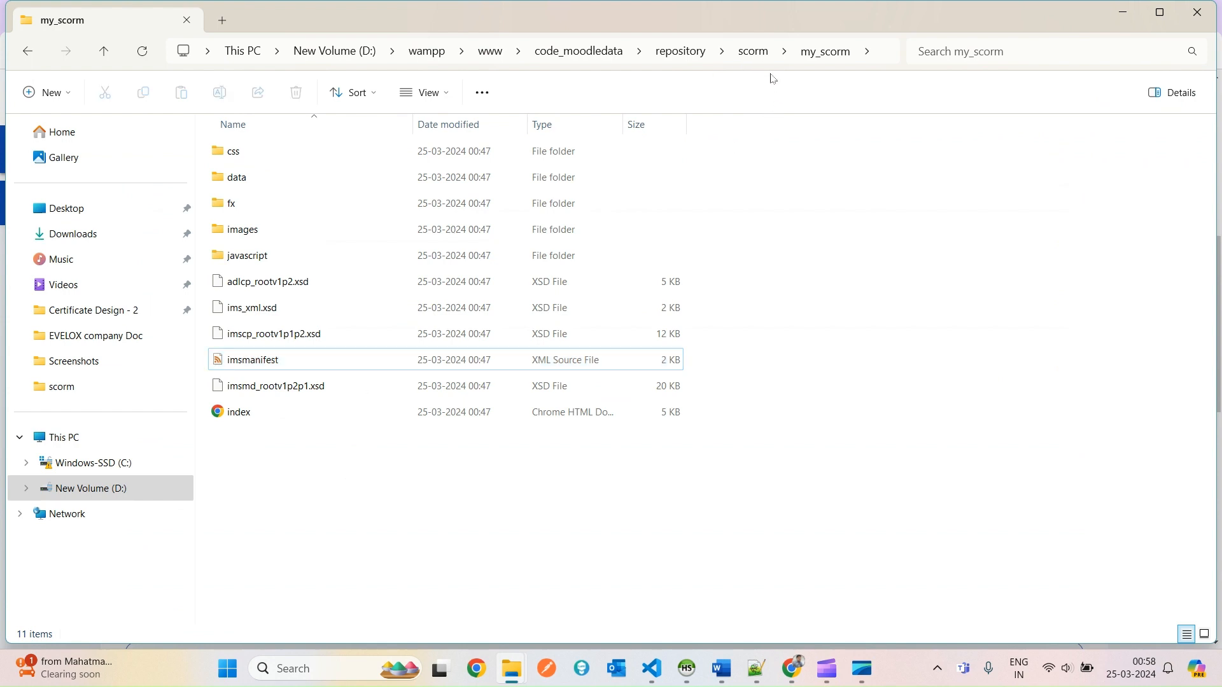
# Return to the scorm folder, recheck my_scorm, and end back on the scorm listing.
pyautogui.click(759, 54)
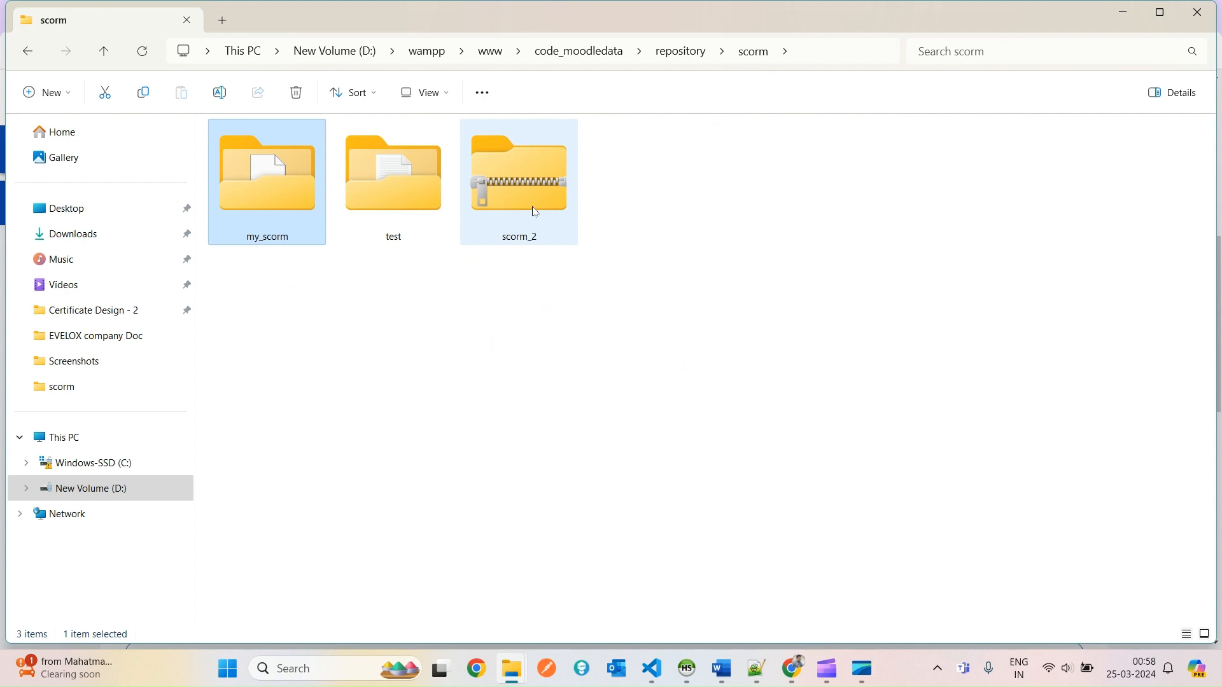
pyautogui.click(466, 369)
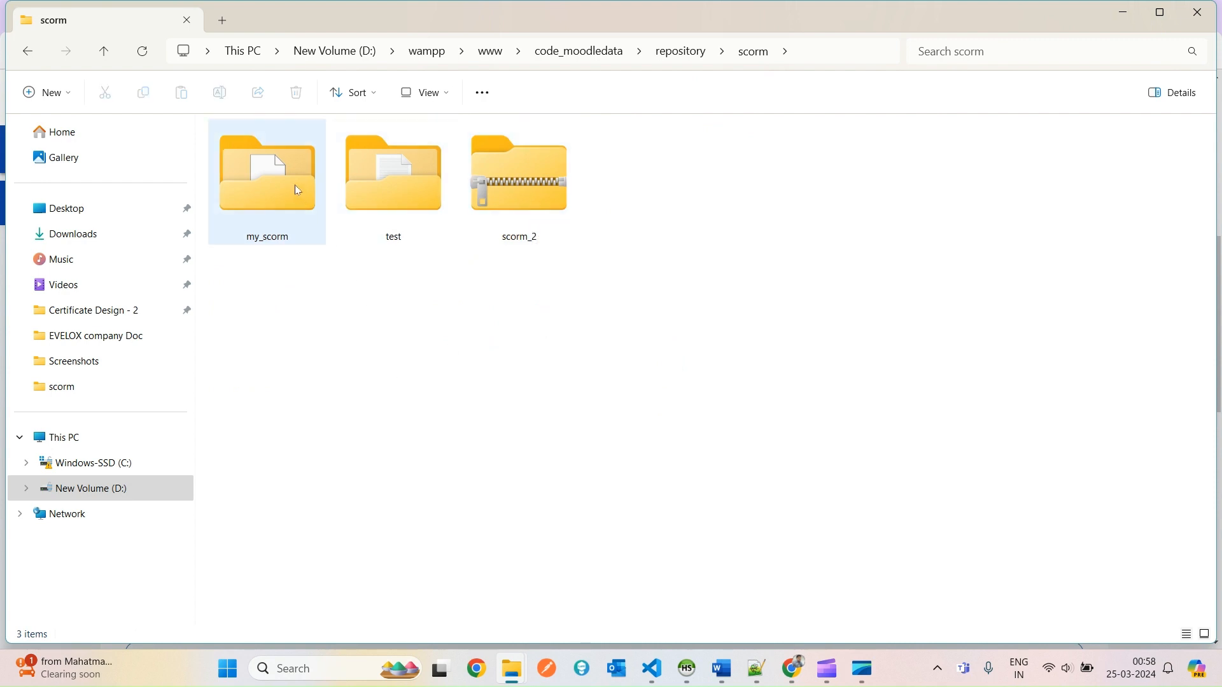
pyautogui.click(295, 185)
pyautogui.doubleClick(240, 203)
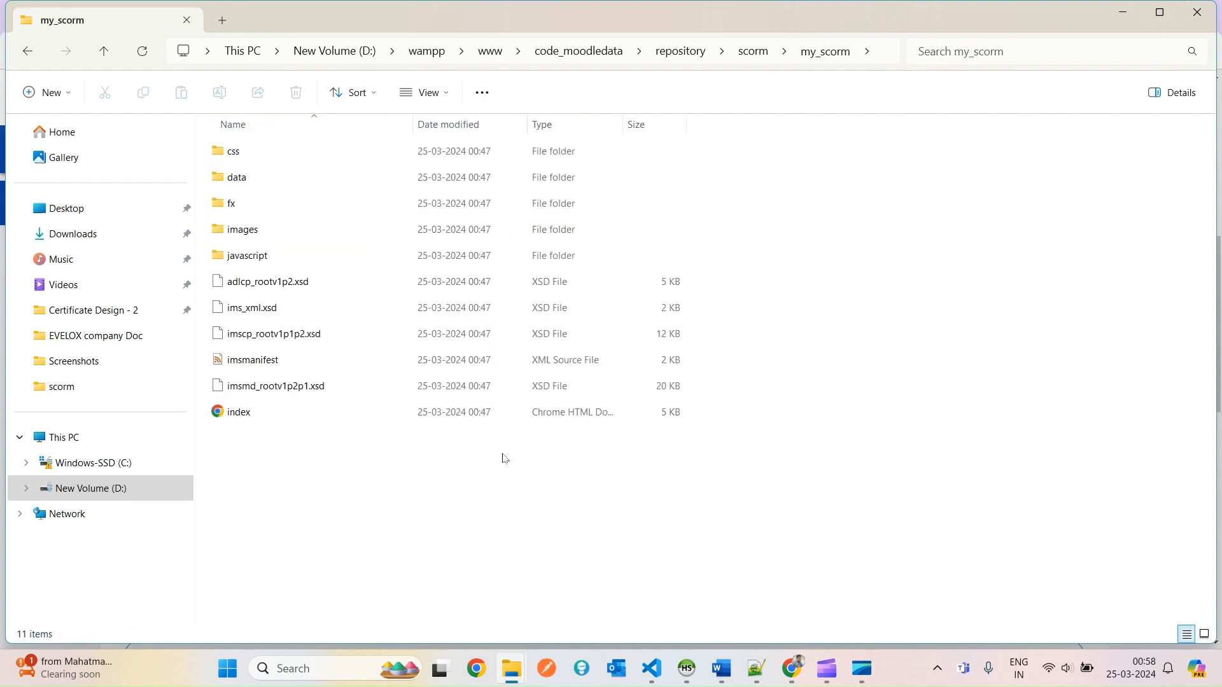
pyautogui.click(755, 54)
pyautogui.hotkey('alt', 'Tab')
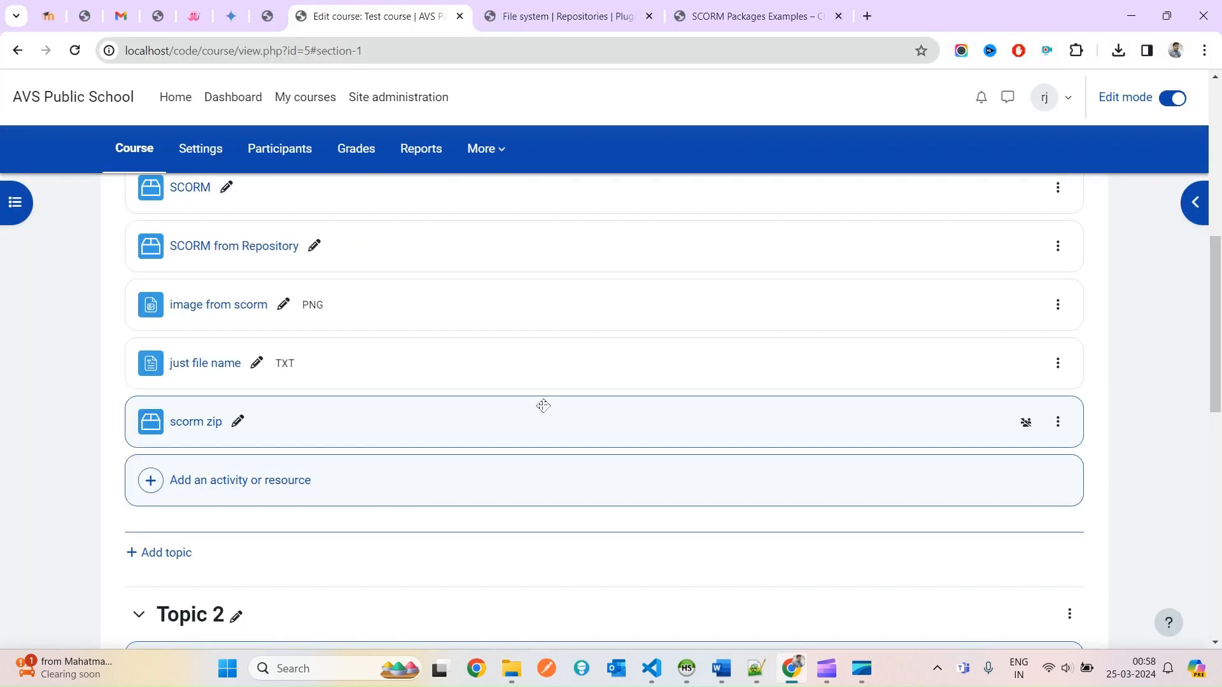
pyautogui.hotkey('alt', 'Tab')
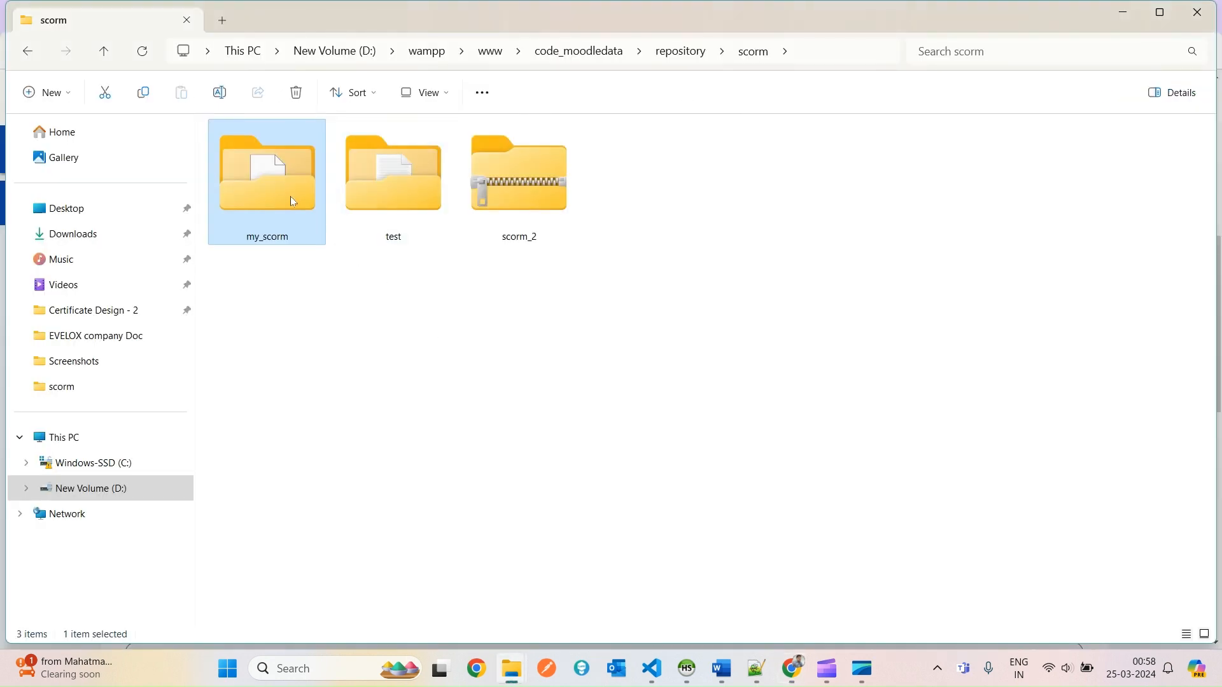
pyautogui.rightClick(290, 197)
pyautogui.click(374, 525)
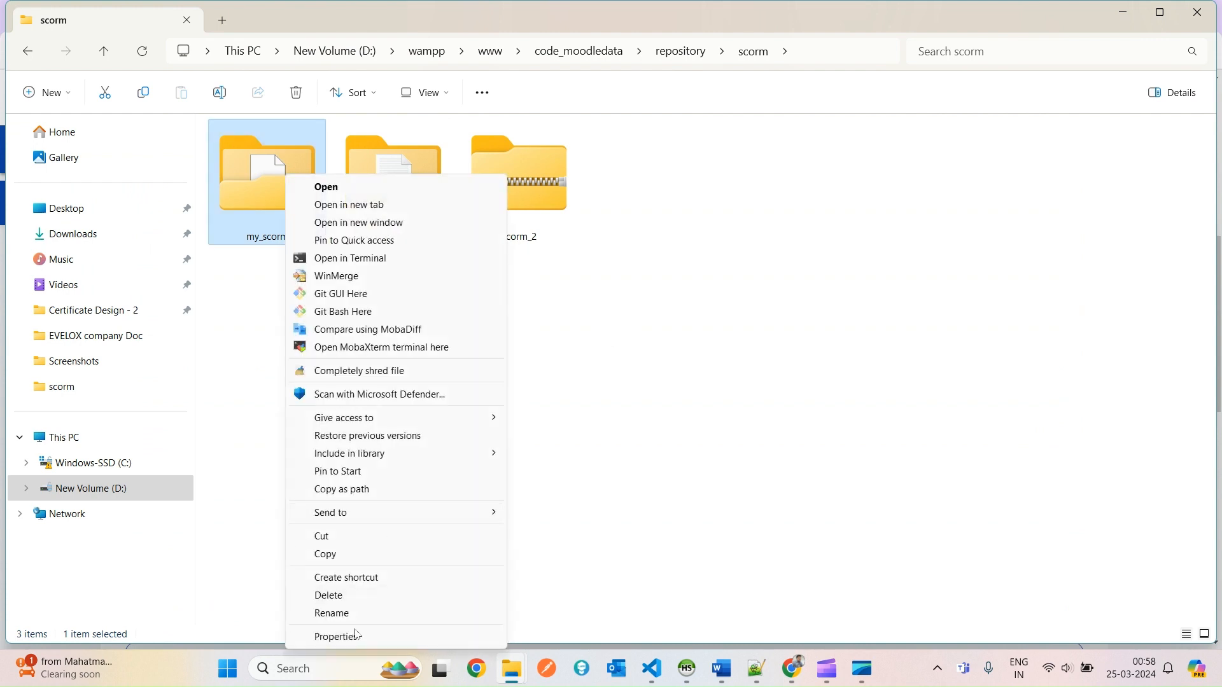
pyautogui.click(355, 640)
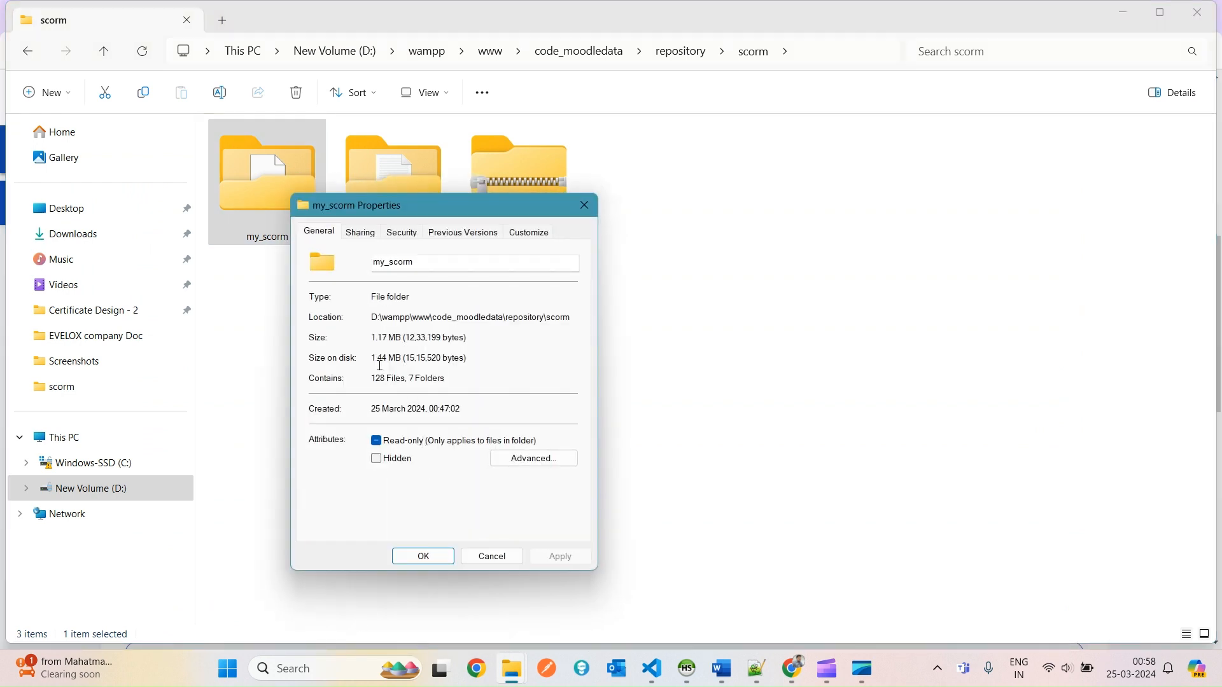
pyautogui.moveTo(376, 362); pyautogui.dragTo(420, 360)
pyautogui.click(485, 558)
pyautogui.click(525, 190)
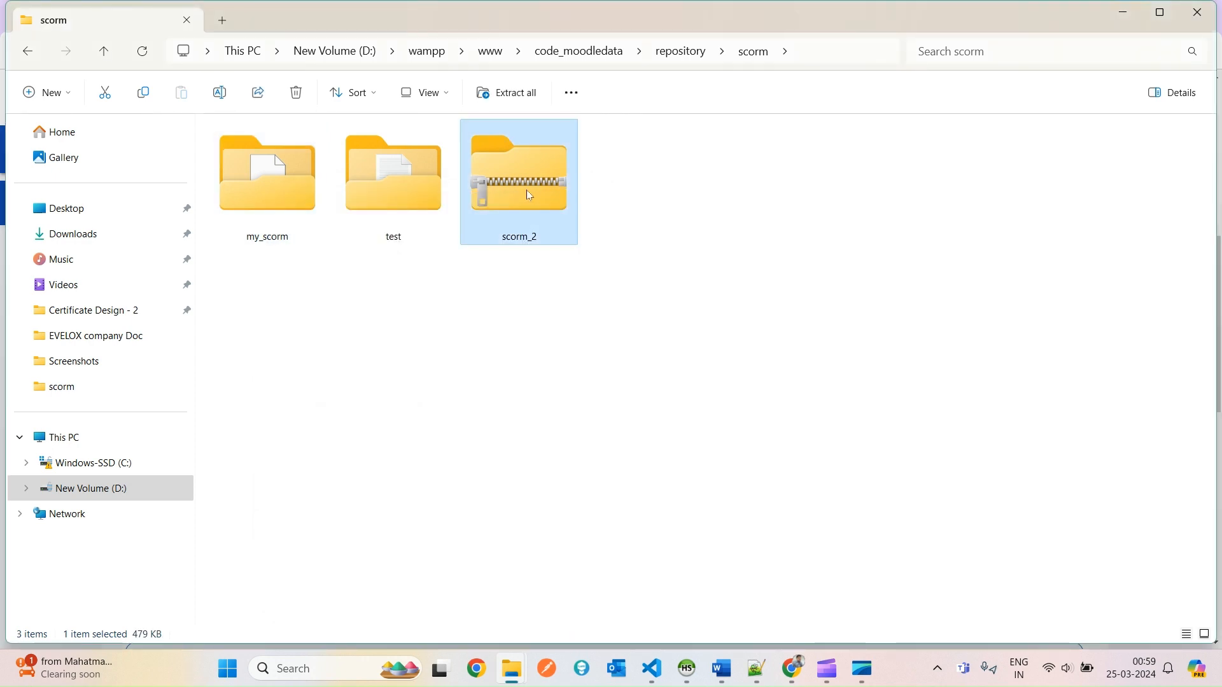
pyautogui.rightClick(526, 189)
pyautogui.click(603, 515)
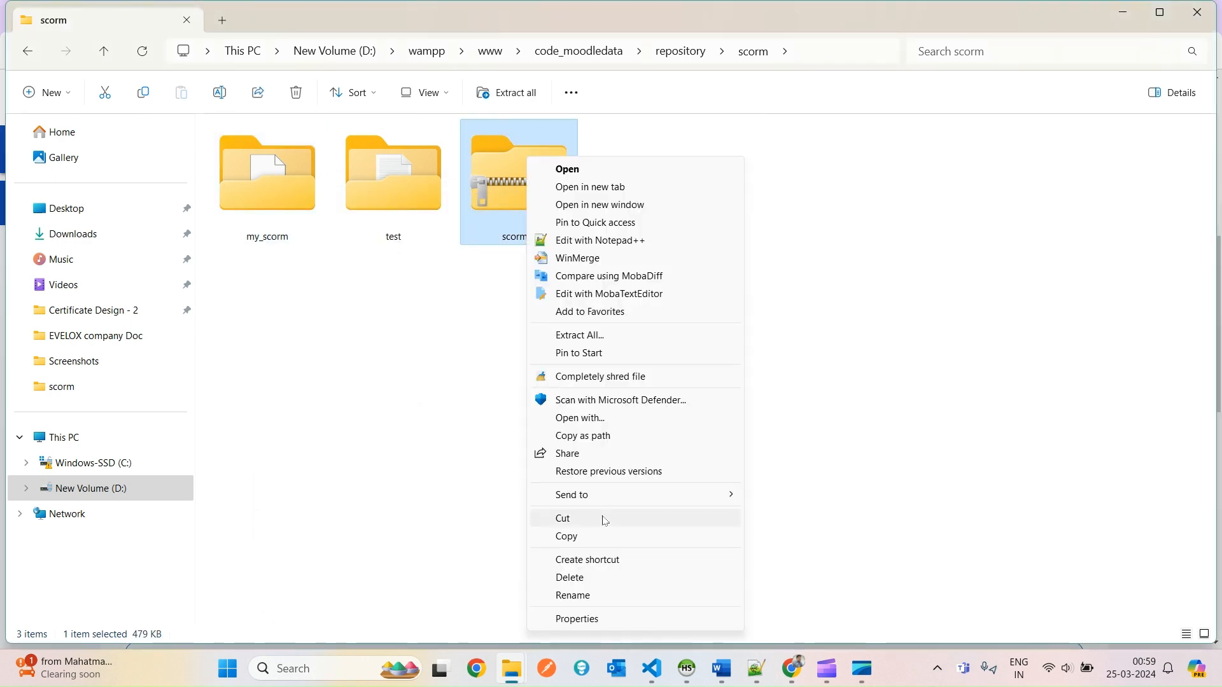
pyautogui.click(576, 619)
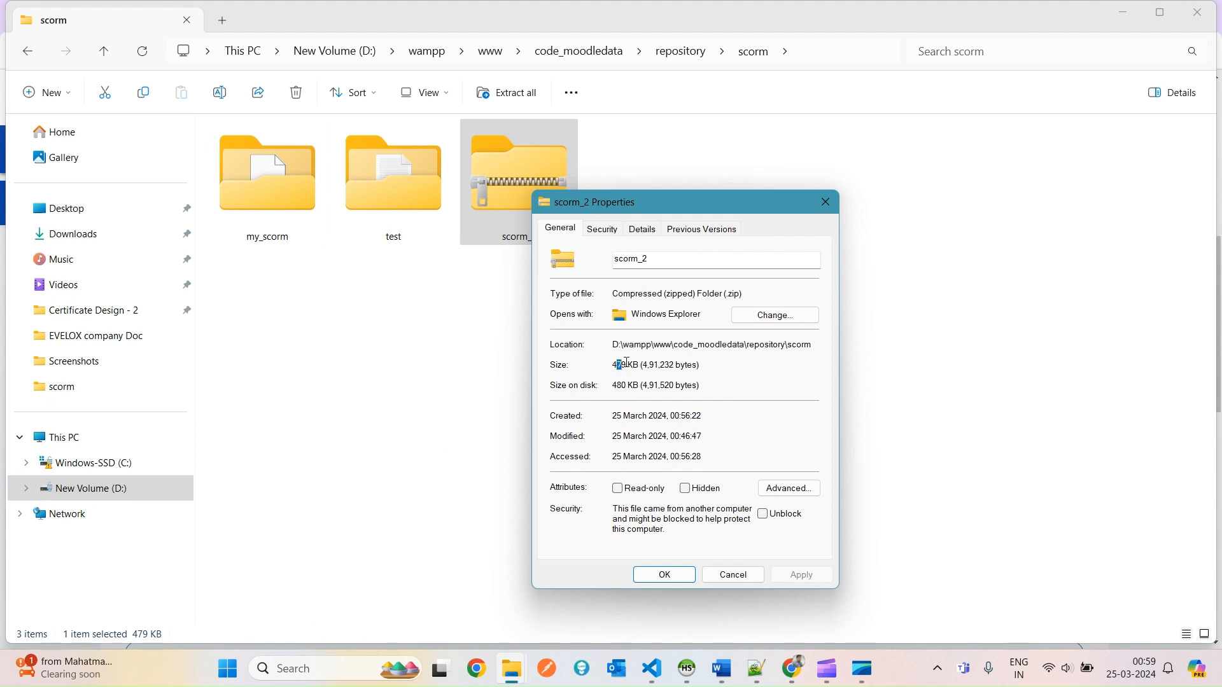
pyautogui.moveTo(627, 362); pyautogui.dragTo(697, 365)
pyautogui.click(825, 202)
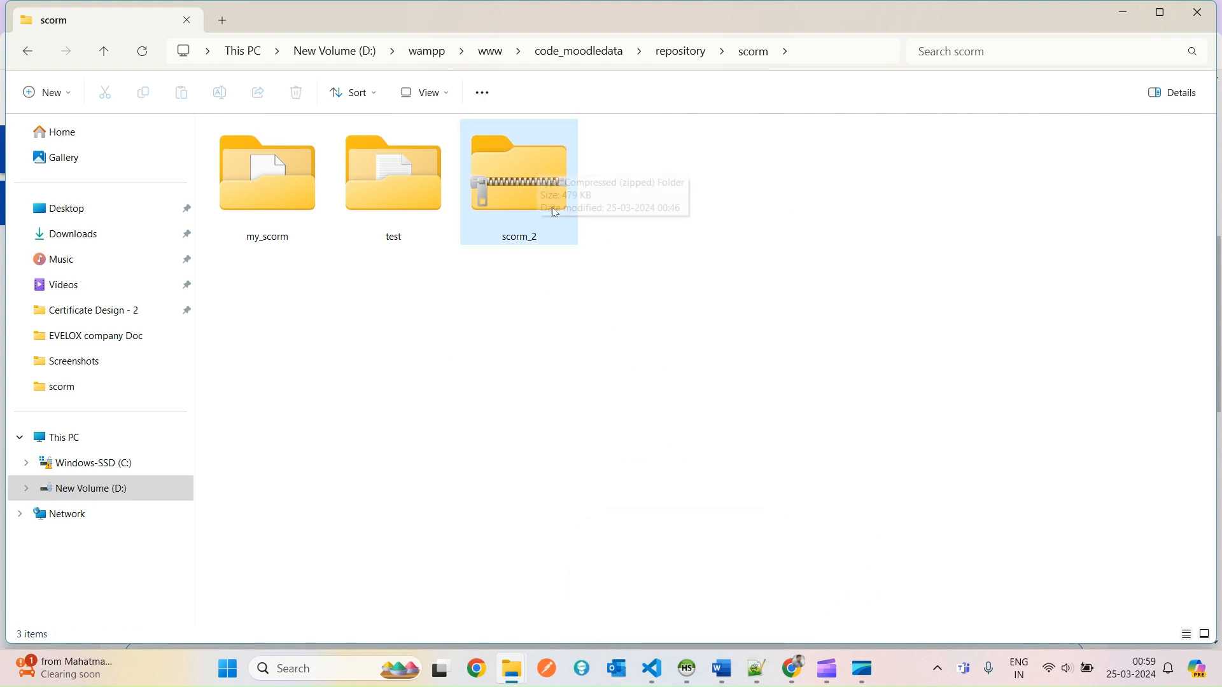
pyautogui.moveTo(792, 680)
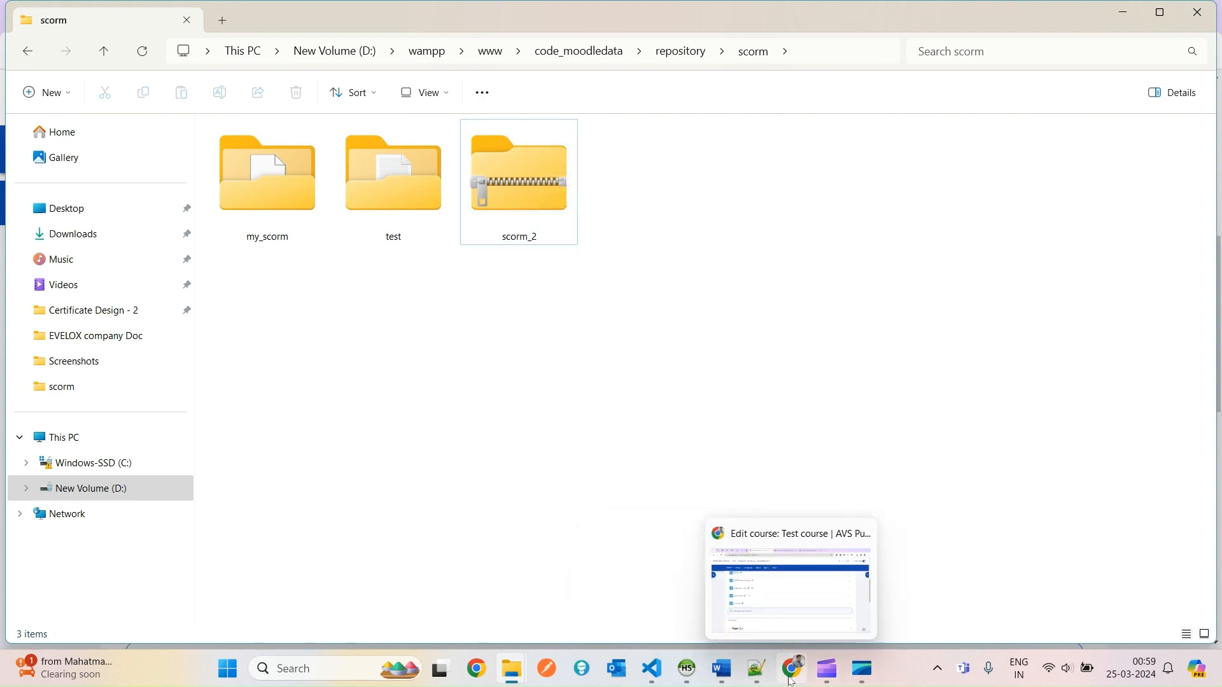
pyautogui.click(761, 592)
# Launch the scorm zip player and answer its quiz question with Paris.
pyautogui.scroll(4, 567, 398)
pyautogui.scroll(-3, 540, 497)
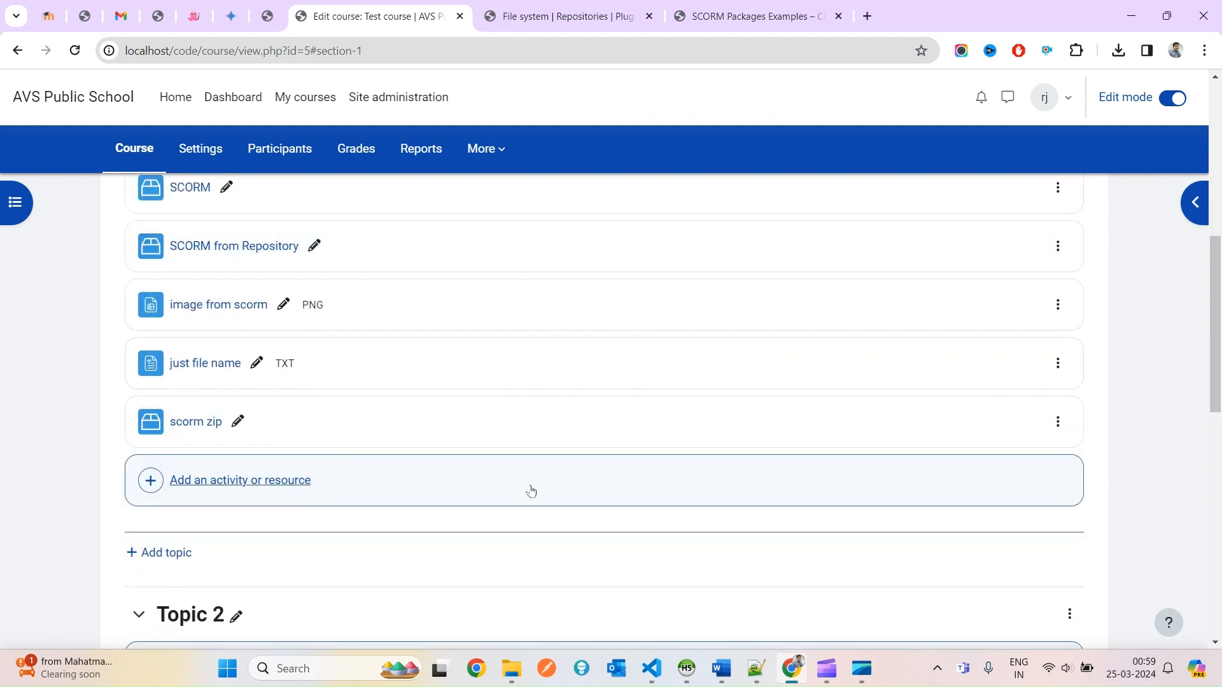
pyautogui.click(203, 423)
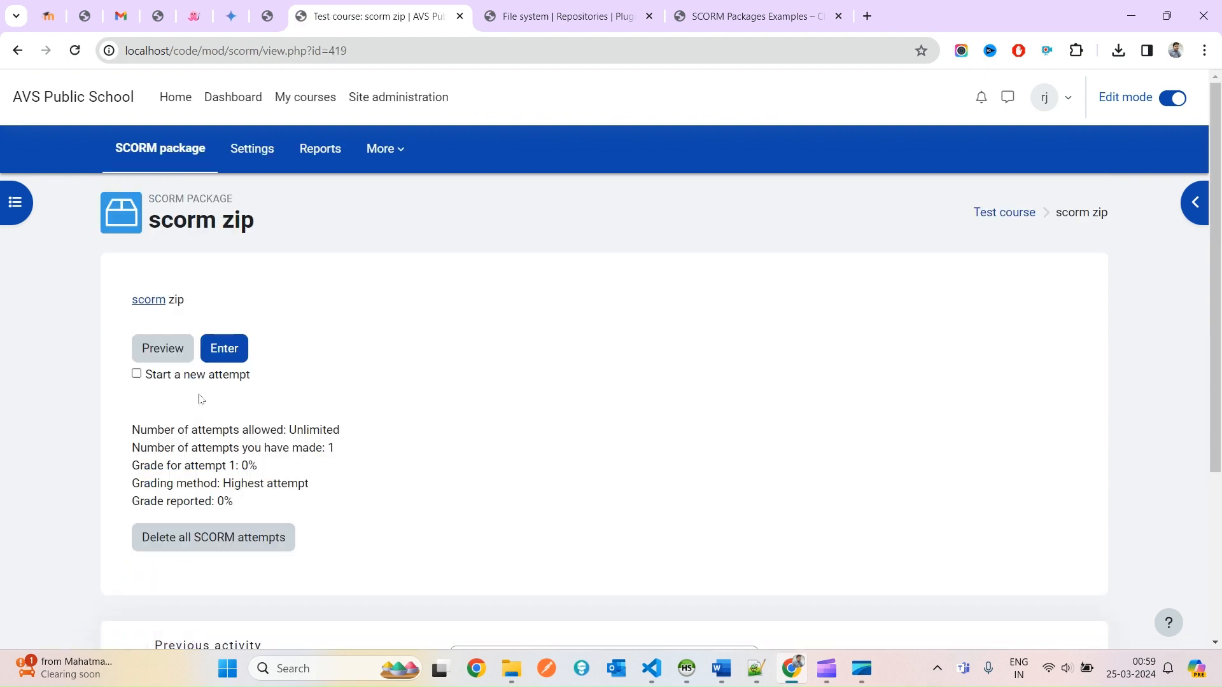
pyautogui.click(231, 363)
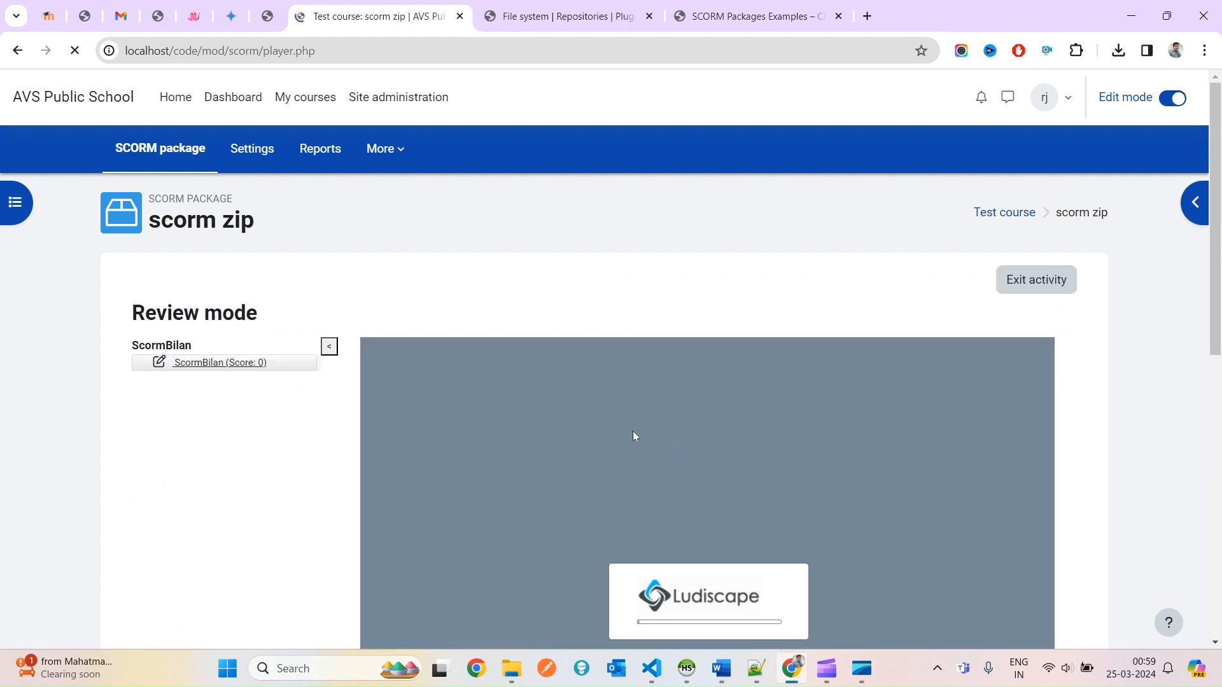
pyautogui.scroll(-2, 621, 461)
pyautogui.scroll(-2, 687, 525)
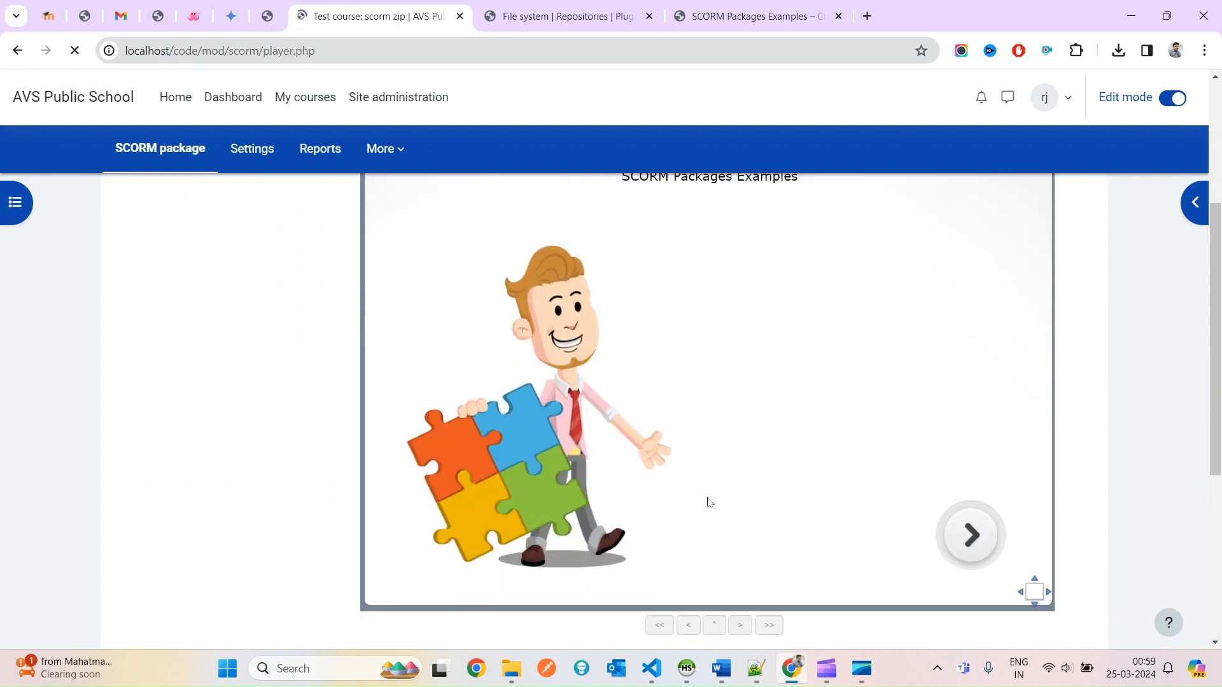
pyautogui.click(965, 479)
pyautogui.click(639, 285)
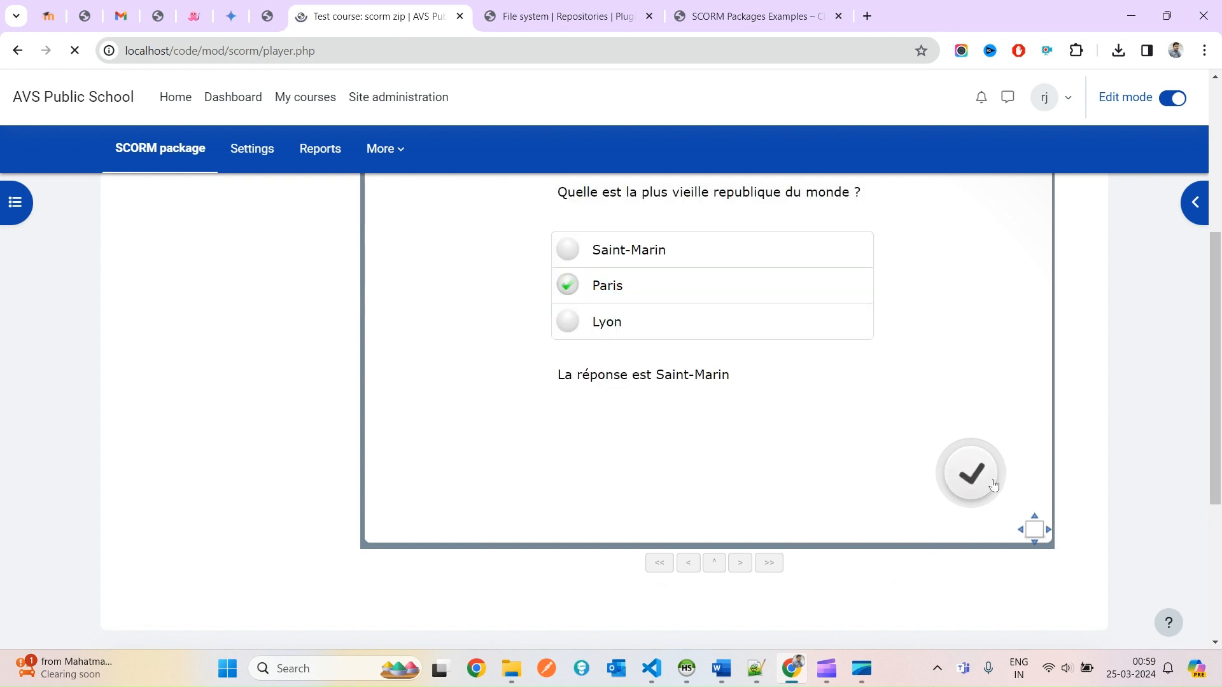
pyautogui.click(971, 474)
# Finish the scorm zip session and exit back to the course.
pyautogui.scroll(2, 725, 371)
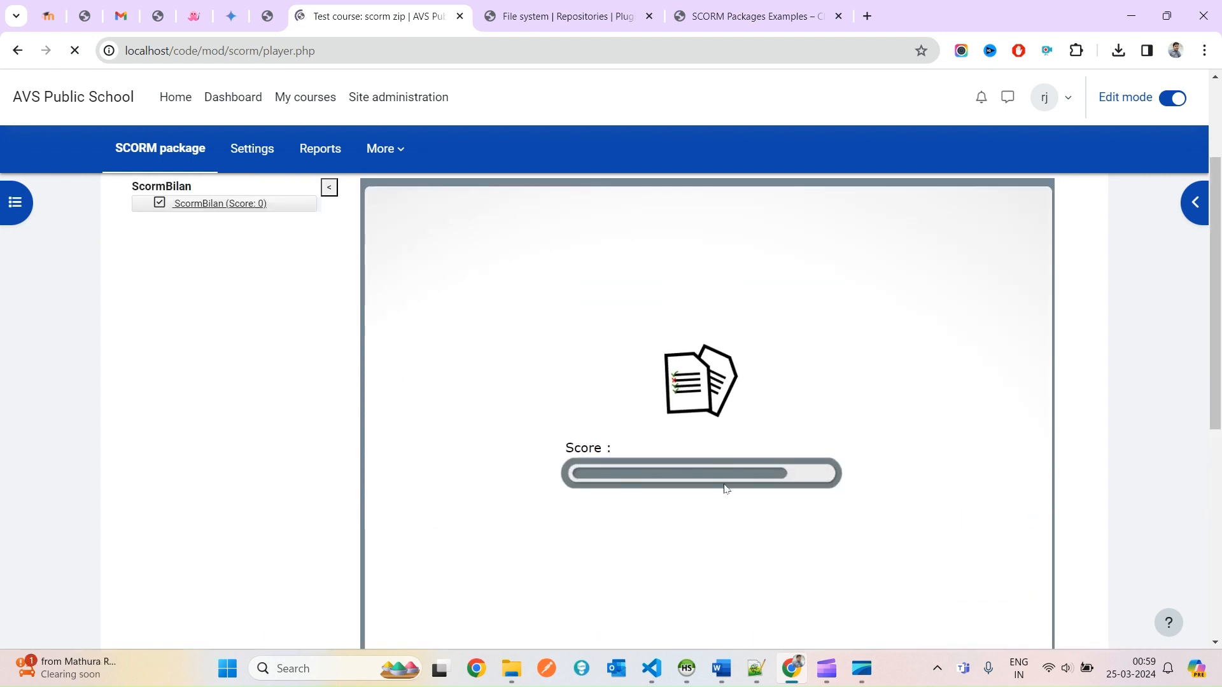
pyautogui.scroll(-1, 811, 478)
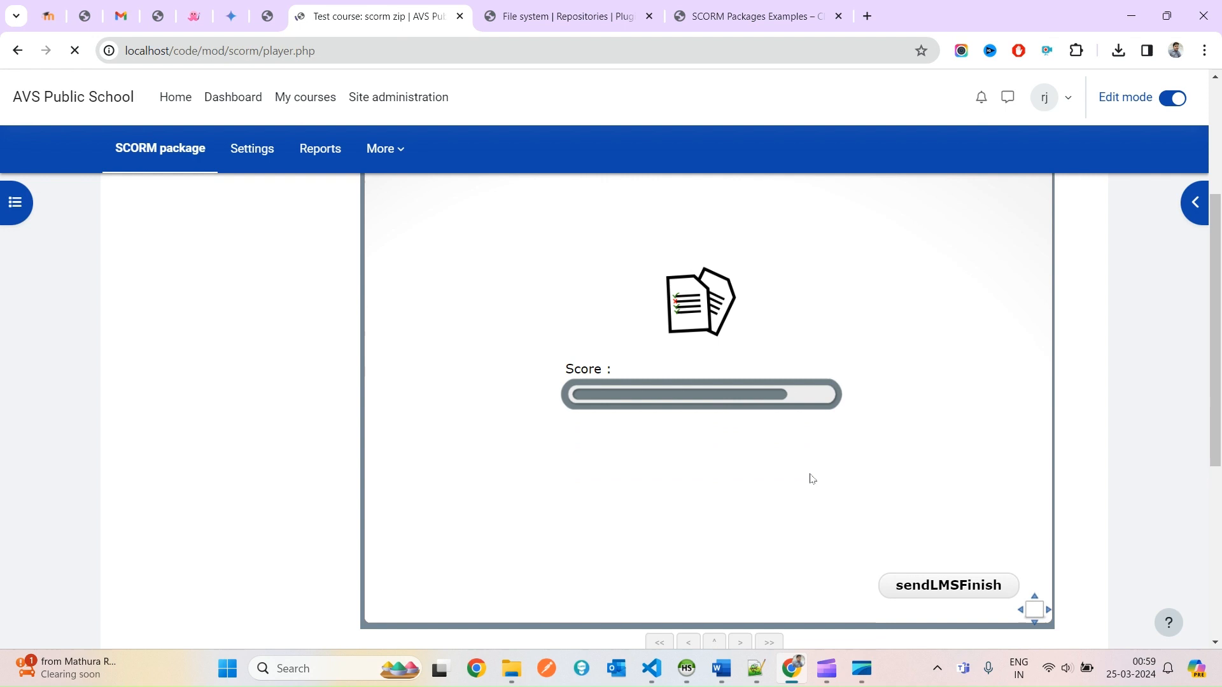
pyautogui.click(930, 577)
pyautogui.scroll(1, 834, 457)
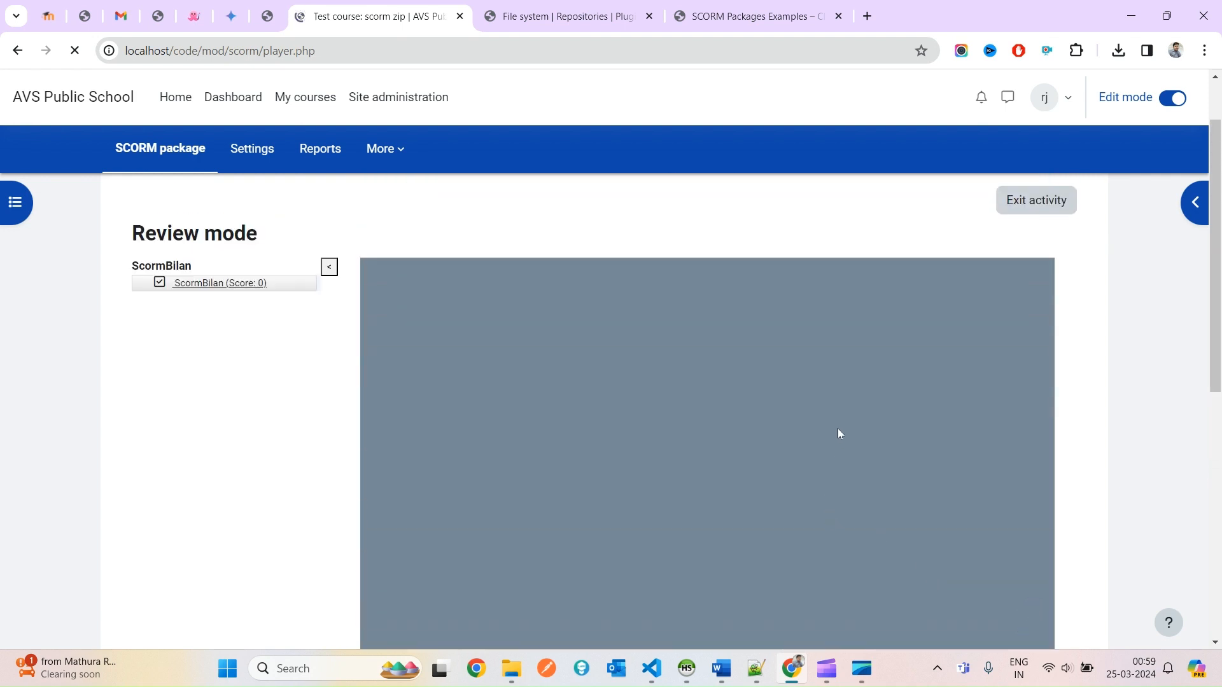
pyautogui.click(1026, 207)
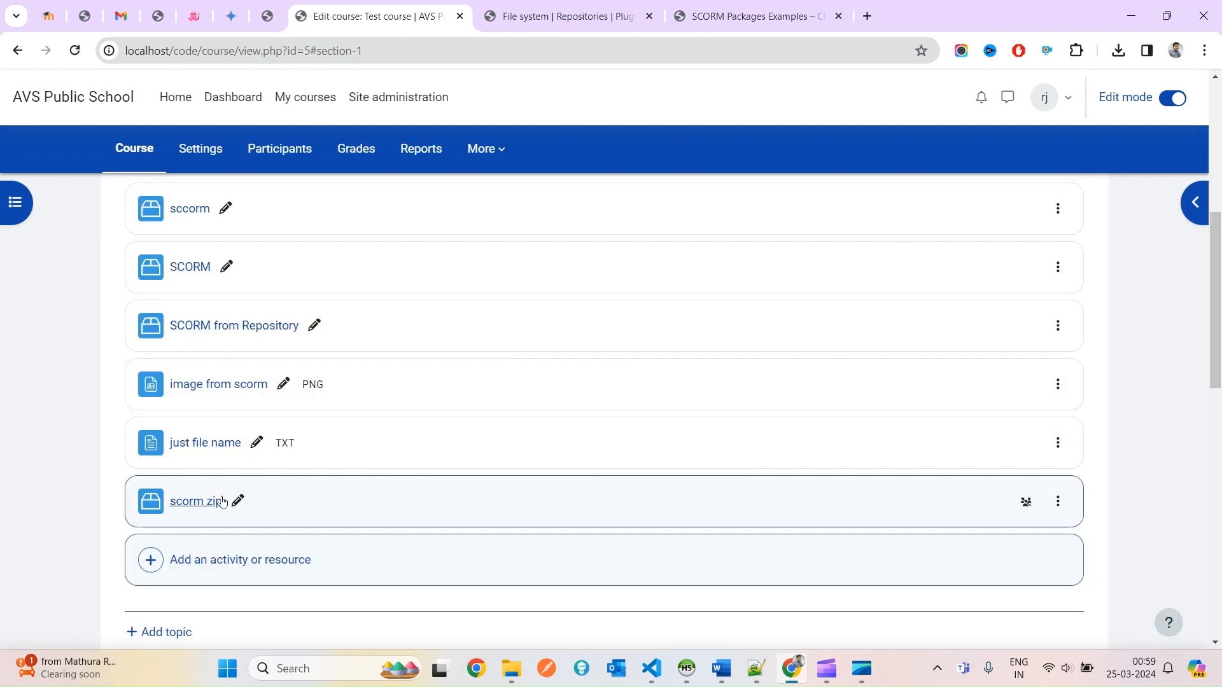
# Reopen scorm zip to confirm 1 attempt made, then return to the Test course.
pyautogui.click(202, 502)
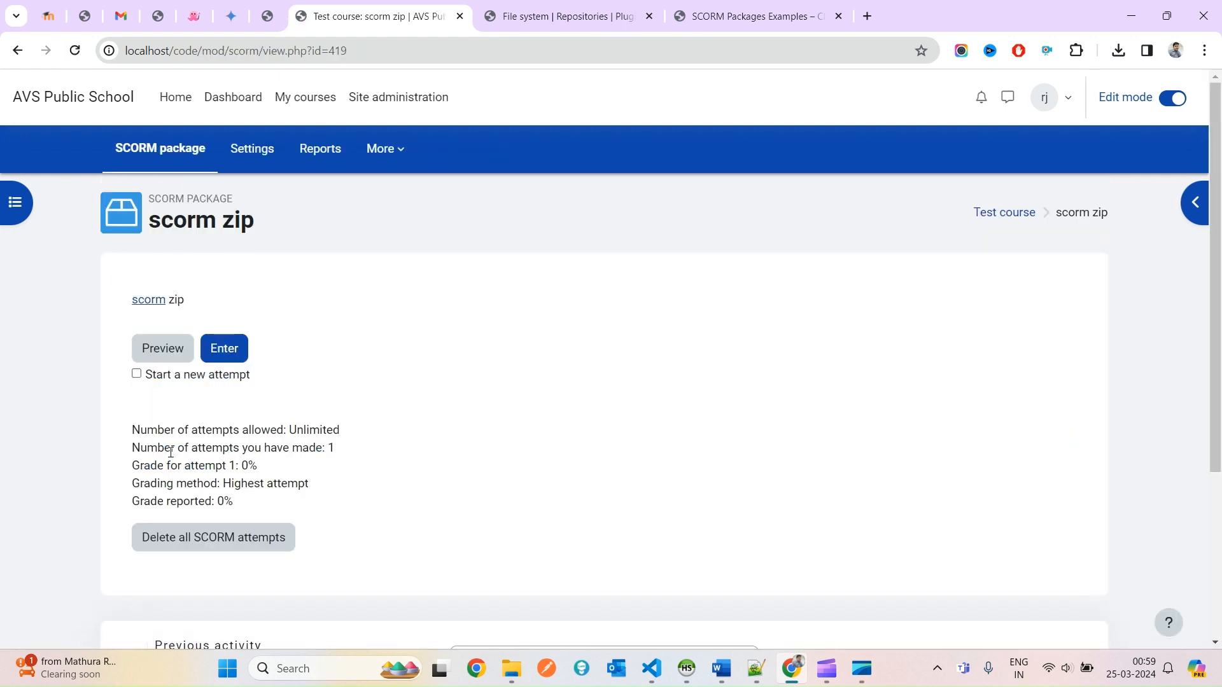
pyautogui.moveTo(131, 448); pyautogui.dragTo(346, 450)
pyautogui.doubleClick(184, 214)
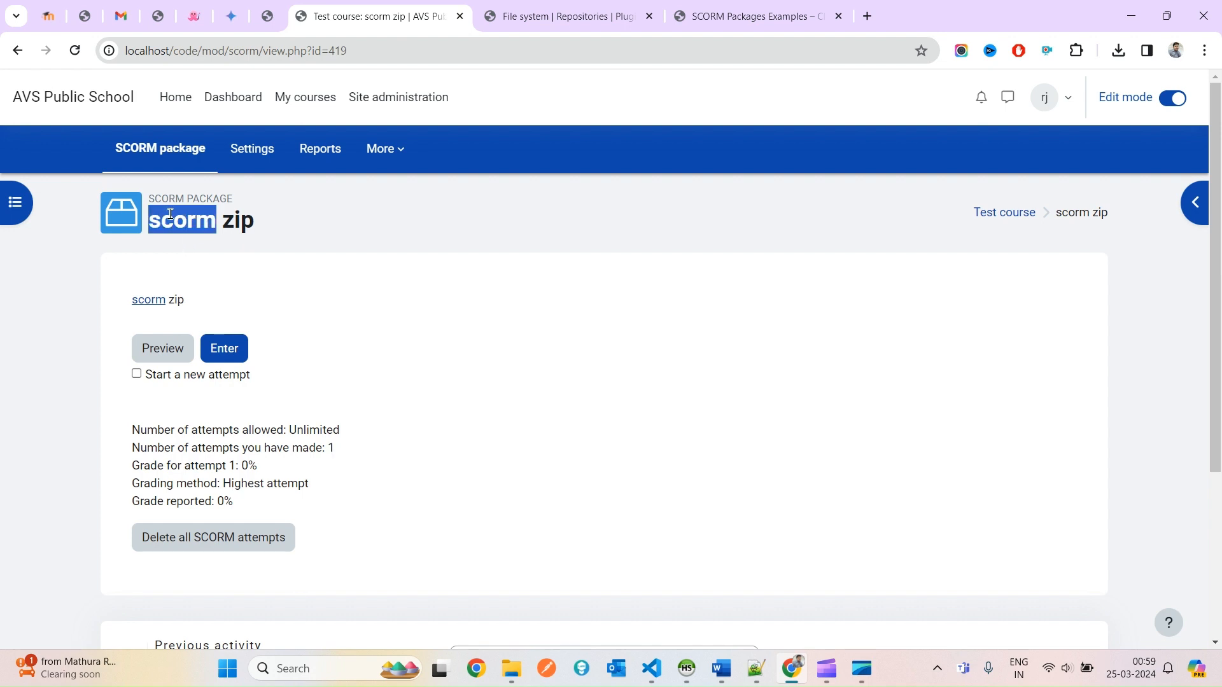
pyautogui.doubleClick(171, 213)
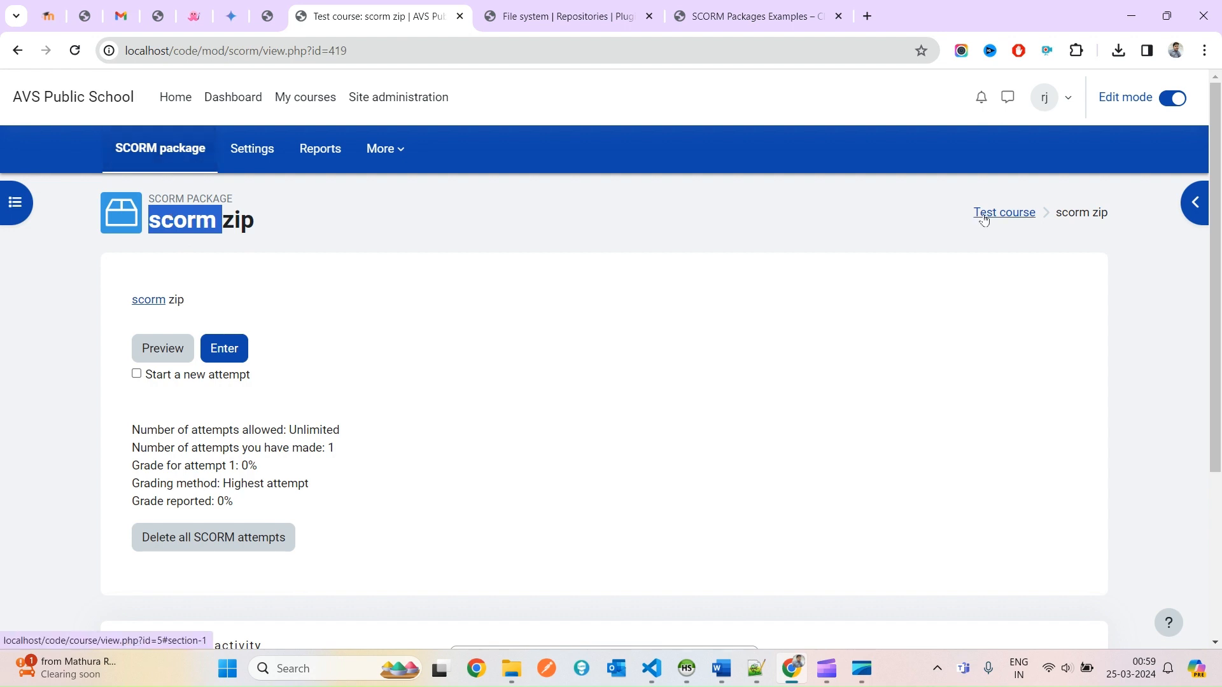
pyautogui.click(1019, 217)
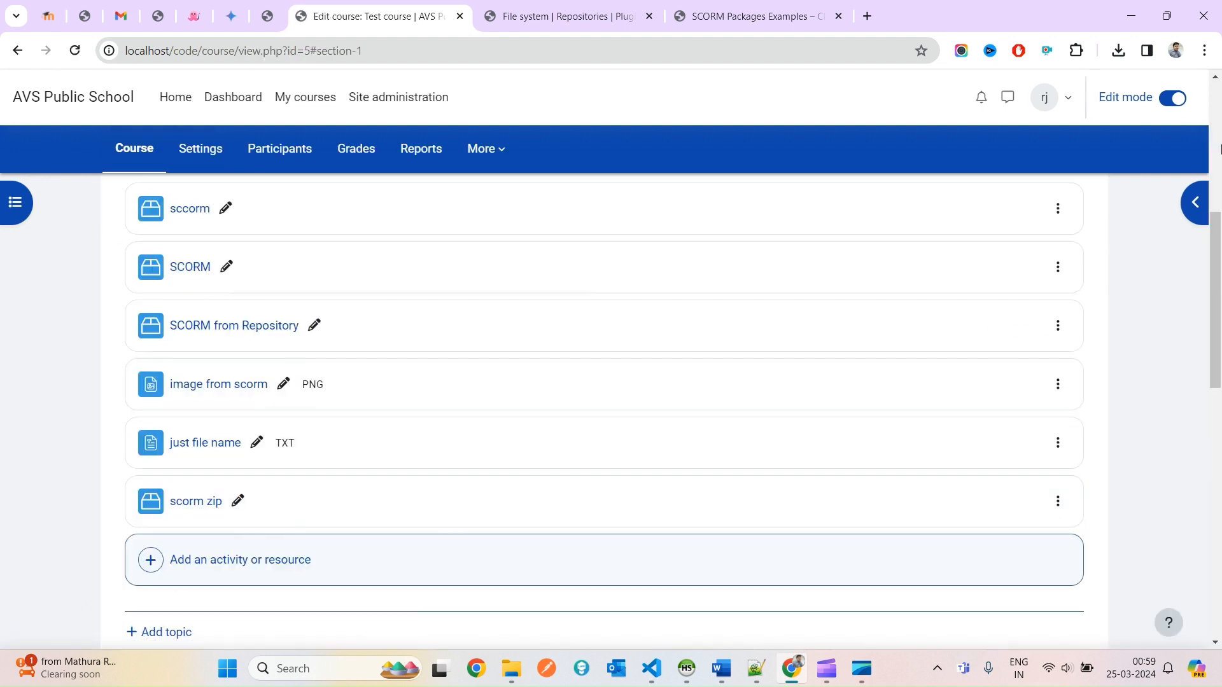
pyautogui.scroll(-3, 238, 525)
# Search the activity chooser for SCORM and start adding a SCORM package.
pyautogui.click(235, 401)
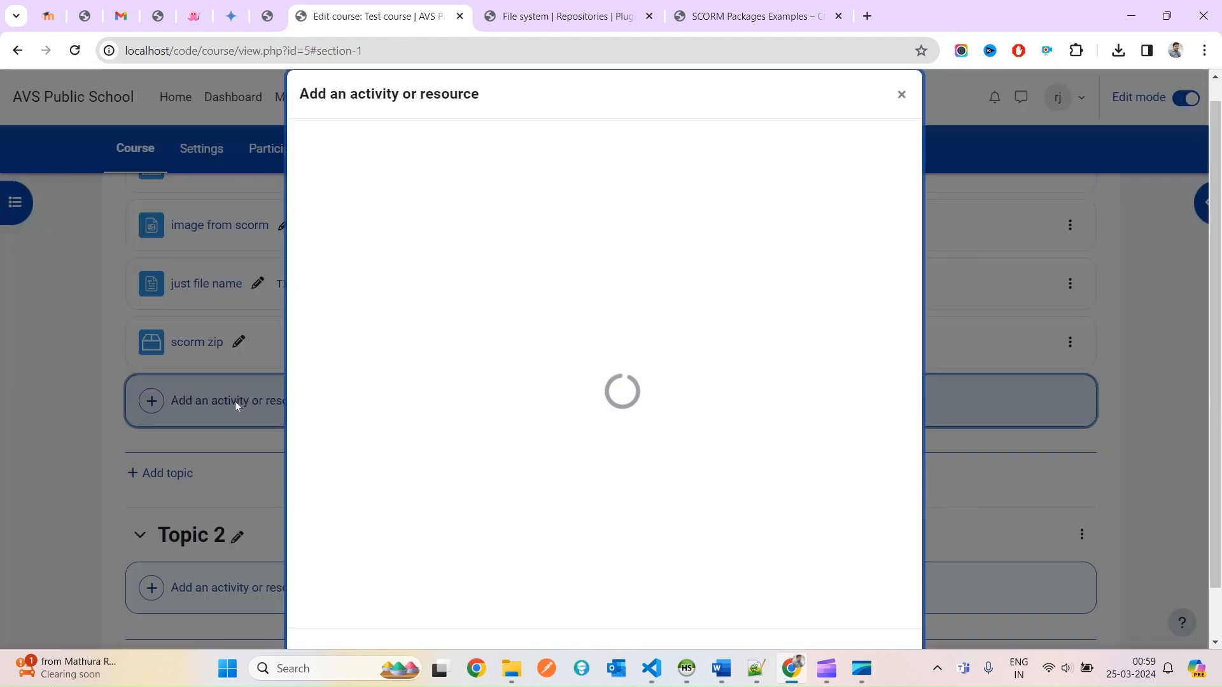
pyautogui.click(396, 145)
pyautogui.write('s')
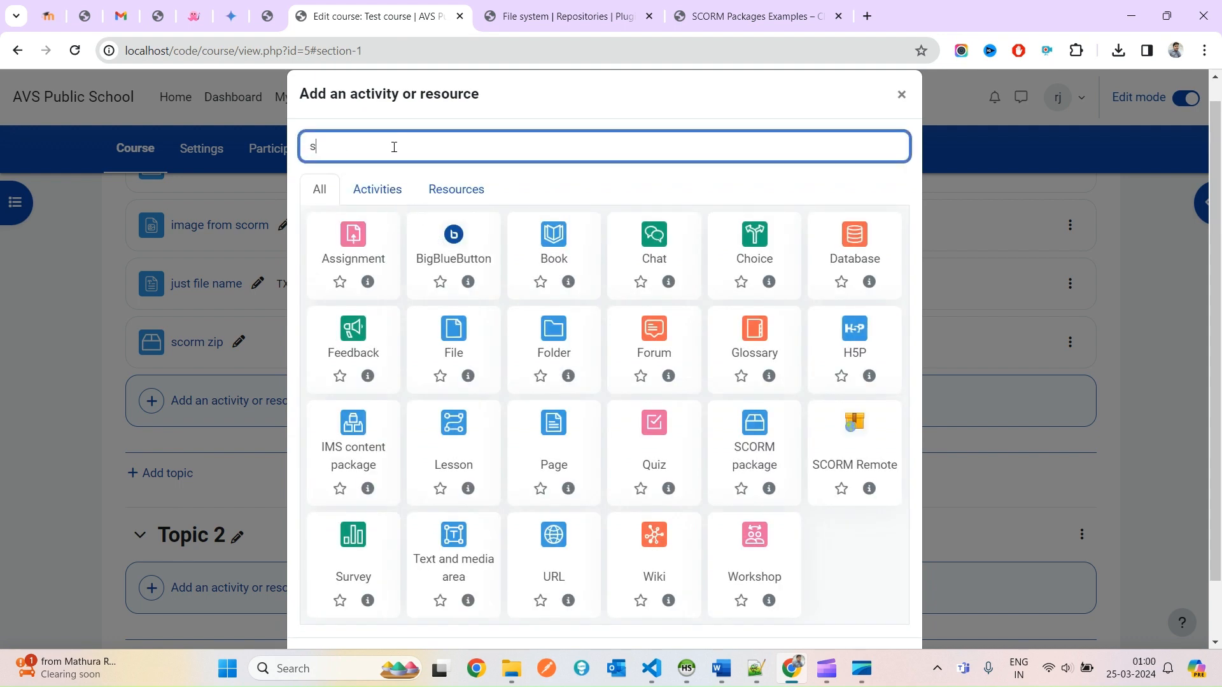
pyautogui.write('crom')
pyautogui.press('BackSpace')
pyautogui.press('BackSpace')
pyautogui.press('BackSpace')
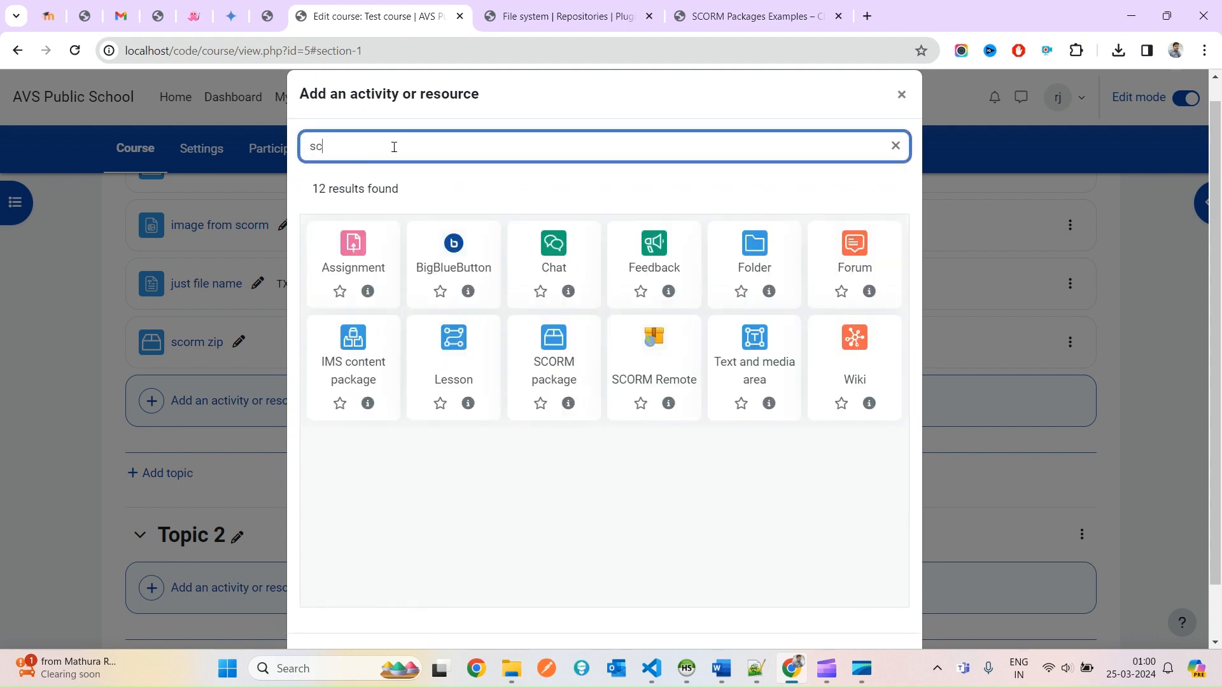
pyautogui.write('om')
pyautogui.press('BackSpace')
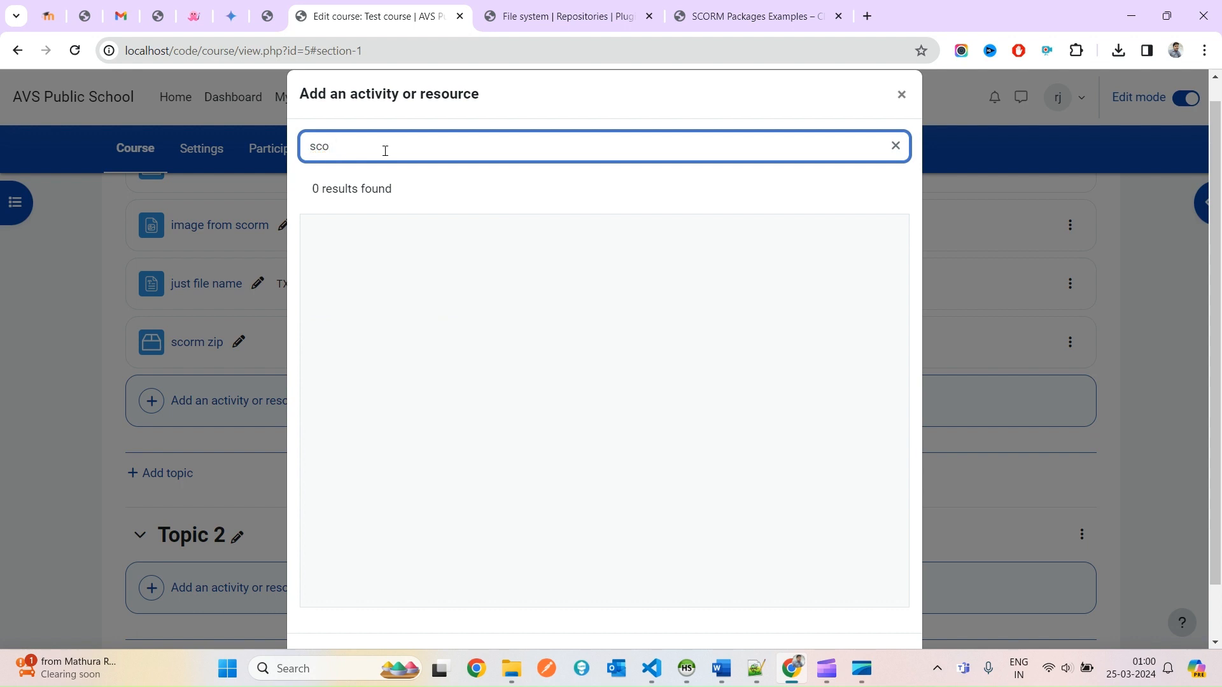
pyautogui.click(354, 278)
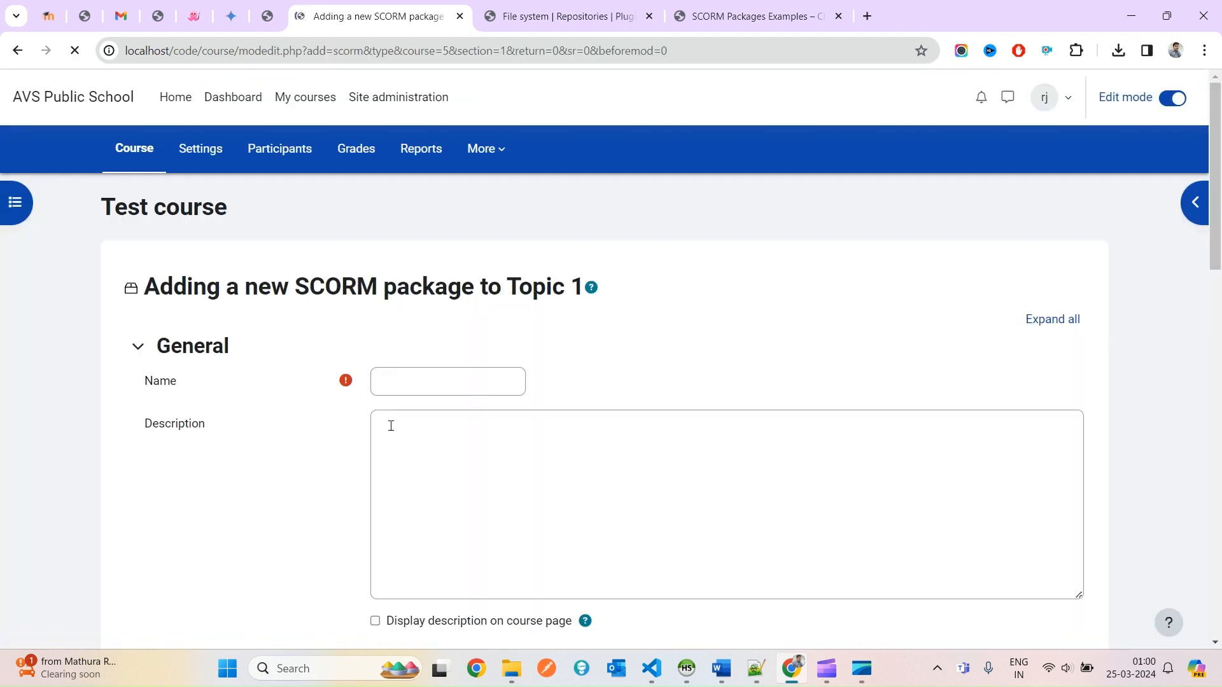
# Name the package 'zippped scorm' and paste the same text as its description.
pyautogui.click(408, 394)
pyautogui.write('zi')
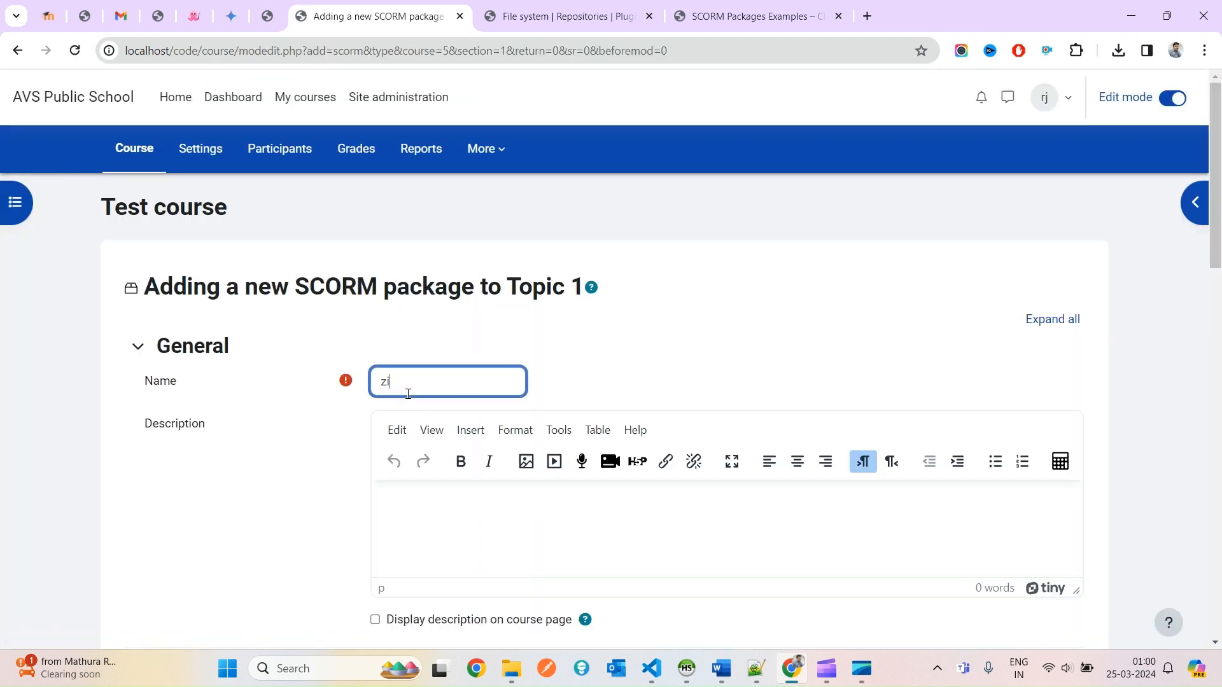
pyautogui.write('ppped scorm')
pyautogui.hotkey('ctrl', 'a')
pyautogui.hotkey('ctrl', 'c')
pyautogui.click(437, 548)
pyautogui.hotkey('ctrl', 'v')
# Attach scorm_2.zip from the SCORM repository, save and display, then launch the player.
pyautogui.scroll(-5, 472, 502)
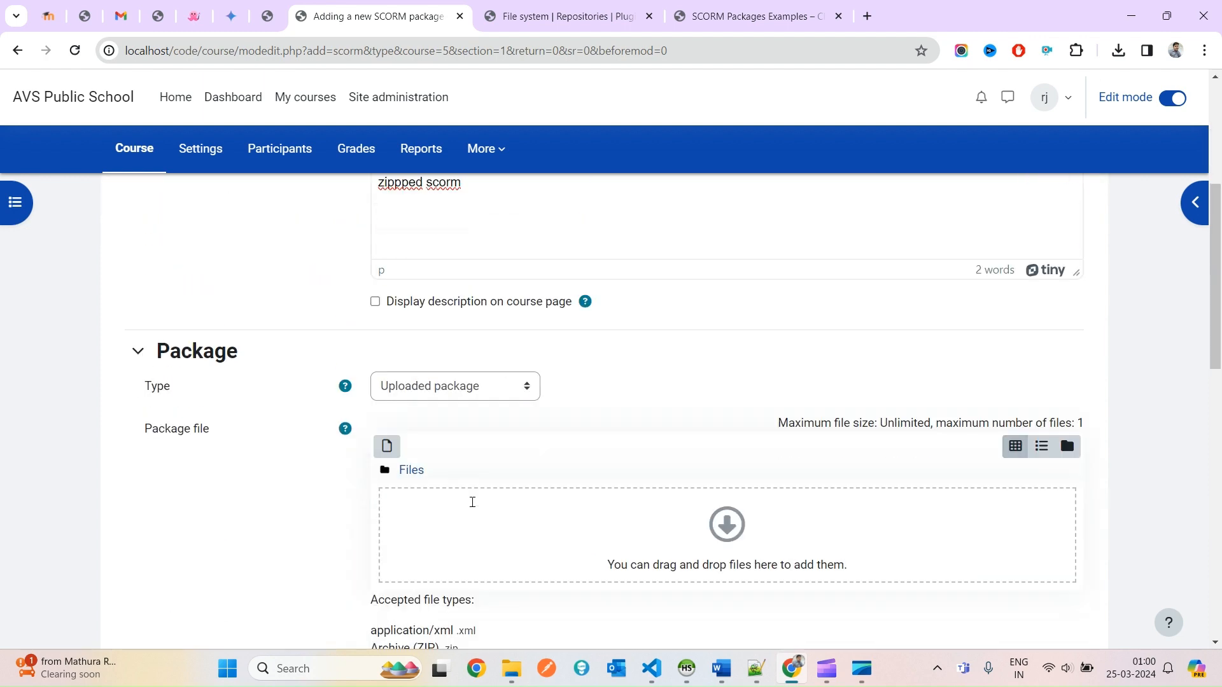
pyautogui.click(456, 381)
pyautogui.click(457, 480)
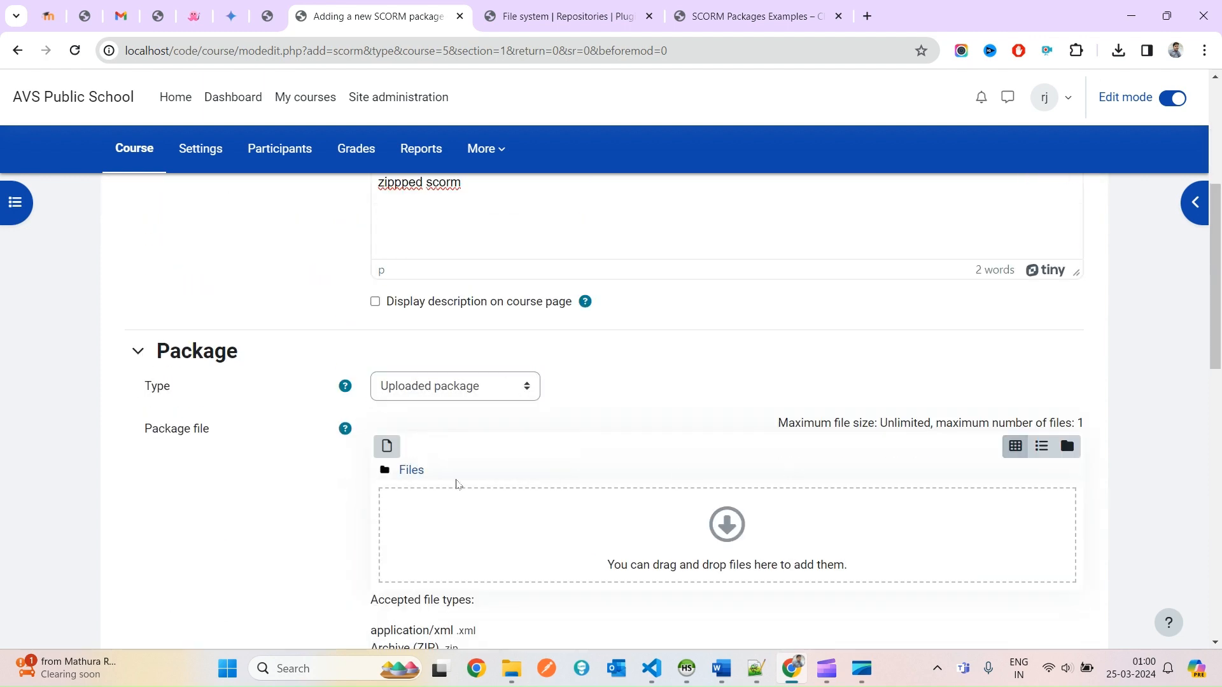
pyautogui.click(386, 445)
pyautogui.click(693, 351)
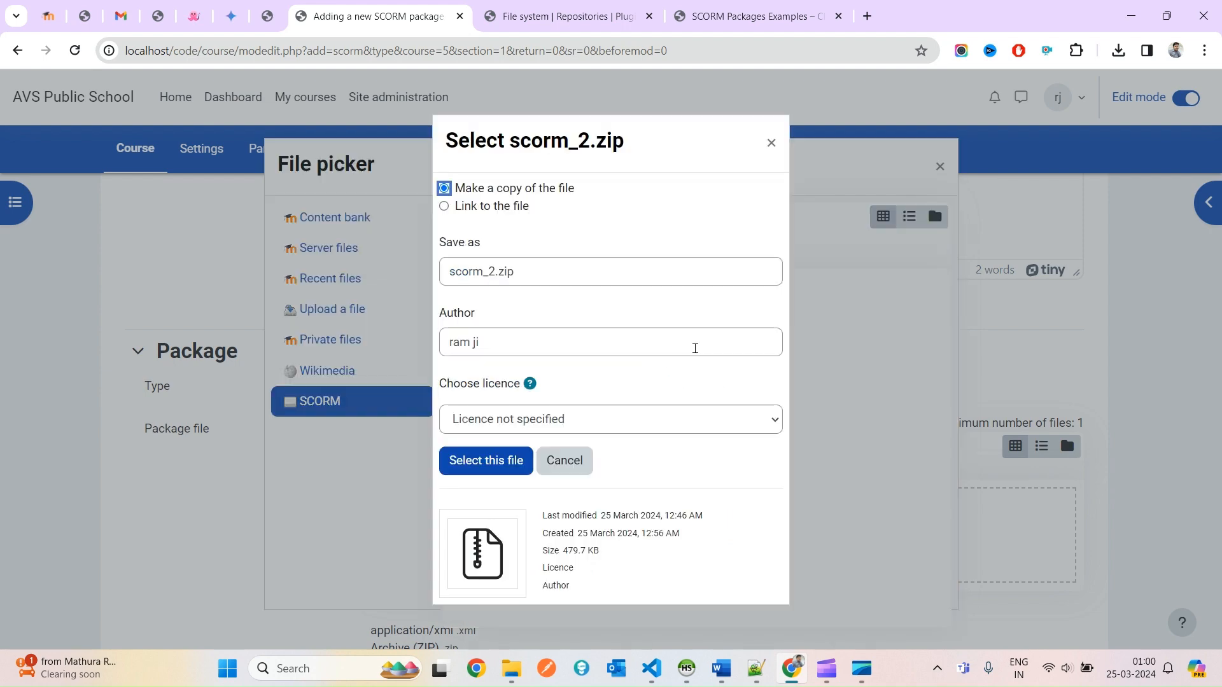
pyautogui.click(484, 462)
pyautogui.scroll(-10, 472, 423)
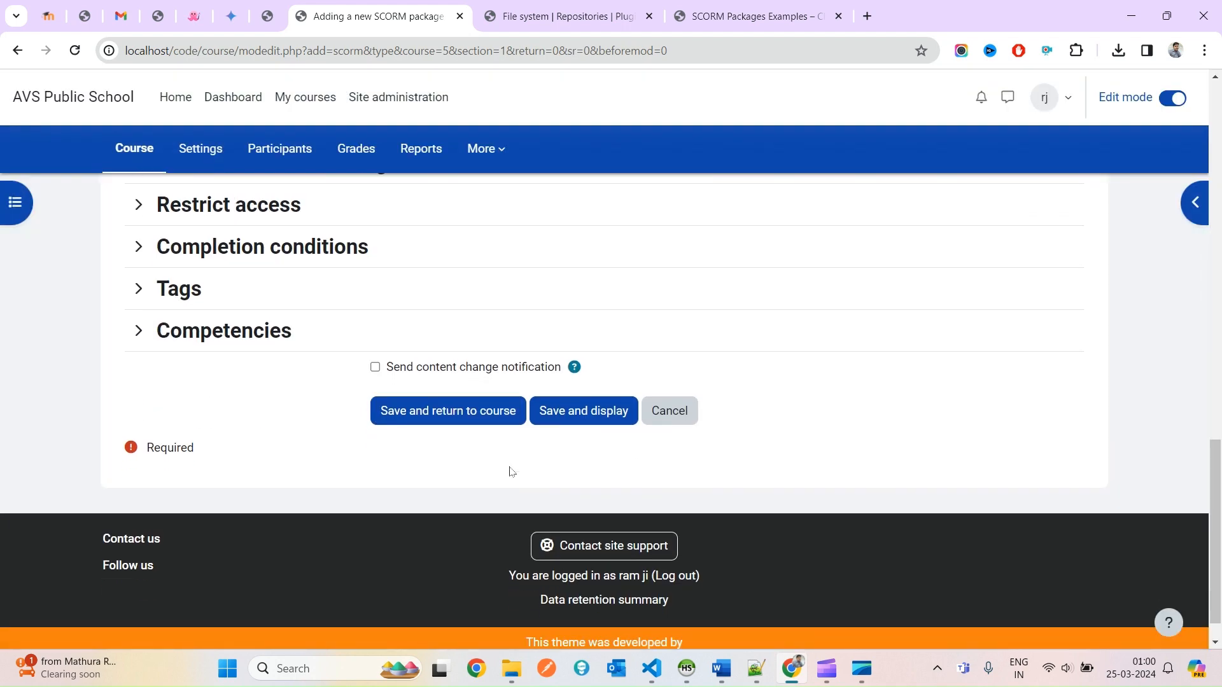
pyautogui.click(609, 384)
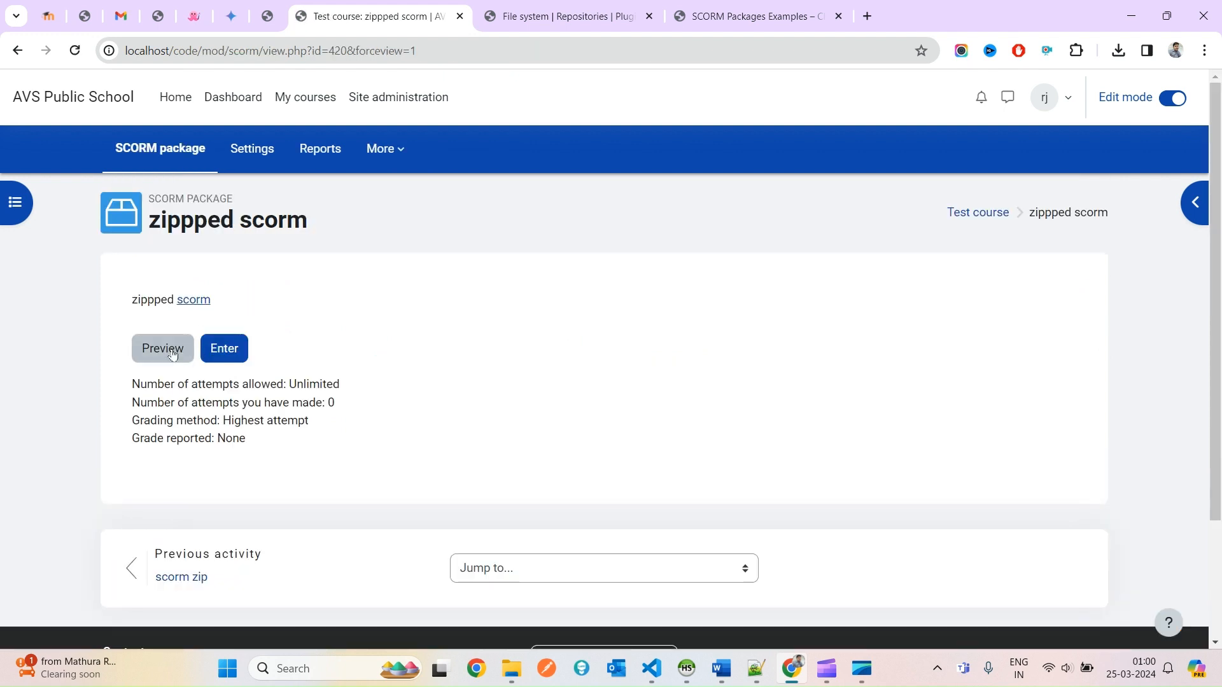
pyautogui.click(224, 348)
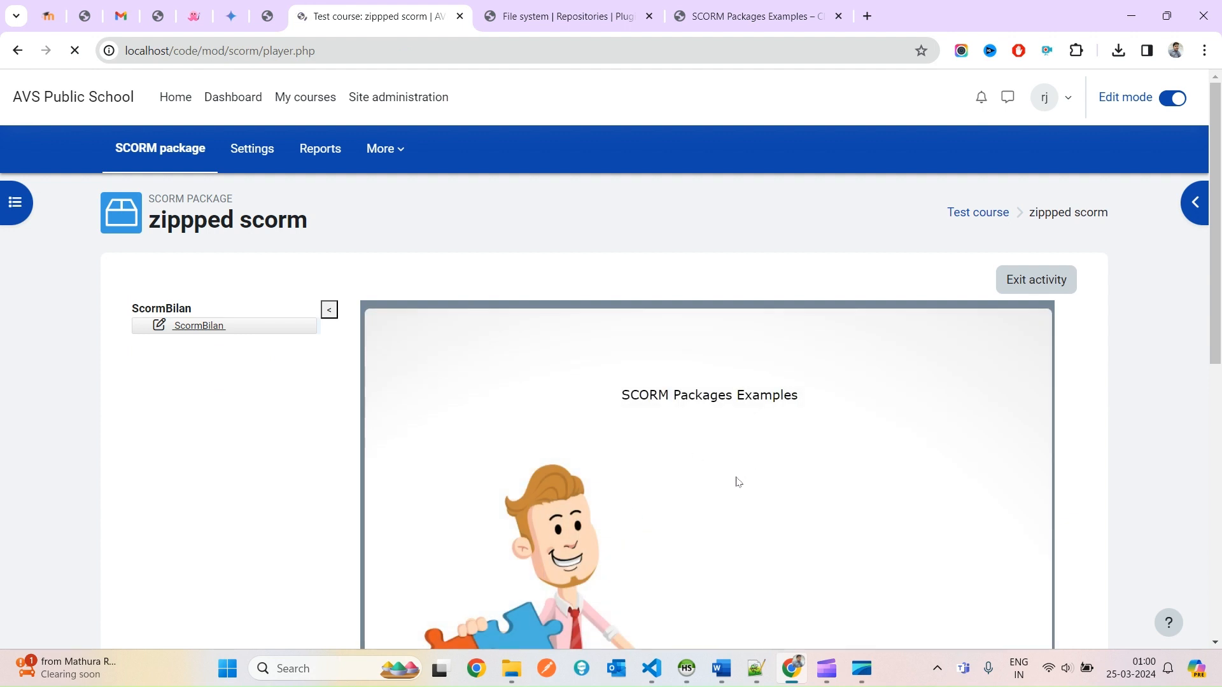
# Step through the zippped scorm slides to the score page and exit the activity.
pyautogui.scroll(-4, 735, 485)
pyautogui.scroll(4, 730, 502)
pyautogui.scroll(-5, 763, 497)
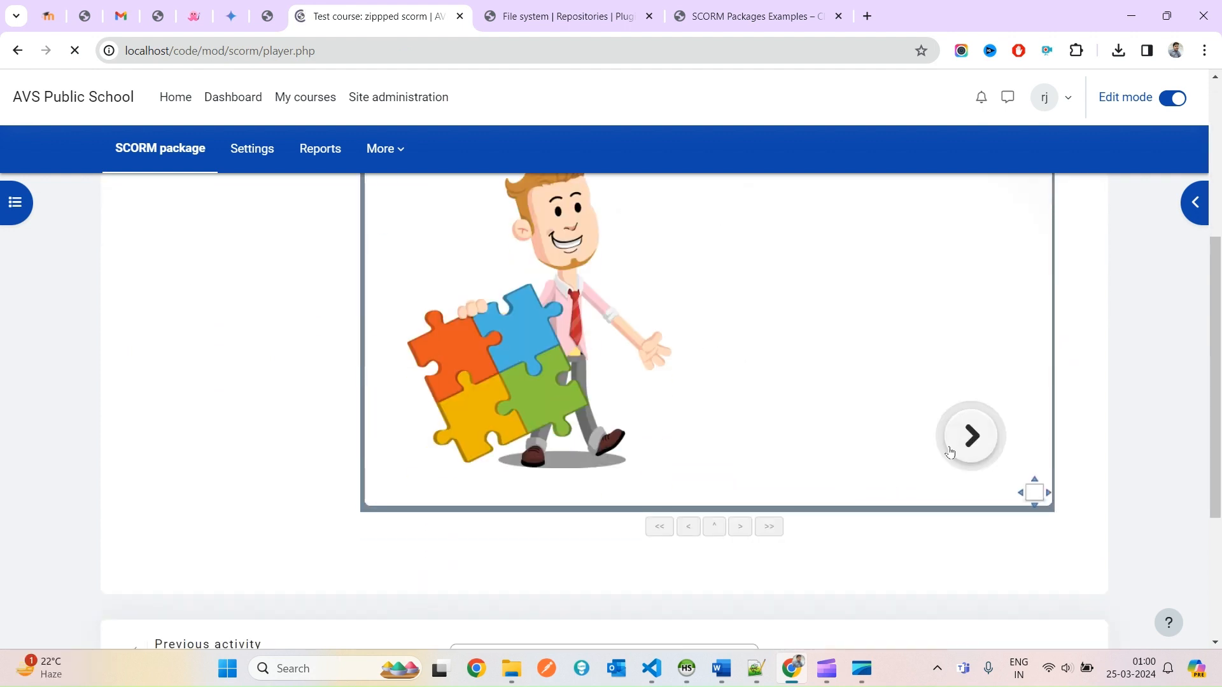
pyautogui.click(955, 446)
pyautogui.click(956, 447)
pyautogui.scroll(5, 850, 353)
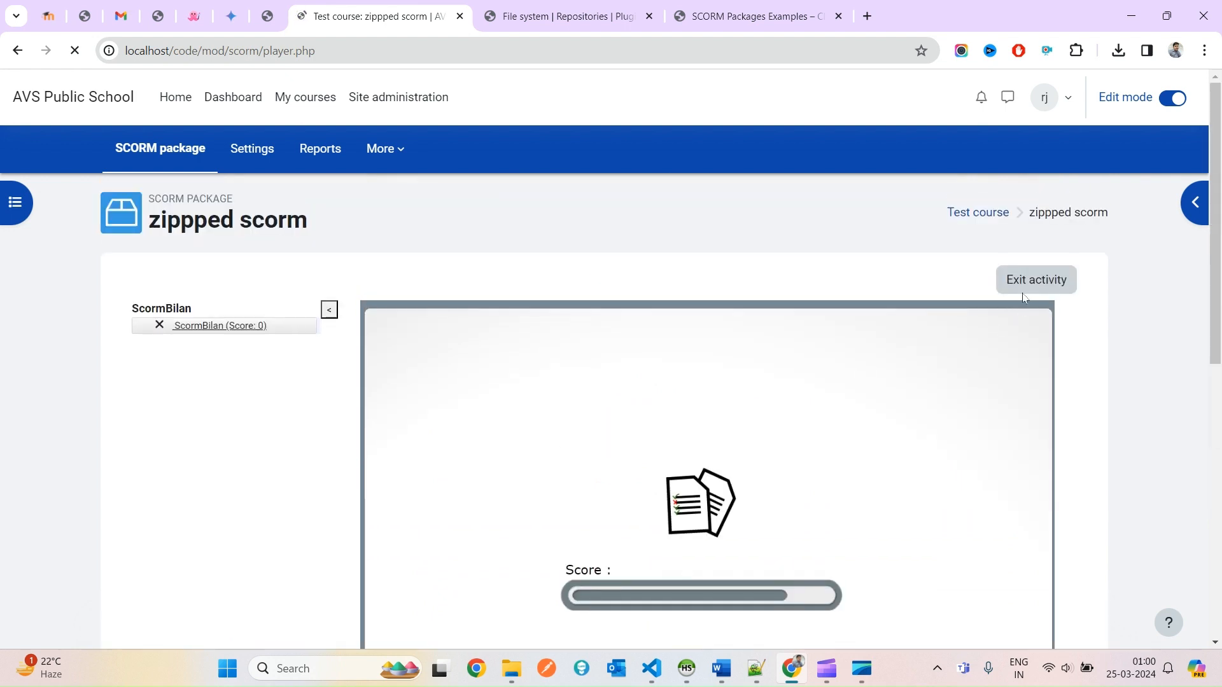
pyautogui.click(1032, 278)
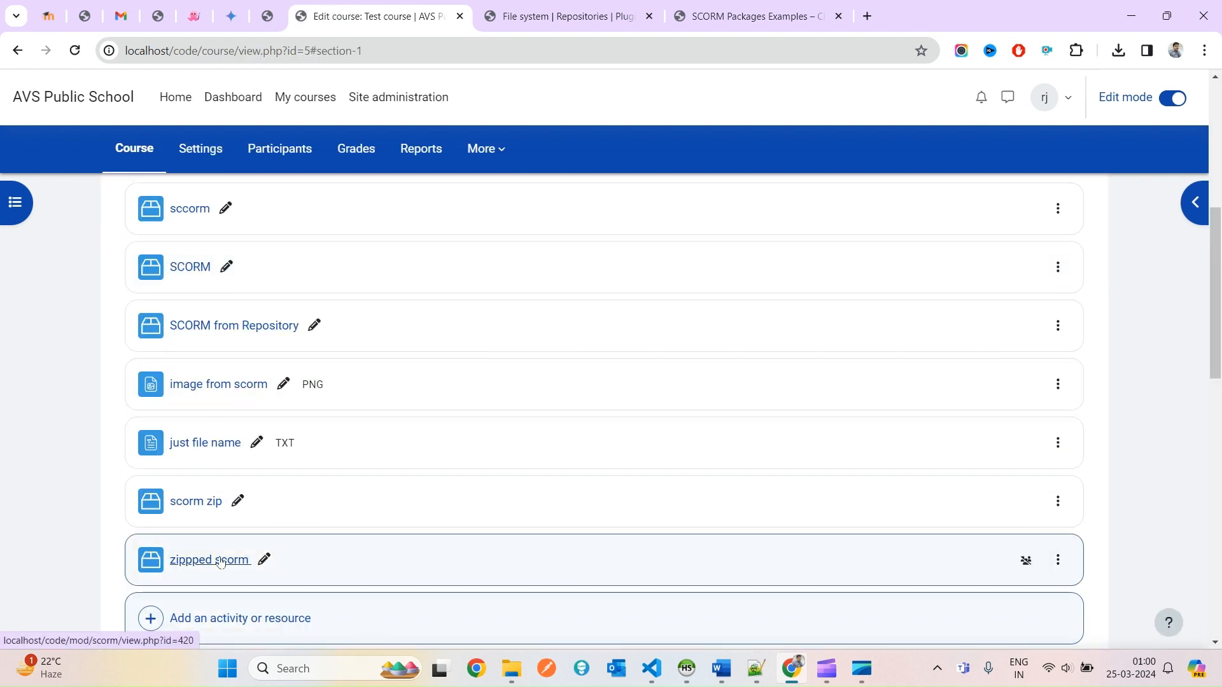
# Reopen zippped scorm and highlight its 1 attempt made line.
pyautogui.click(213, 559)
pyautogui.moveTo(287, 449); pyautogui.dragTo(390, 447)
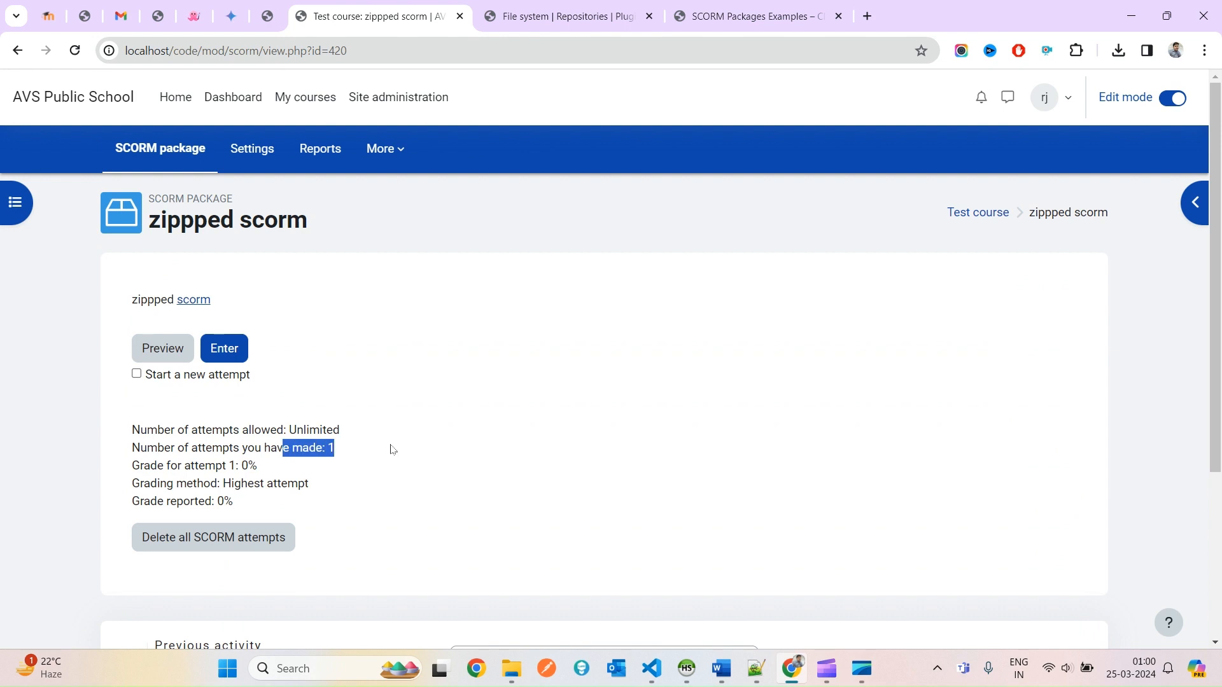
pyautogui.tripleClick(216, 449)
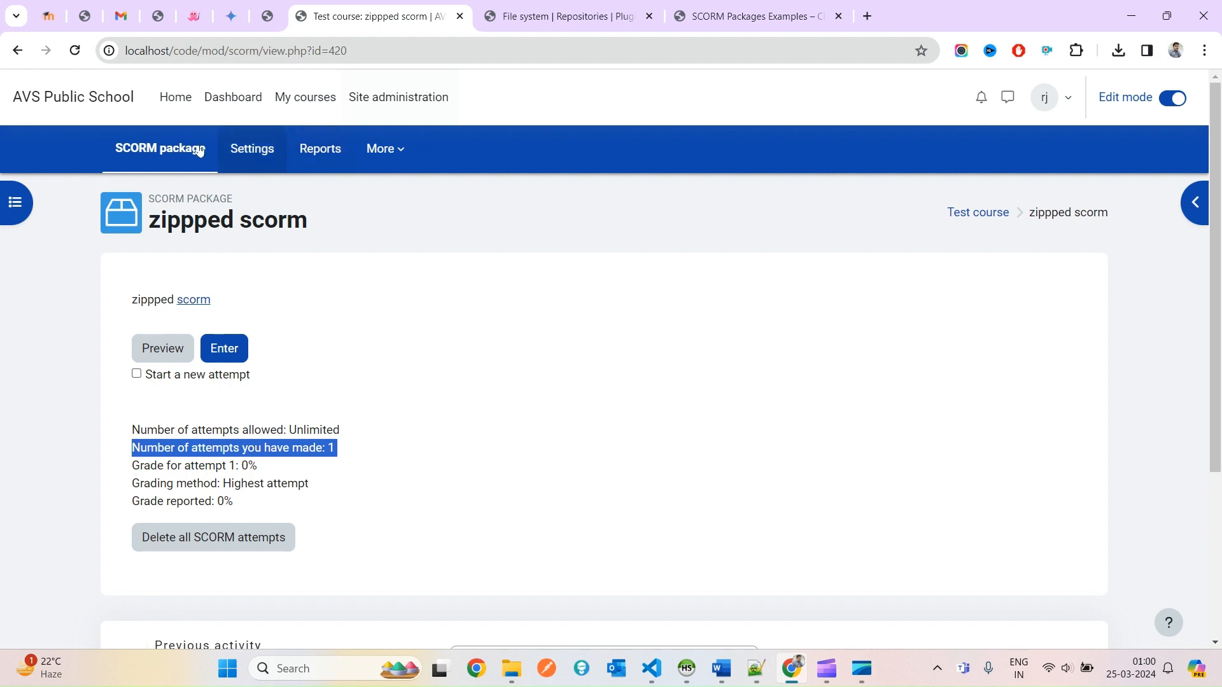
# On the File system repositories page, review the SCORM instance and begin a new instance.
pyautogui.click(544, 8)
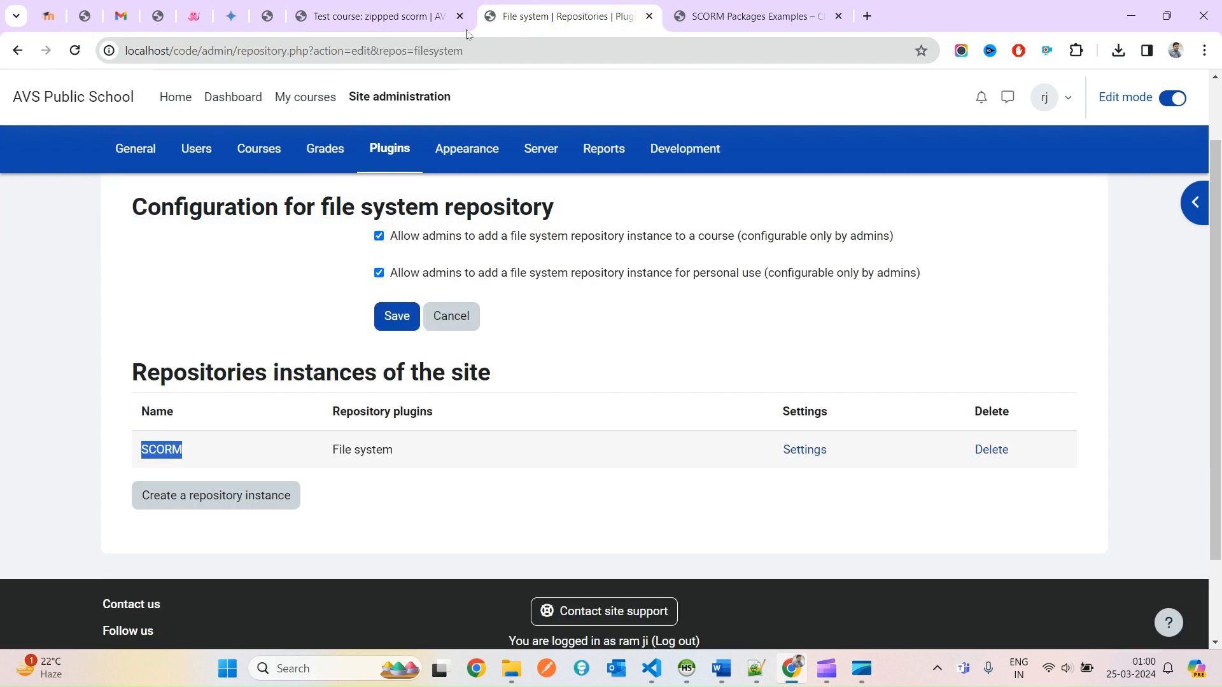
pyautogui.click(542, 504)
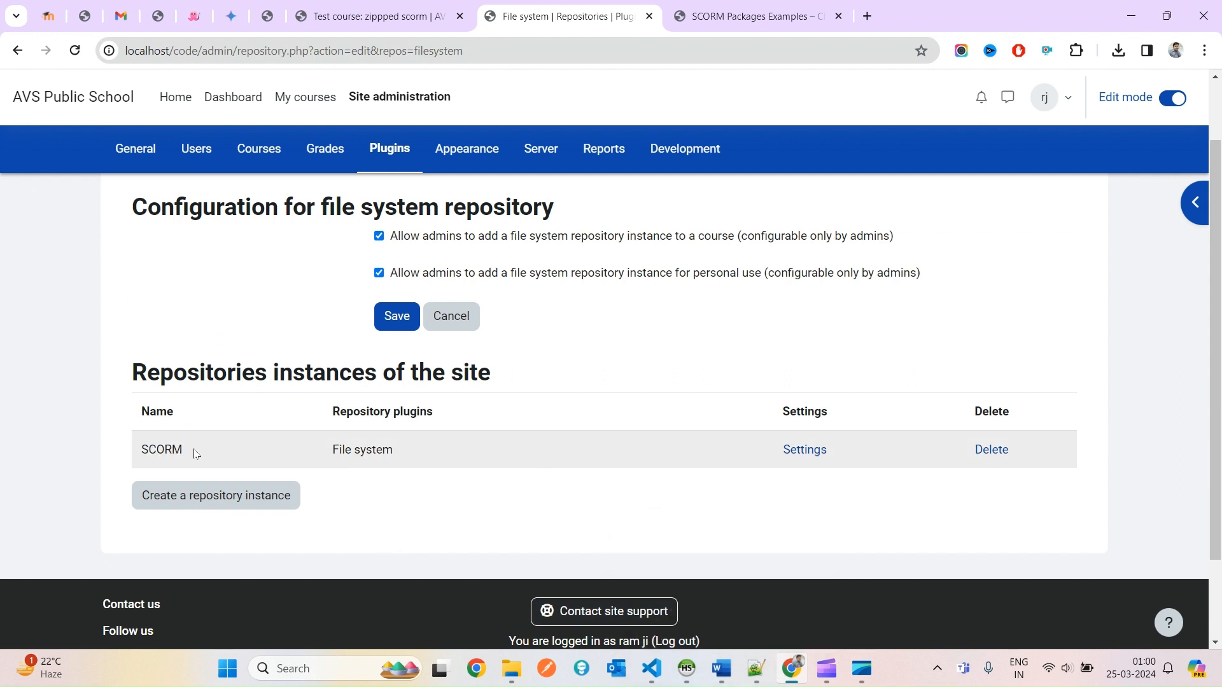
pyautogui.doubleClick(153, 450)
pyautogui.moveTo(152, 451); pyautogui.dragTo(895, 455)
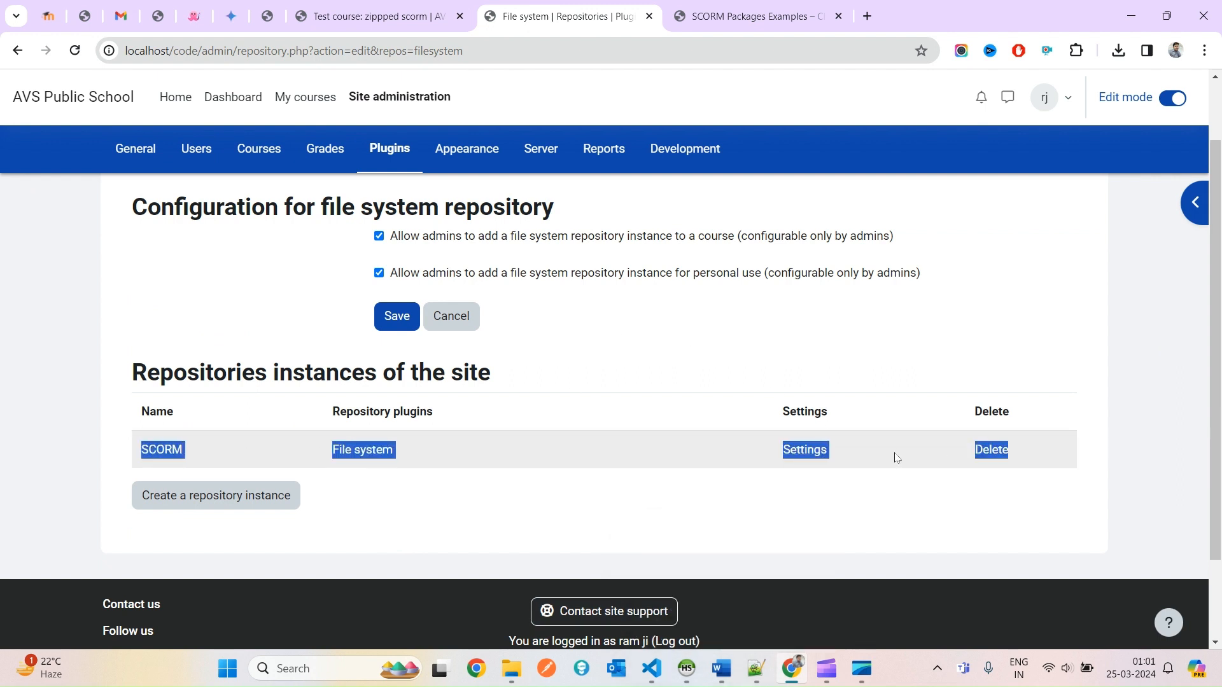
pyautogui.click(895, 455)
pyautogui.click(251, 494)
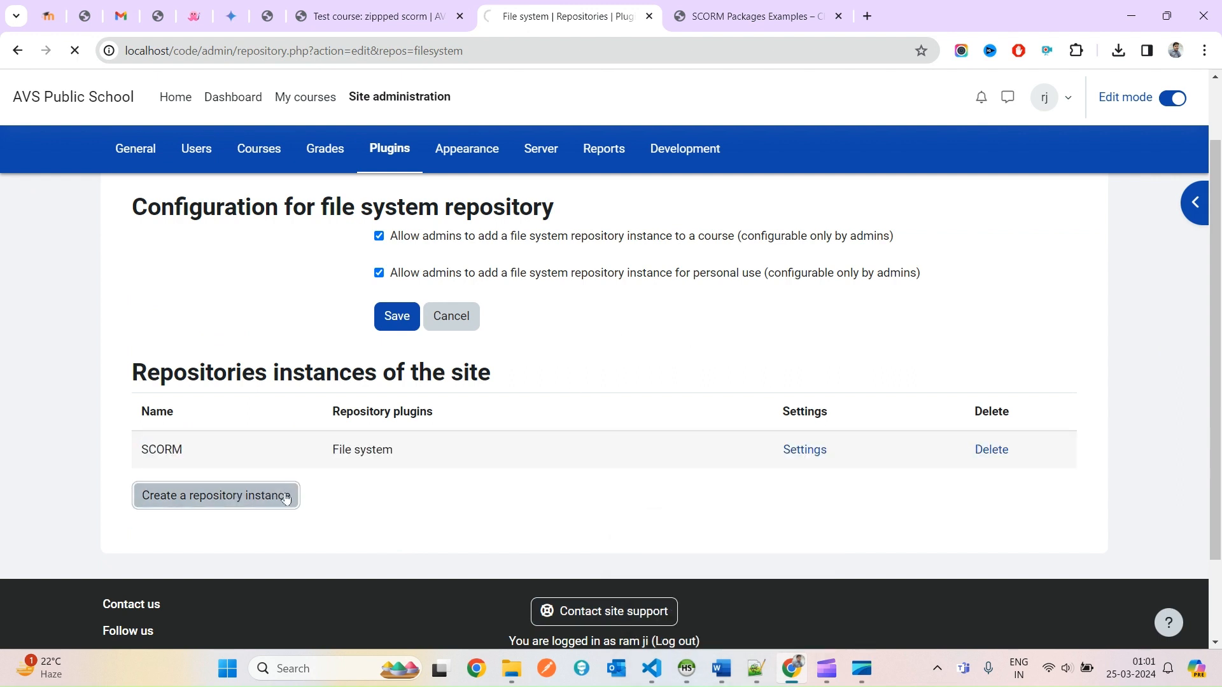